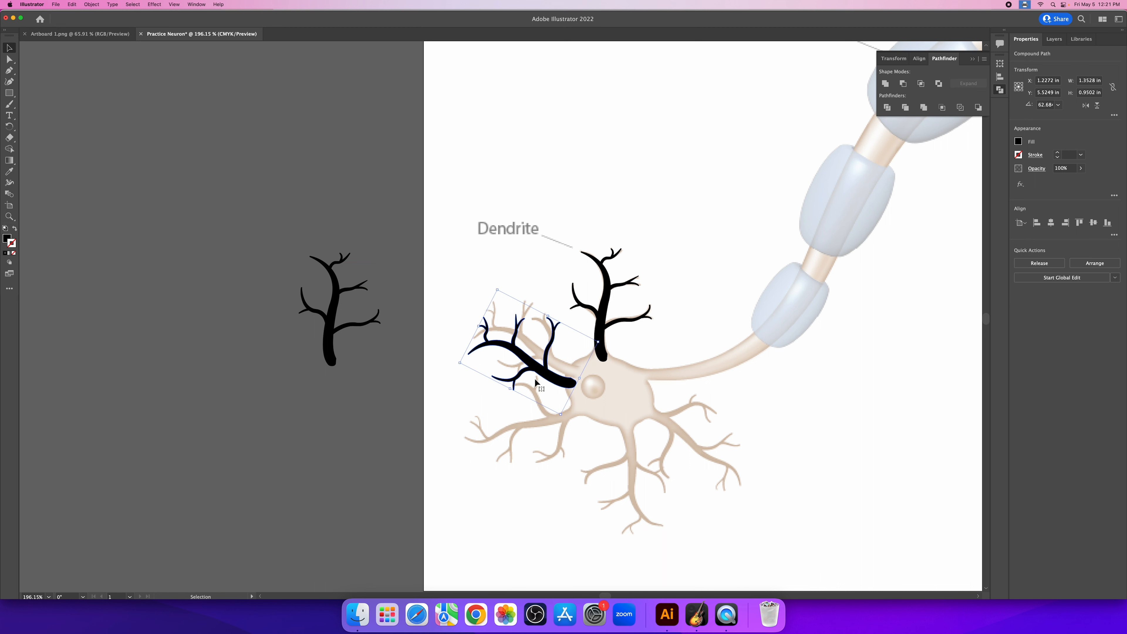
Step: Move the upper-left dendrite onto its reference branch and place a copy, rotated to about 114°, over the lower-left branch
left_click_drag(535, 377, 541, 369)
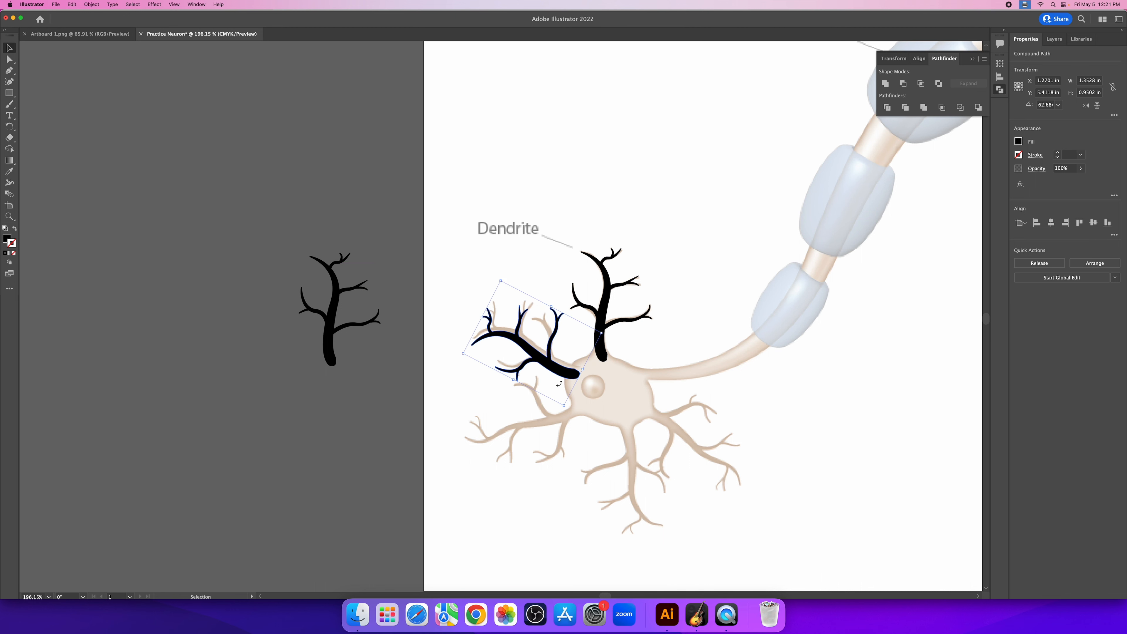
left_click_drag(558, 372, 556, 460)
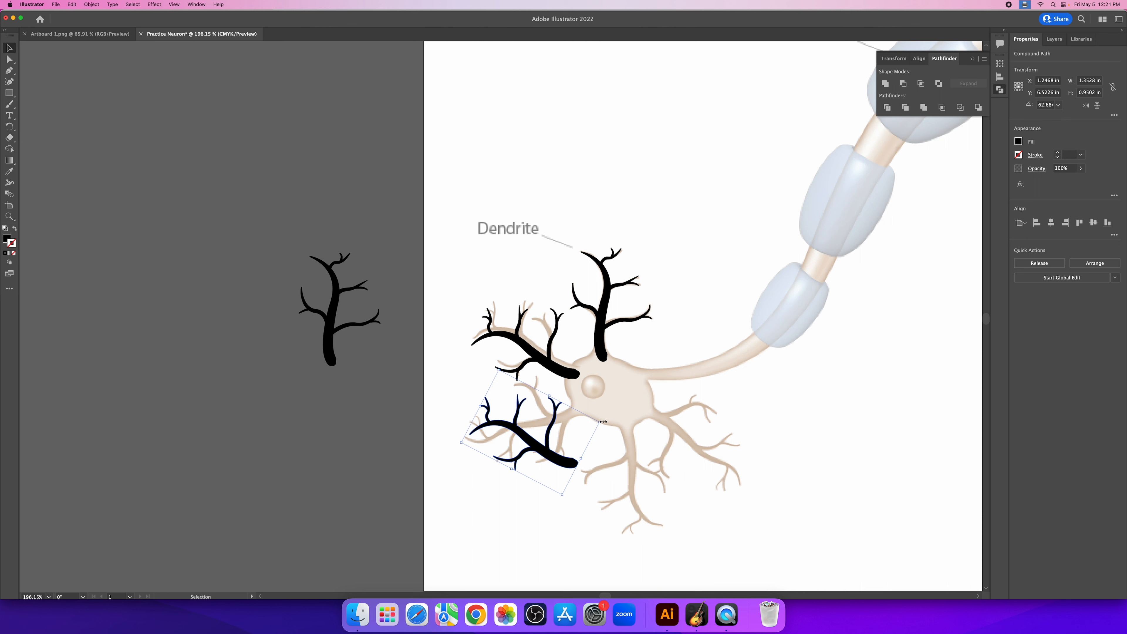
left_click(600, 442)
left_click(535, 442)
left_click_drag(602, 421, 566, 369)
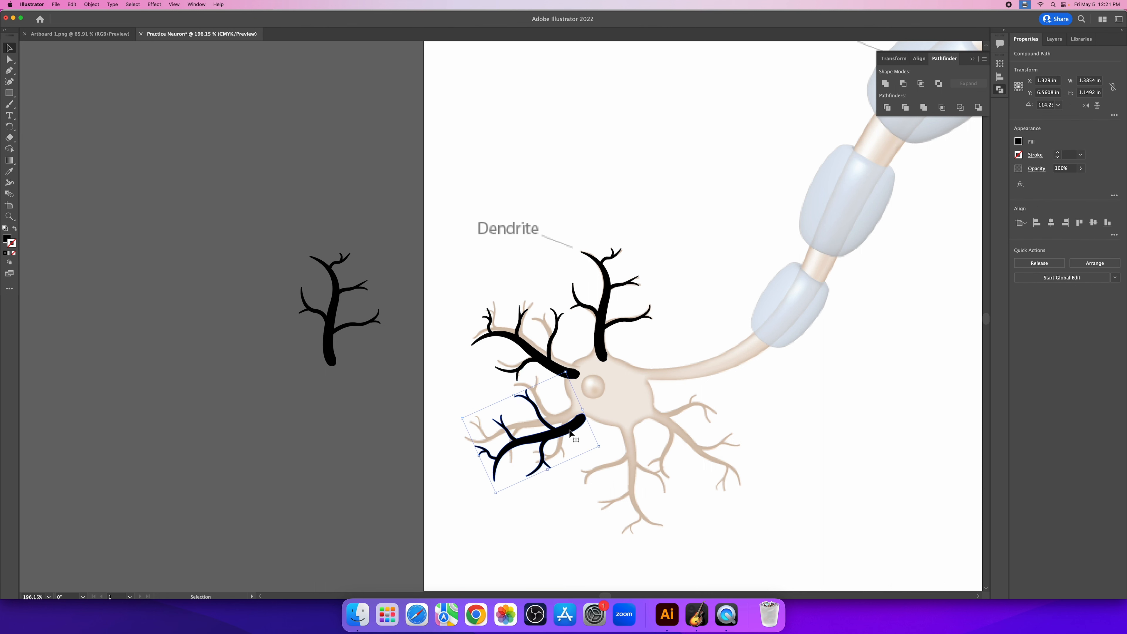
Step: Copy the dendrite over the bottom and lower-right reference branches, then rotate the lower-right copy to about 225° and shrink it
left_click_drag(565, 428, 643, 418)
left_click_drag(615, 463, 667, 403)
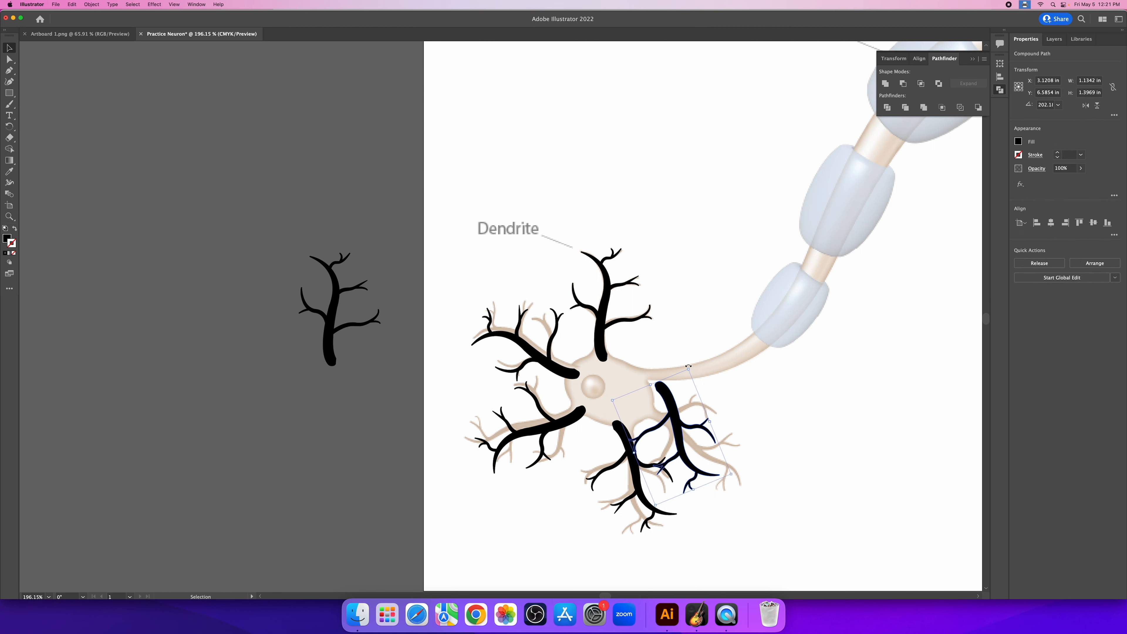
left_click_drag(688, 367, 661, 363)
left_click_drag(662, 427, 687, 423)
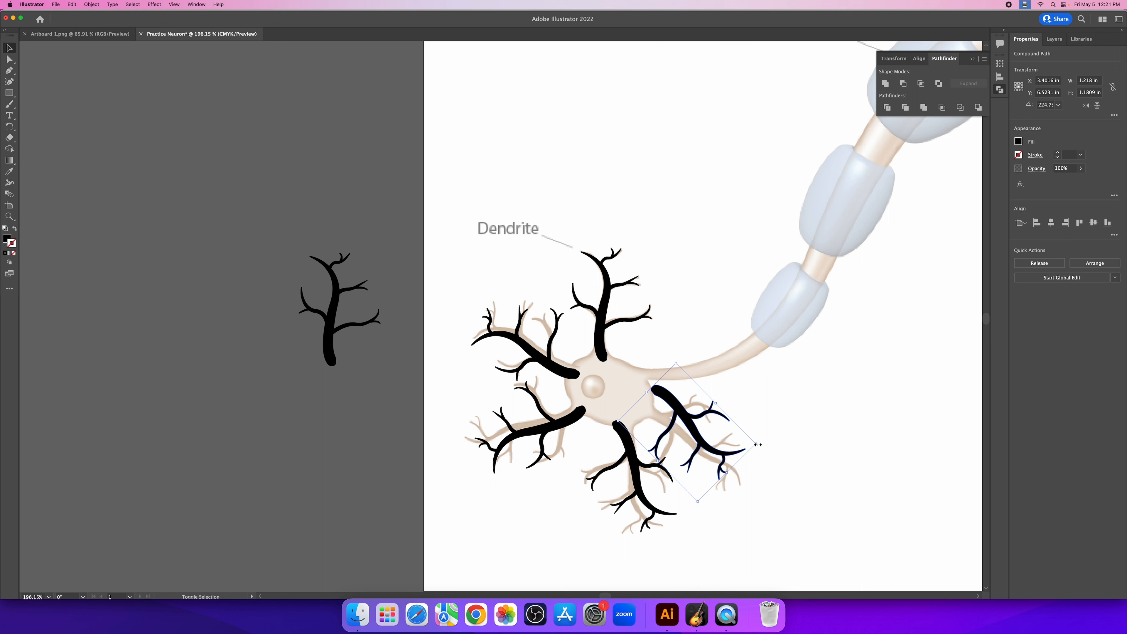
left_click_drag(757, 445, 726, 439)
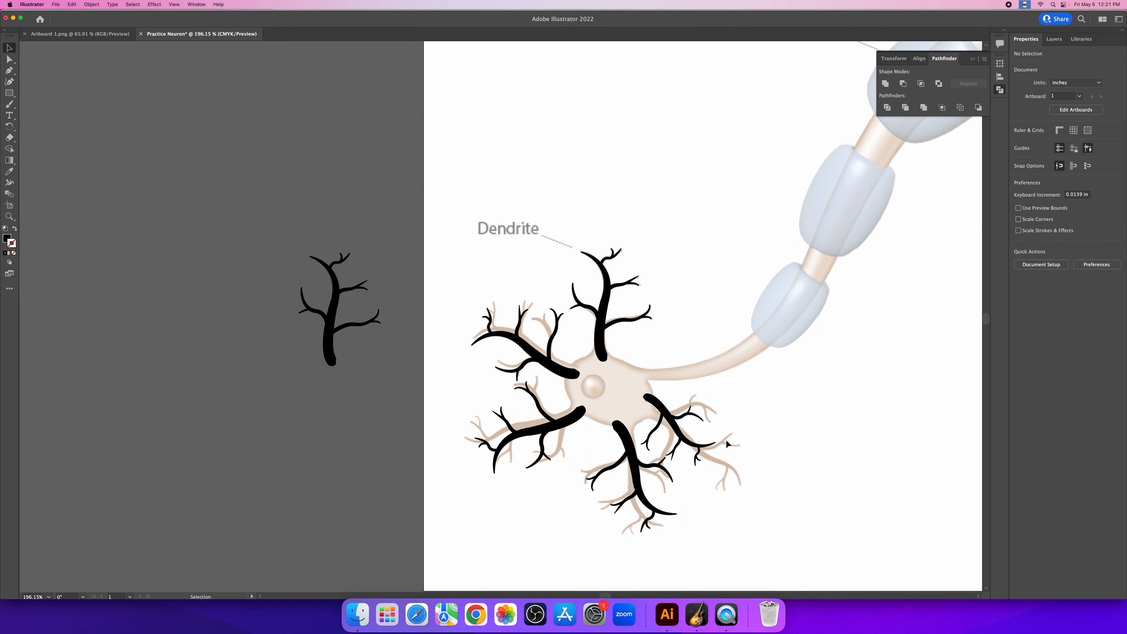
Step: Reposition the lower-right dendrite and turn the bottom one to about 193° so both bases meet the cell body
left_click_drag(729, 436, 681, 432)
left_click(727, 511)
left_click_drag(623, 434, 650, 408)
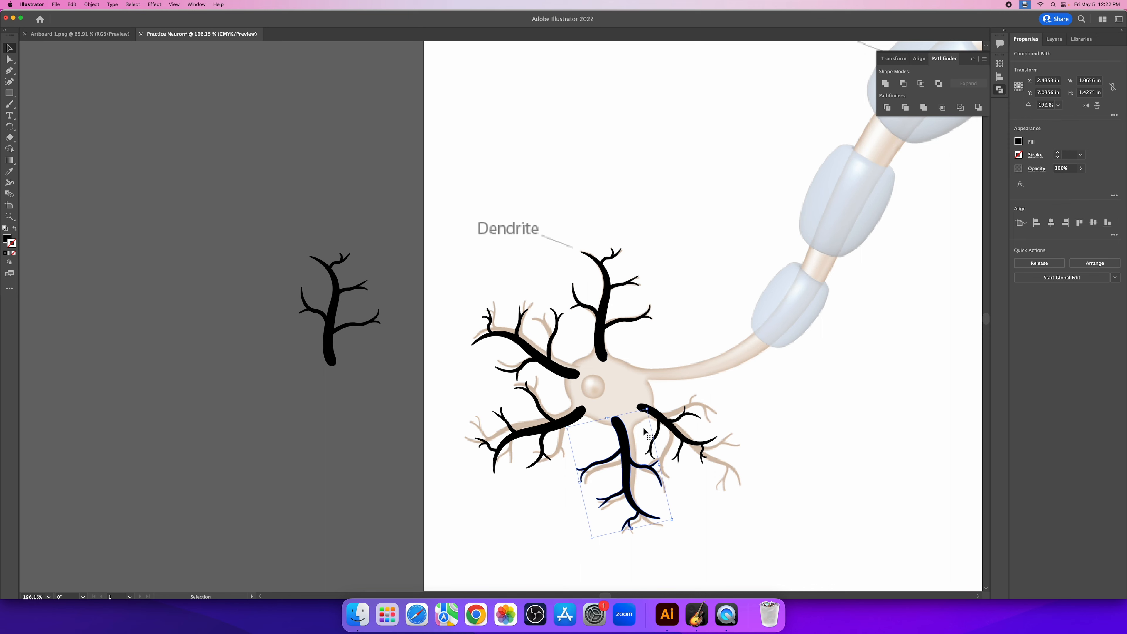
left_click(782, 413)
Step: Draw a black ellipse about 1.08 by 0.87 in over the reference cell body
key("z")
left_click(718, 330, "alt")
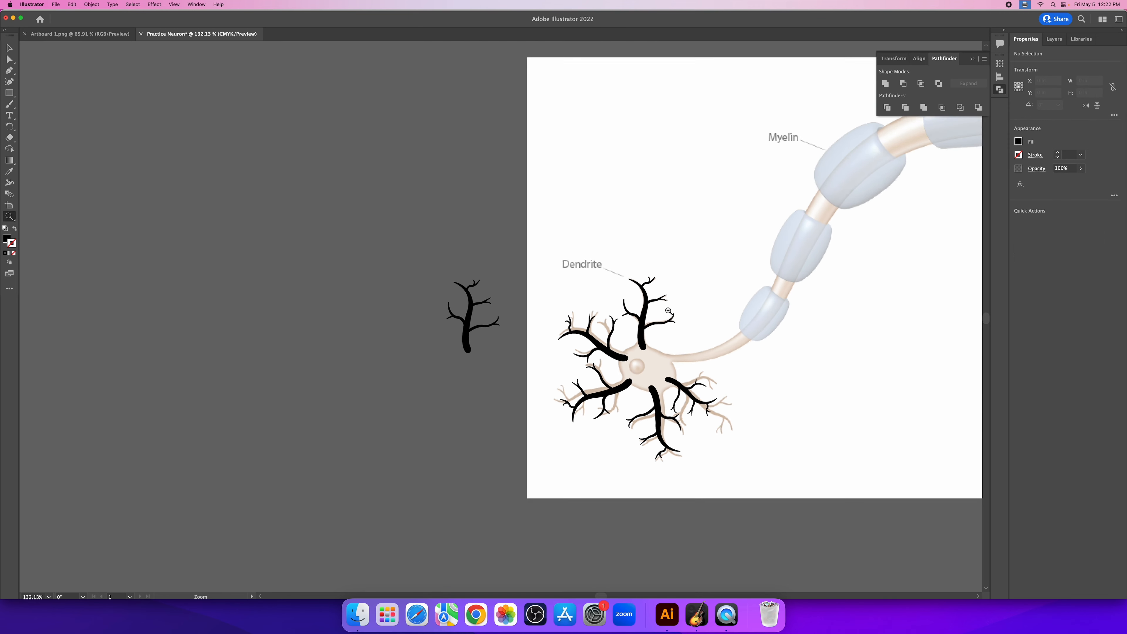
left_click_drag(668, 310, 740, 469)
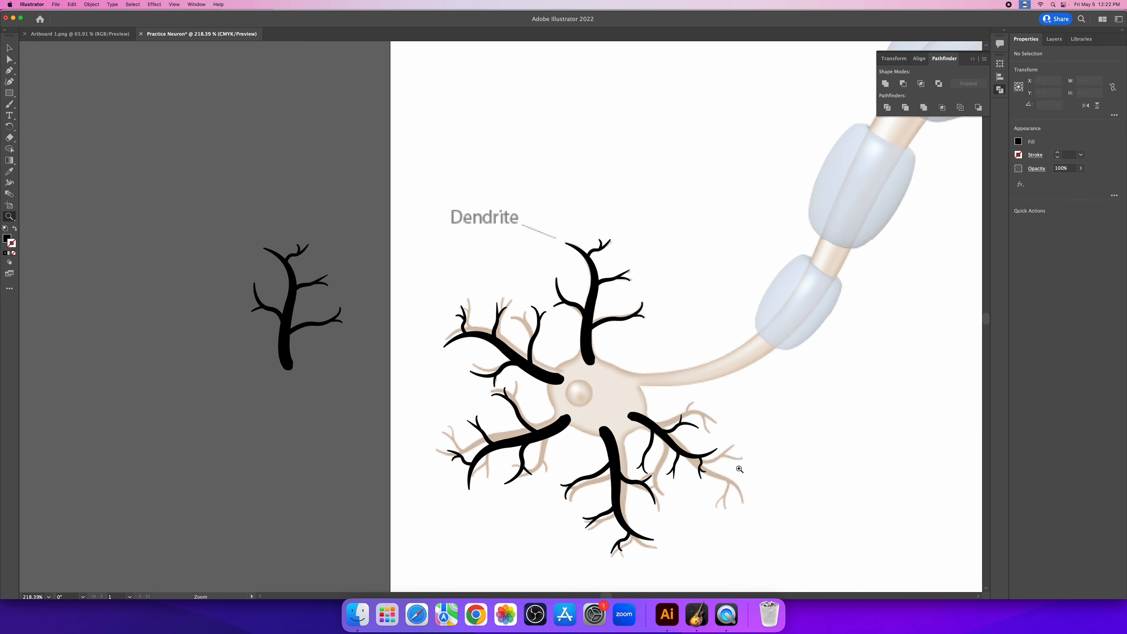
left_click_drag(657, 469, 571, 399)
left_click_drag(524, 288, 554, 294)
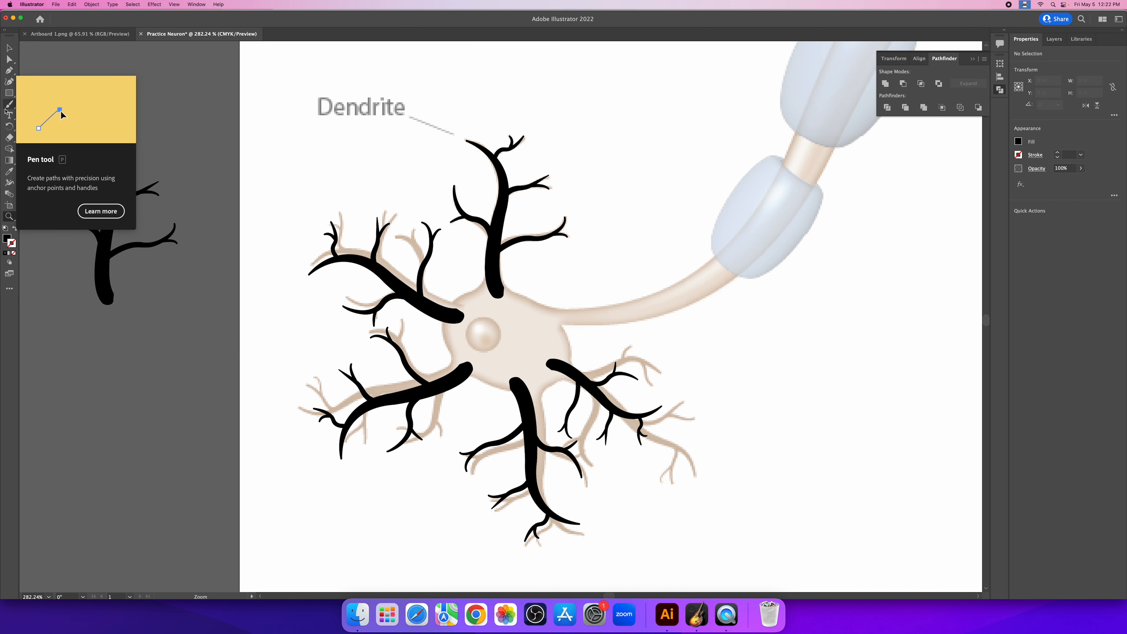
left_click(9, 94)
left_click(10, 95)
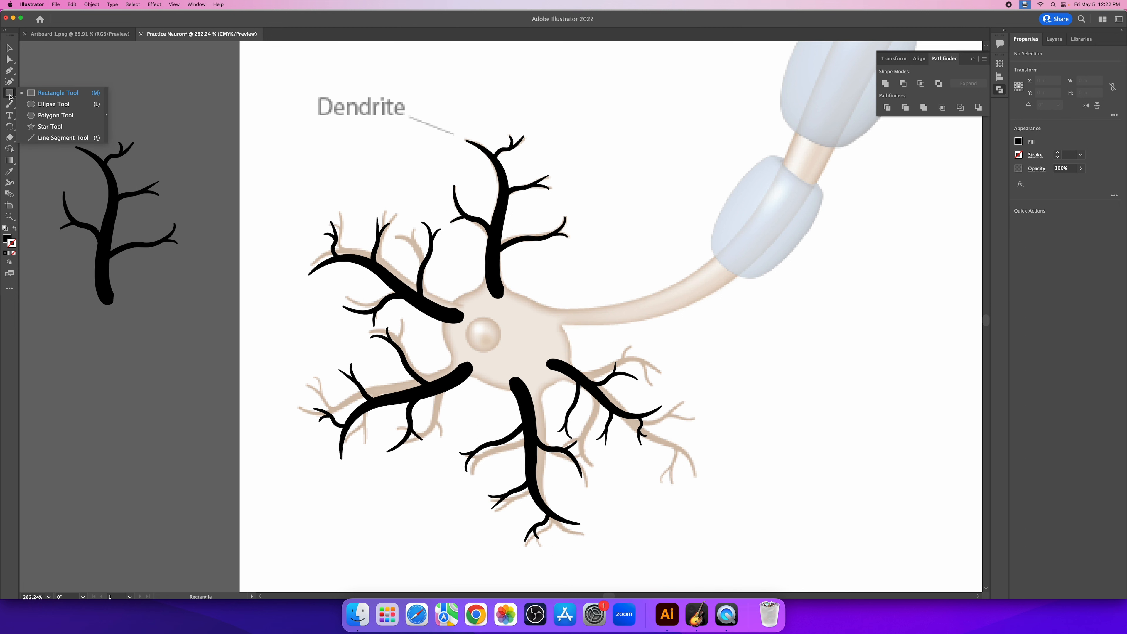
left_click(48, 105)
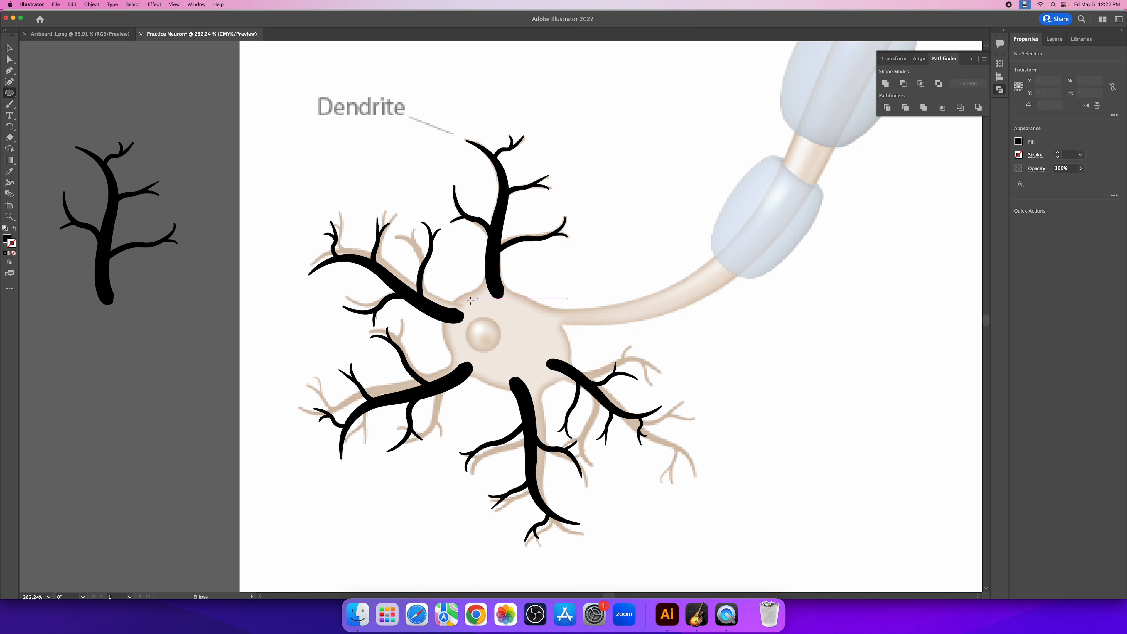
left_click_drag(455, 296, 579, 397)
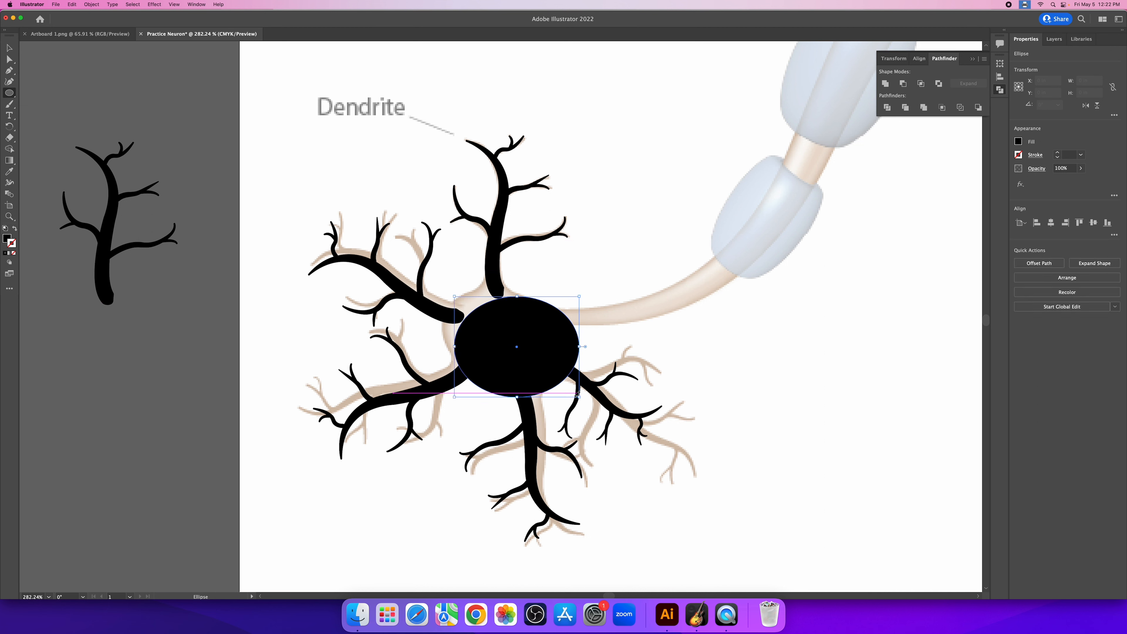
left_click(851, 457)
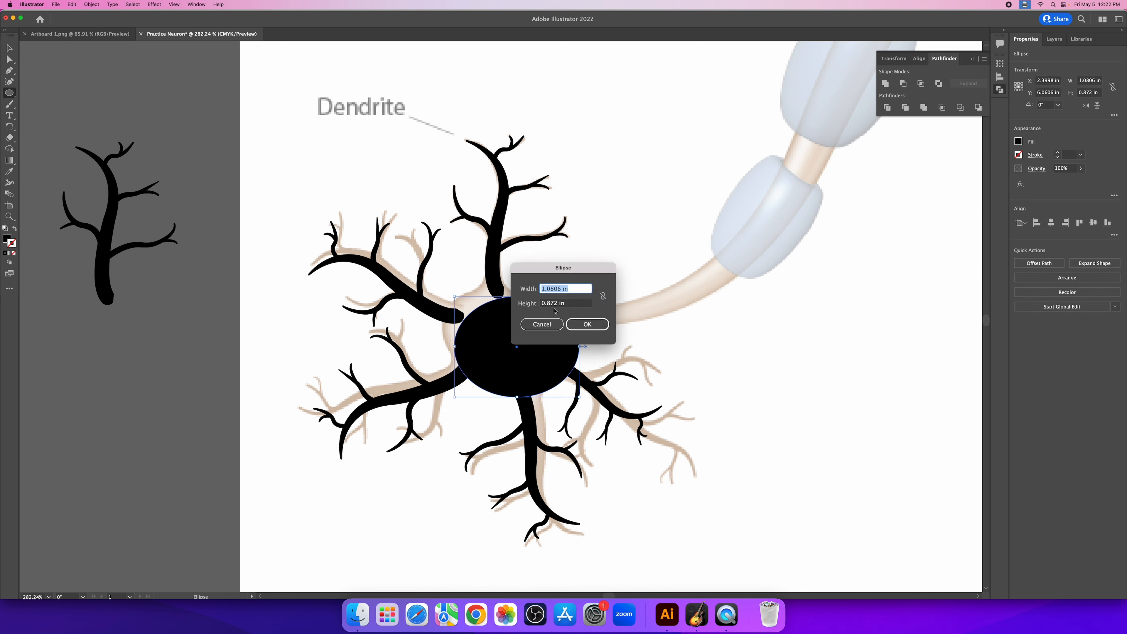
left_click(606, 326)
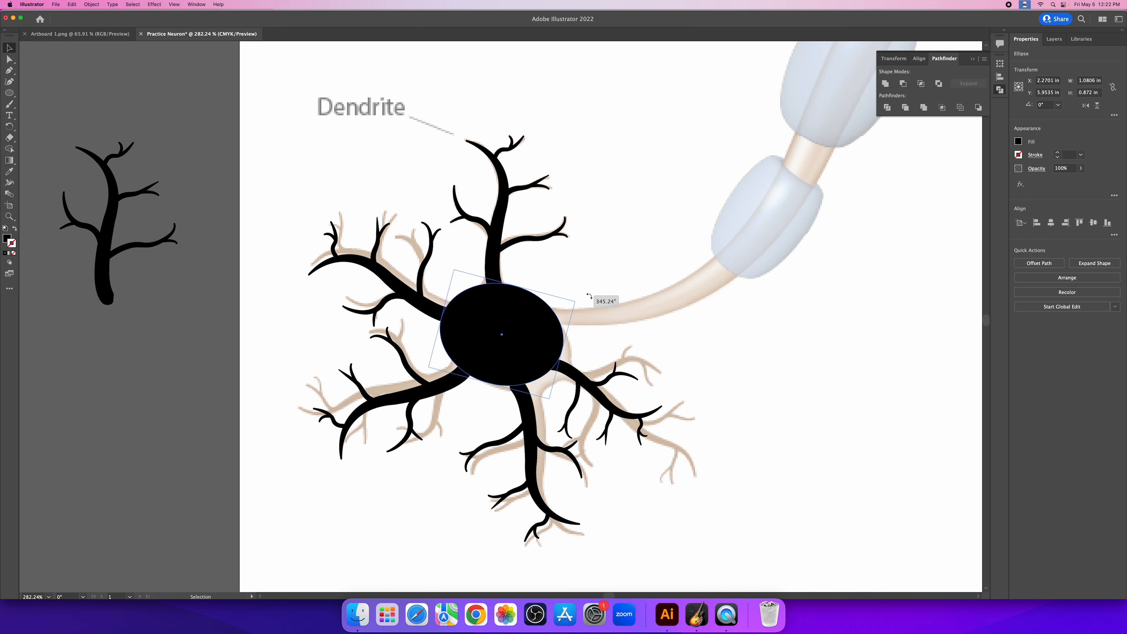
Step: Move the ellipse over the cell body, tilt it to about 345° and enlarge it slightly to cover the body
key("v")
mouse_move(453, 338)
left_mouse_down()
mouse_move(459, 318)
mouse_move(460, 338)
mouse_move(438, 323)
left_mouse_up()
left_click_drag(526, 329, 530, 326)
left_click(758, 357)
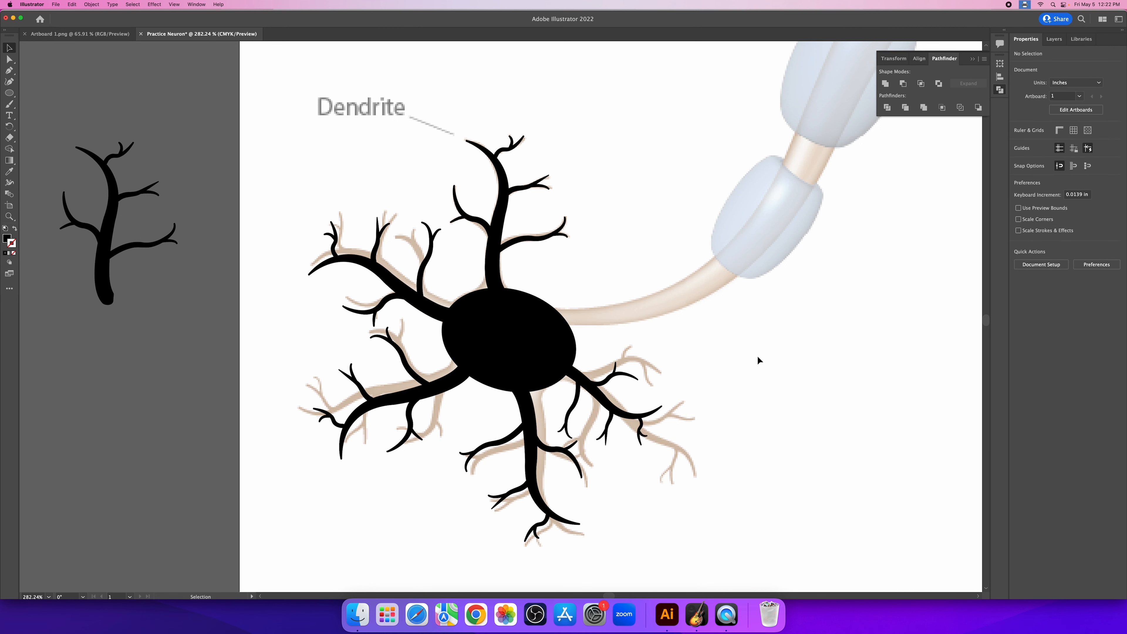
Step: Show the artwork as outlines and nudge the top dendrite so its base overlaps the ellipse
key("super+y")
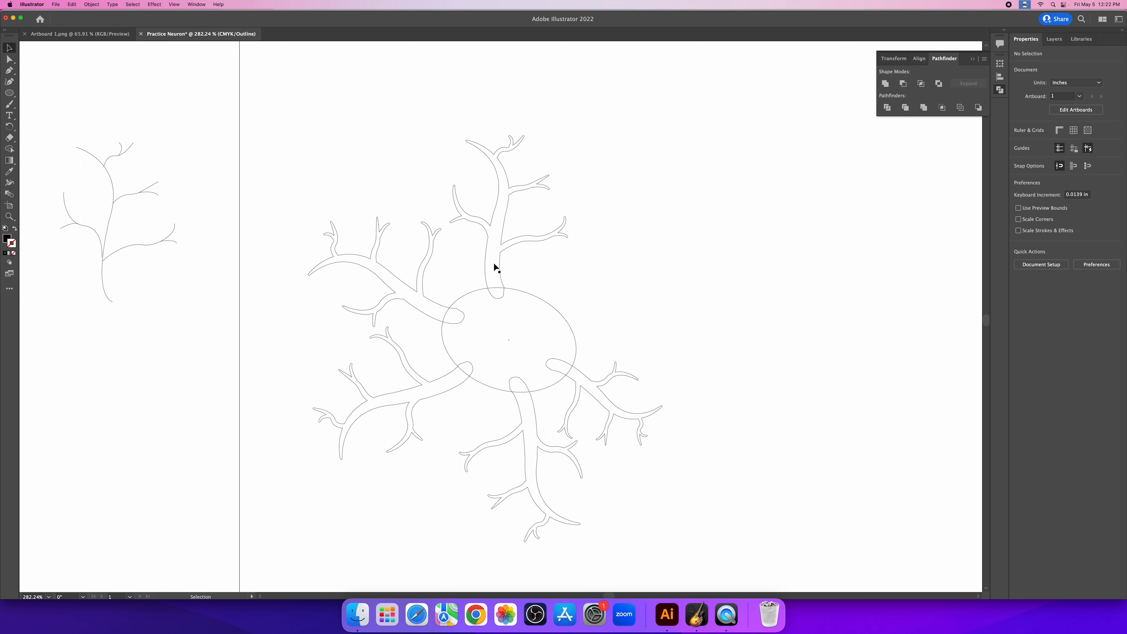
left_click_drag(501, 263, 498, 267)
left_click(614, 297)
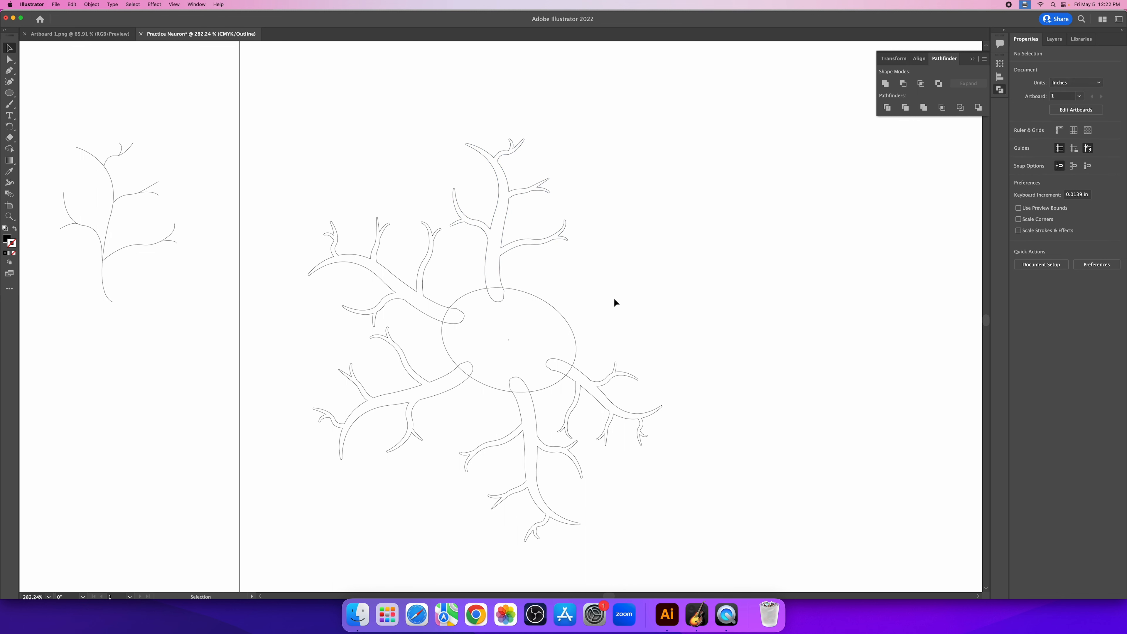
left_click_drag(525, 455, 524, 452)
Step: Unite the five dendrites and the ellipse into one shape, and return to the preview display
left_click_drag(284, 116, 693, 561)
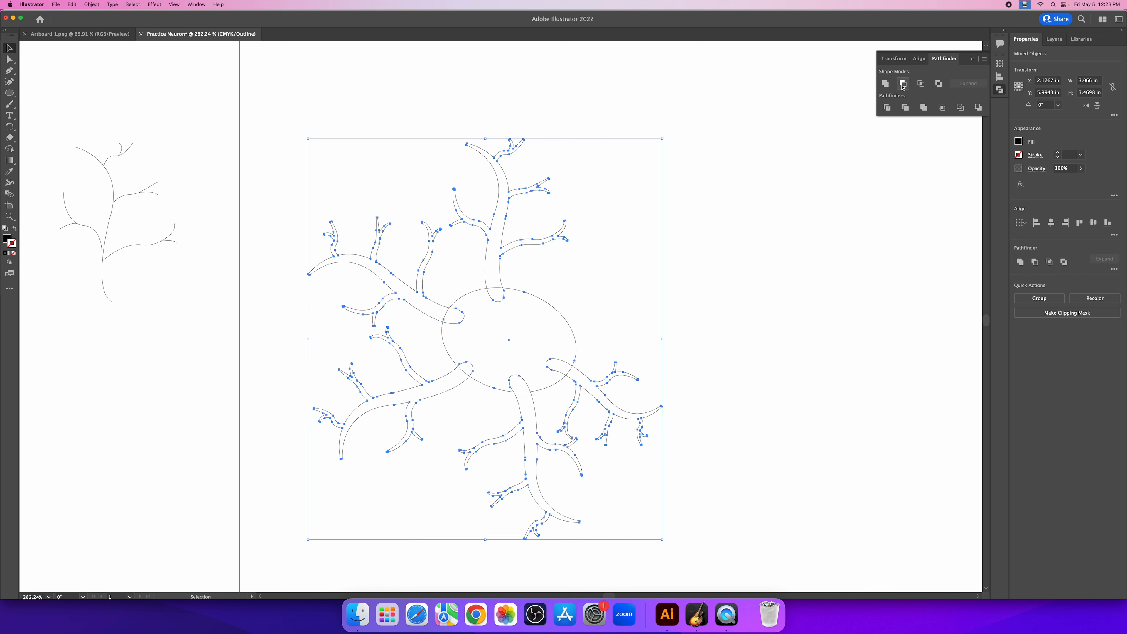
left_click(884, 84)
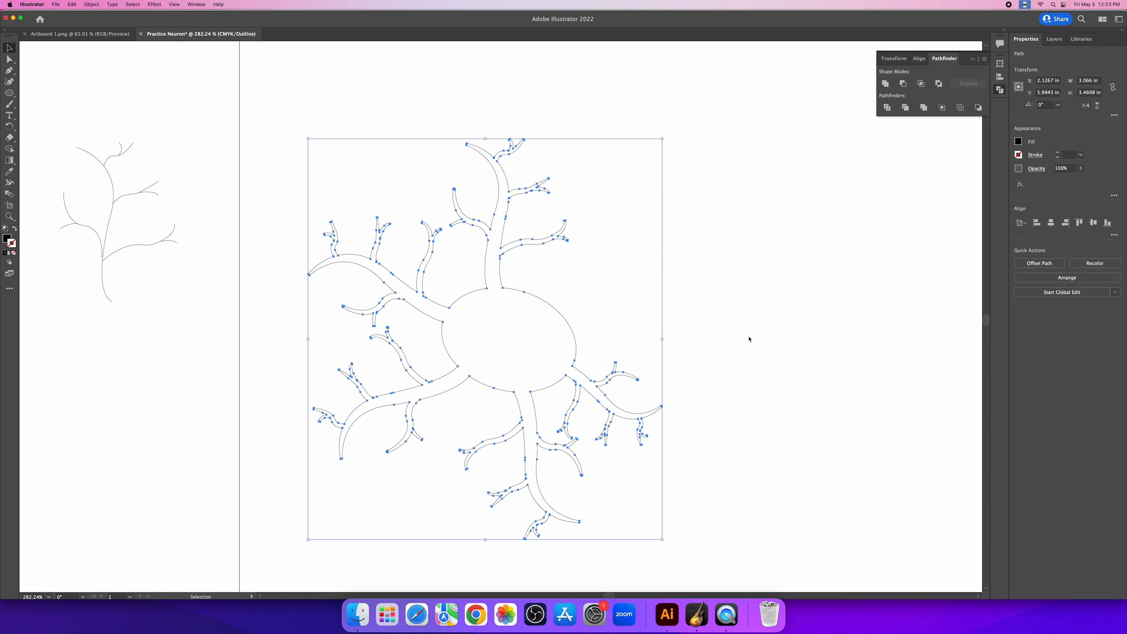
left_click(771, 296)
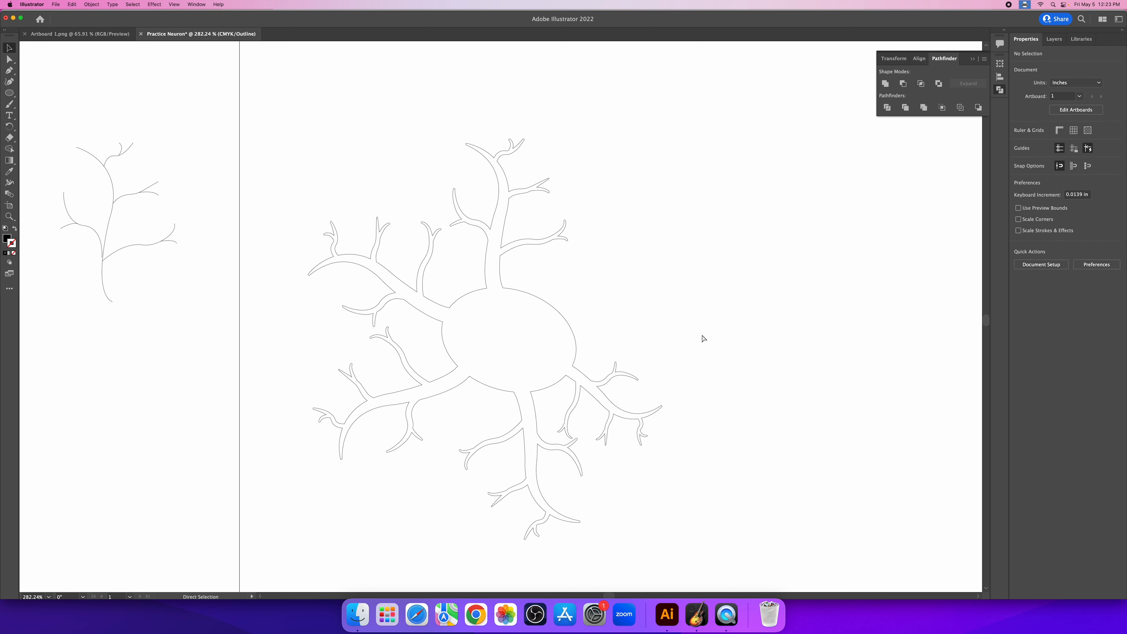
key("super+y")
Step: Move the united neuron shape off the reference image and return it to its original place
left_click_drag(456, 337, 743, 263)
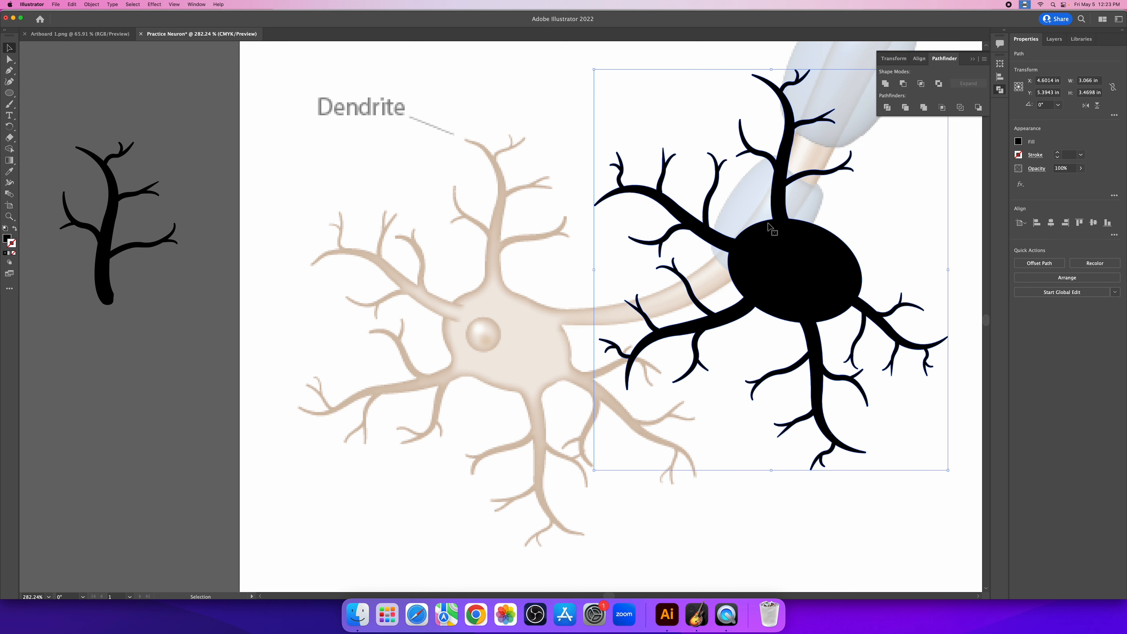
left_click_drag(786, 247, 488, 326)
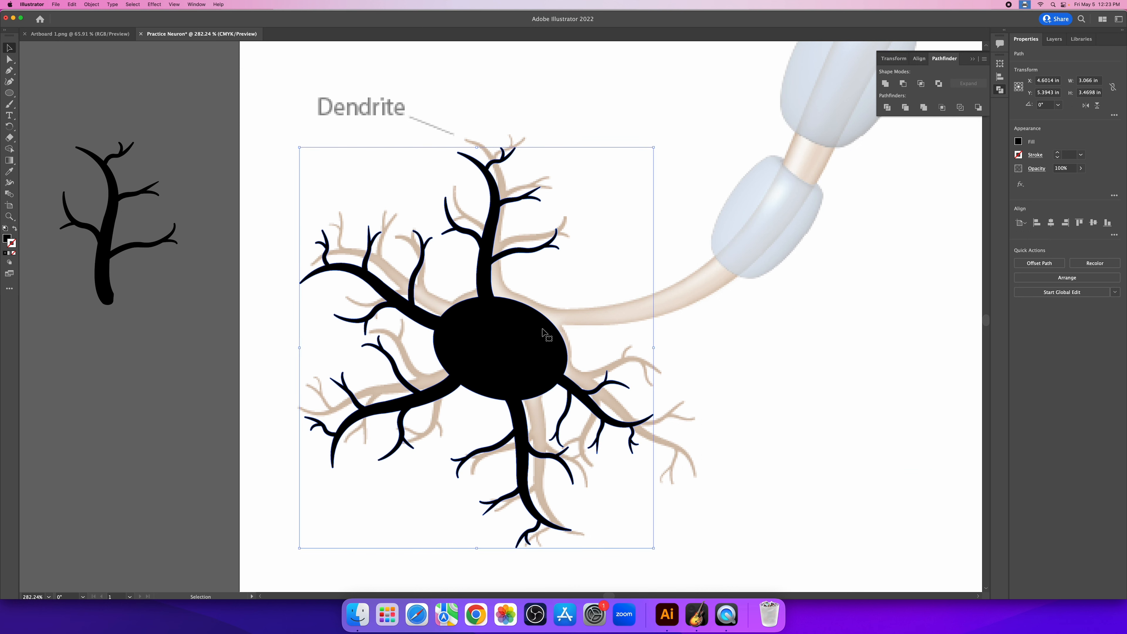
key("super+z")
left_click_drag(781, 271, 495, 340)
left_click(266, 320)
Step: Round both corners where the top dendrite joins the cell body
left_click(9, 217)
left_click_drag(496, 278, 537, 280)
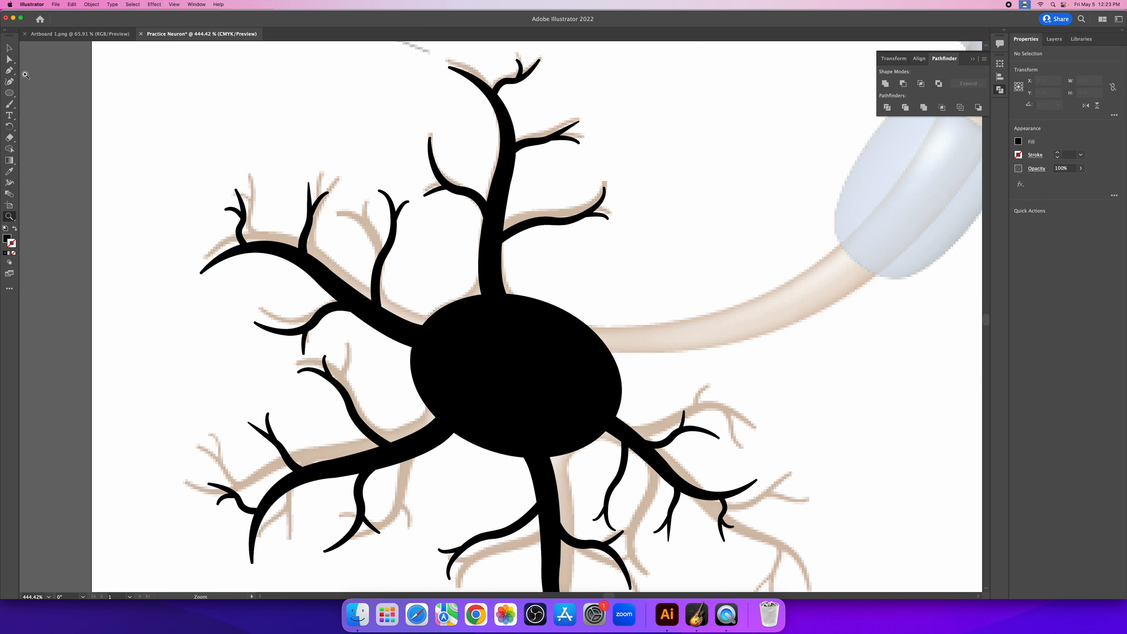
left_click(9, 59)
left_click(535, 332)
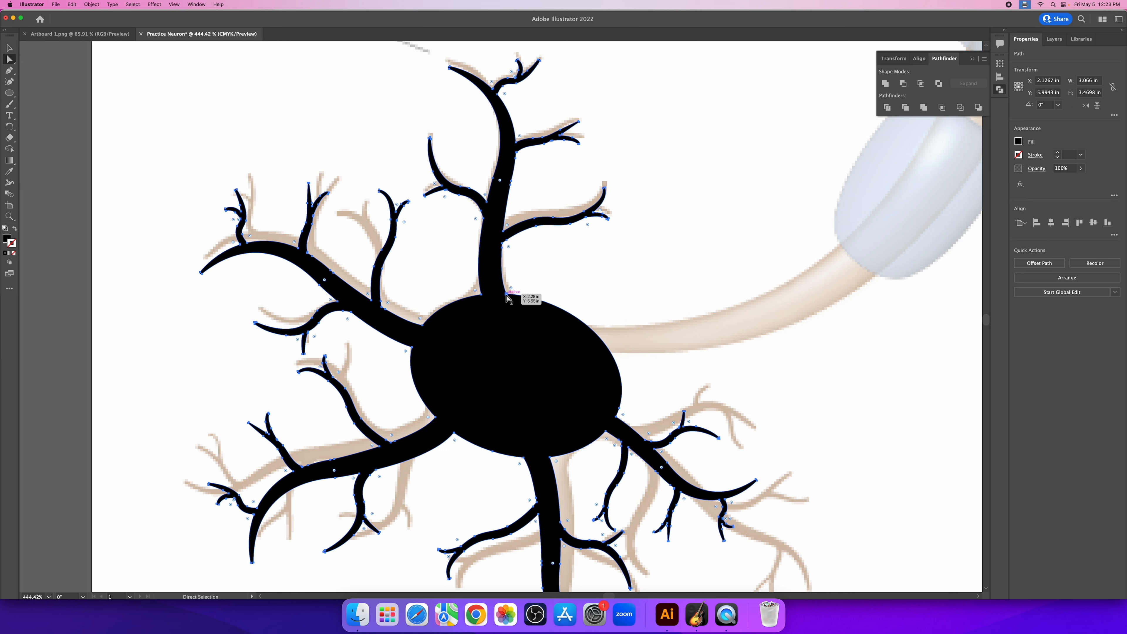
left_click(507, 294)
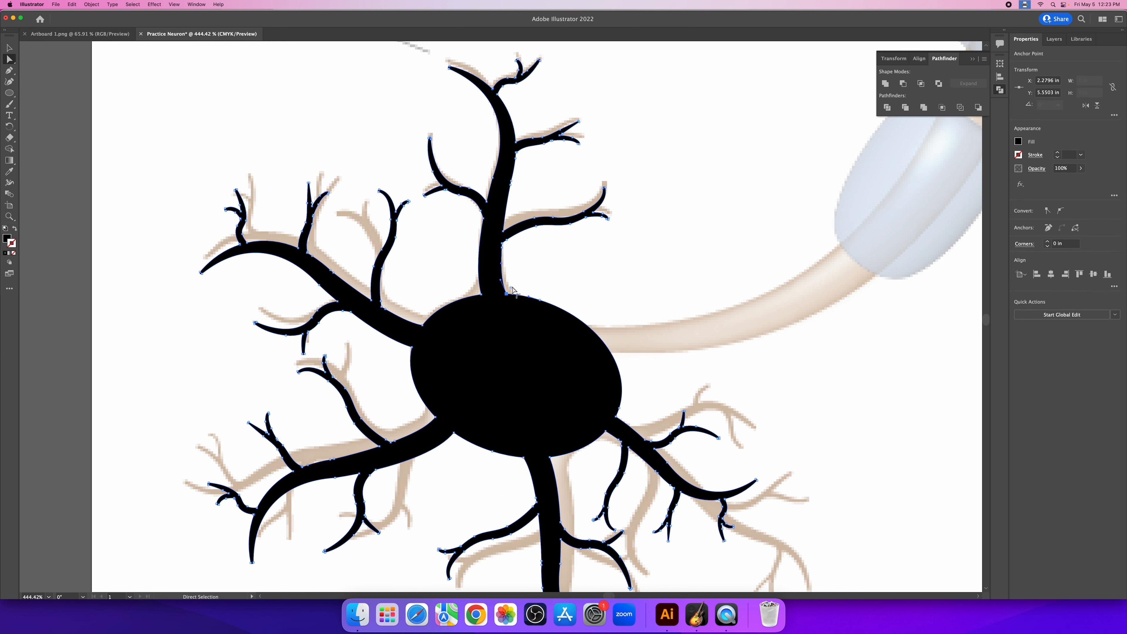
left_click_drag(513, 289, 535, 263)
left_click_drag(476, 290, 443, 266)
Step: Round both corners at the upper-left dendrite's base, giving the lower one a radius of about 0.15 in
left_click(423, 325)
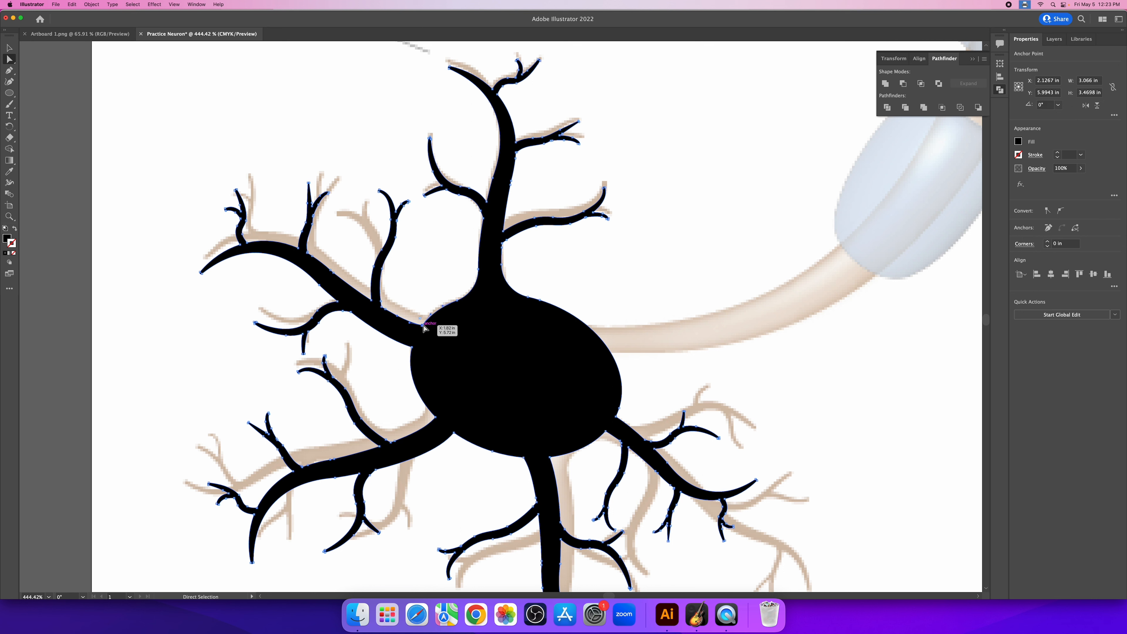
left_click_drag(420, 315, 414, 288)
left_click(413, 348)
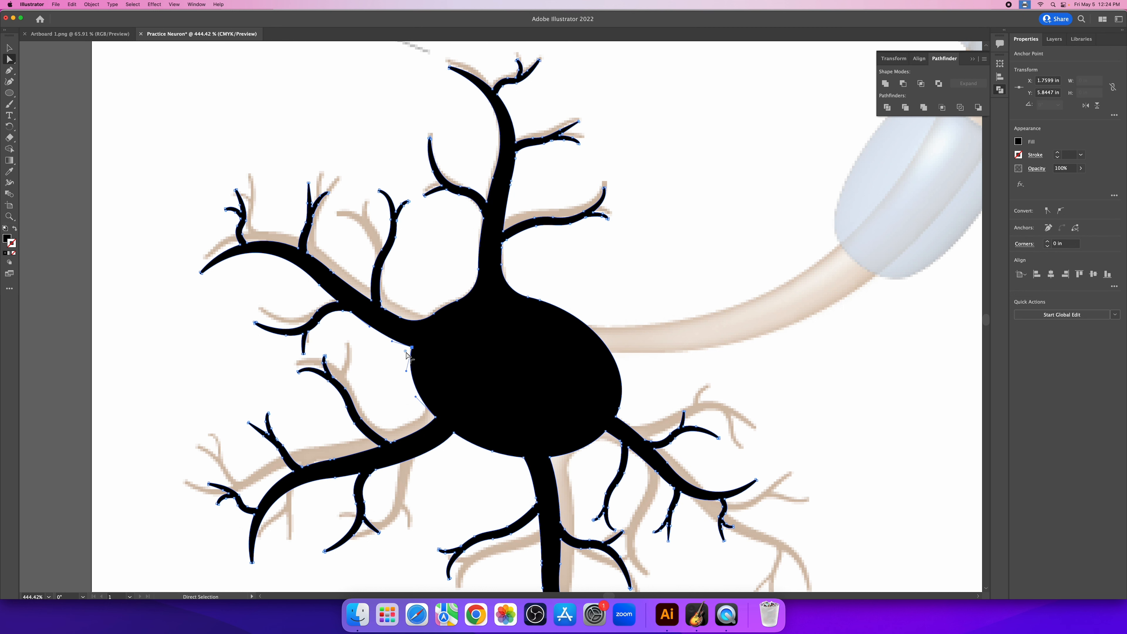
left_click_drag(408, 352, 384, 371)
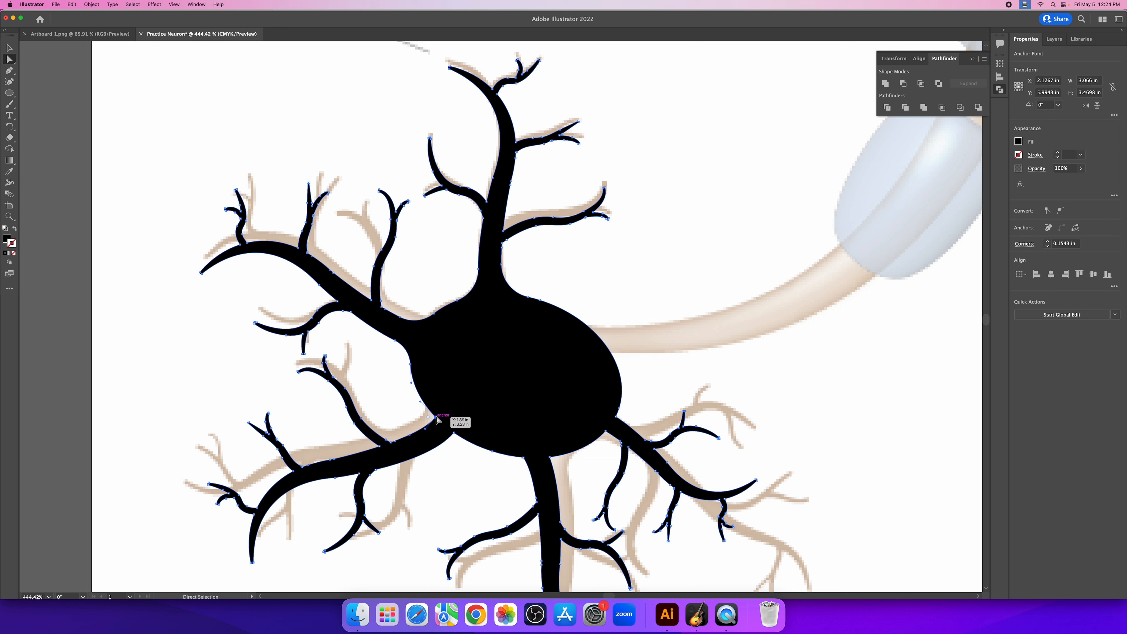
Step: Round the lower-left dendrite's base corners, the upper to about 0.17 in and the lower to about 0.23 in
left_click(426, 419)
left_click_drag(430, 422, 407, 419)
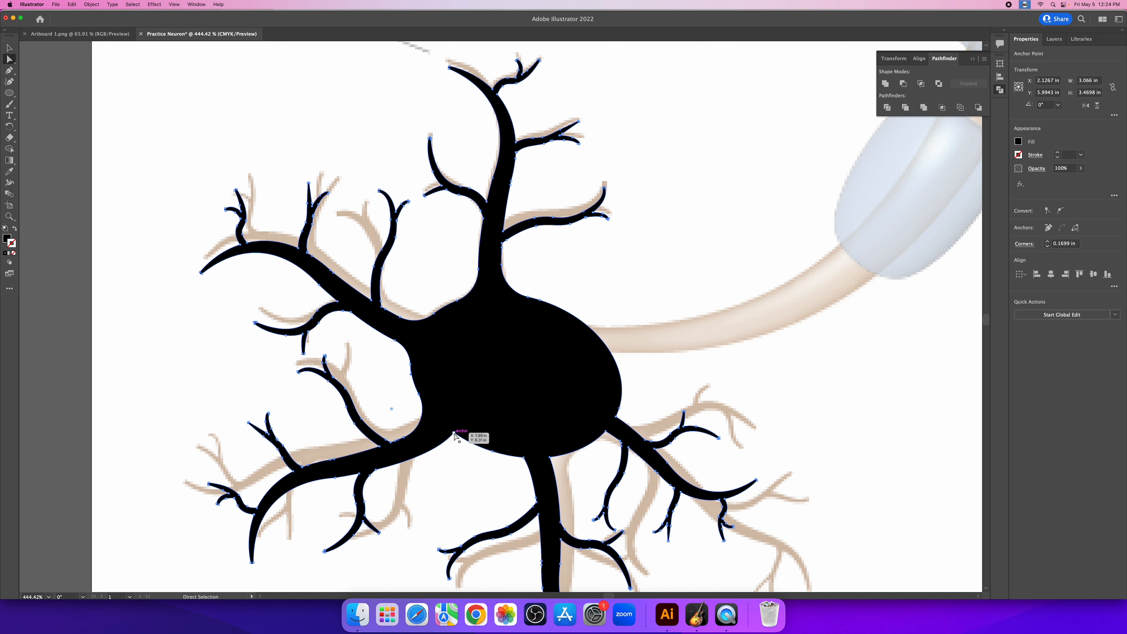
left_click(452, 433)
left_click_drag(455, 441, 467, 480)
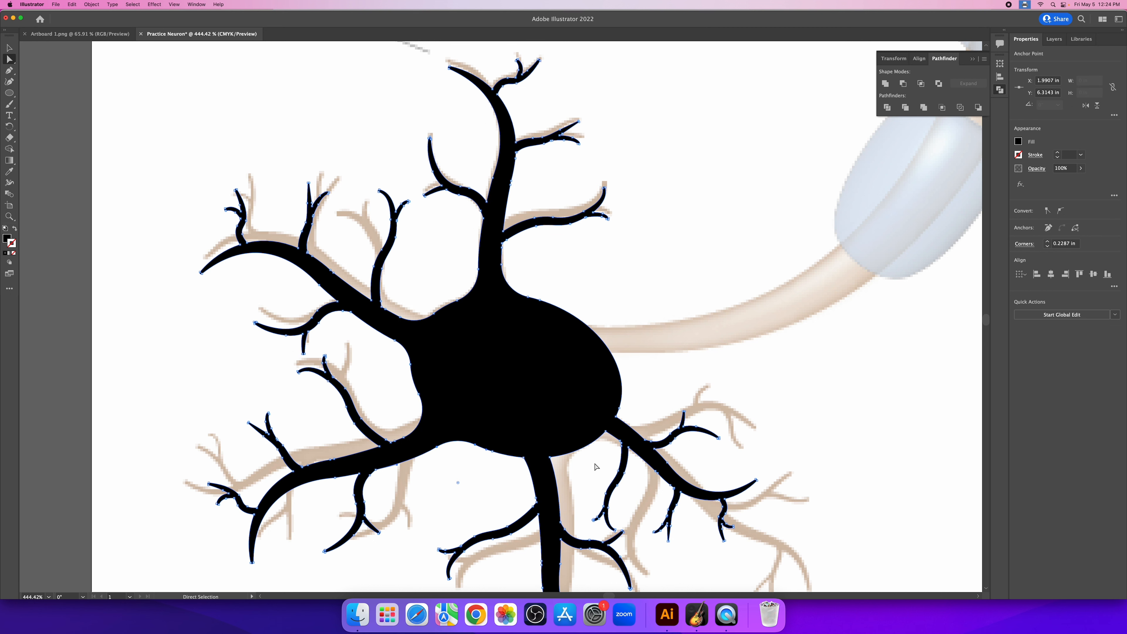
Step: Round both corners at the bottom dendrite's base and the lower corner at the lower-right dendrite's base
left_click(554, 460)
left_click_drag(558, 464, 505, 496)
left_click(522, 456)
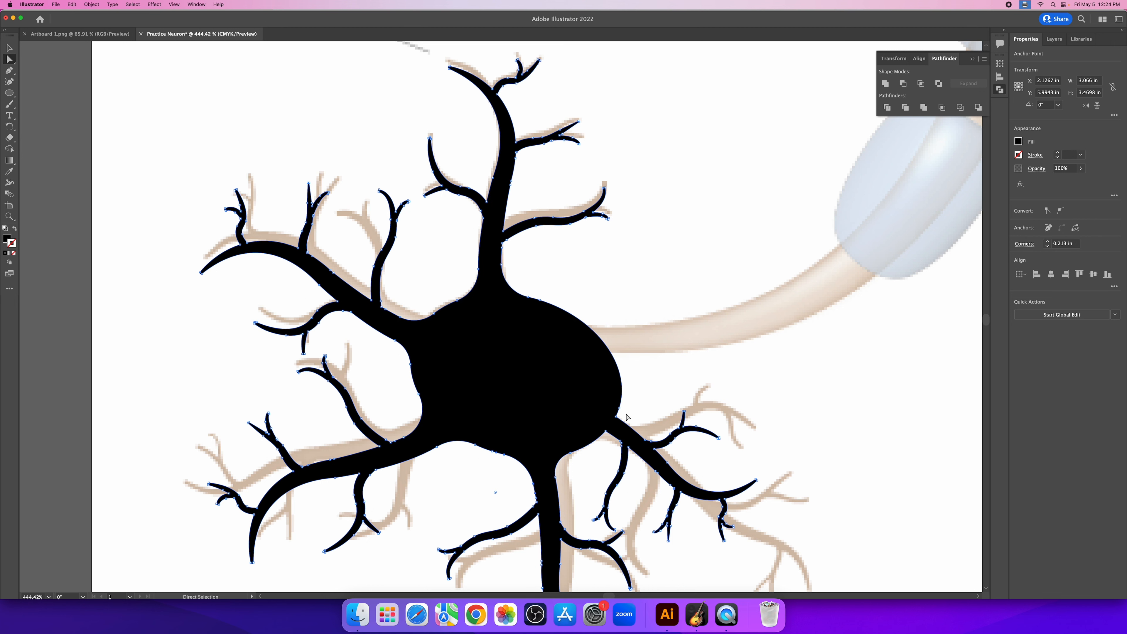
left_click(606, 431)
left_click_drag(608, 442, 614, 466)
Step: Try to round the upper corner where the lower-right dendrite joins the cell body
left_click(616, 417)
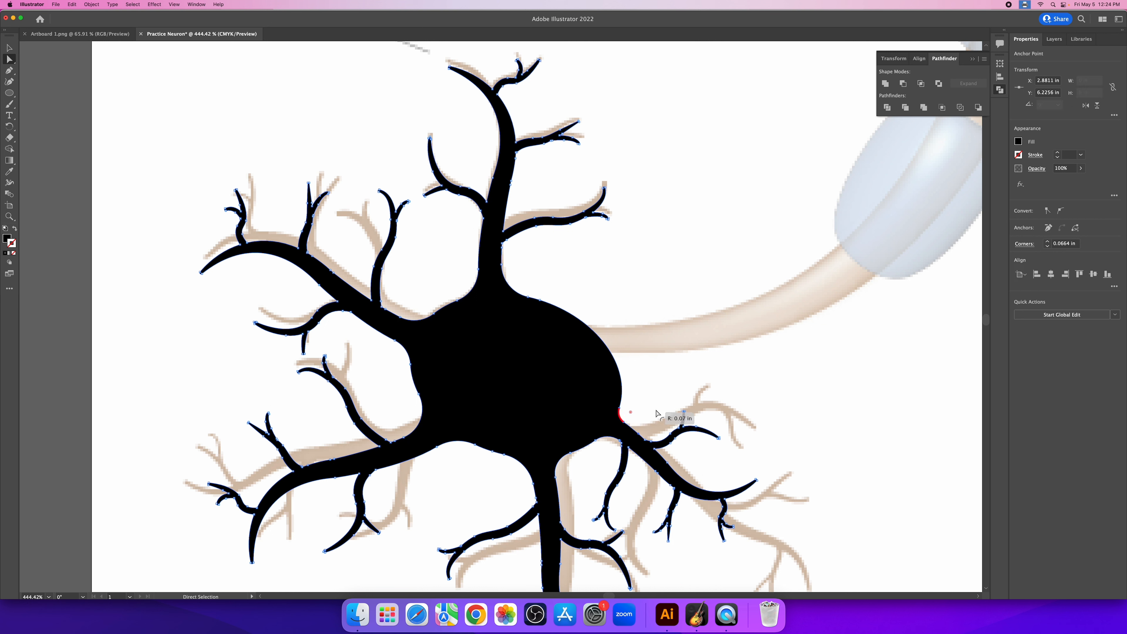
left_click(584, 409)
key("v")
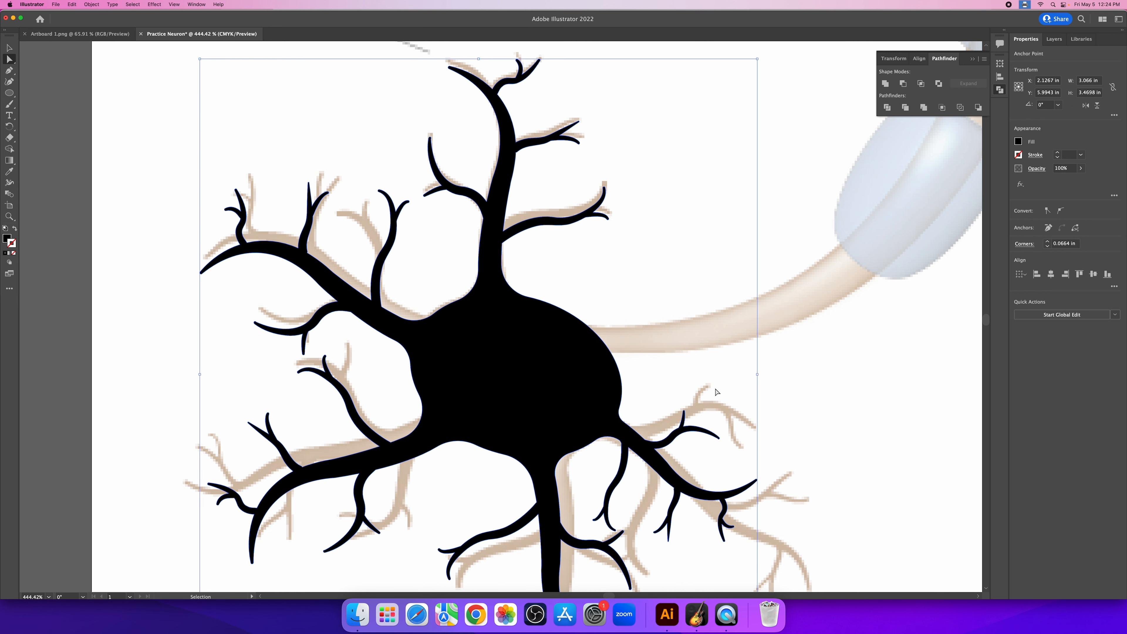
key("super+z")
Step: Move the cell body's nearby edge anchor down onto the corner at the lower-right dendrite's upper joint
key("z")
left_click_drag(622, 416, 754, 417)
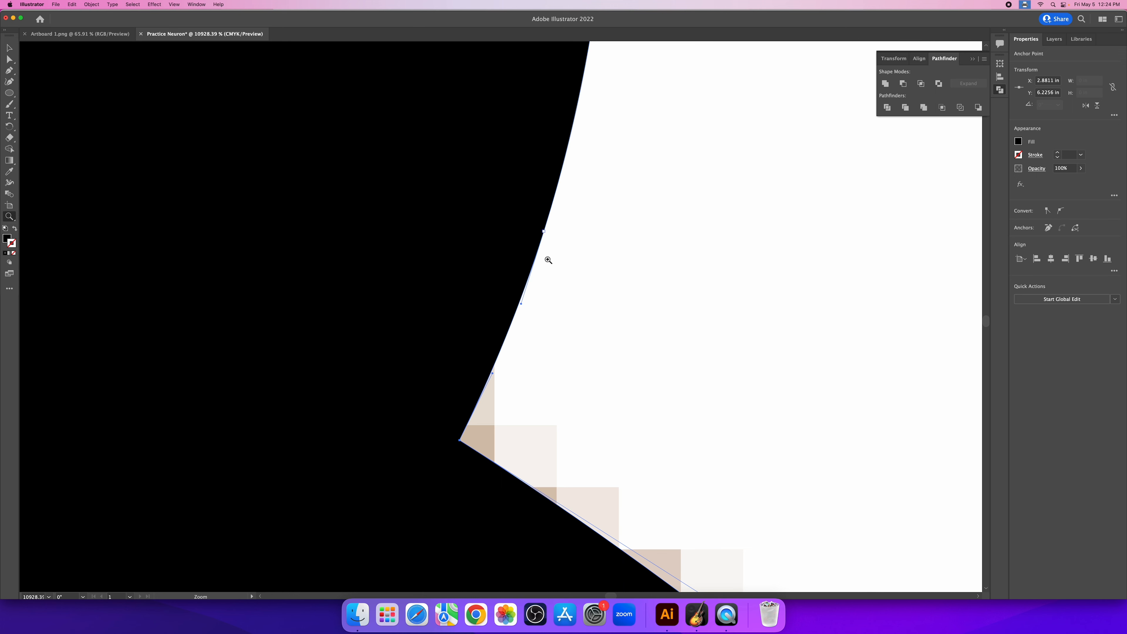
key("a")
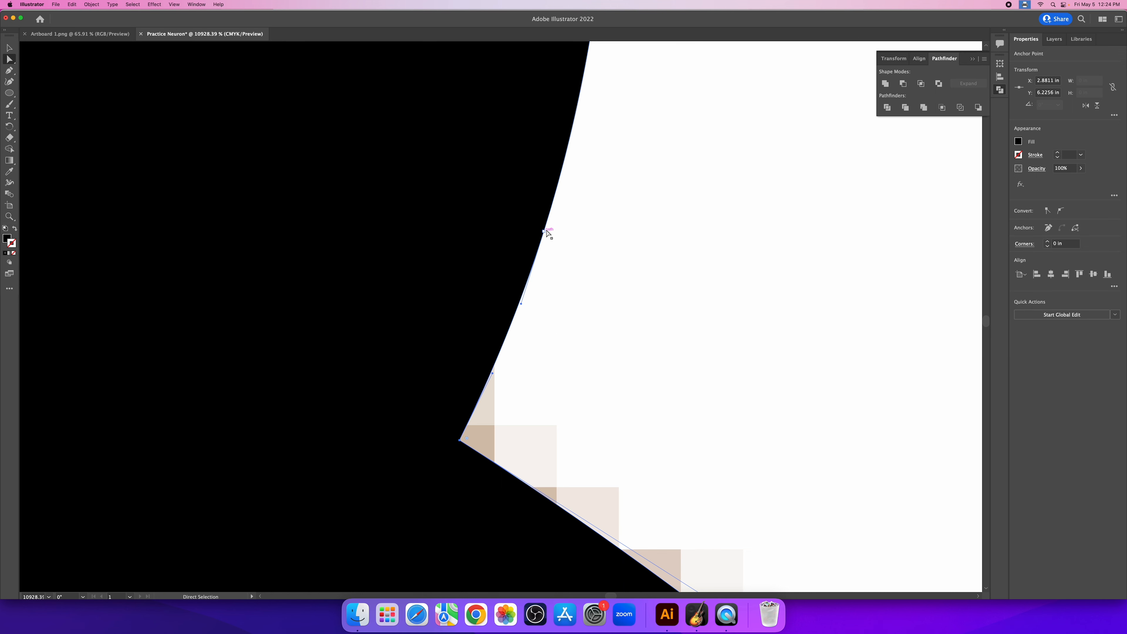
double_click(9, 60)
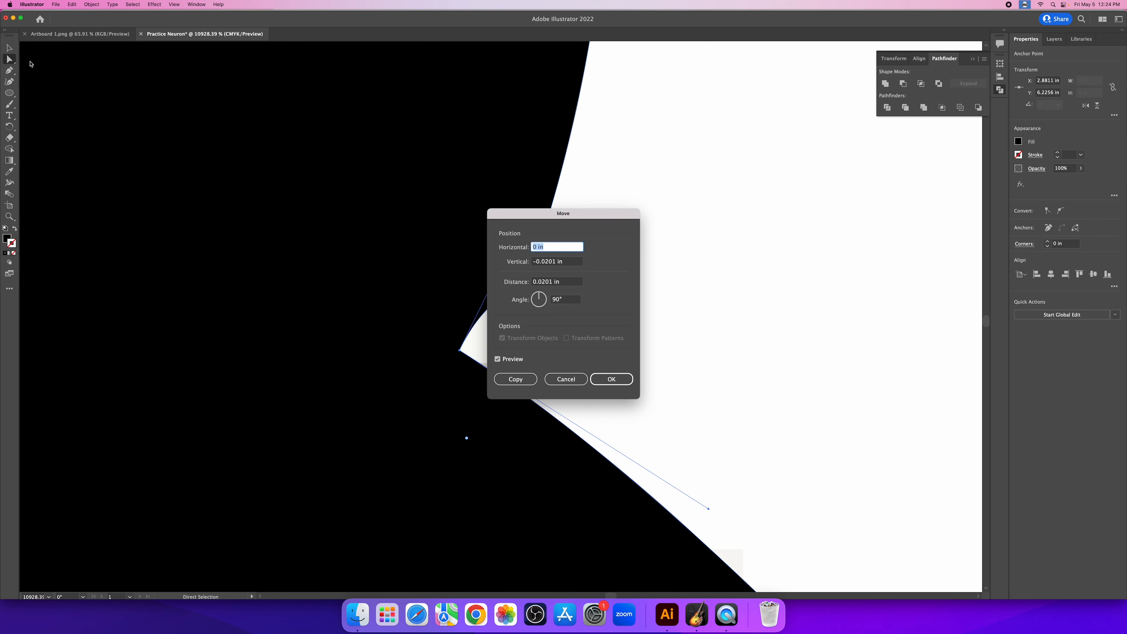
left_click(578, 384)
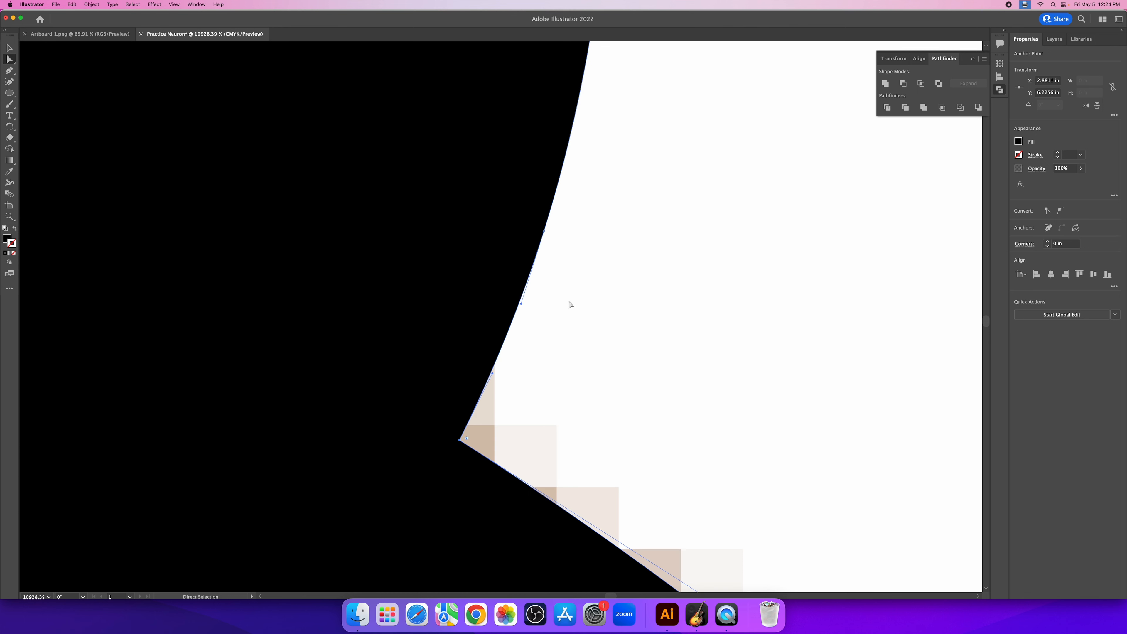
left_click(546, 231)
left_click_drag(545, 235, 462, 444)
Step: Group the merged neuron shape and deselect it
key("z")
left_click_drag(460, 442, 694, 449)
left_click_drag(728, 367, 499, 316)
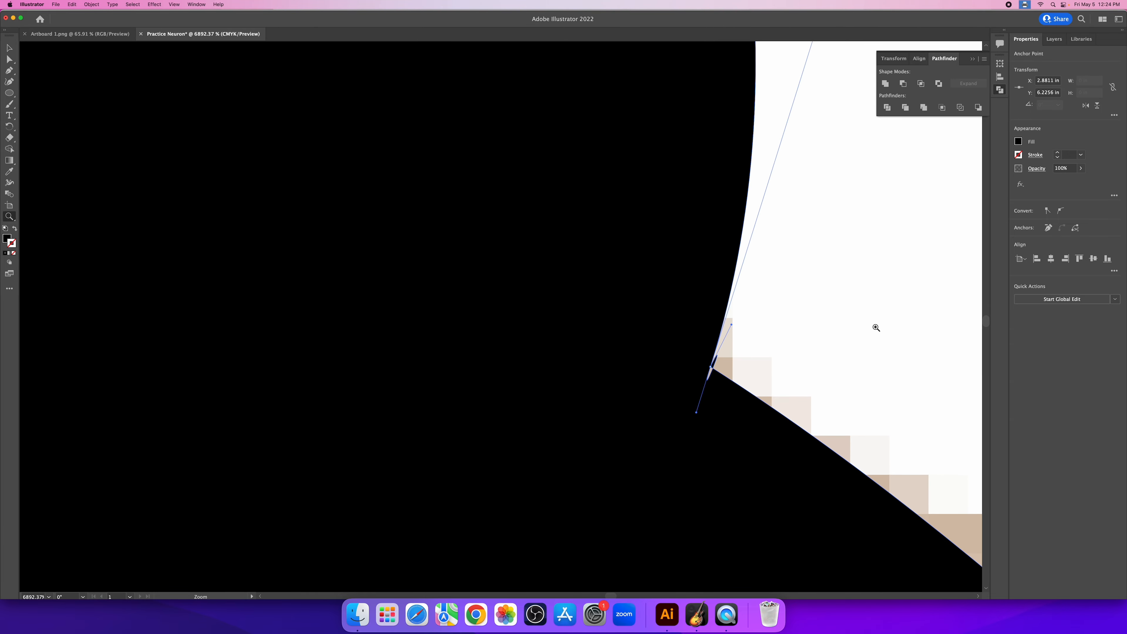
left_click_drag(874, 326, 625, 265)
left_click_drag(749, 261, 668, 228)
left_click(9, 48)
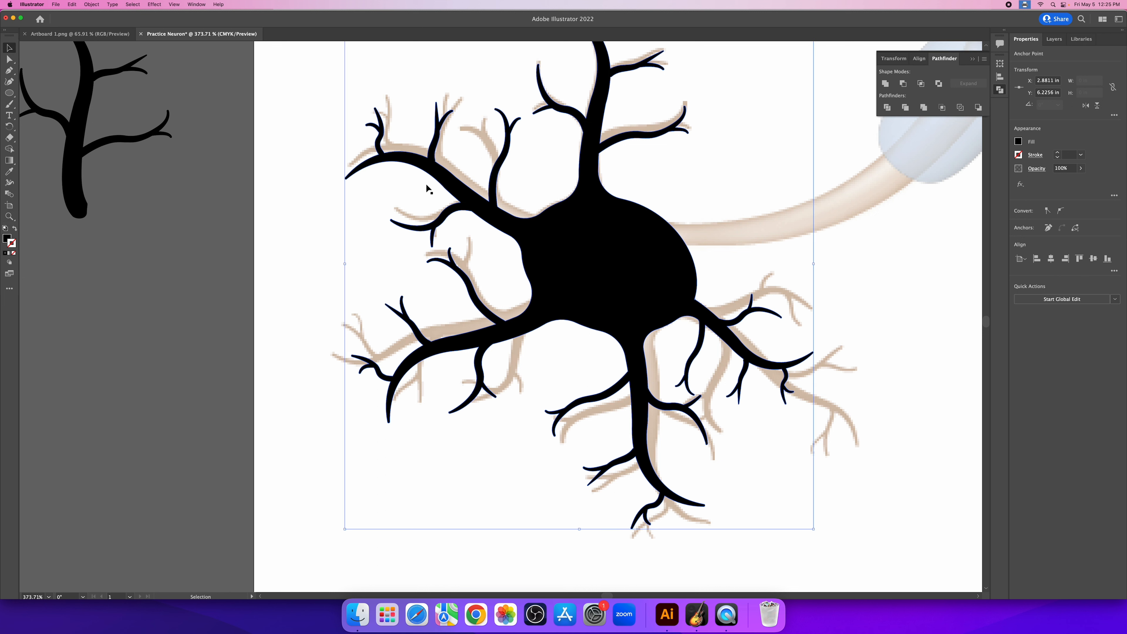
left_click(428, 181)
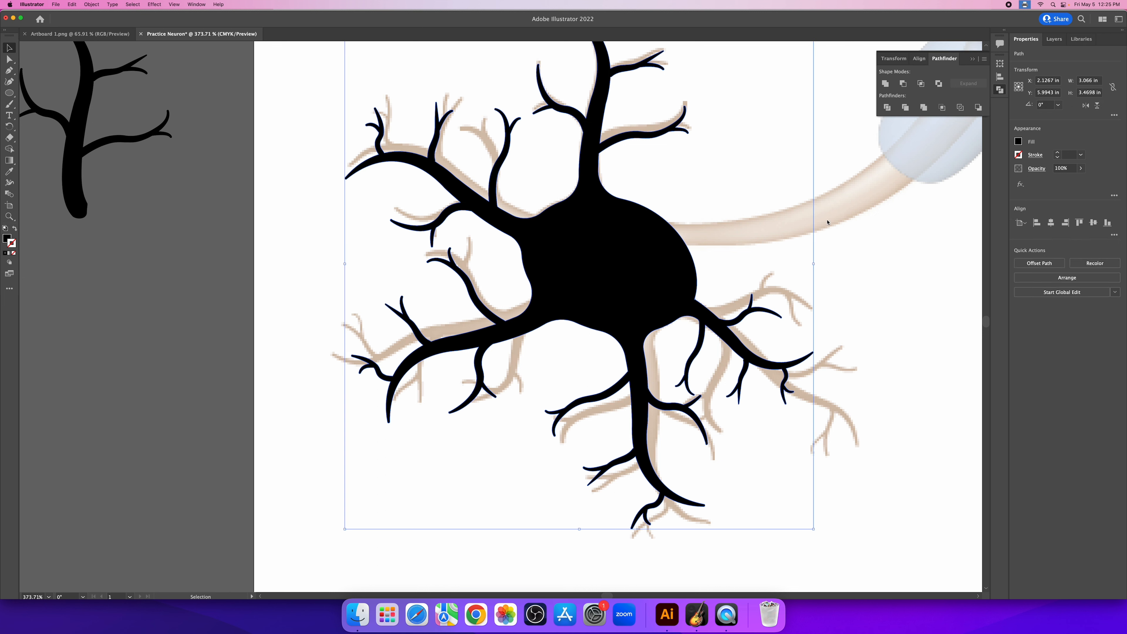
left_click(892, 306)
left_click(648, 268)
key("super+g")
left_click(875, 266)
Step: Nudge the grouped neuron slightly up and to the right, working close in on the lower-right dendrite's upper joint
key("z")
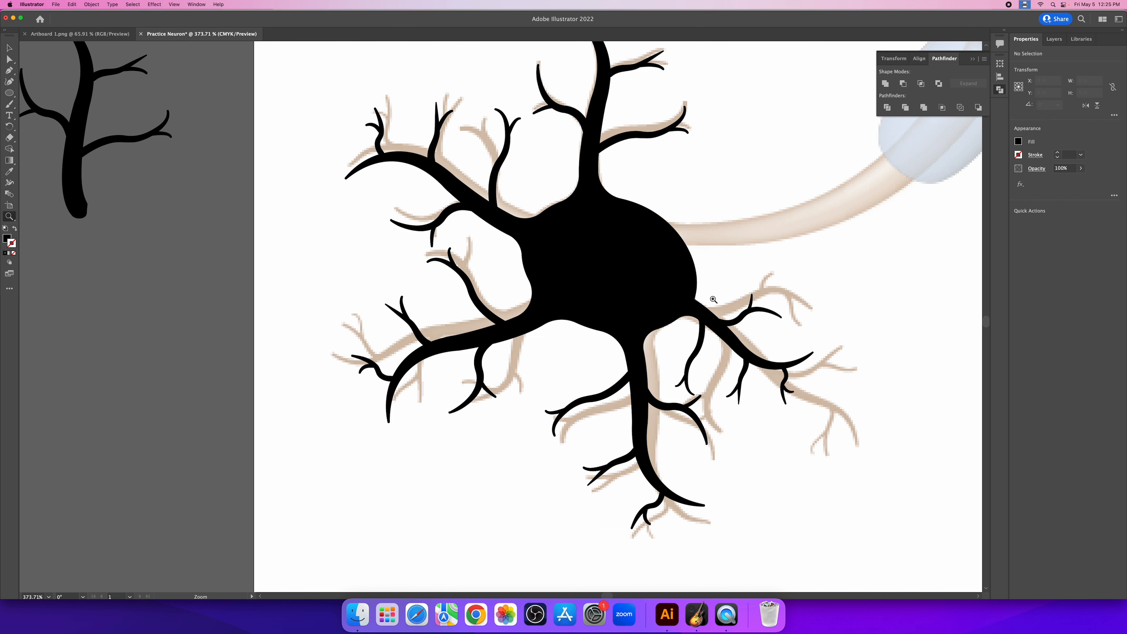
left_click_drag(713, 300, 849, 309)
left_click_drag(675, 292, 782, 303)
left_click_drag(592, 299, 689, 321)
left_click_drag(367, 336, 534, 315)
key("space")
key("v")
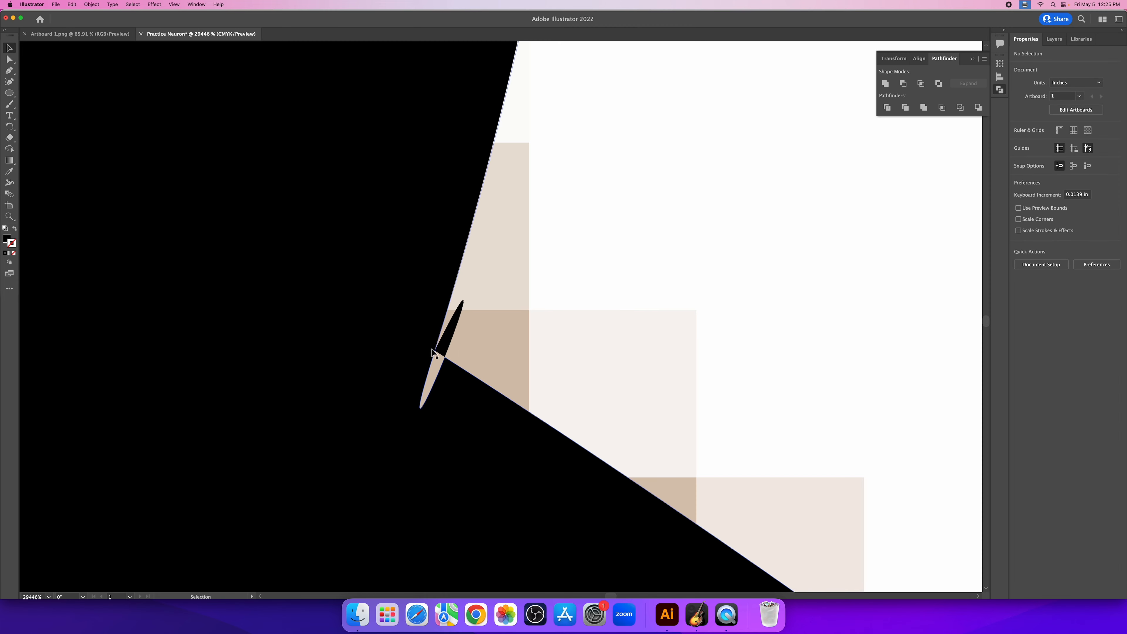
left_click_drag(442, 348, 468, 336)
left_click(468, 335)
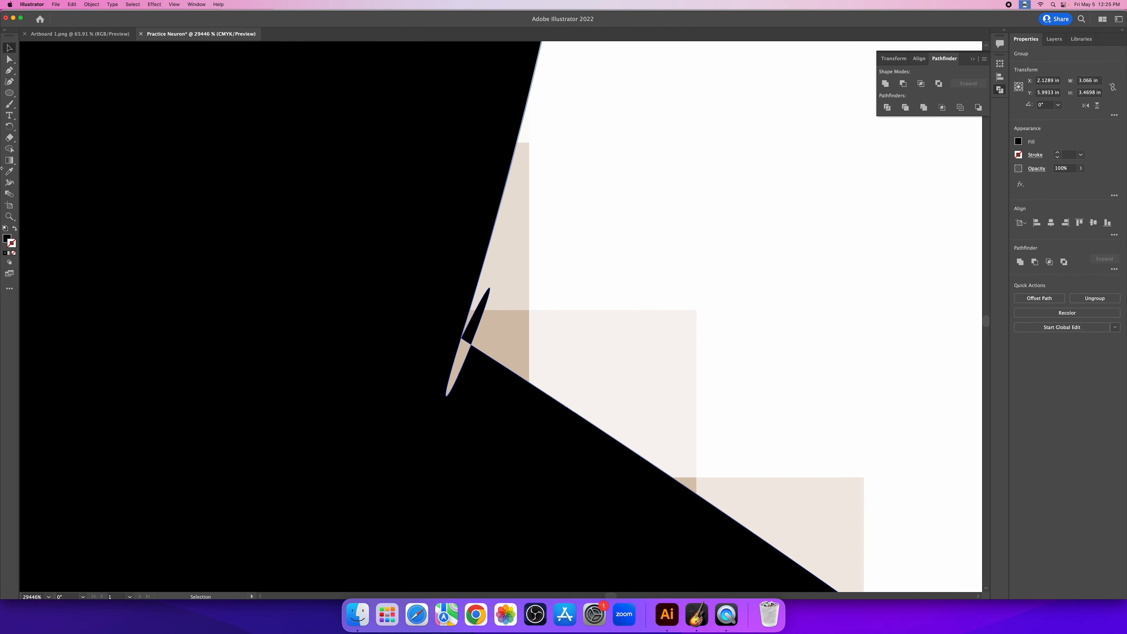
Step: Remove the self-crossing loop from the outline at the lower-right dendrite's upper joint
left_click(9, 59)
left_click_drag(471, 346, 505, 300)
left_click(483, 340)
key("BackSpace")
key("BackSpace")
scroll(520, 340, "up", 3)
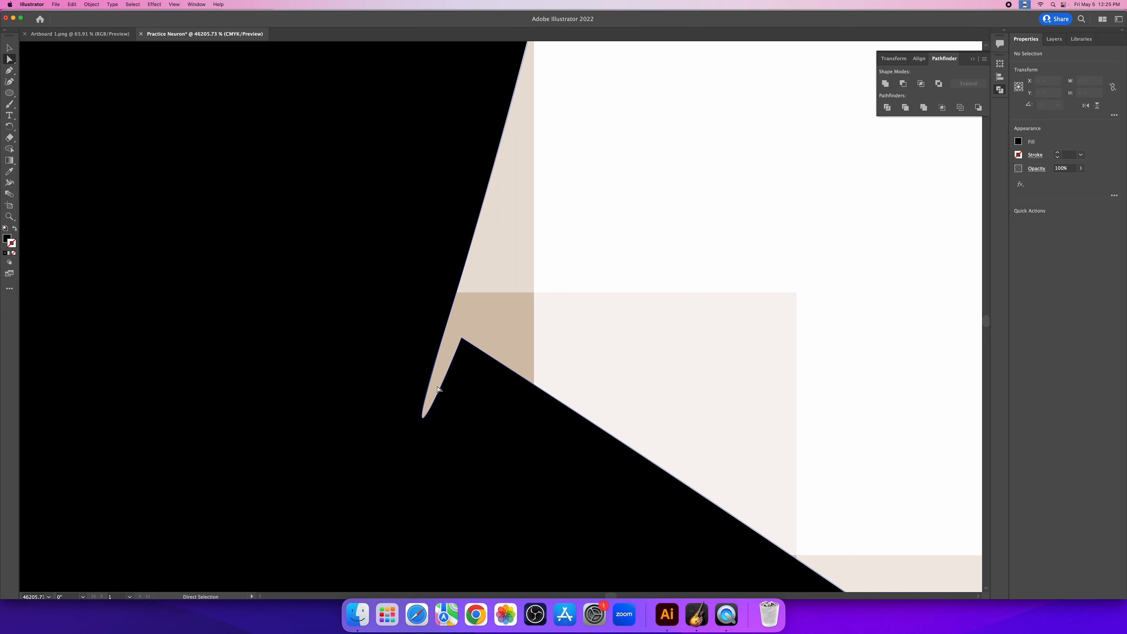
Step: Retract the cell body edge's curve handle onto its anchor beside the notch at the lower-right dendrite's joint
left_click(463, 338)
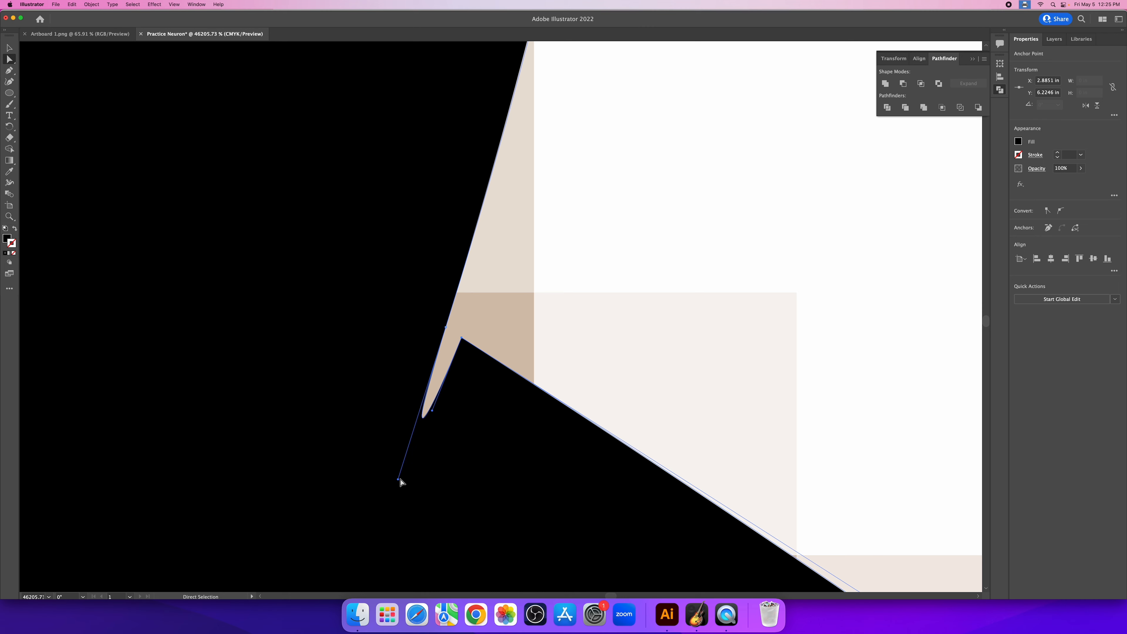
left_click_drag(399, 479, 446, 328)
key("z")
left_click_drag(559, 262, 412, 266)
left_click_drag(499, 293, 845, 275)
left_click_drag(599, 219, 466, 312)
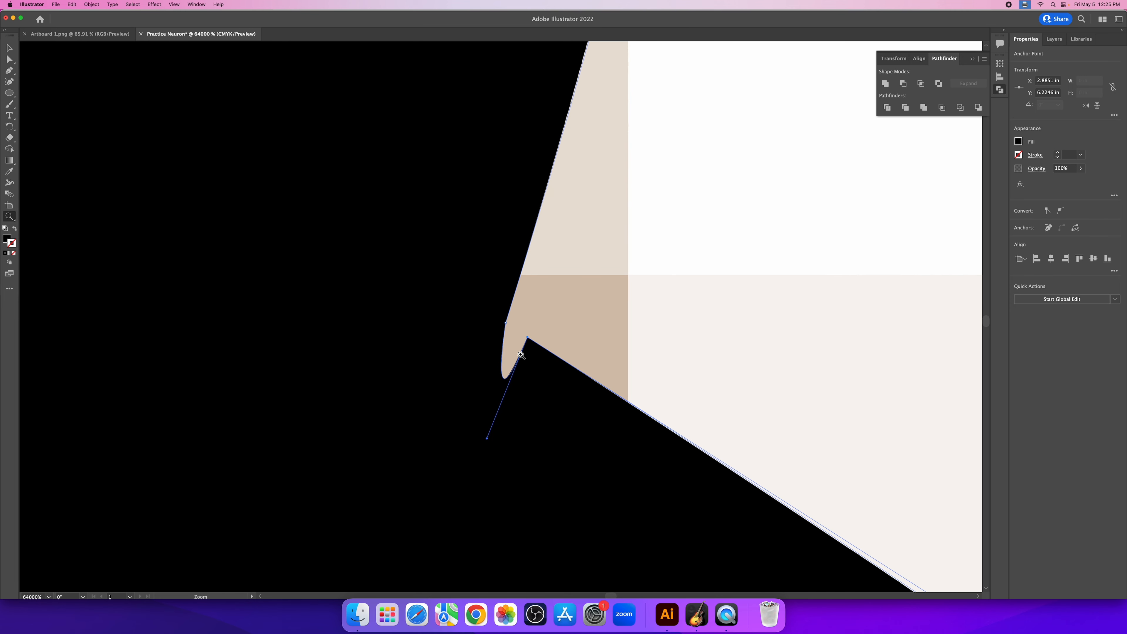
Step: Reshape the dendrite's corner anchor and move it onto the cell body's edge anchor to close the notch
key("s")
left_click_drag(491, 437, 660, 370)
key("z")
key("a")
left_click_drag(527, 338, 509, 327)
key("z")
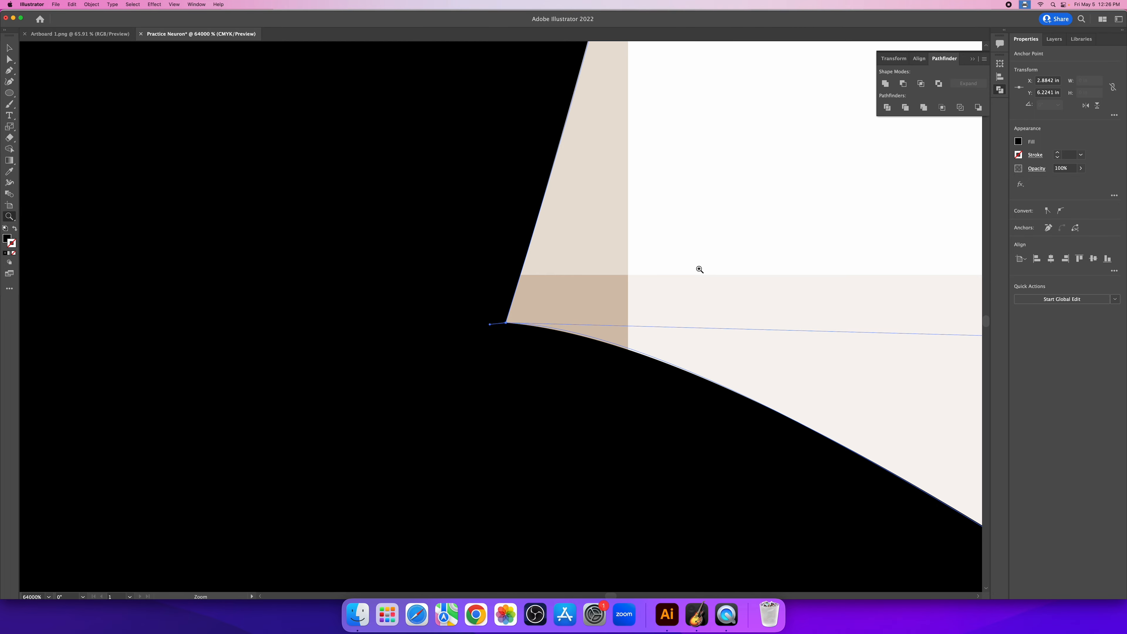
left_click_drag(700, 270, 217, 191)
key("v")
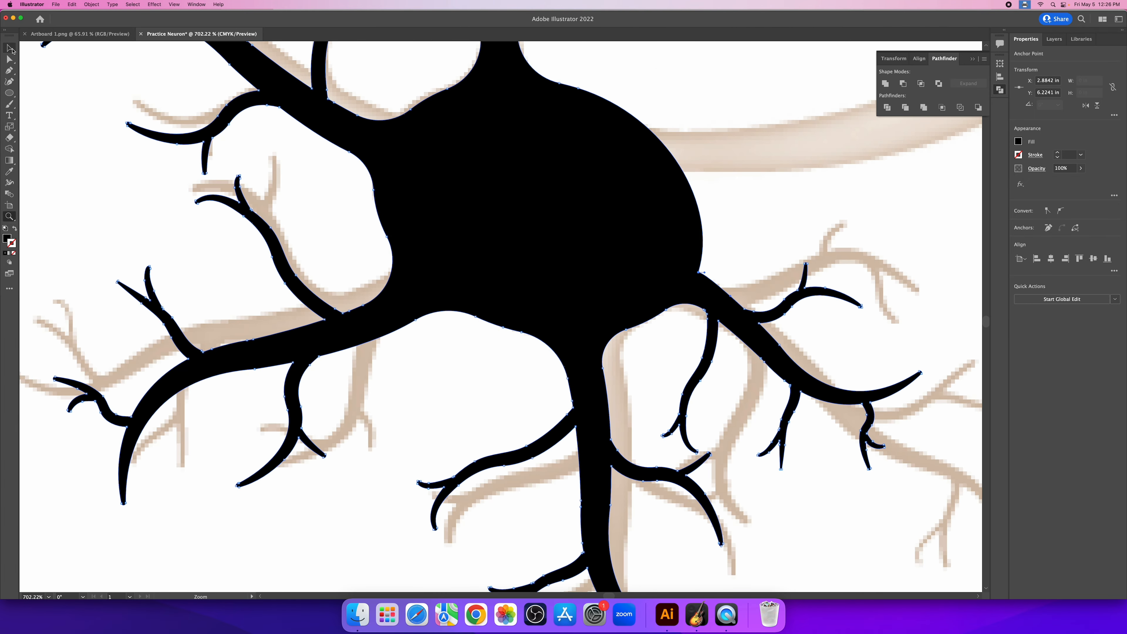
left_click_drag(566, 124, 443, 197)
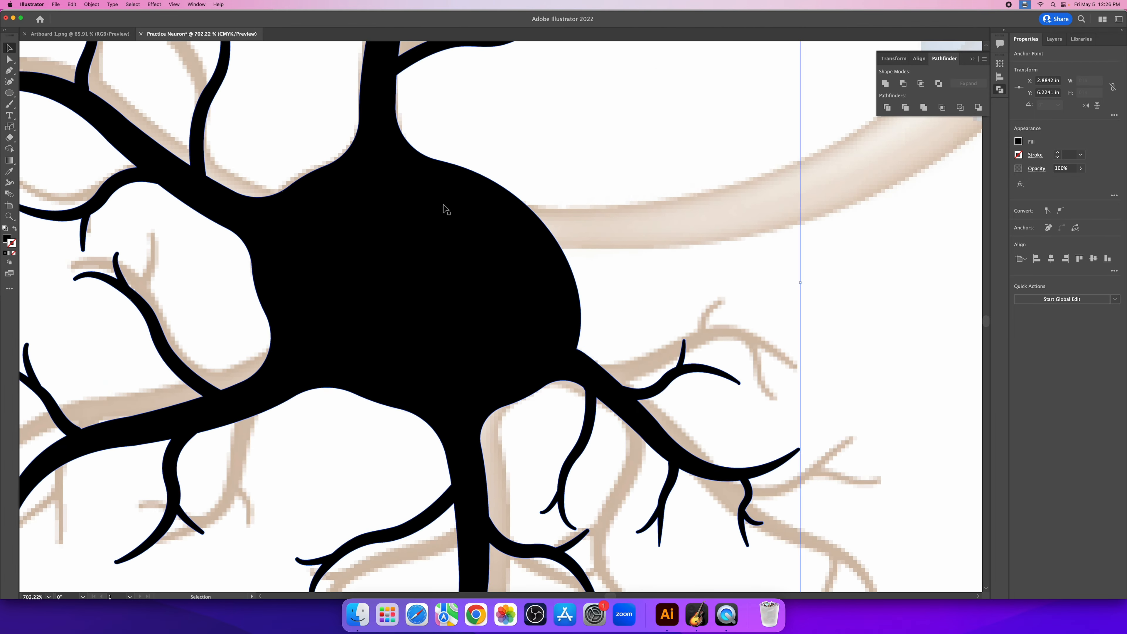
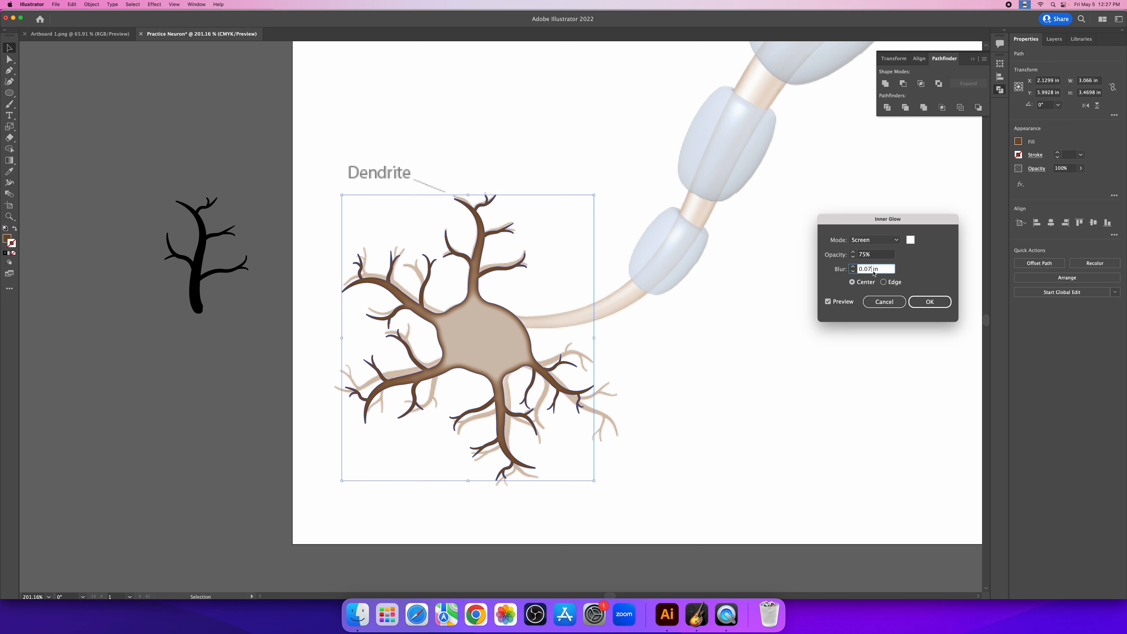
Step: Set the neuron's Inner Glow blur to 0.08 in, apply the effect and deselect the shape
key("BackSpace")
type("8")
left_click(927, 302)
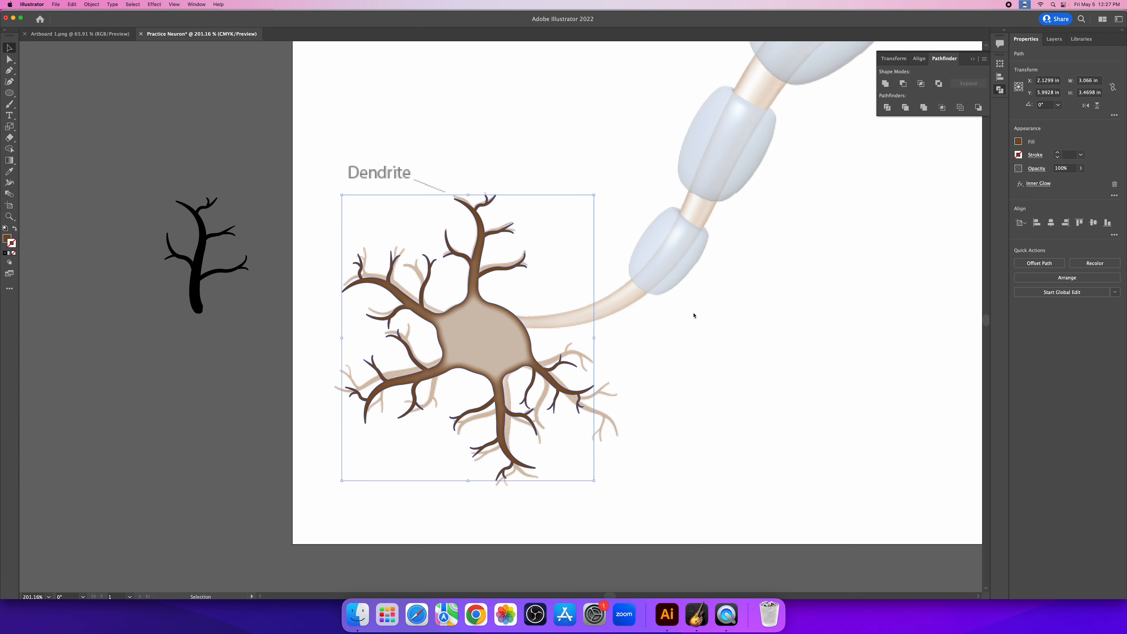
left_click(796, 347)
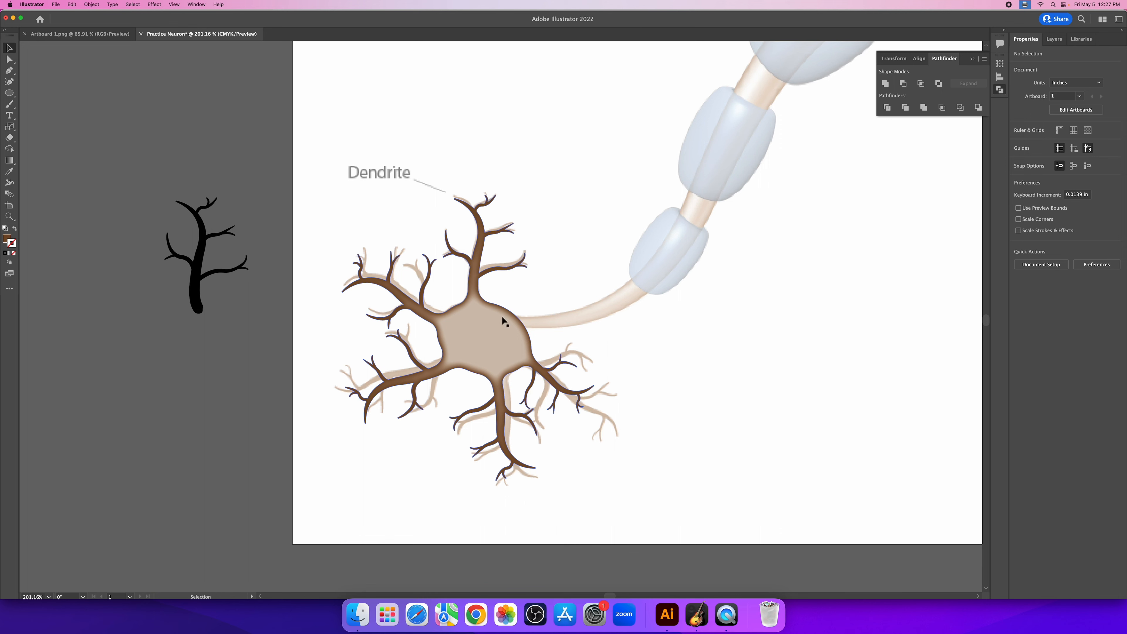
Step: Draw a curved Pen path along the axon from beyond its cut end to the smallest myelin segment
key("z")
left_click_drag(501, 329, 432, 396)
left_click_drag(542, 353, 389, 432)
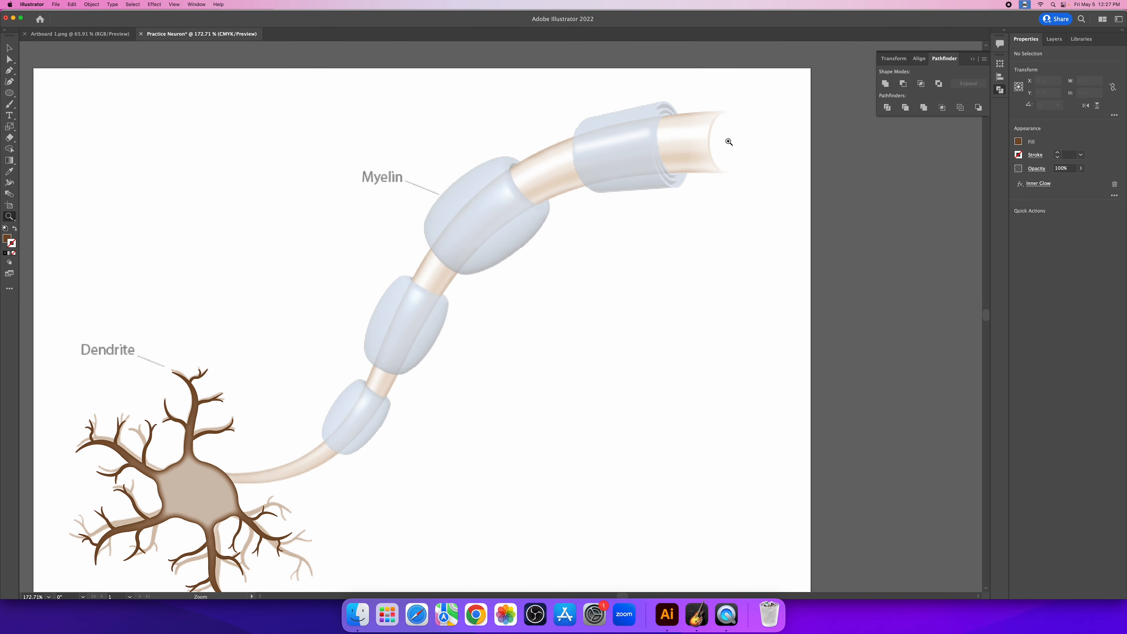
left_click_drag(418, 395, 460, 357)
key("p")
left_click(832, 104)
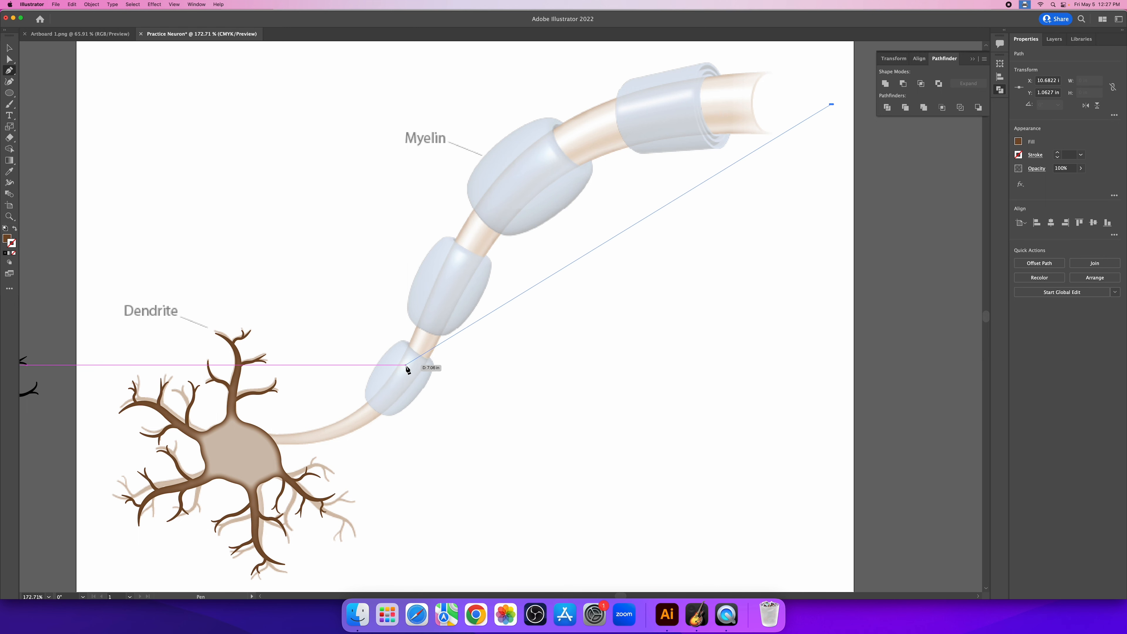
left_click_drag(406, 365, 307, 604)
left_click_drag(659, 275, 587, 436)
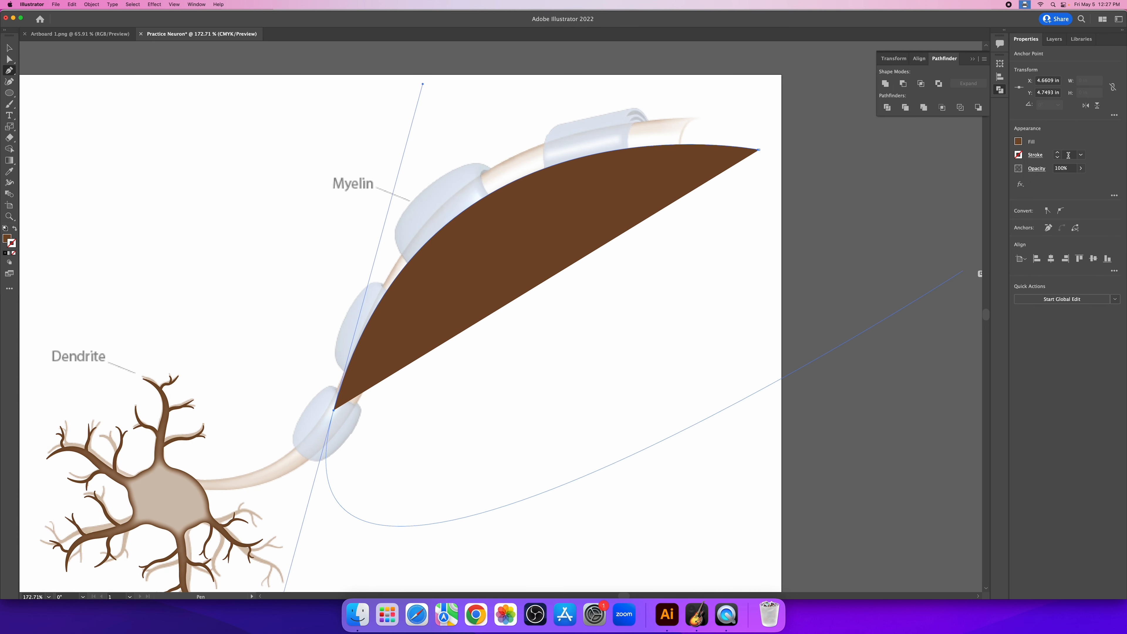
Step: Remove the axon path's fill and set its stroke to 3 pt
left_click(1019, 141)
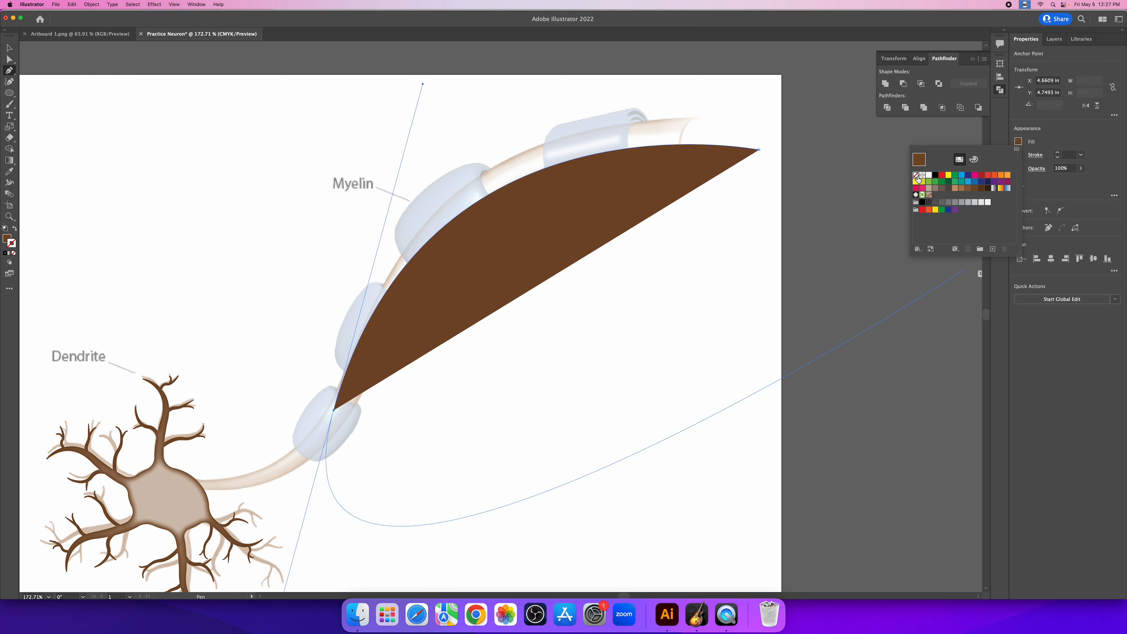
left_click(915, 175)
left_click(1058, 153)
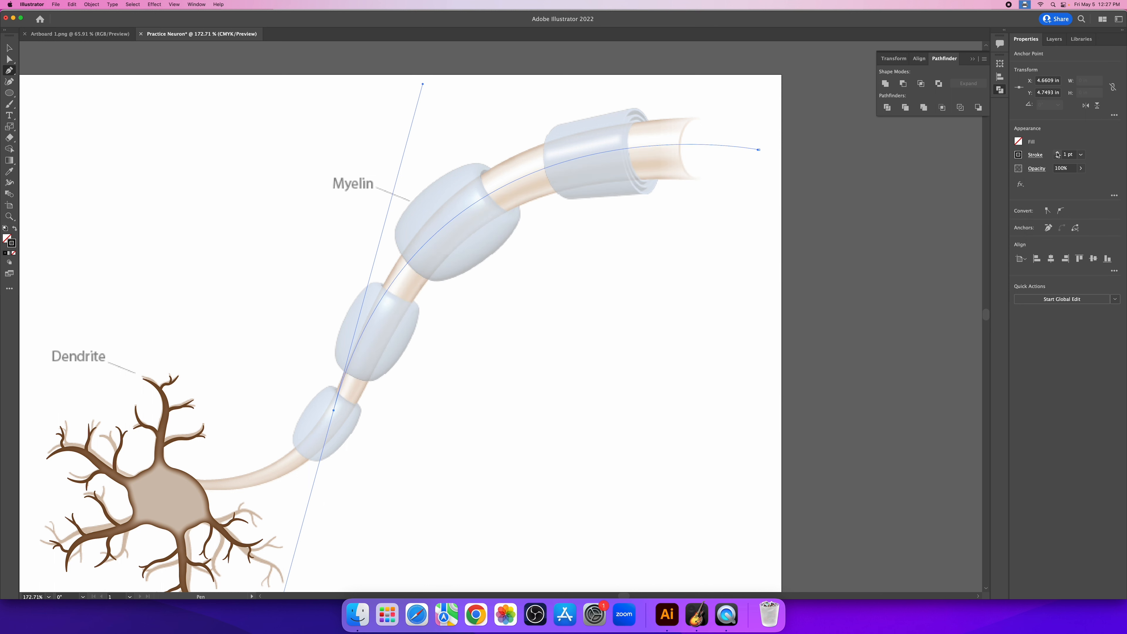
left_click(1058, 153)
left_click(1058, 153)
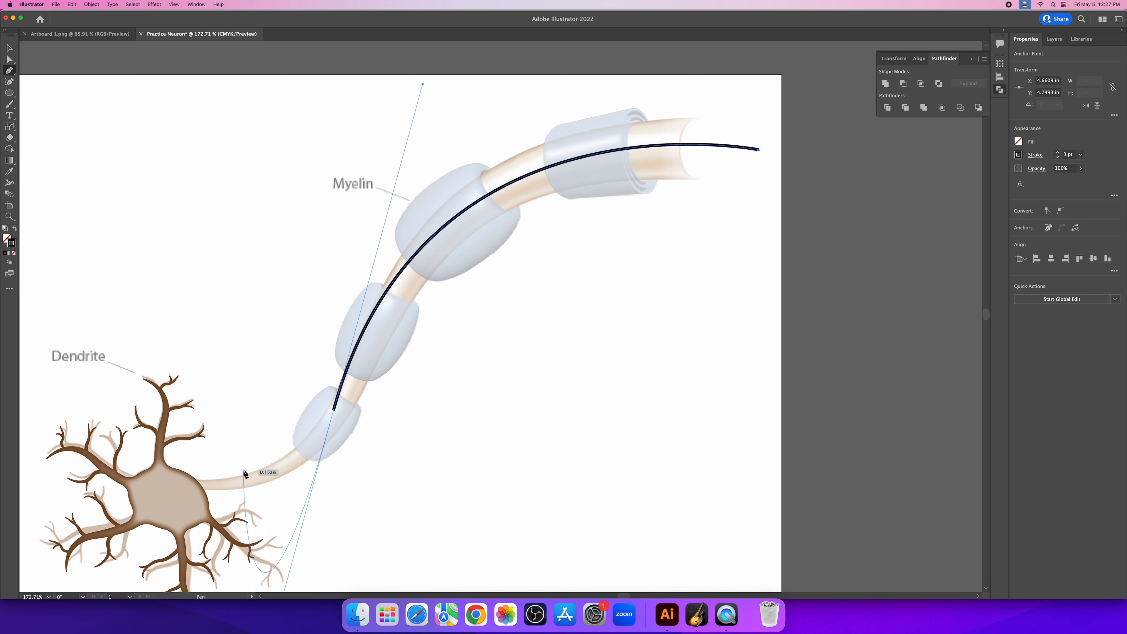
Step: Try to continue the path into the cell body, and undo the whole axon path
key("Escape")
left_click(334, 409)
left_click_drag(178, 492, 133, 464)
key("super+z")
key("super+z")
key("super+z")
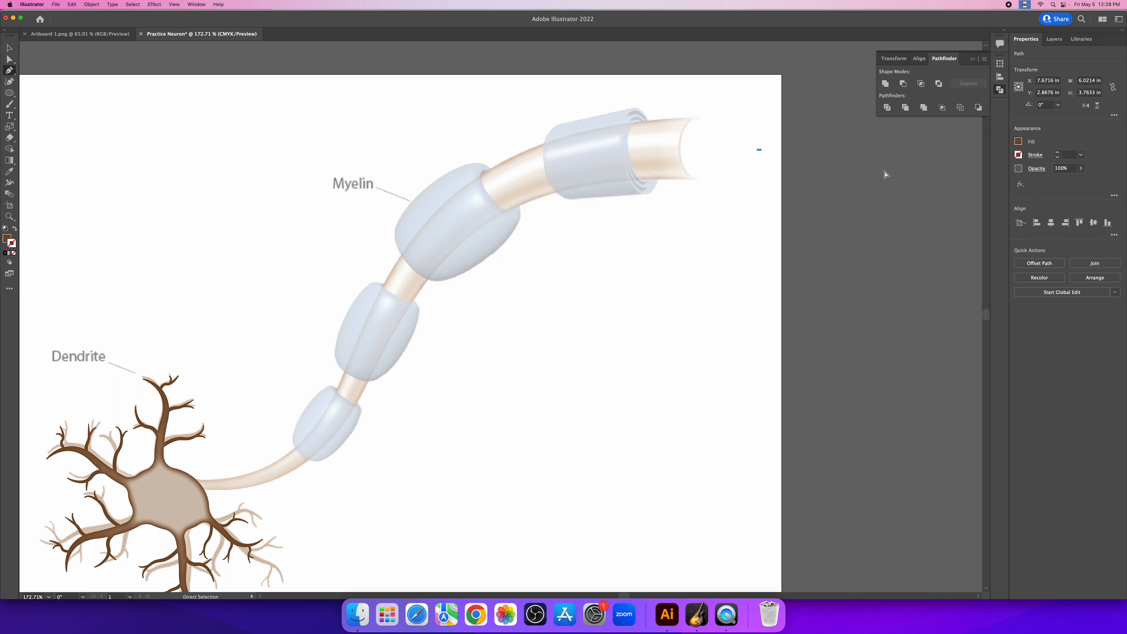
key("super+z")
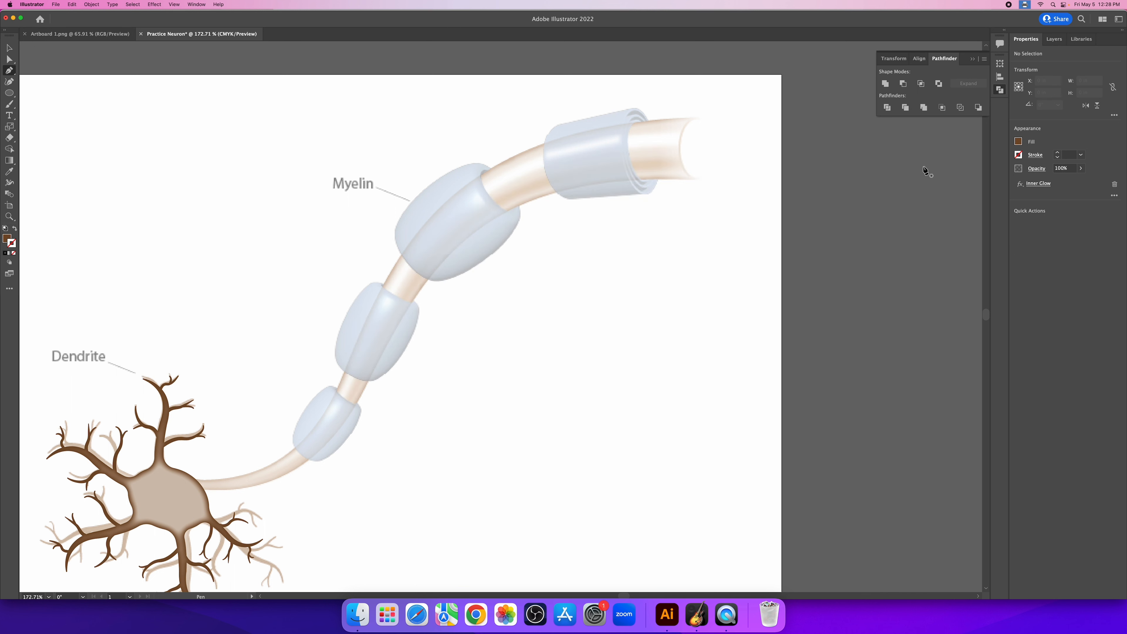
Step: Set the default fill to none and the stroke to black for new paths
left_click(1018, 142)
left_click(916, 175)
left_click(1017, 155)
left_click(937, 189)
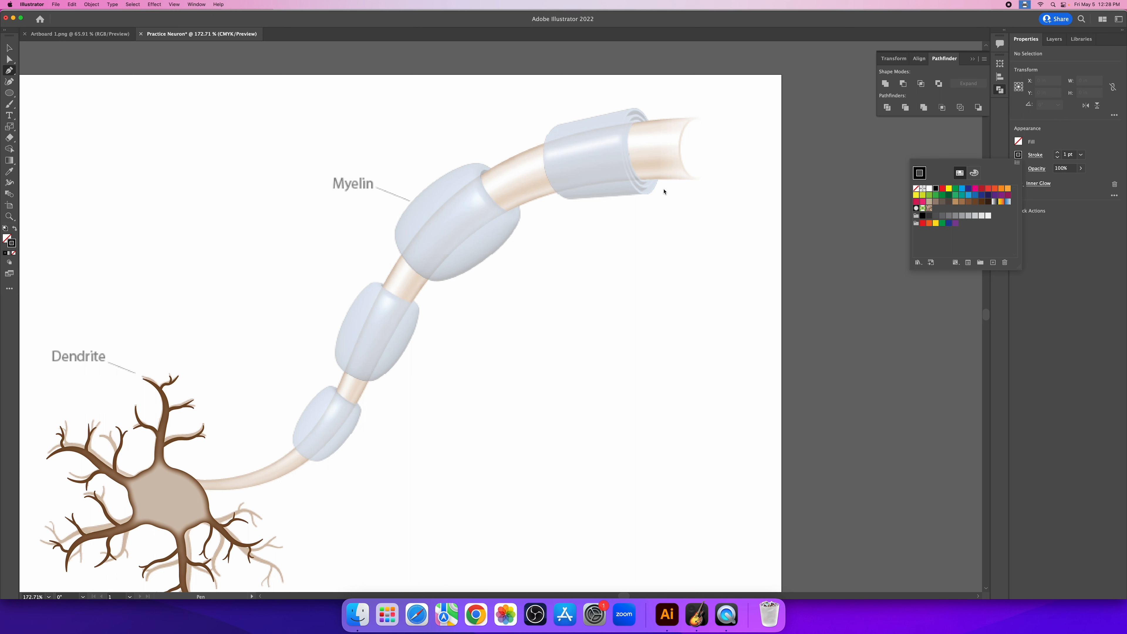
Step: Draw a smooth curved Pen path from just beyond the axon's cut end through the myelin segments into the cell body
left_click(710, 148)
left_click(712, 150)
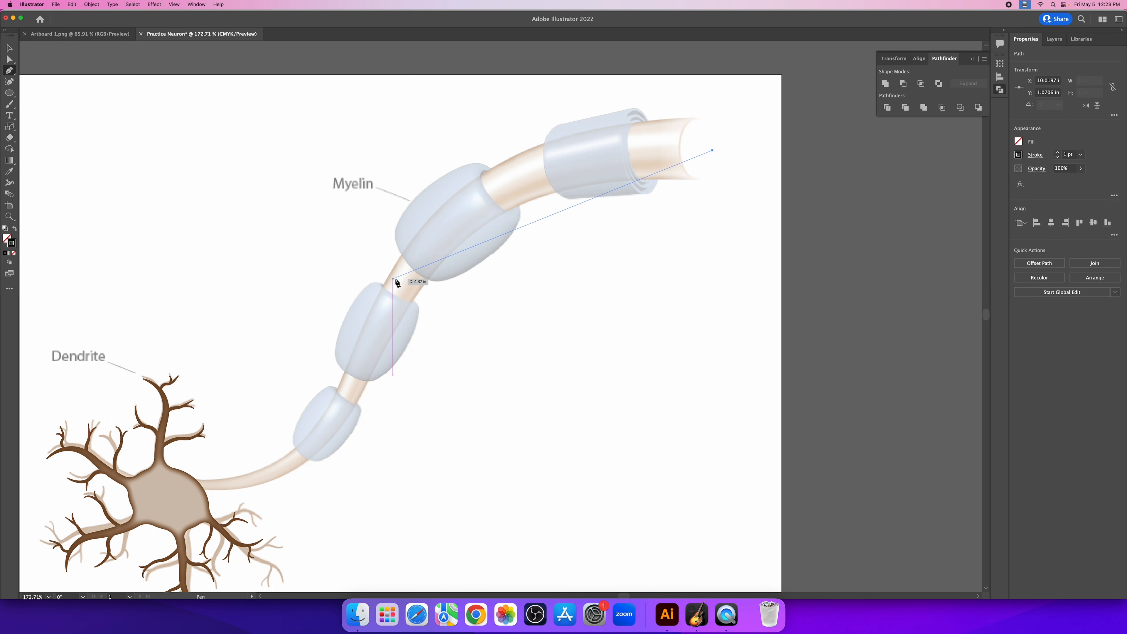
left_click_drag(415, 257, 342, 366)
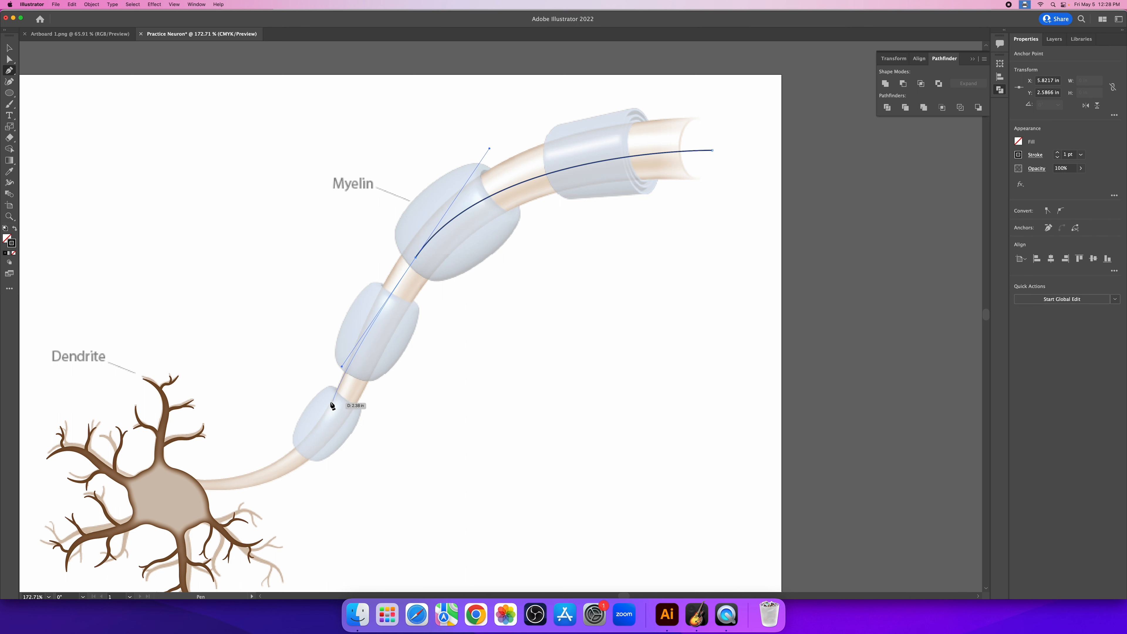
left_click(289, 463)
left_click_drag(289, 463, 27, 496)
key("super+z")
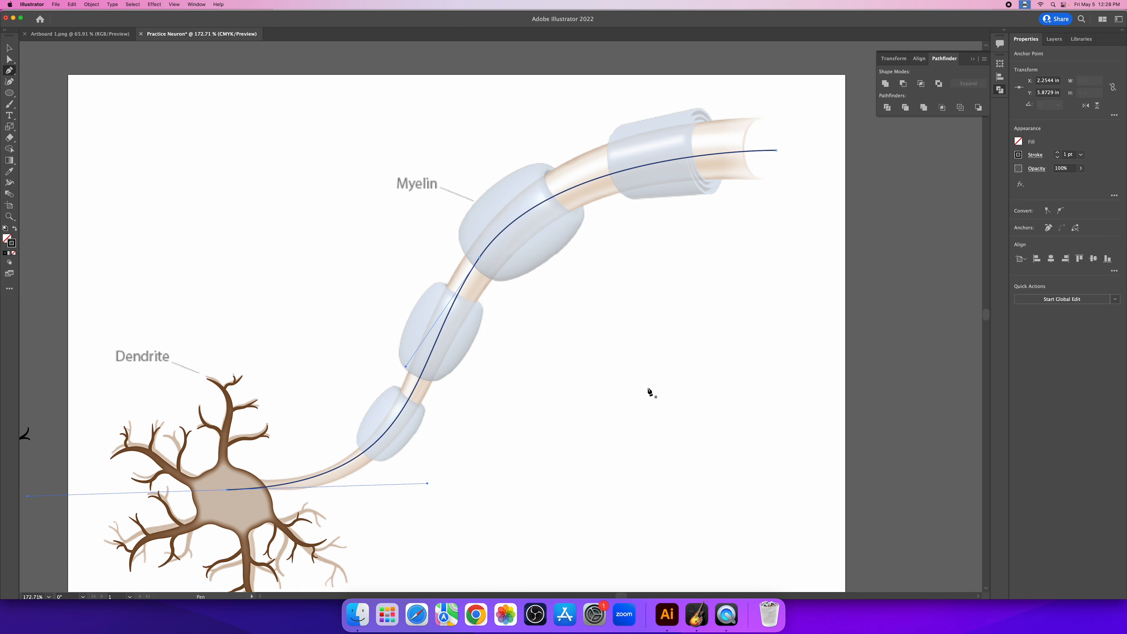
key("v")
left_click(792, 347)
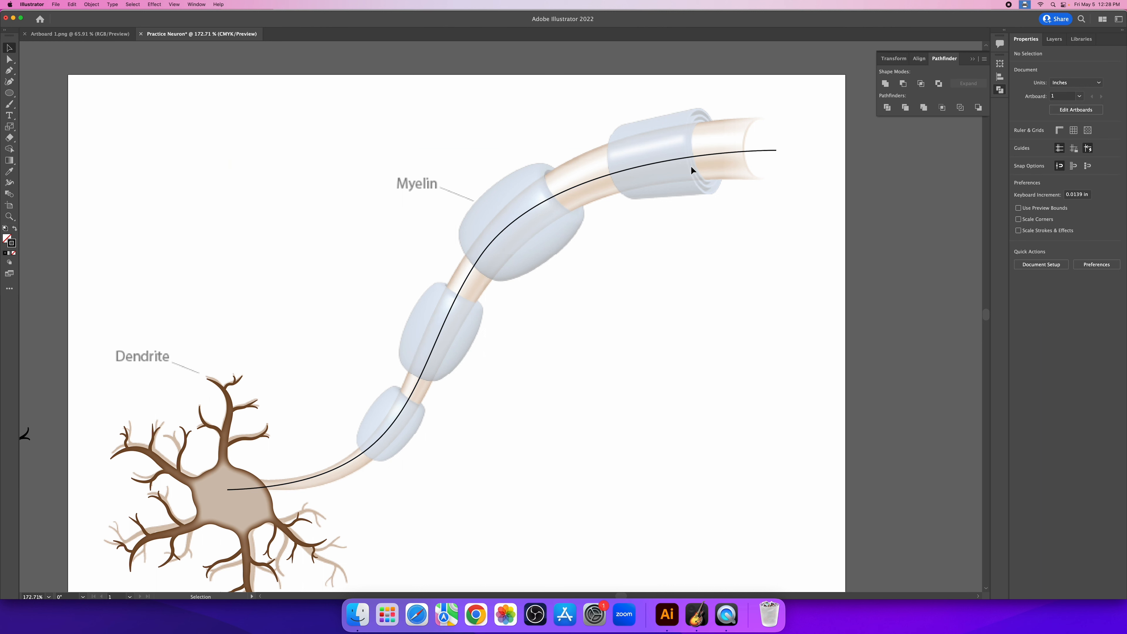
Step: Try to nudge the axon path up off the reference axon, and undo the moves
left_click_drag(602, 402, 657, 412)
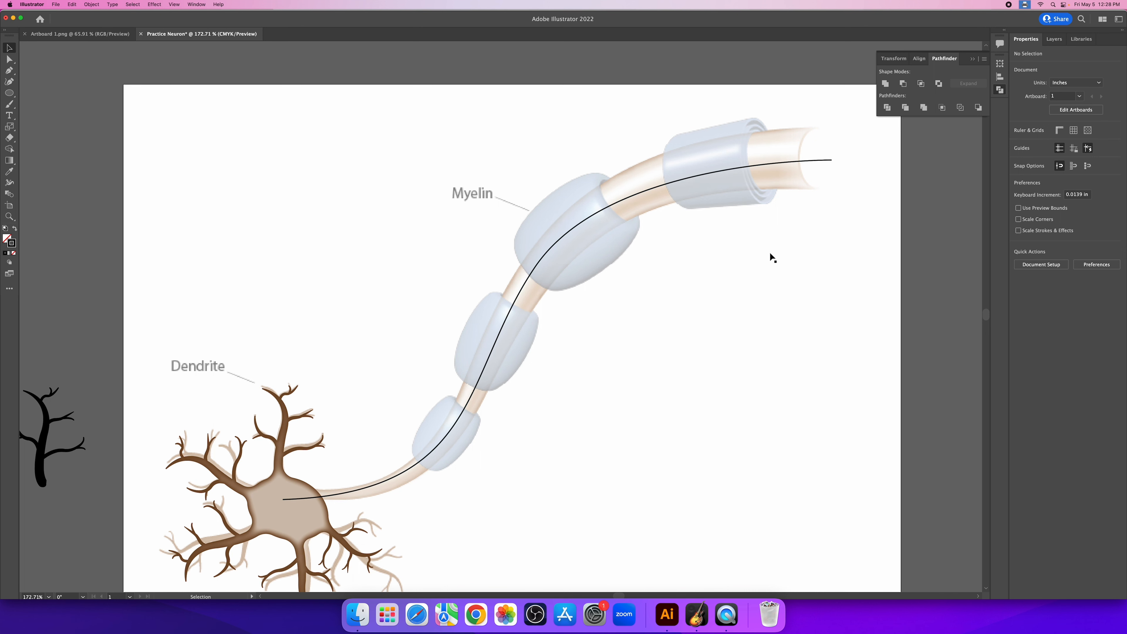
key("z")
left_click_drag(749, 195, 688, 277)
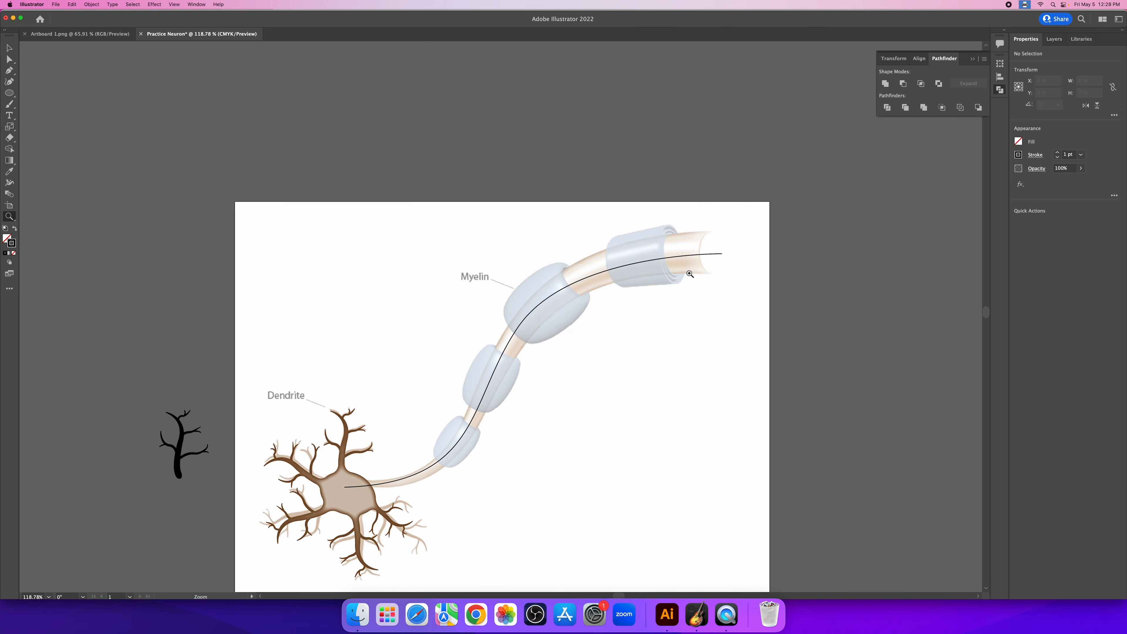
key("v")
left_click(676, 256)
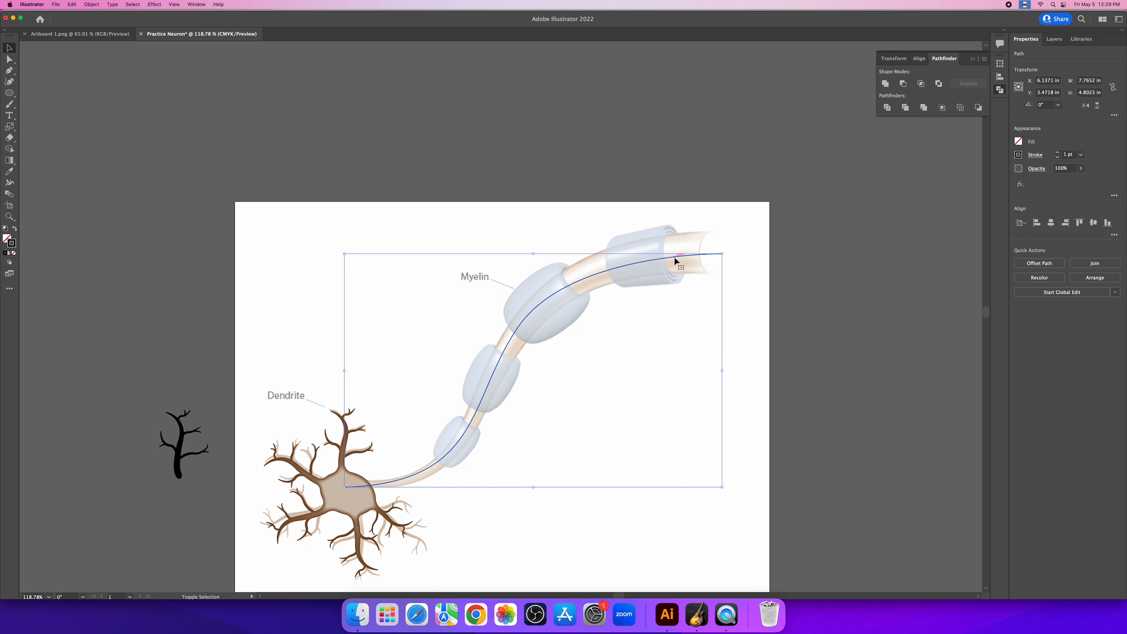
key("shift+Up")
key("shift+Up")
key("shift+Up")
key("shift+Up")
key("shift+Up")
key("a")
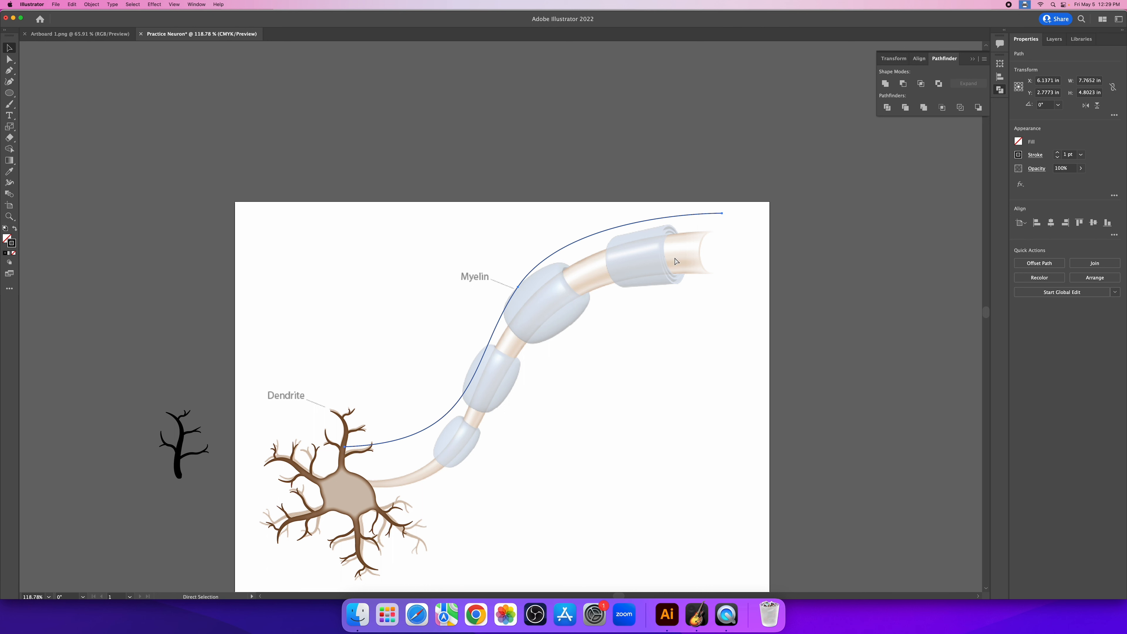
key("shift+Down")
key("shift+Down")
key("shift+Down")
key("shift+Down")
key("shift+Down")
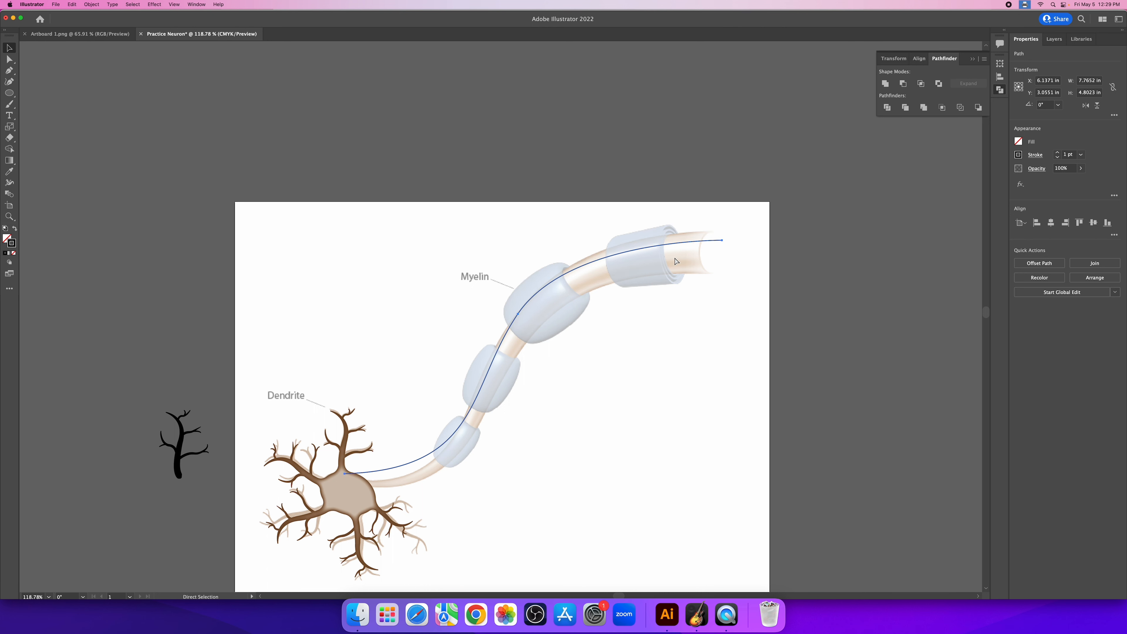
left_click(675, 260)
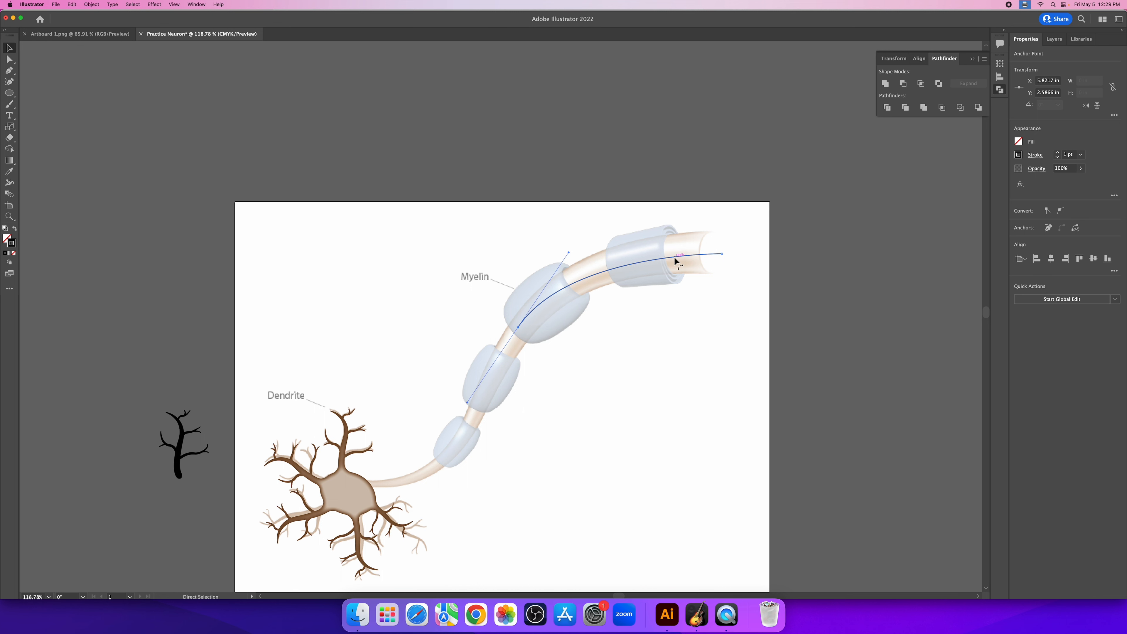
key("super+z")
key("super+z")
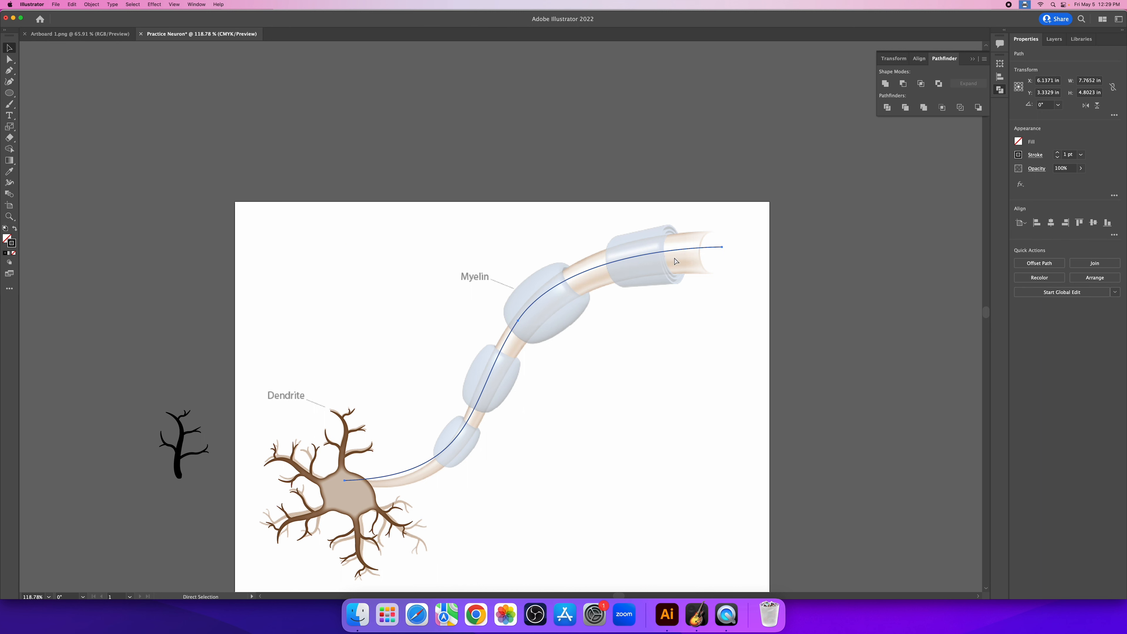
key("super+shift+z")
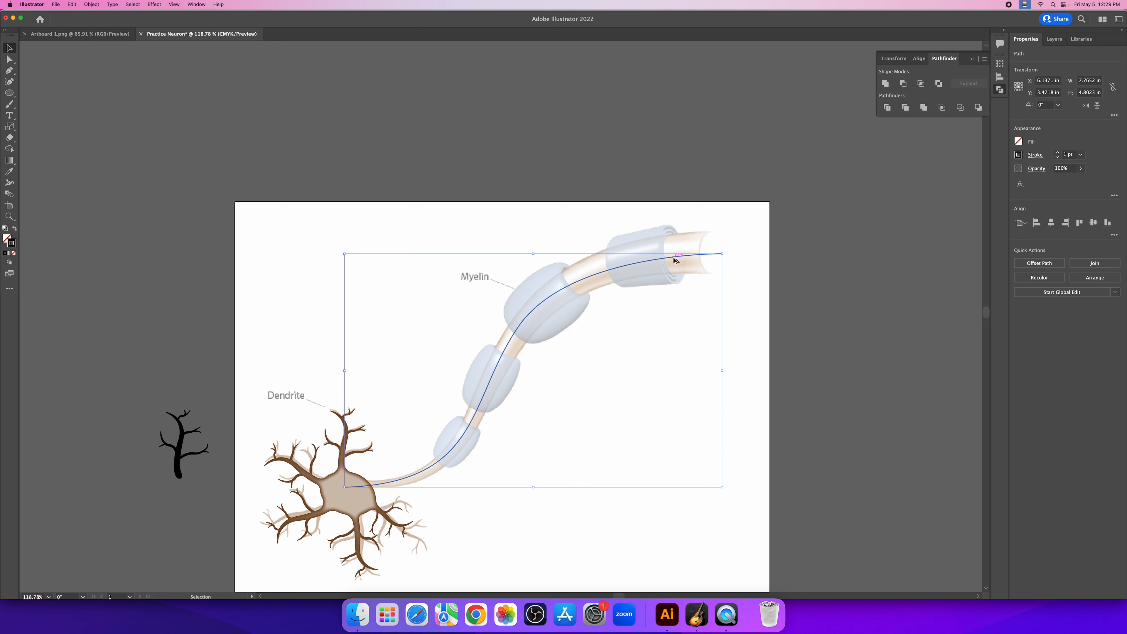
Step: Duplicate the axon path and move the copy straight up, off the artboard
left_click_drag(673, 258, 672, 254)
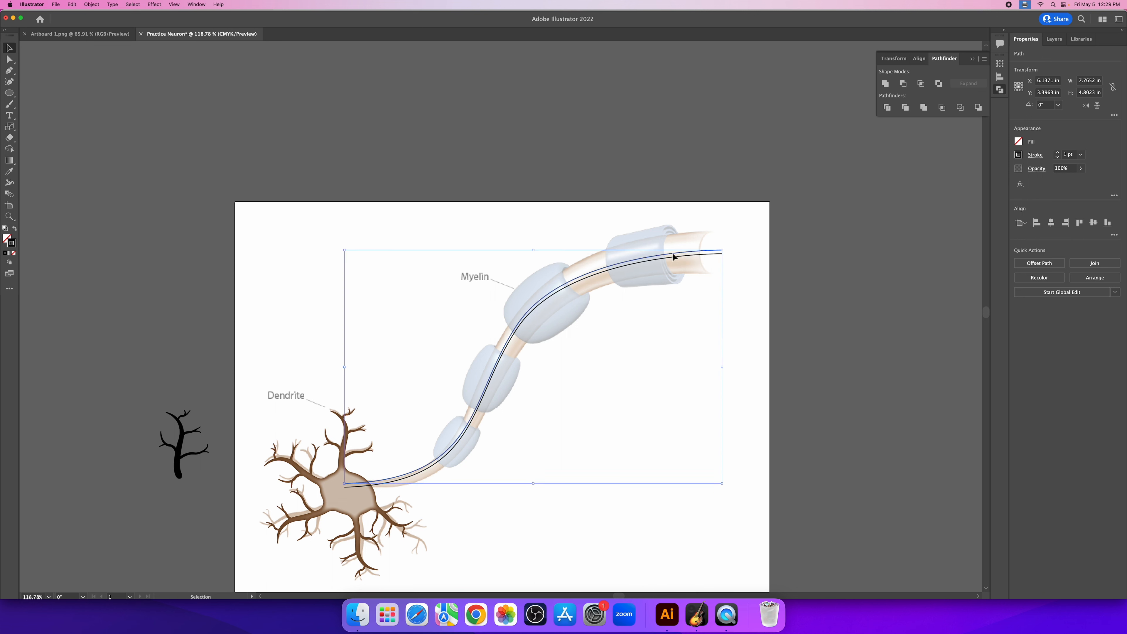
key("shift+Up")
key("shift+Up")
key("shift+Up")
key("shift+Up")
key("shift+Up")
key("shift+Up")
key("shift+Up")
key("shift+Up")
key("shift+Up")
key("shift+Up")
key("shift+Up")
key("shift+Up")
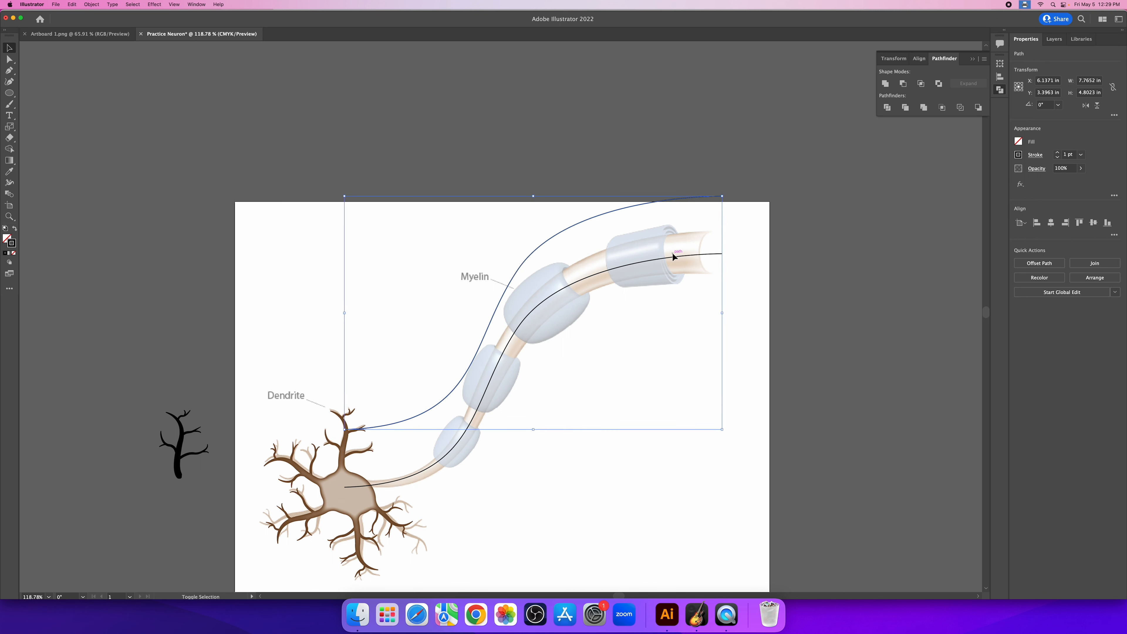
key("shift+Up")
key("shift+Up")
key("shift+Up")
key("shift+Up")
key("shift+Up")
key("shift+Up")
key("shift+Up")
key("shift+Up")
key("shift+Up")
key("shift+Up")
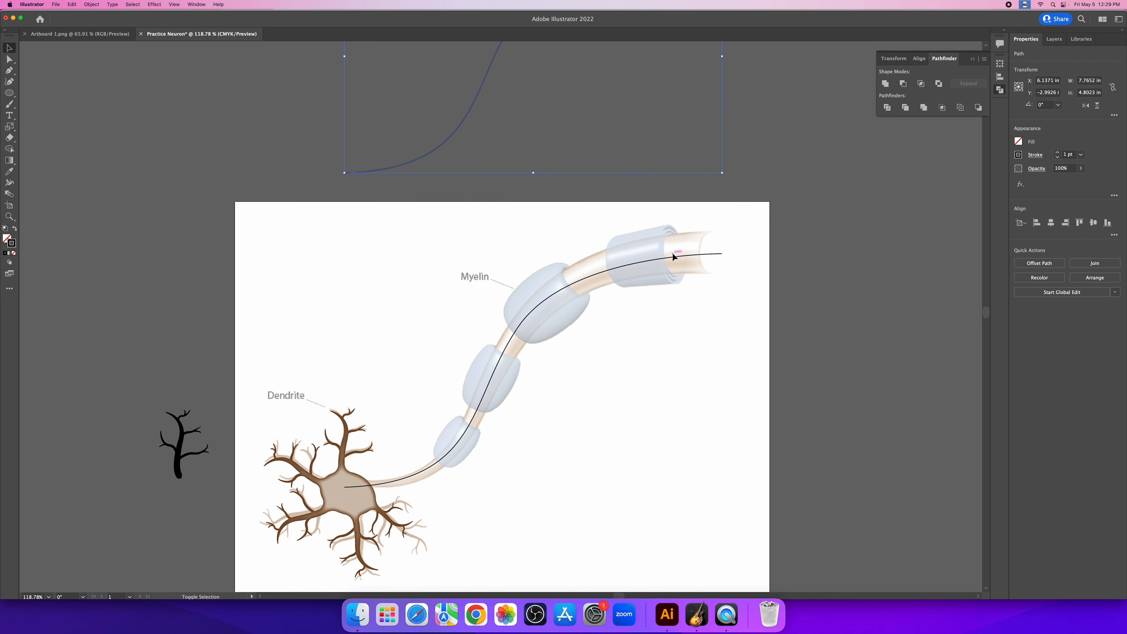
Step: Set the stroke weight of the original axon path to 4 pt
left_click(466, 432)
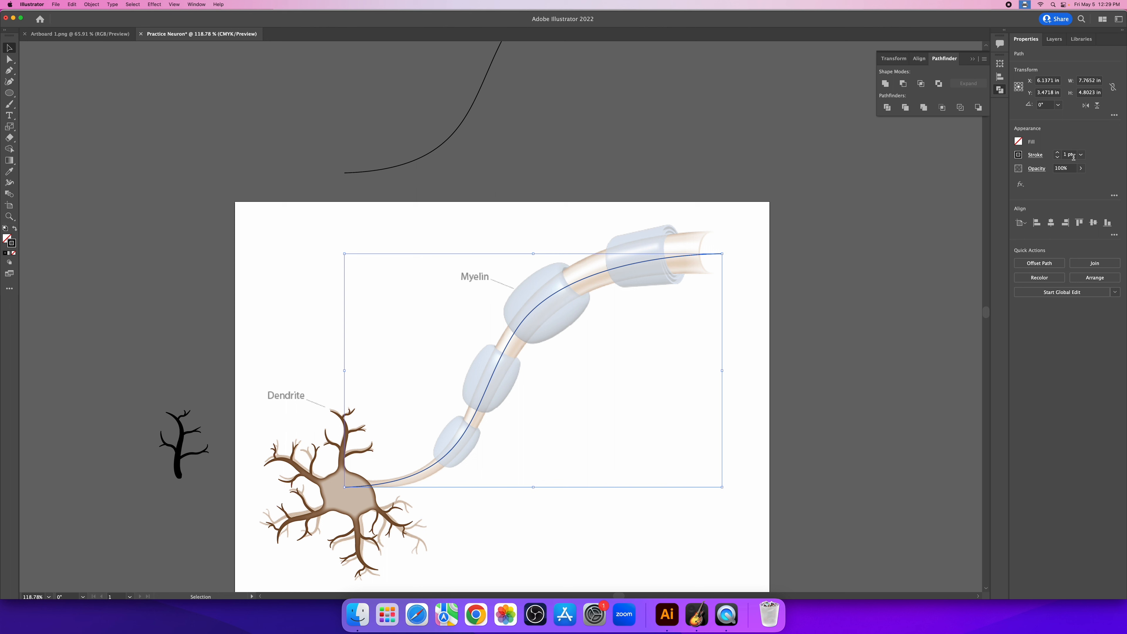
left_click(1057, 152)
left_click(1057, 152)
left_click(1057, 152)
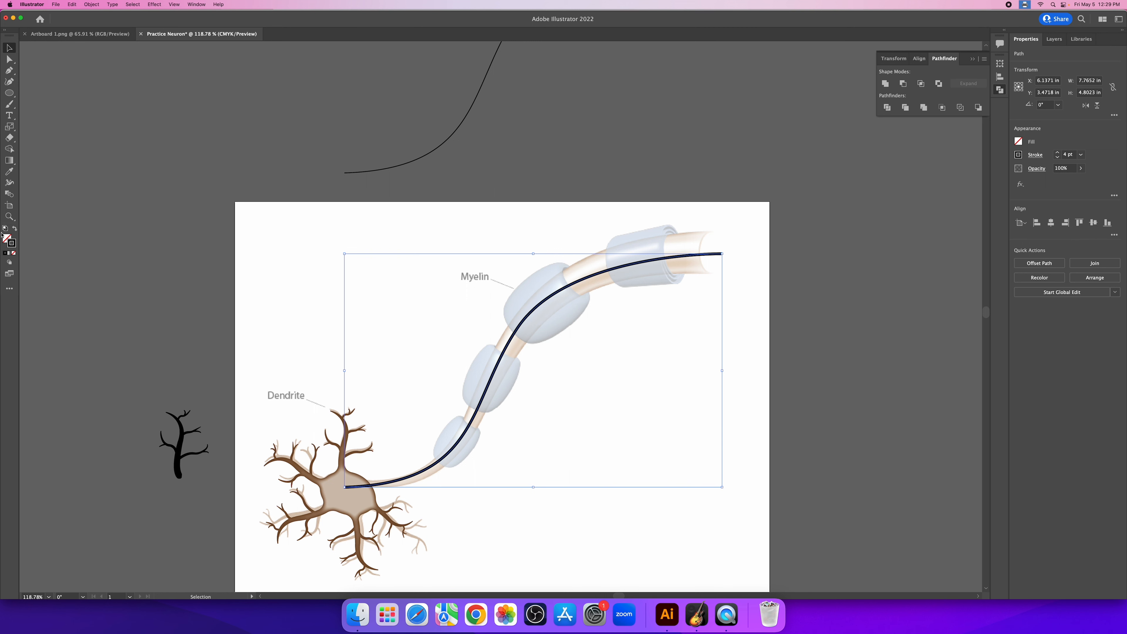
Step: Widen the axon path's far end to about 62 pt with the Width tool, keeping the cell body end thin
left_click(11, 184)
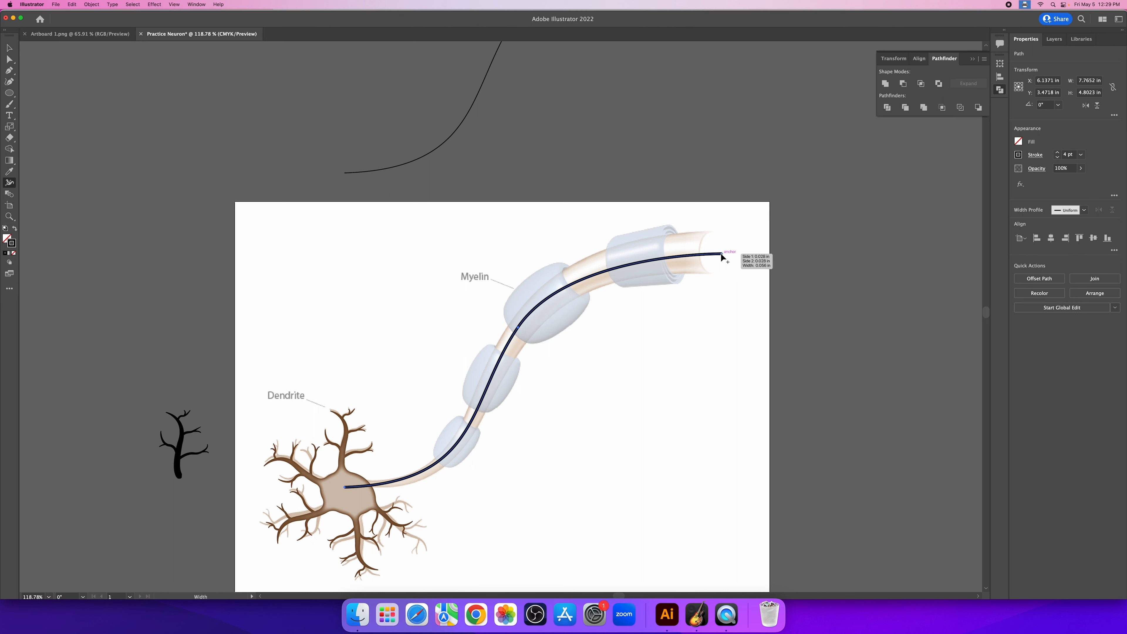
left_click_drag(720, 253, 718, 274)
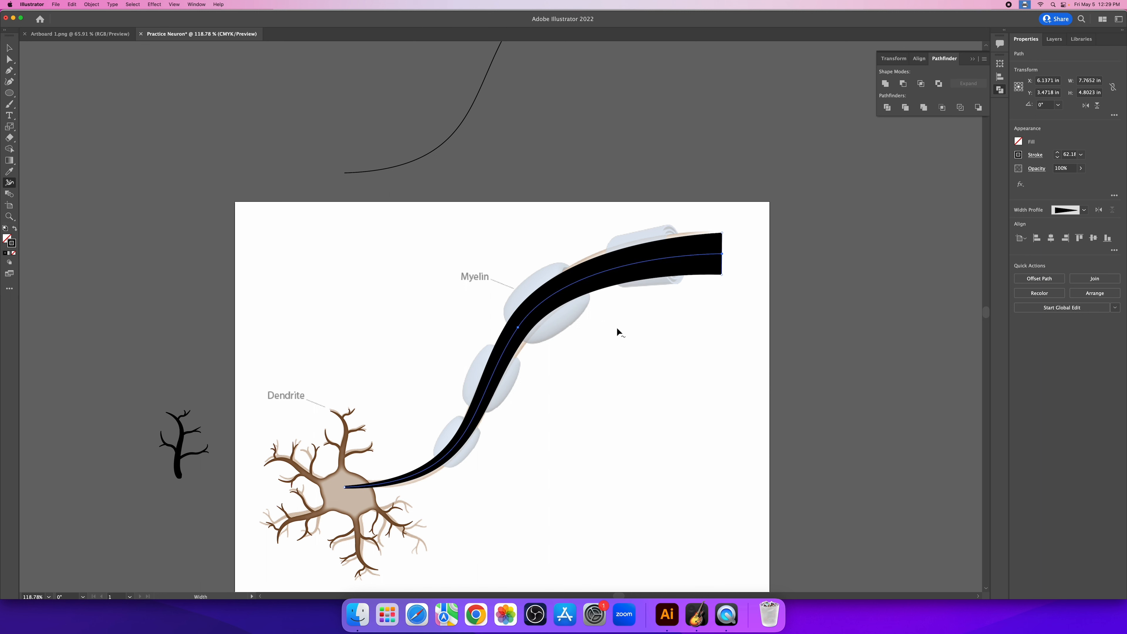
scroll(546, 444, "down", 2)
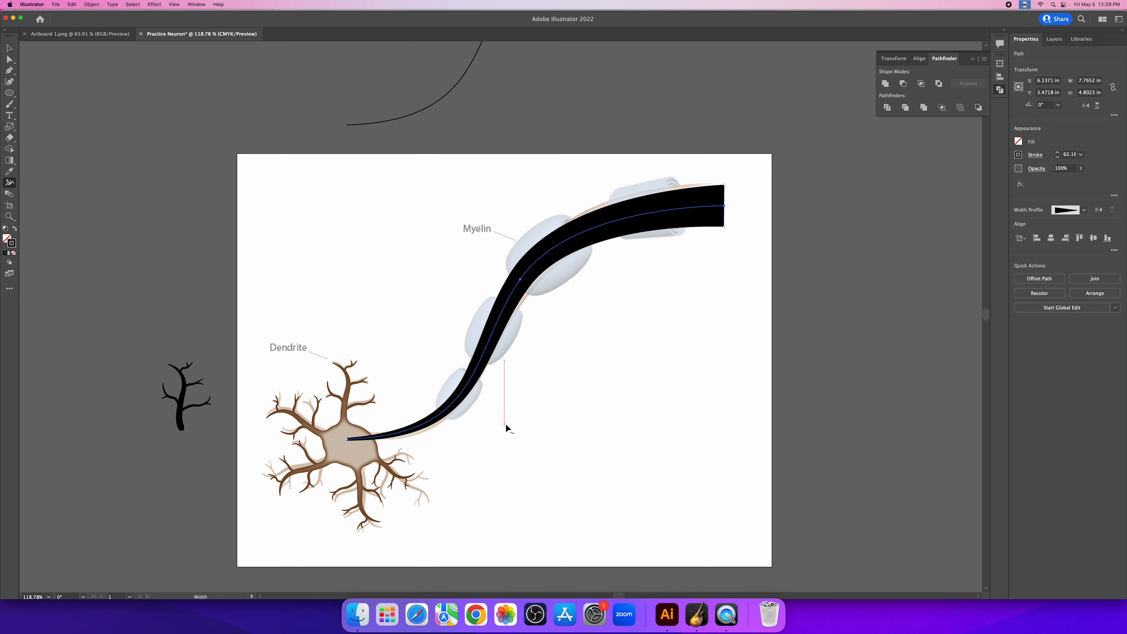
key("a")
left_click(519, 427)
key("z")
left_click_drag(483, 419, 611, 394)
scroll(611, 394, "up", 2)
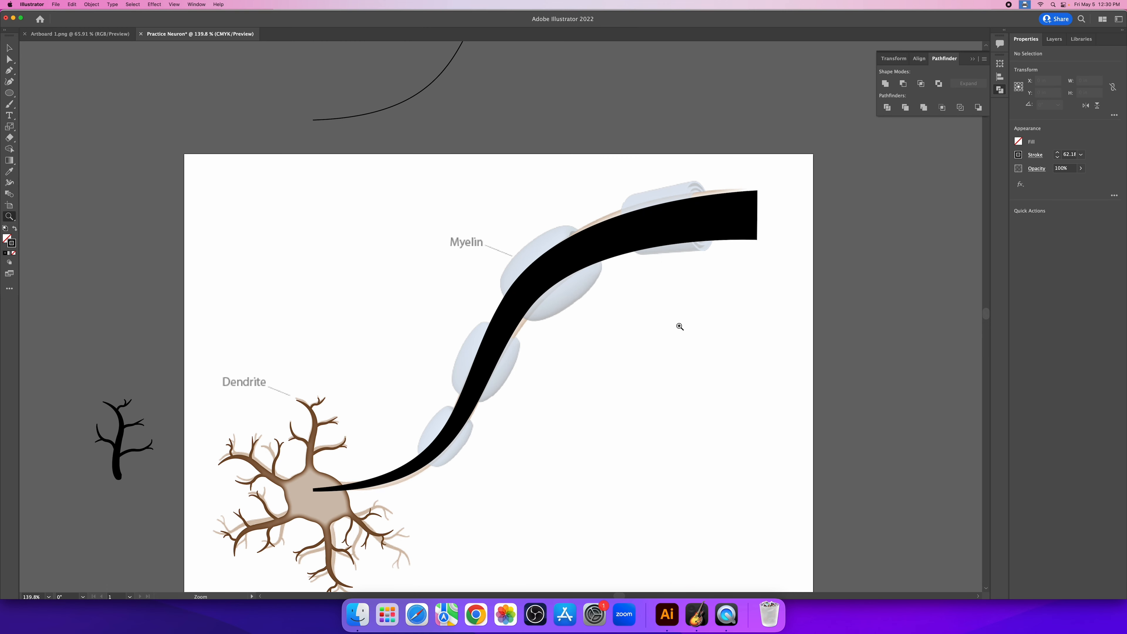
Step: Give the tapered axon stroke a round cap
key("v")
left_click(654, 231)
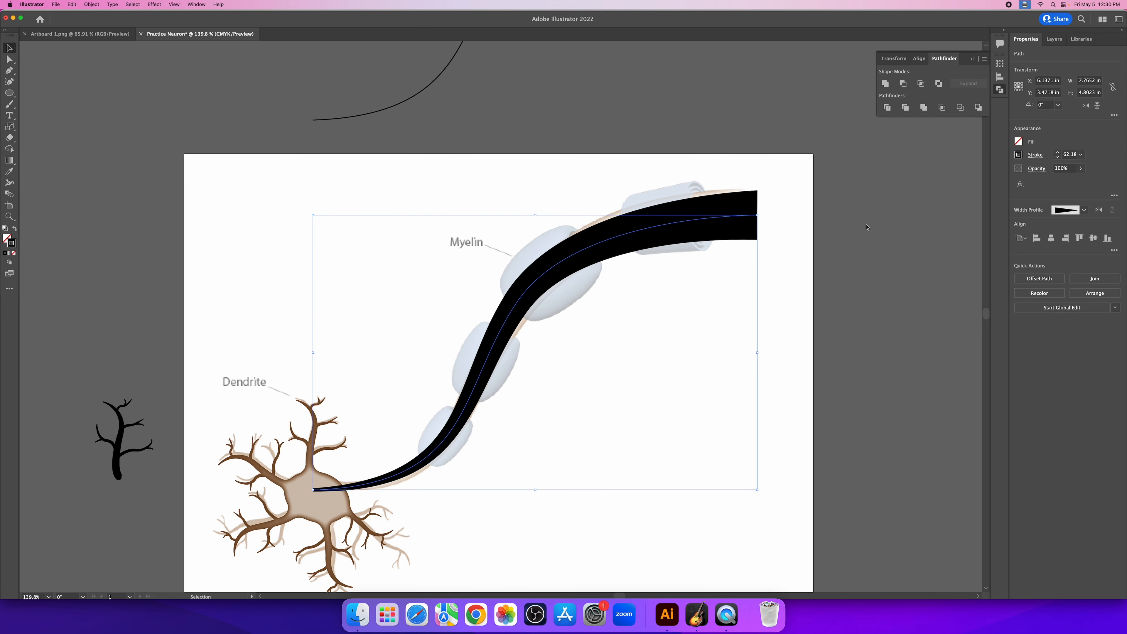
left_click(1084, 212)
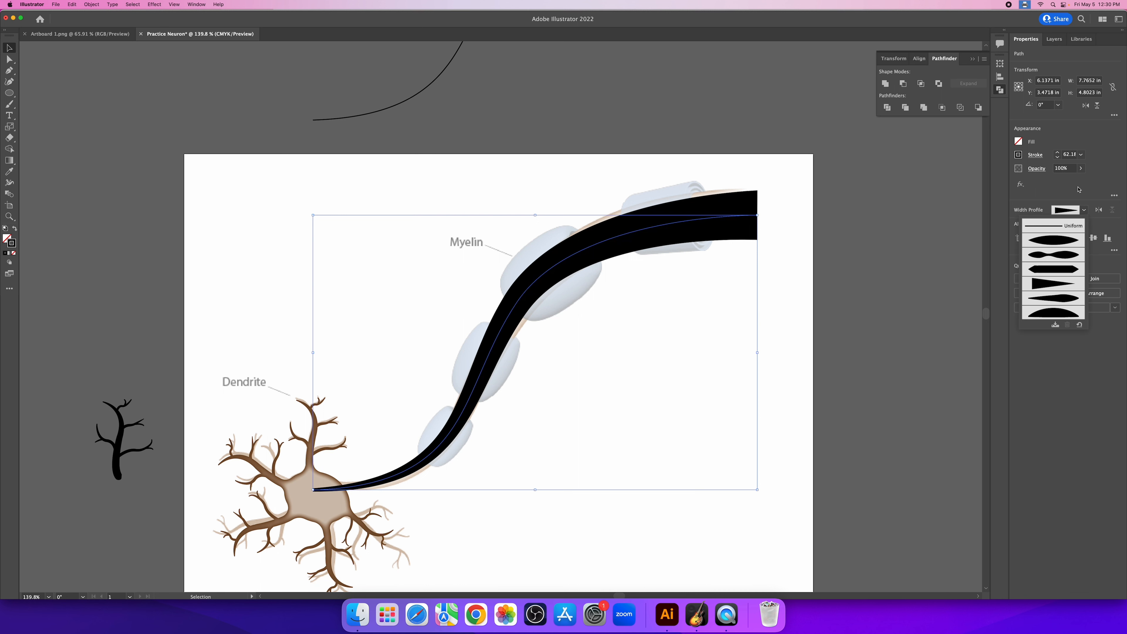
left_click(1083, 211)
left_click(1033, 160)
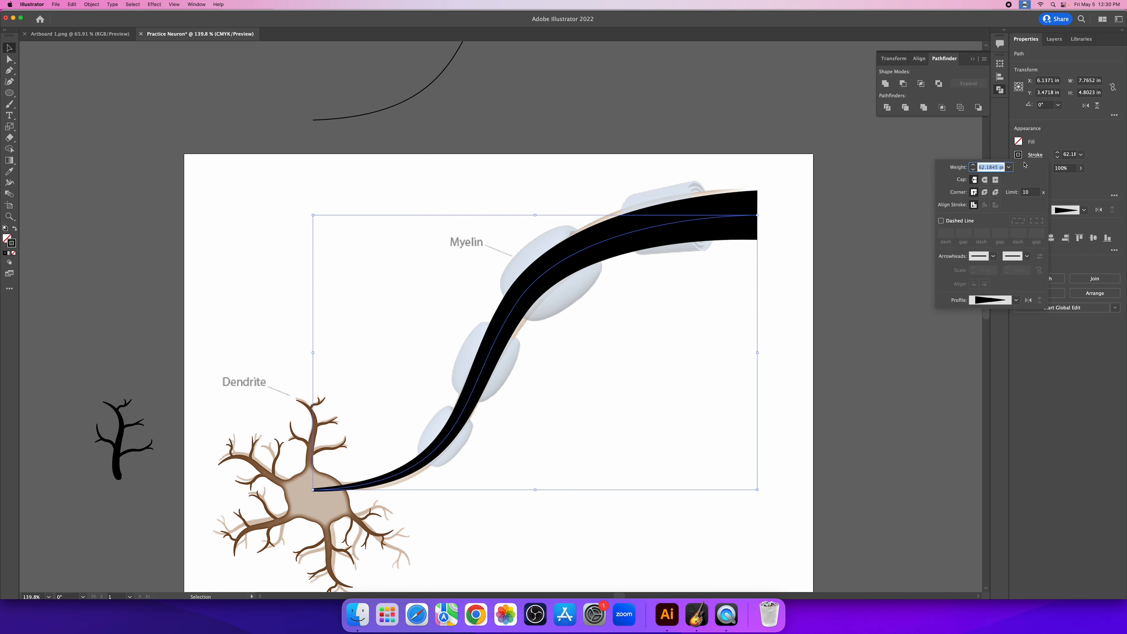
left_click(985, 179)
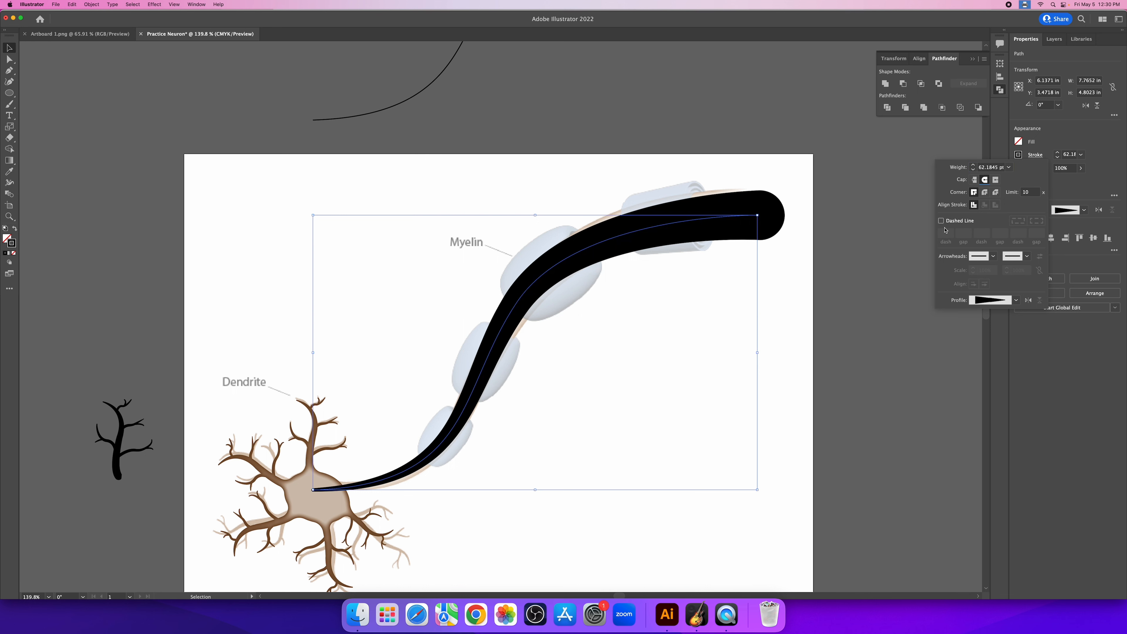
left_click(627, 412)
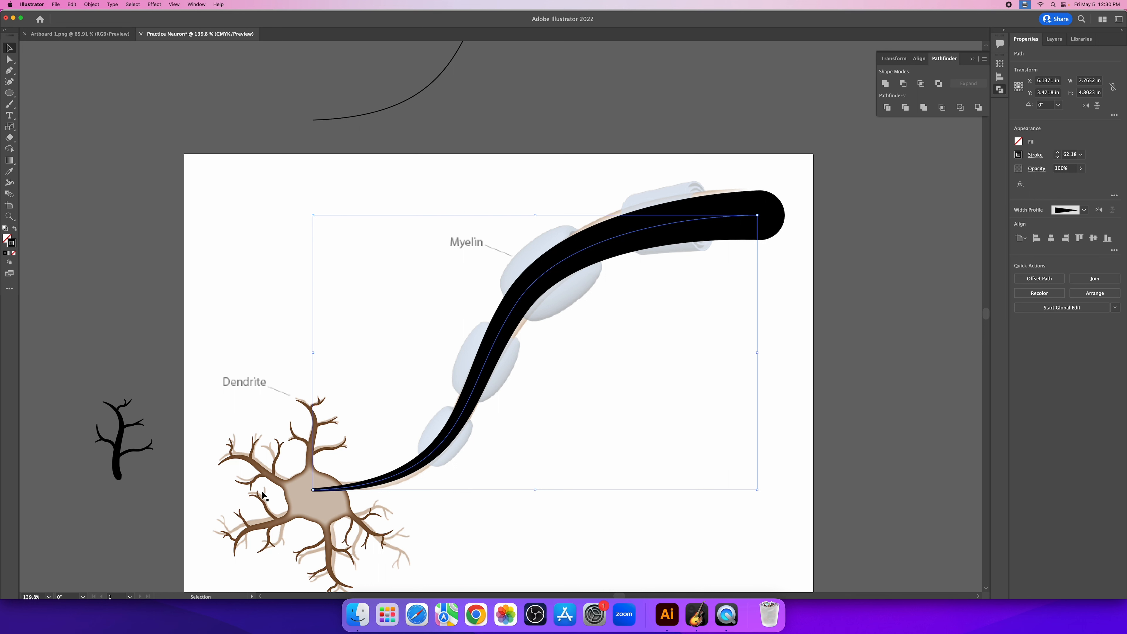
Step: Expand the appearance of the tapered axon stroke into a filled shape, comparing its outline before and after
left_click(613, 507)
key("super+y")
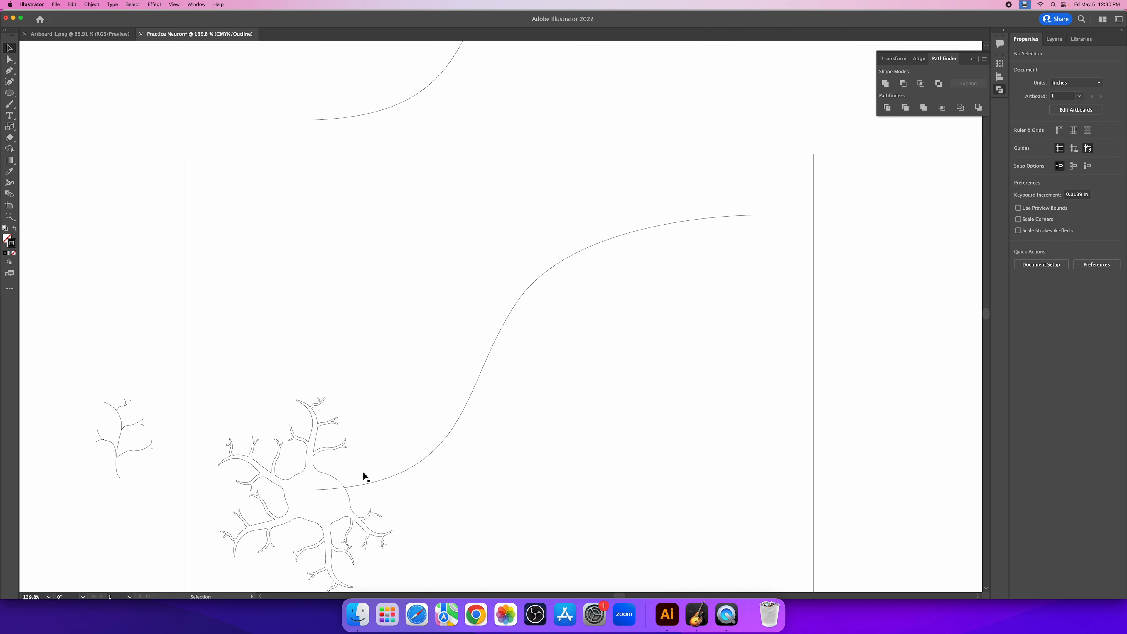
left_click(472, 392)
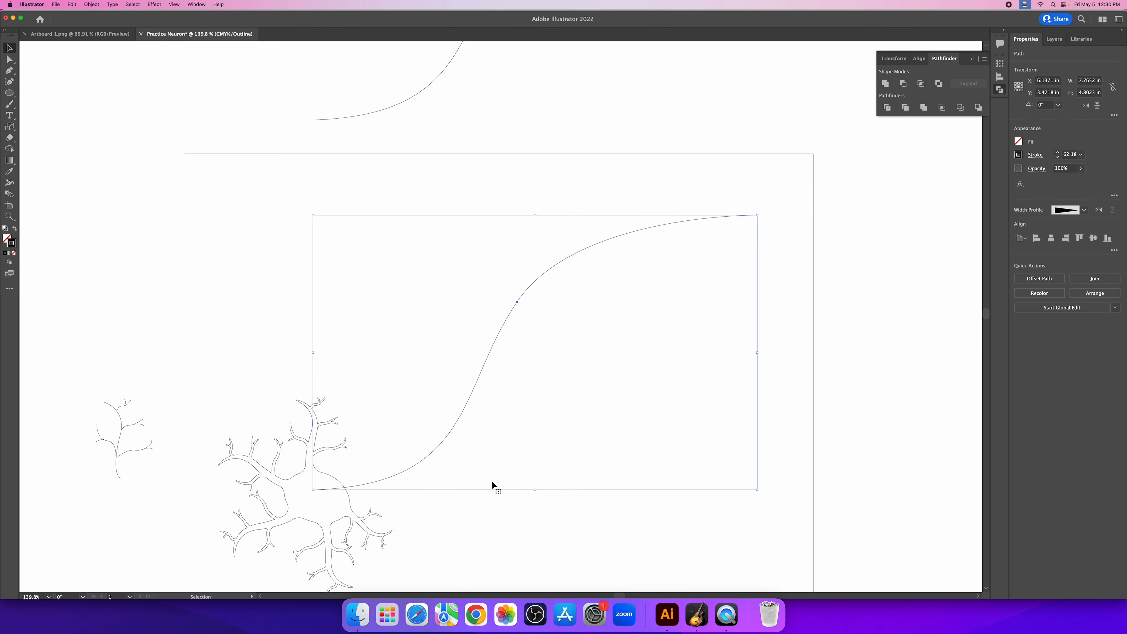
key("super+y")
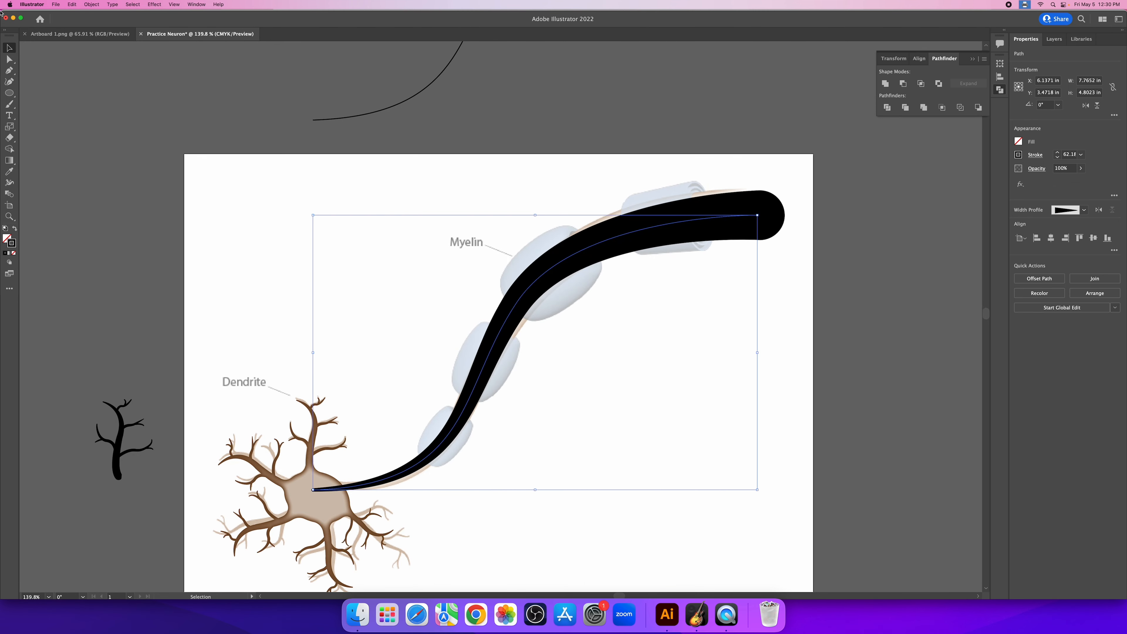
left_click(91, 5)
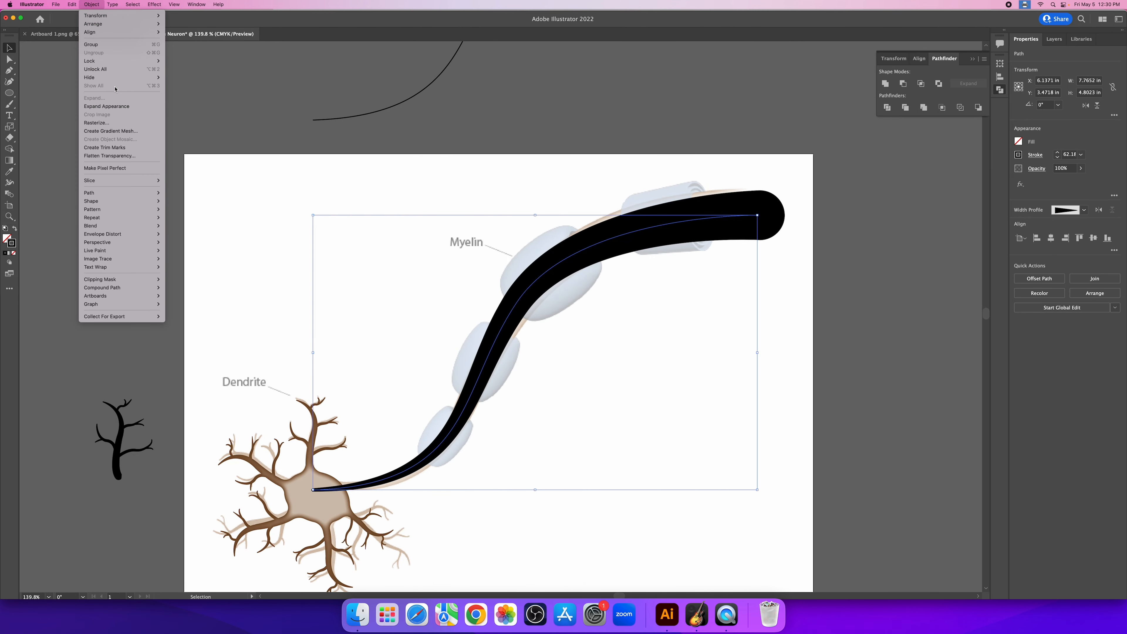
left_click(112, 106)
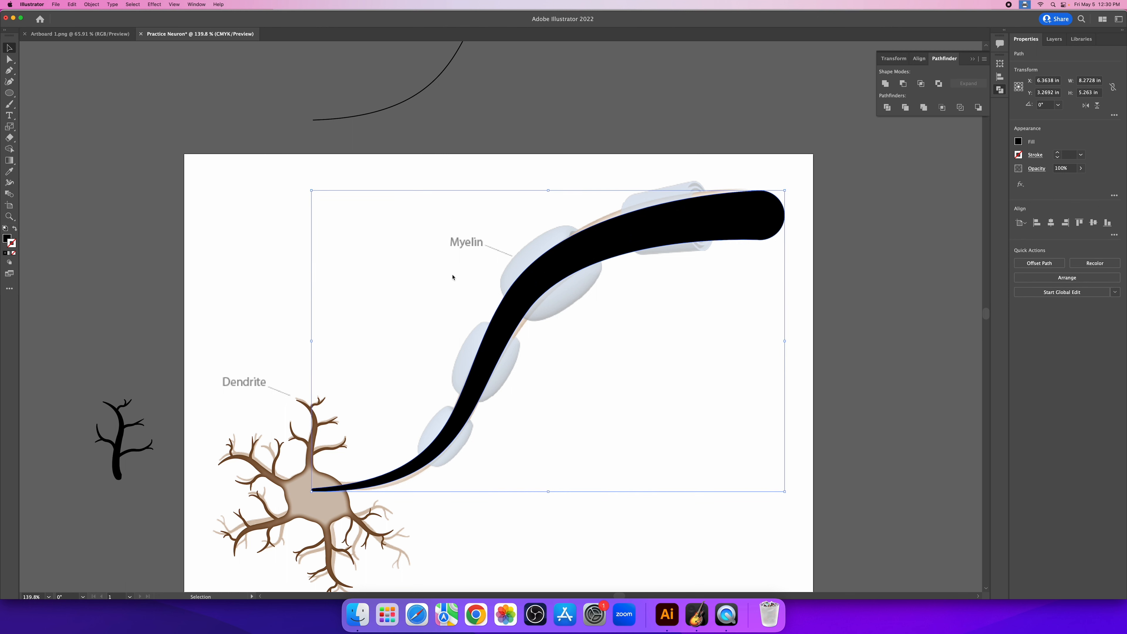
key("a")
key("super+y")
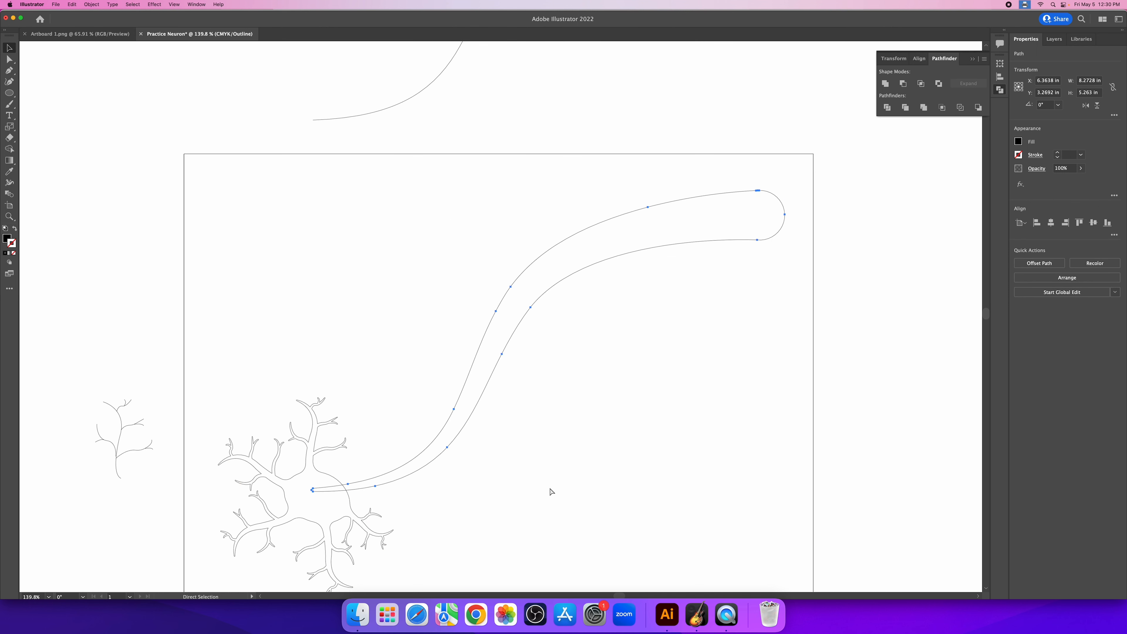
key("super+y")
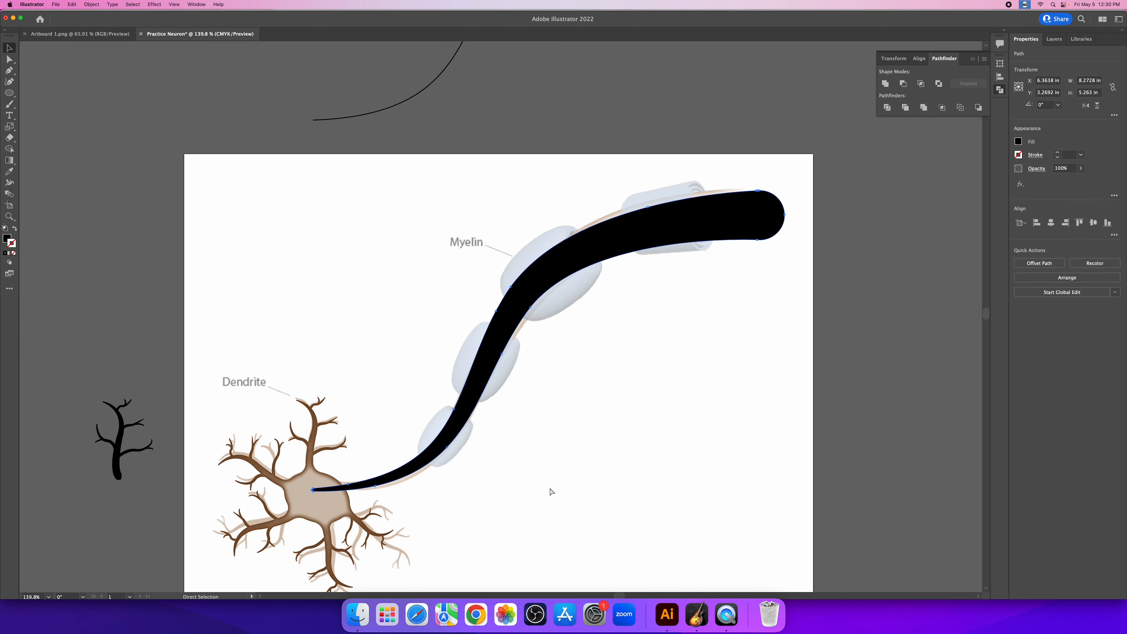
key("v")
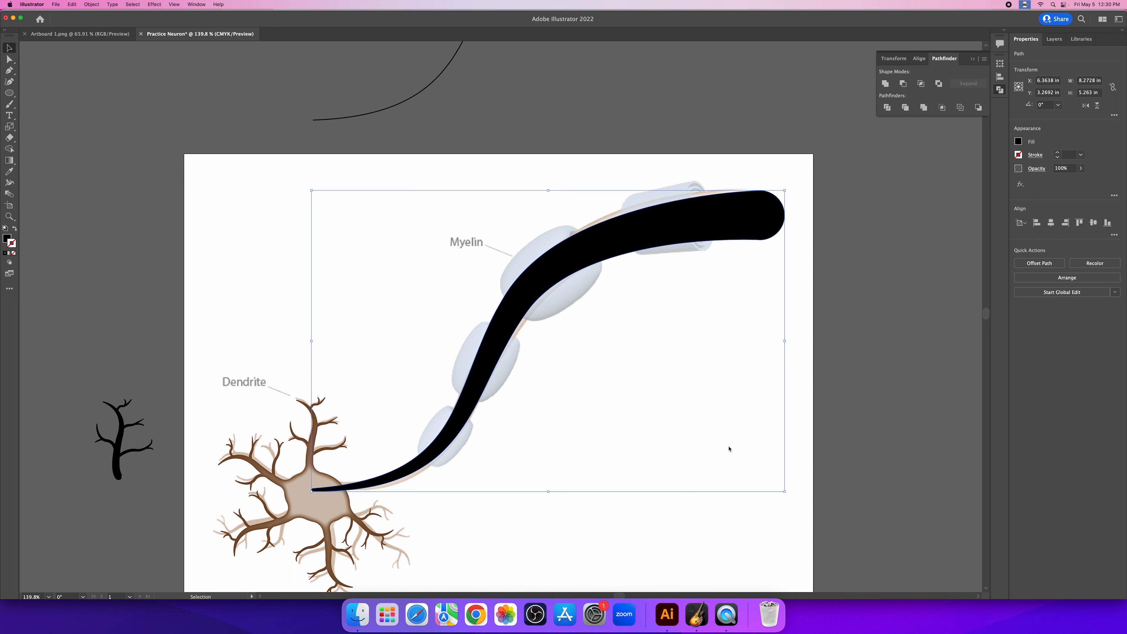
Step: Try to unite the expanded axon with the cell body and dendrites, and undo both the merge and the expansion
left_click(483, 547)
left_click(433, 453)
left_click(253, 336)
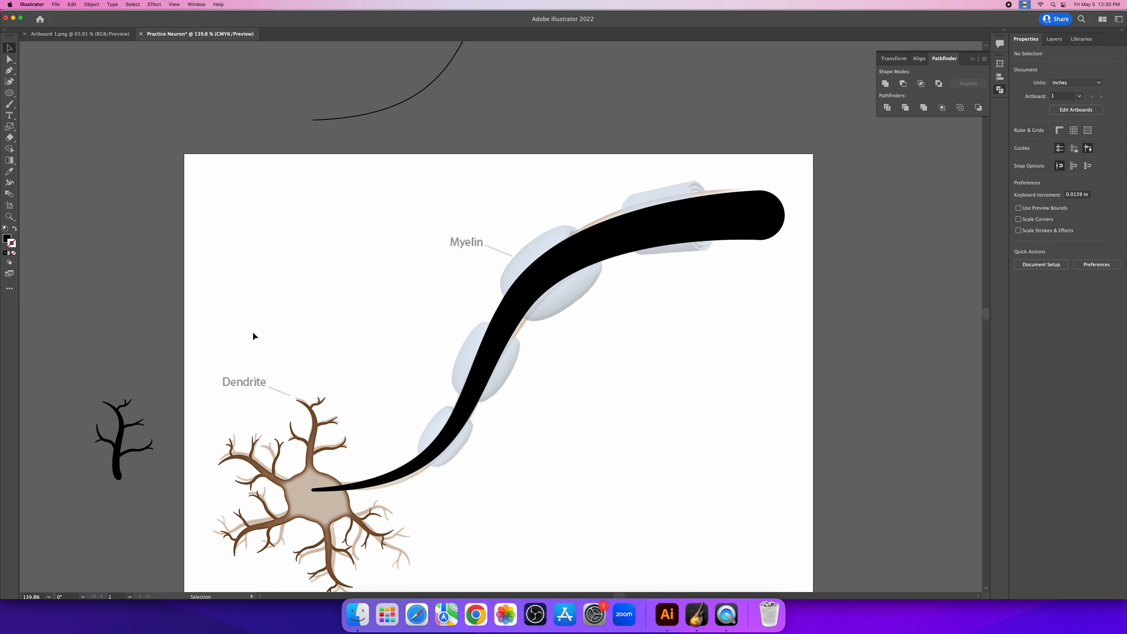
left_click_drag(389, 507, 402, 510)
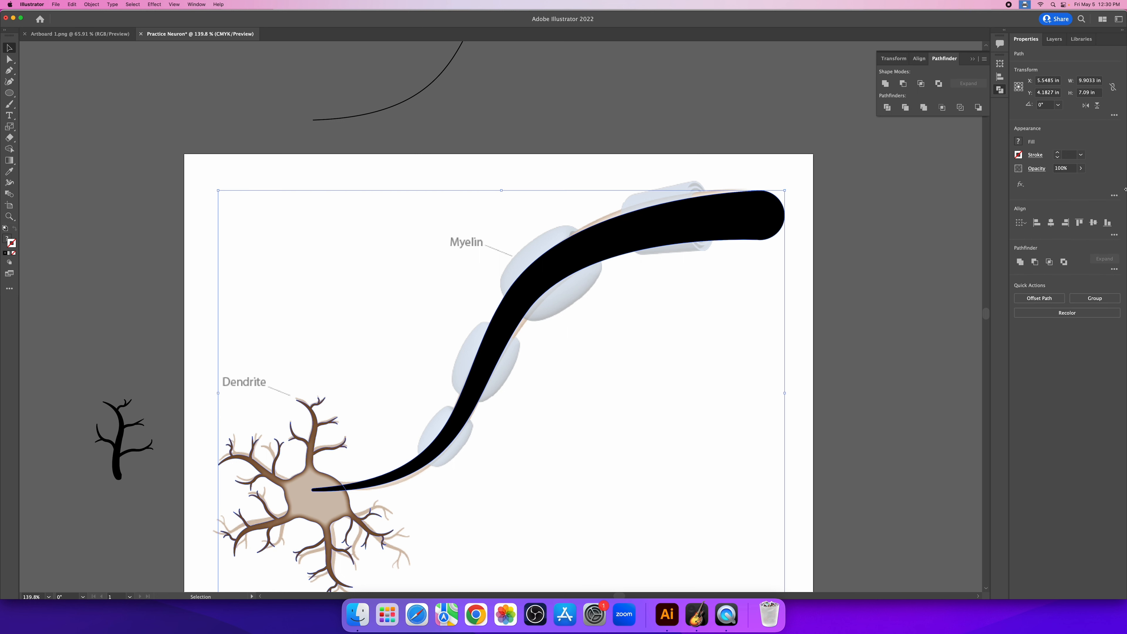
left_click(1019, 263)
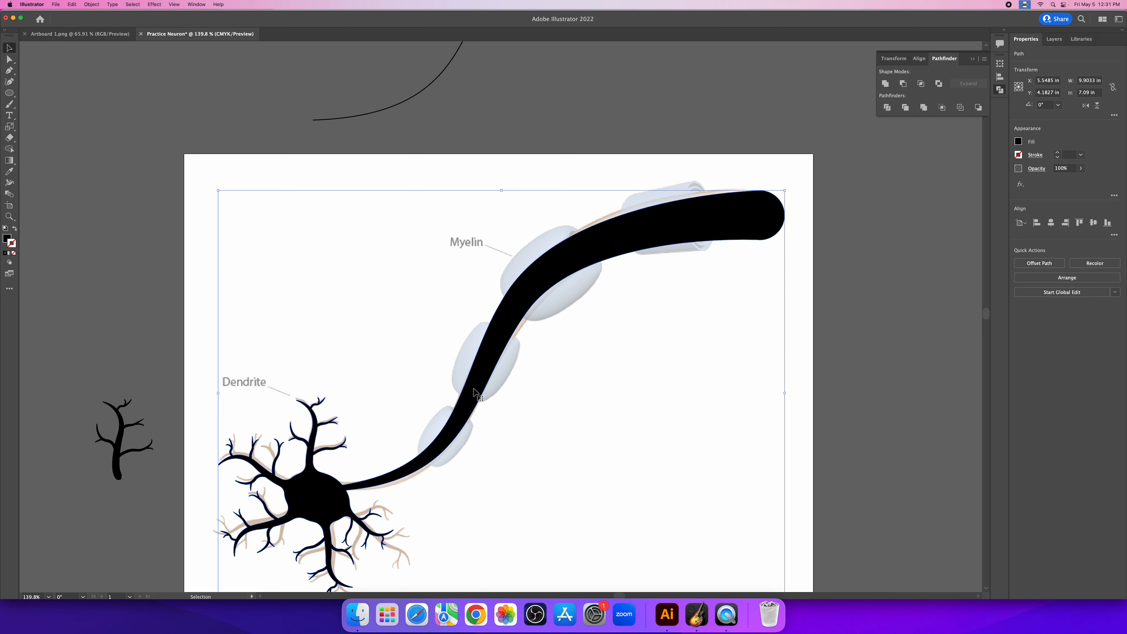
key("a")
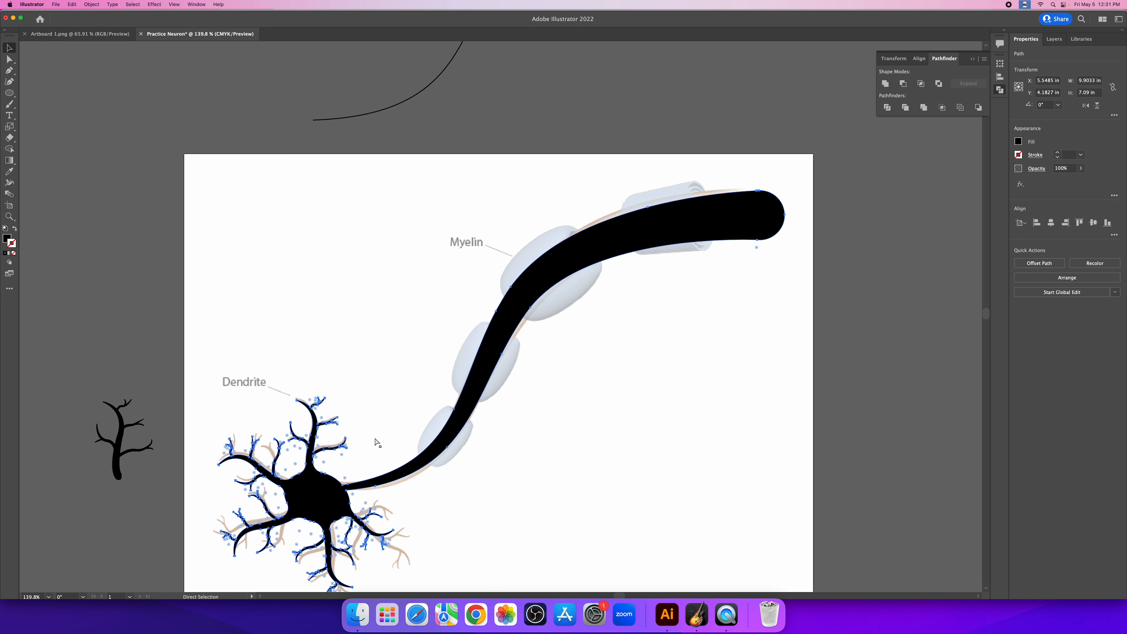
key("super+z")
key("super+z")
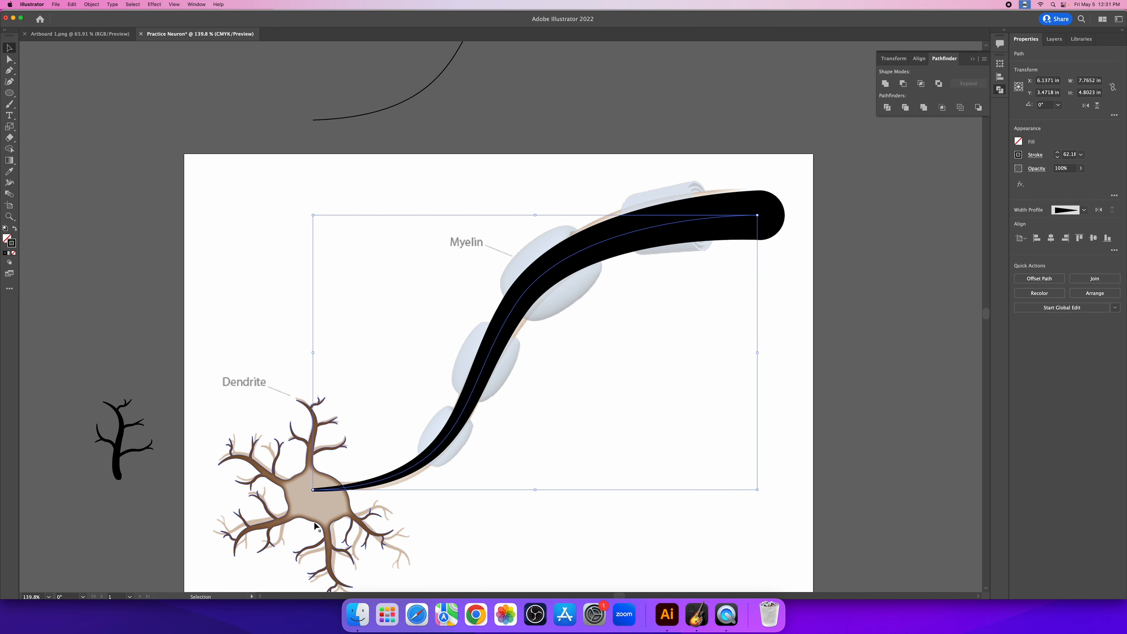
Step: Bring the merged cell body and dendrites to the front so they cover the thin end of the axon
left_click(436, 532)
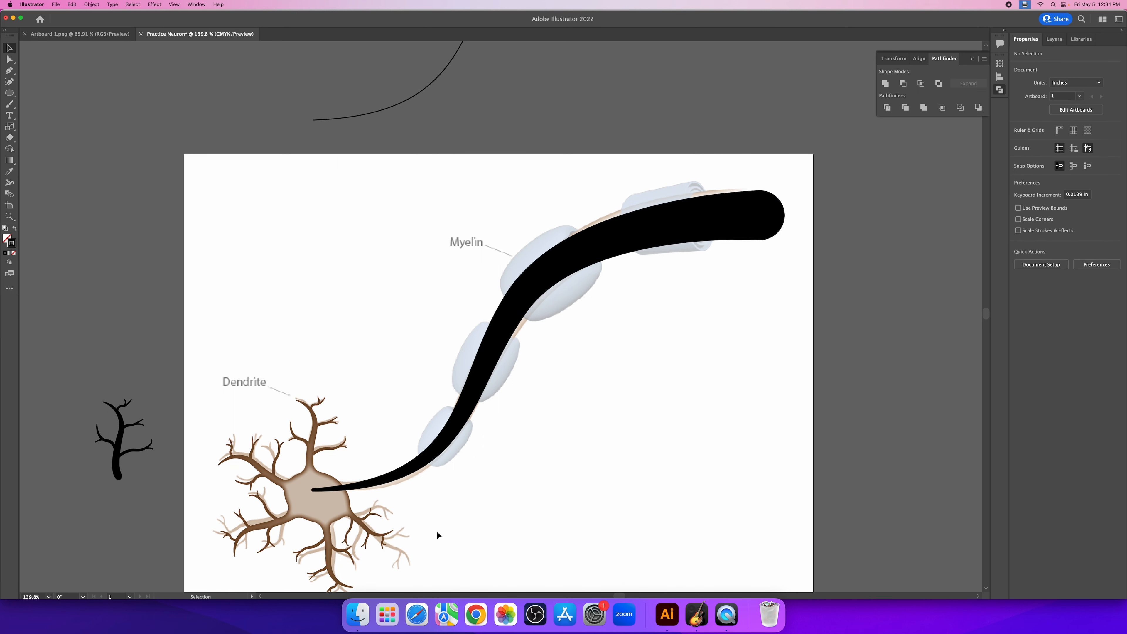
scroll(465, 453, "down", 3)
left_click(332, 437)
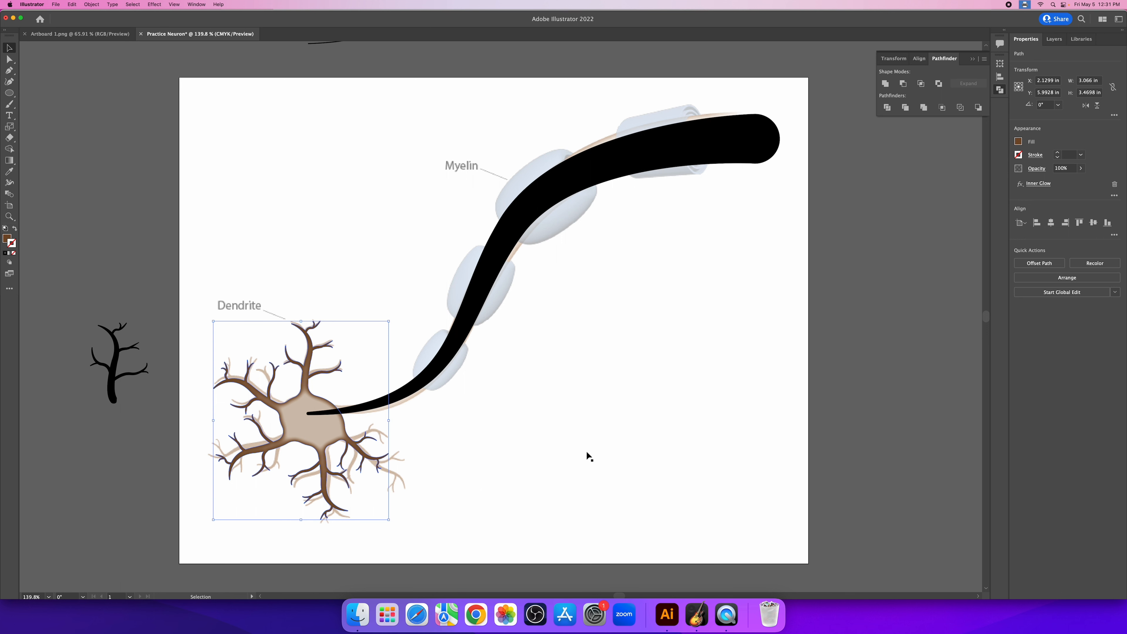
right_click(496, 429)
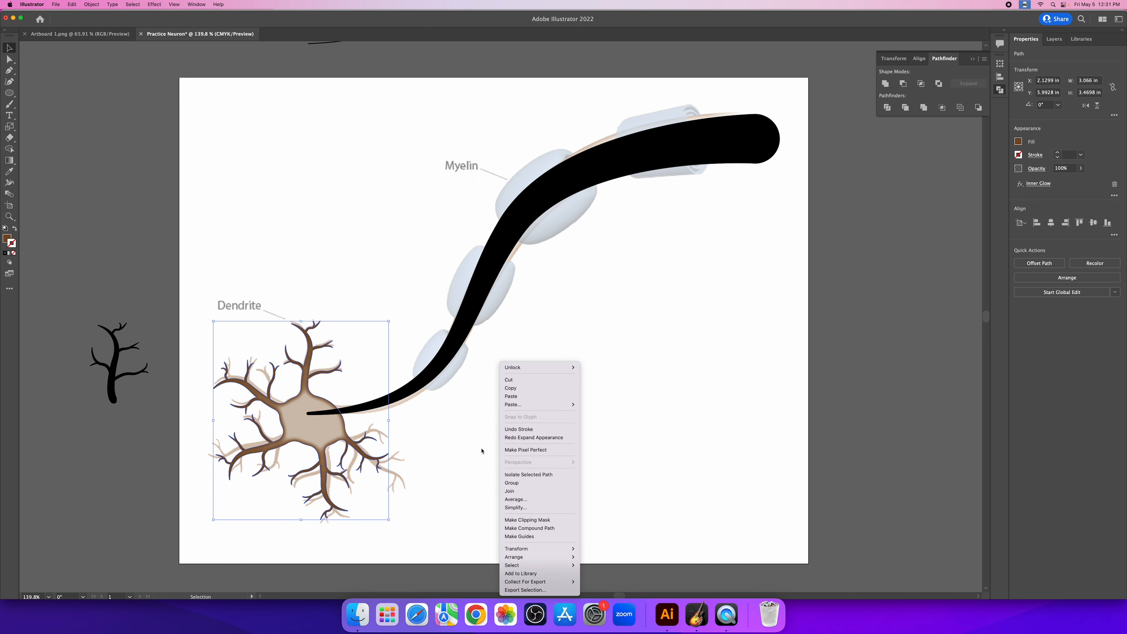
mouse_move(540, 560)
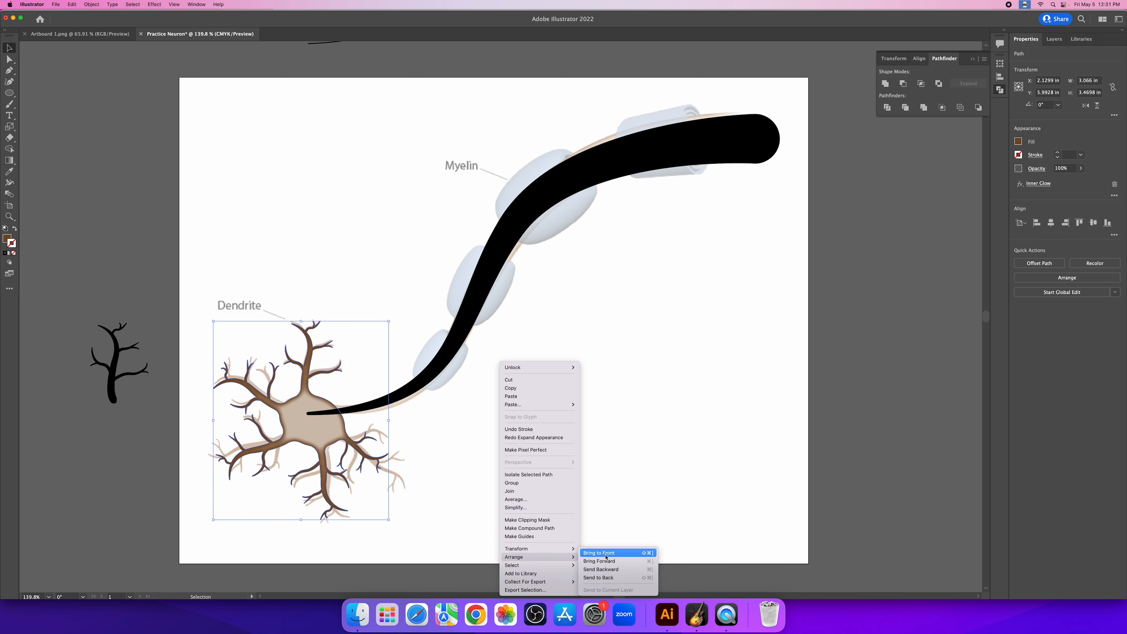
left_click(597, 555)
right_click(556, 346)
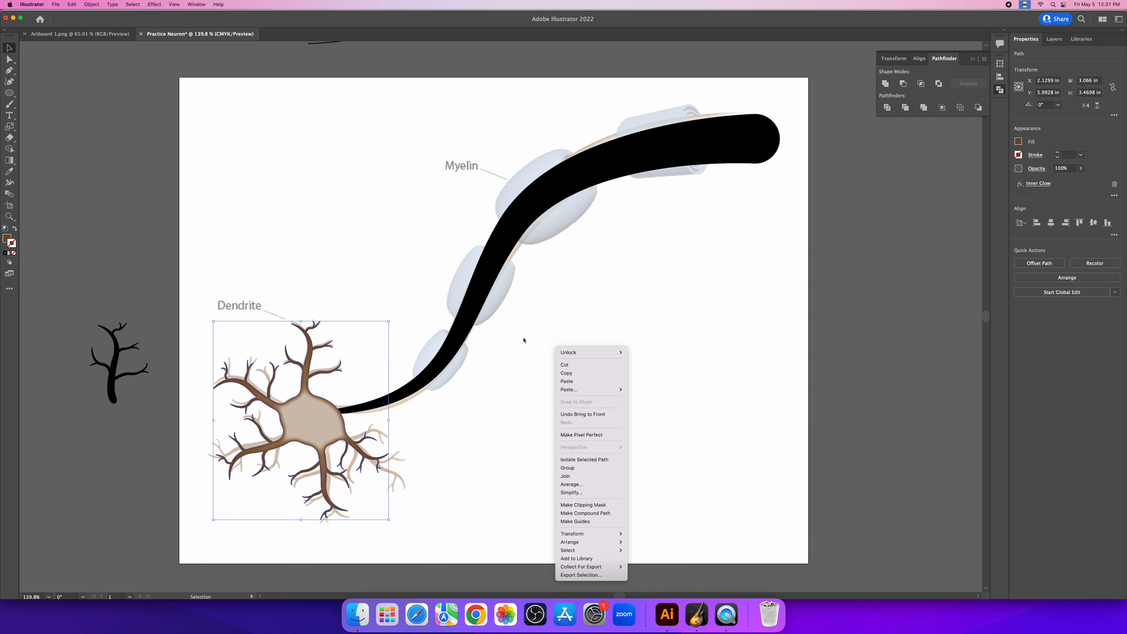
mouse_move(580, 535)
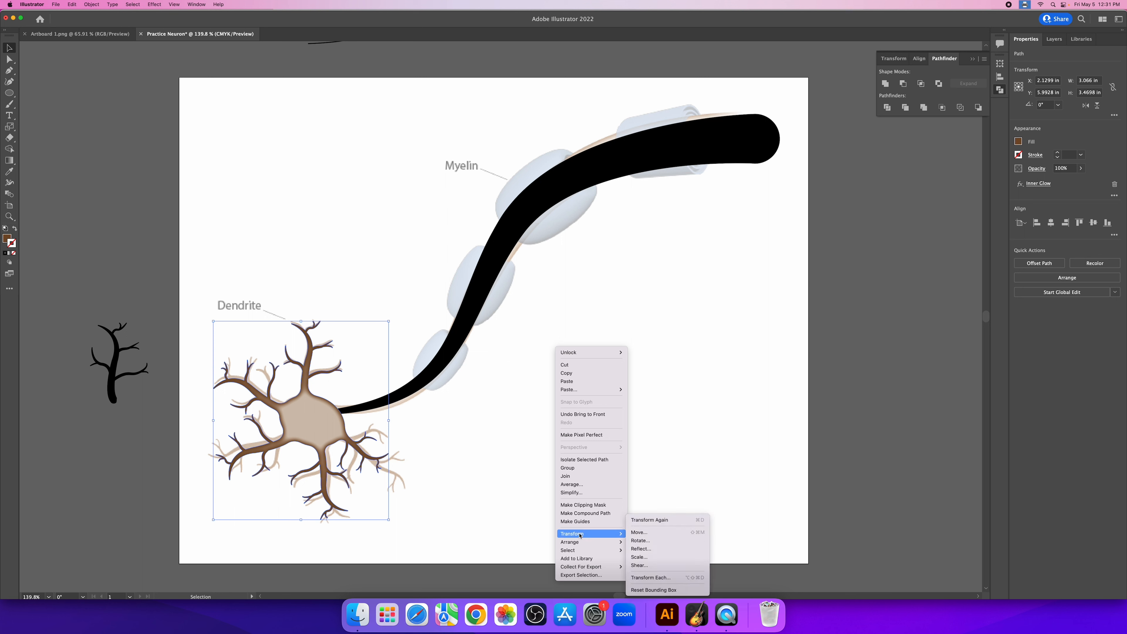
left_click(534, 370)
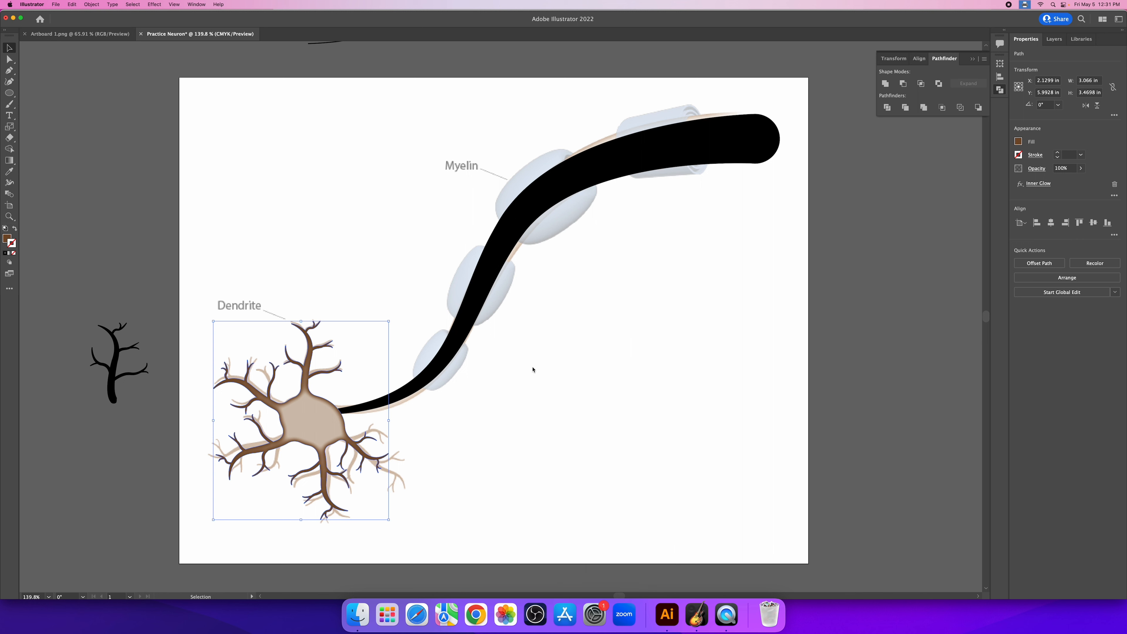
left_click(488, 414)
left_click(316, 425)
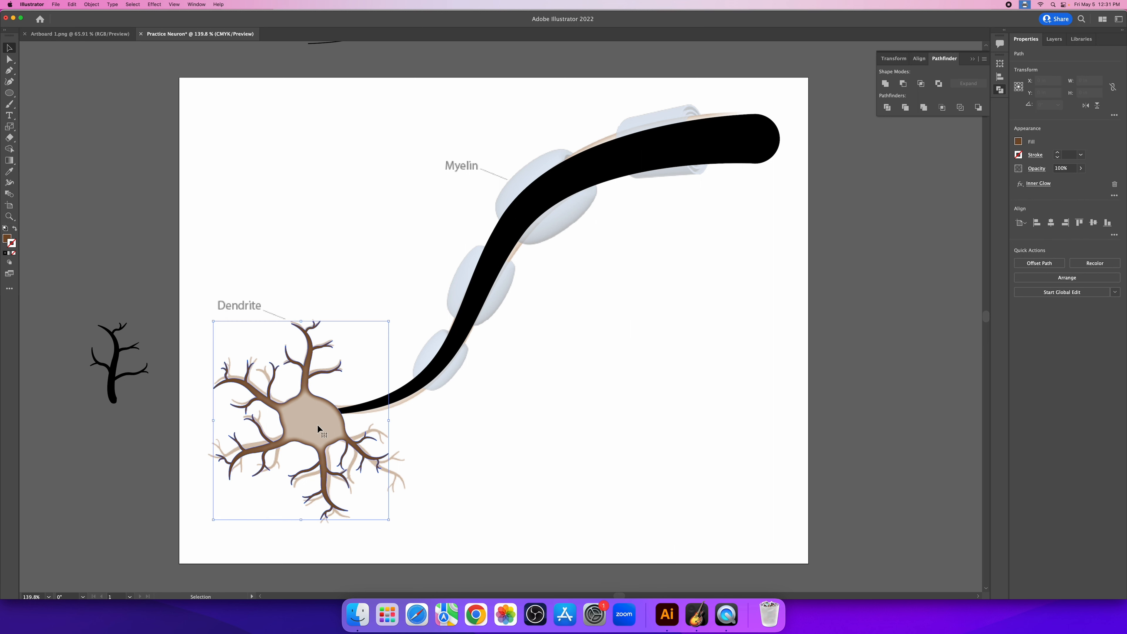
left_click(479, 326)
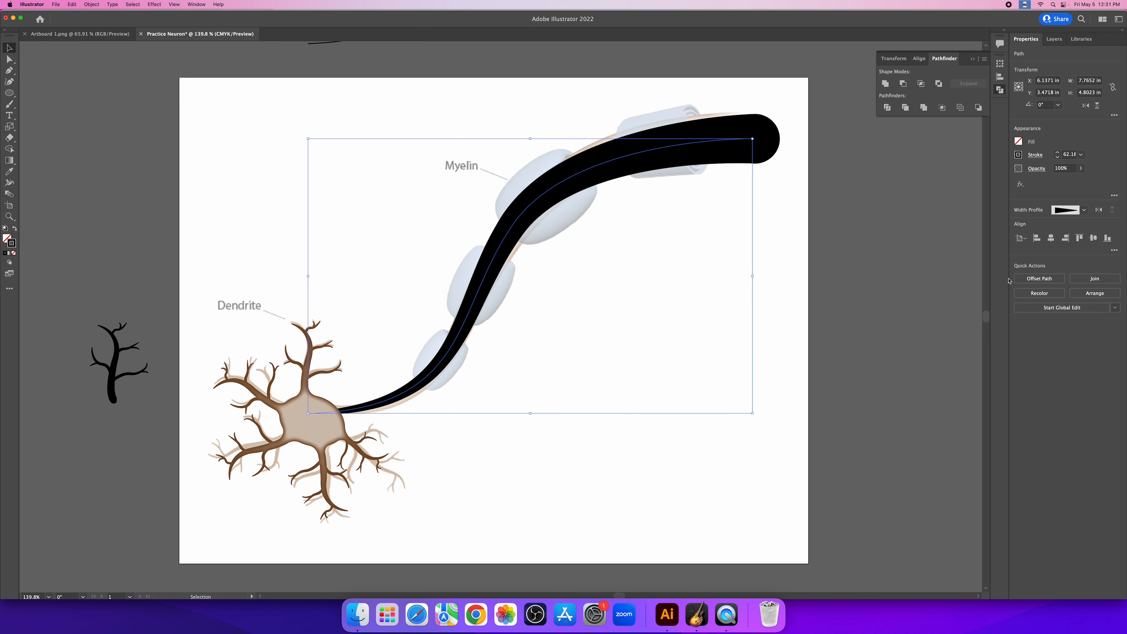
left_click(653, 356)
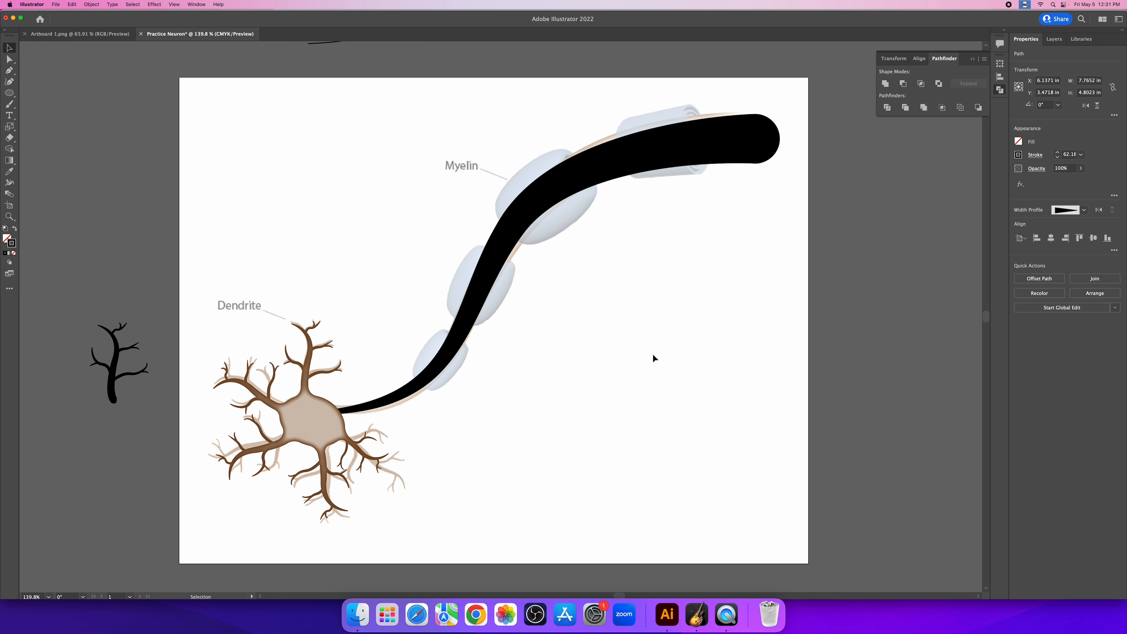
Step: Try to unite the unexpanded axon stroke with the cell body and dendrites, and undo the merge
left_click_drag(306, 544, 359, 346)
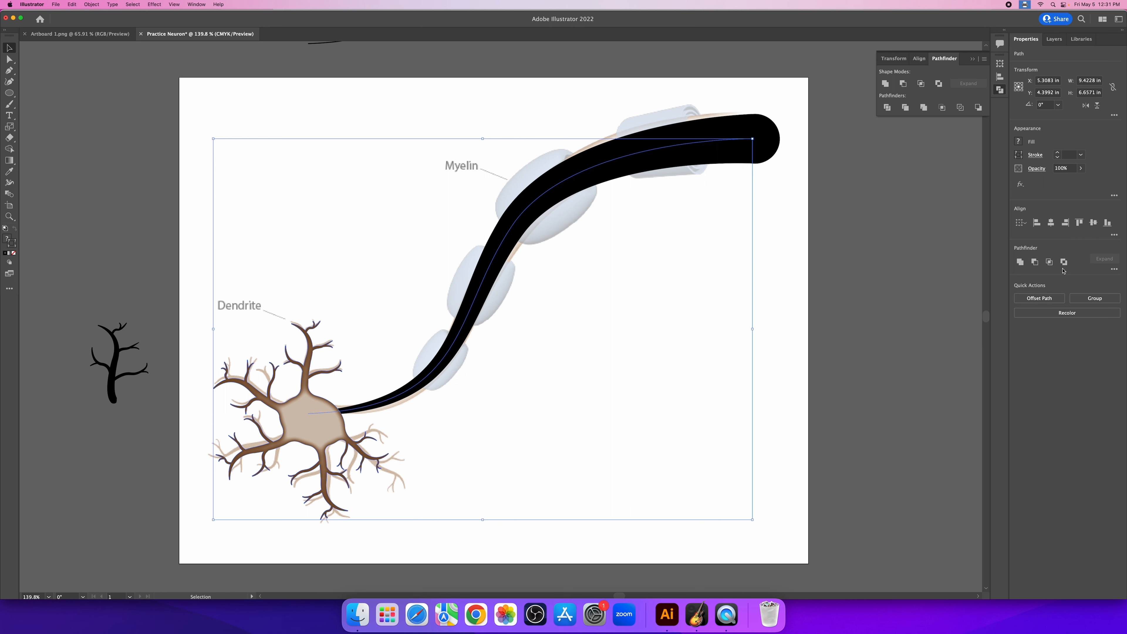
left_click(1019, 262)
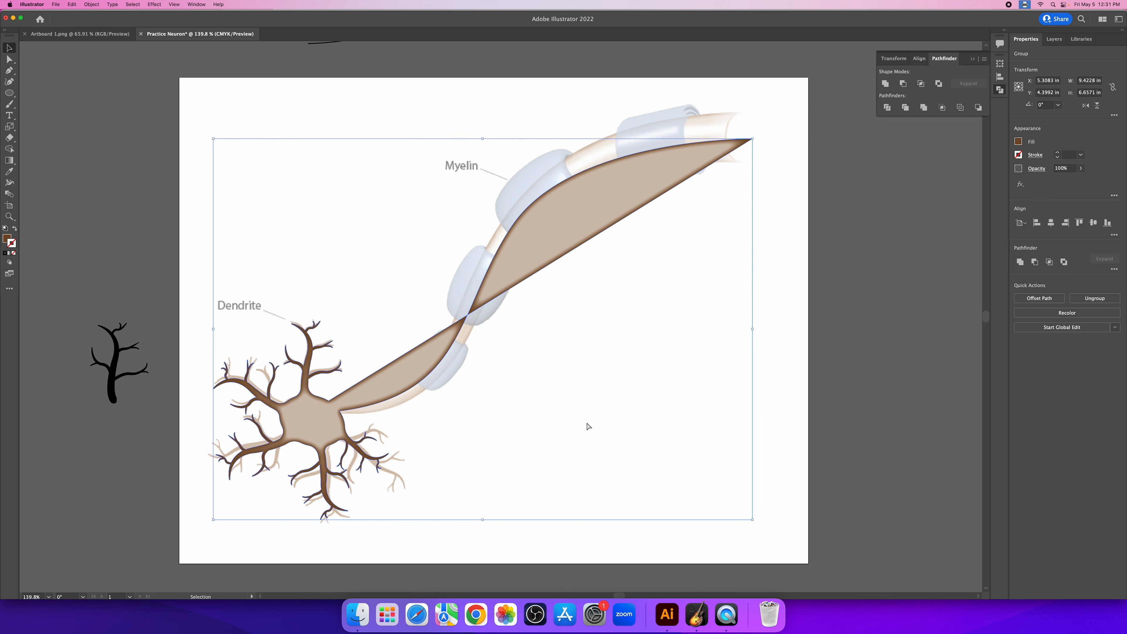
key("super+z")
left_click(529, 367)
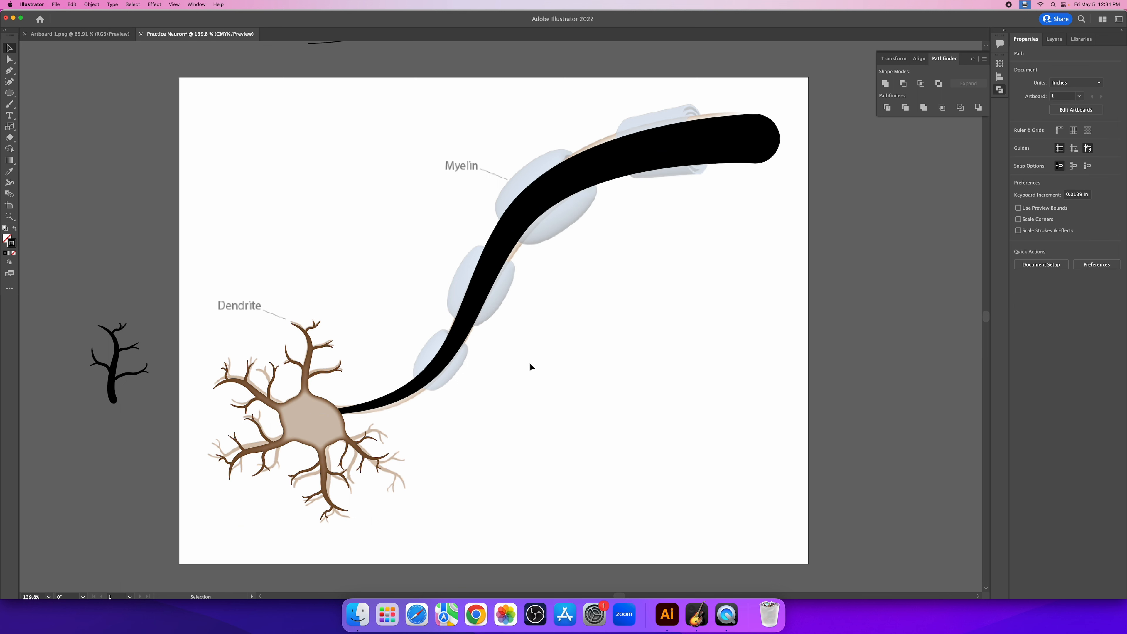
Step: Compare the unexpanded axon stroke with the cell body in outline view, and return to the normal preview
left_click(307, 422)
left_click(426, 389)
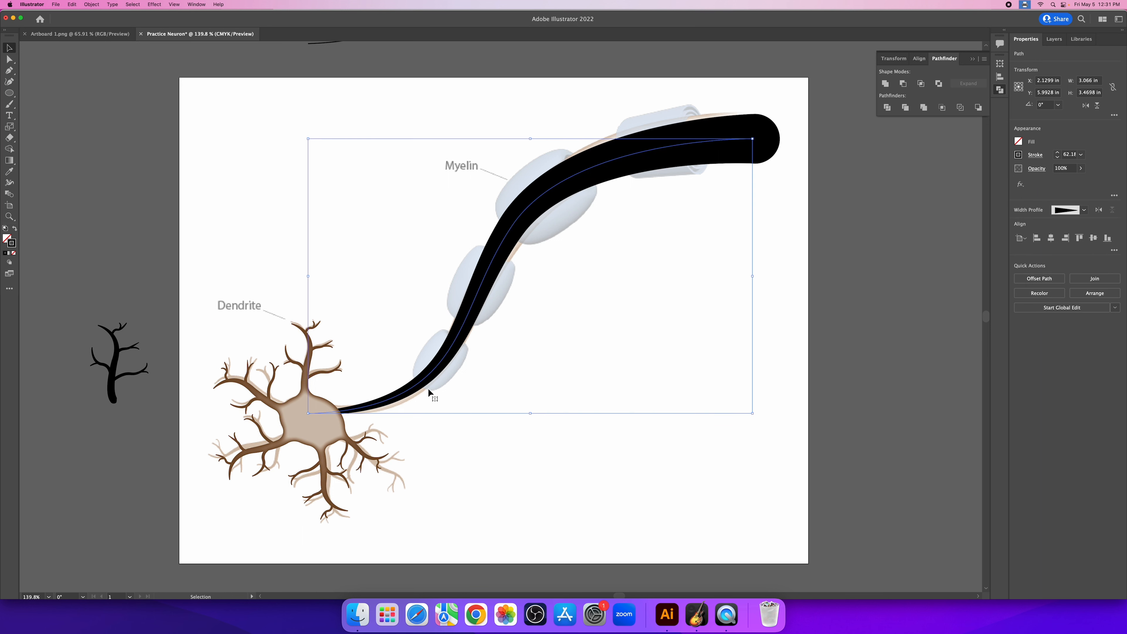
left_click(764, 181)
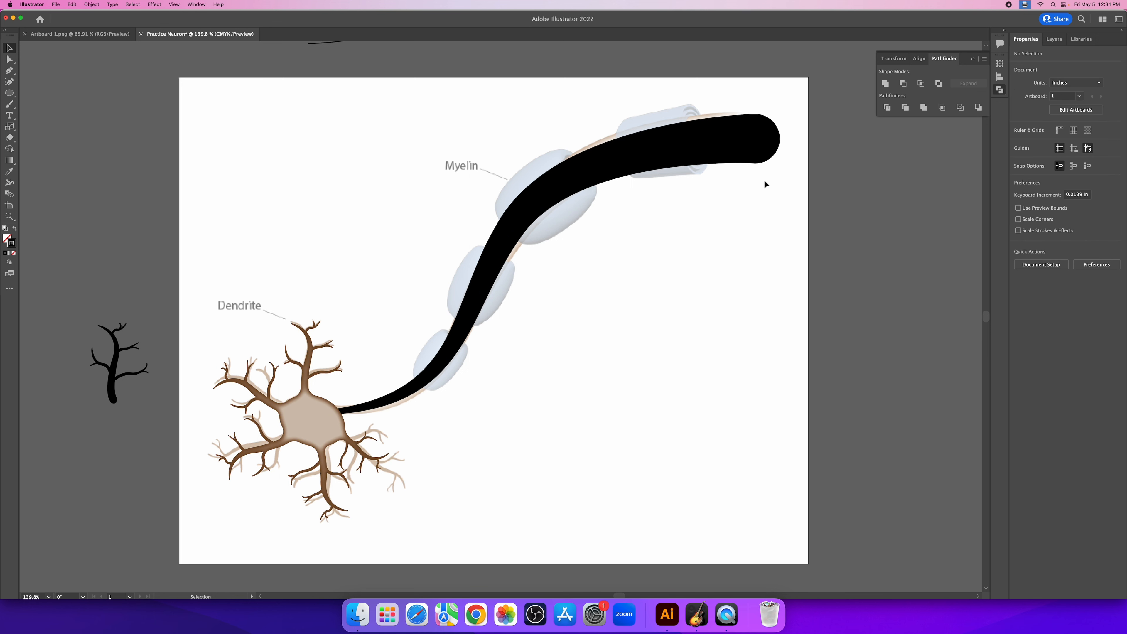
key("super+y")
key("super+y")
Step: Expand the appearance of the tapered axon stroke into a filled shape
left_click(664, 144)
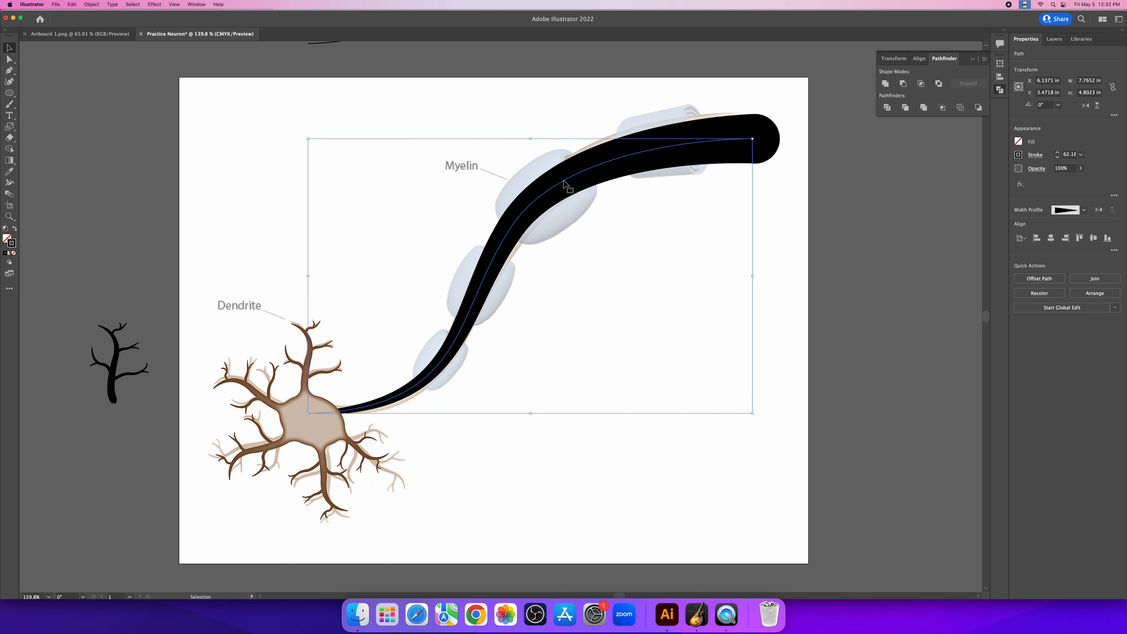
left_click(91, 4)
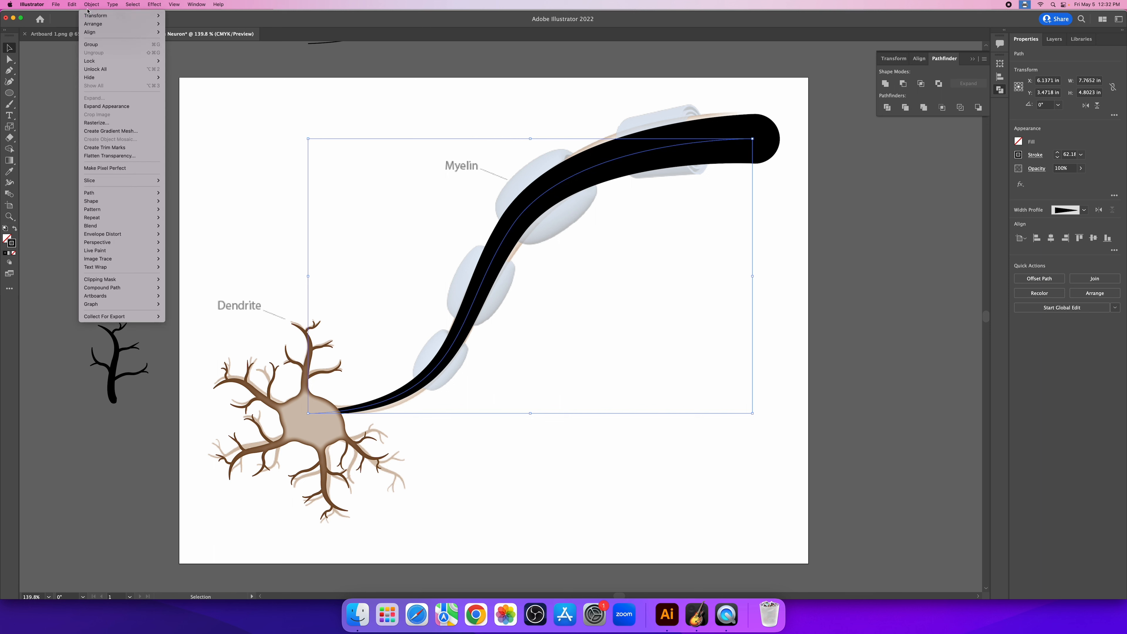
left_click(103, 106)
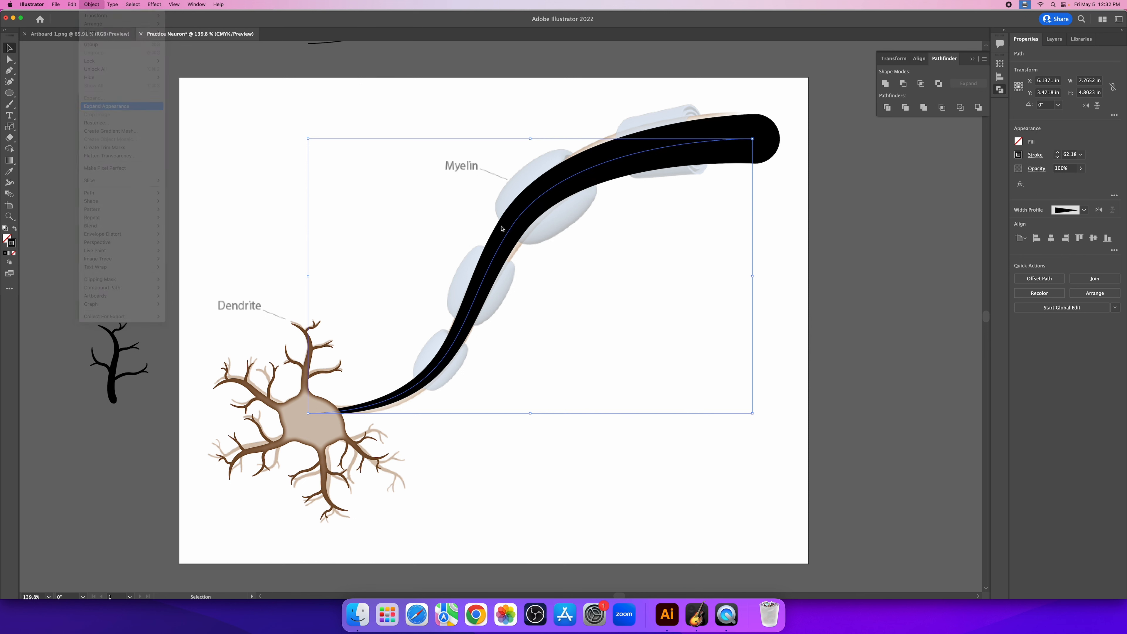
Step: Unite the expanded axon with the cell body and dendrites into one shape
left_click(545, 467)
left_click(307, 419)
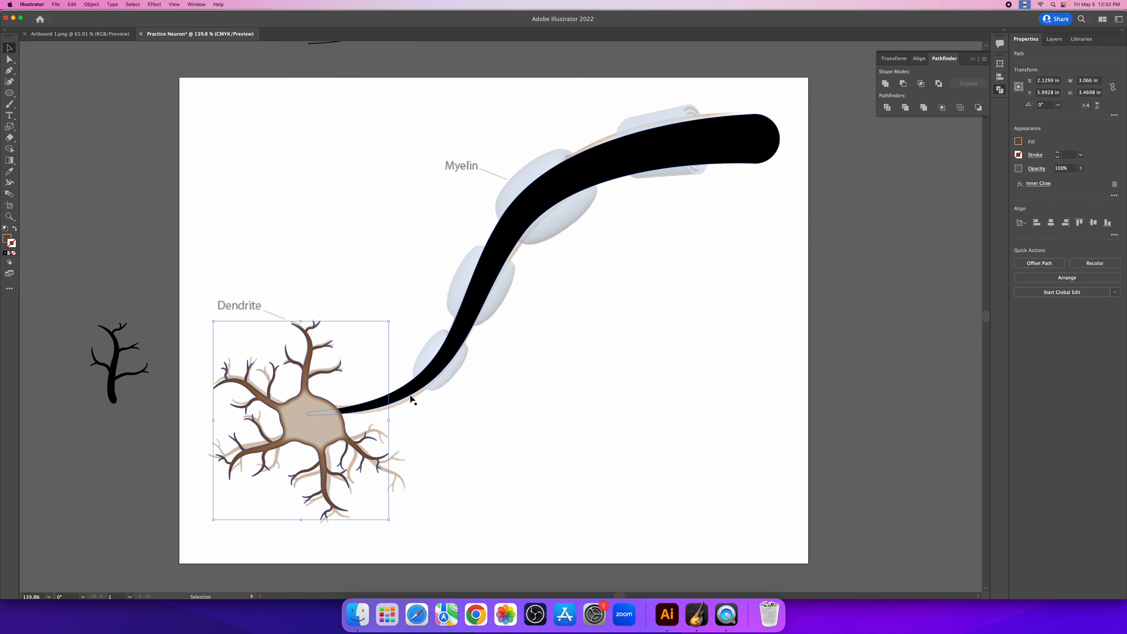
left_click(413, 394, "shift")
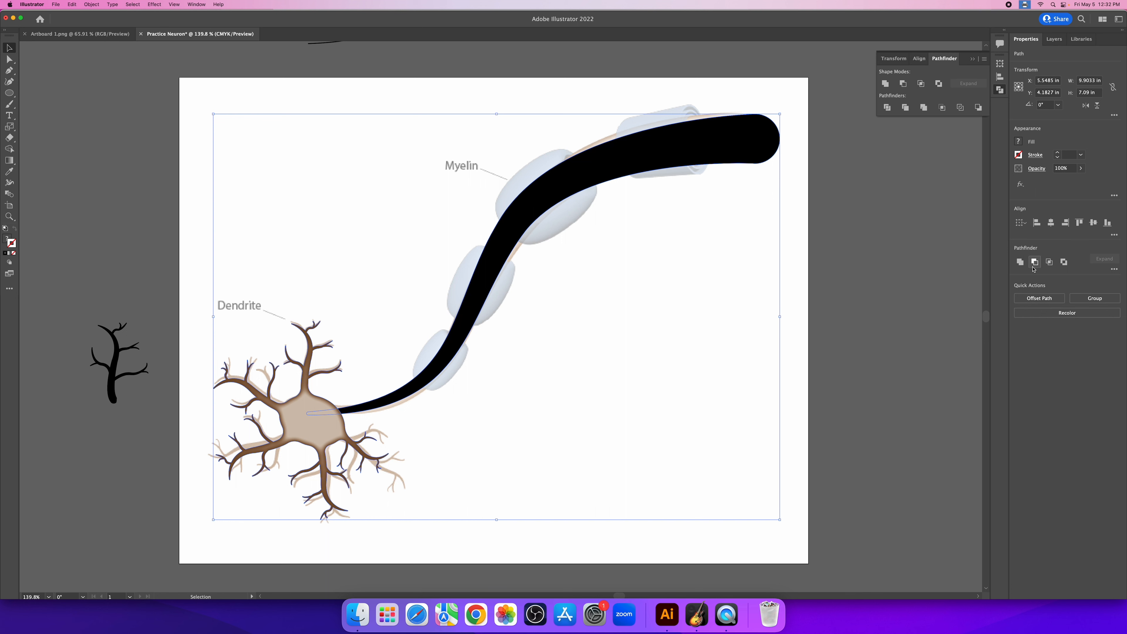
left_click(1021, 261)
left_click(686, 368)
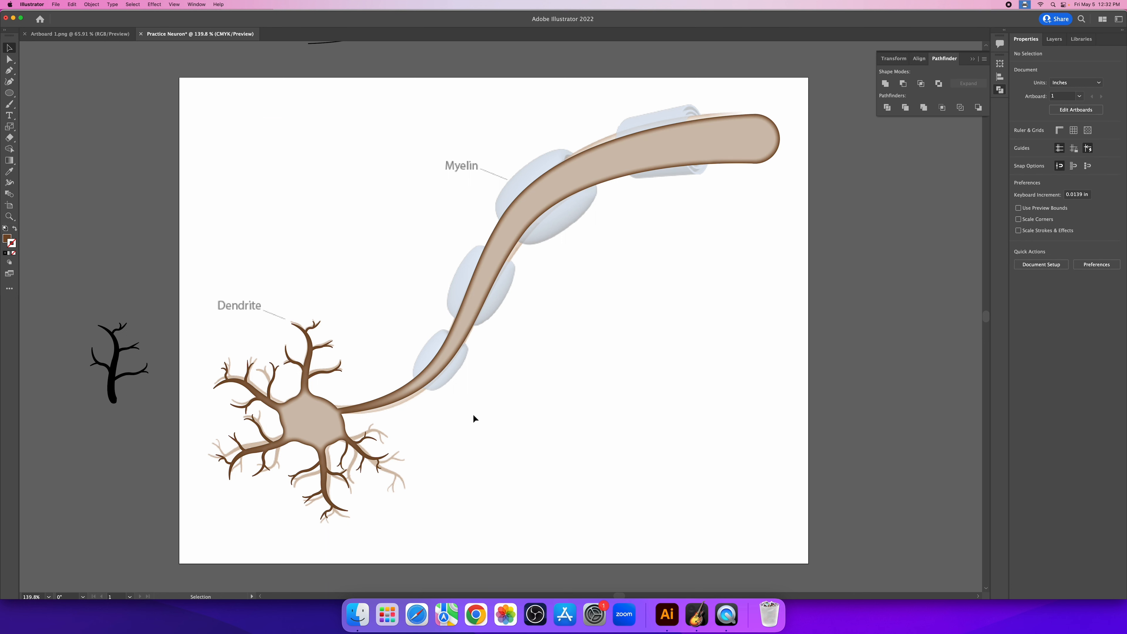
Step: Move the spare thin axon path from above the artboard straight down onto the centre of the merged axon
key("z")
left_click(543, 350, "alt")
left_click_drag(495, 332, 466, 366)
key("v")
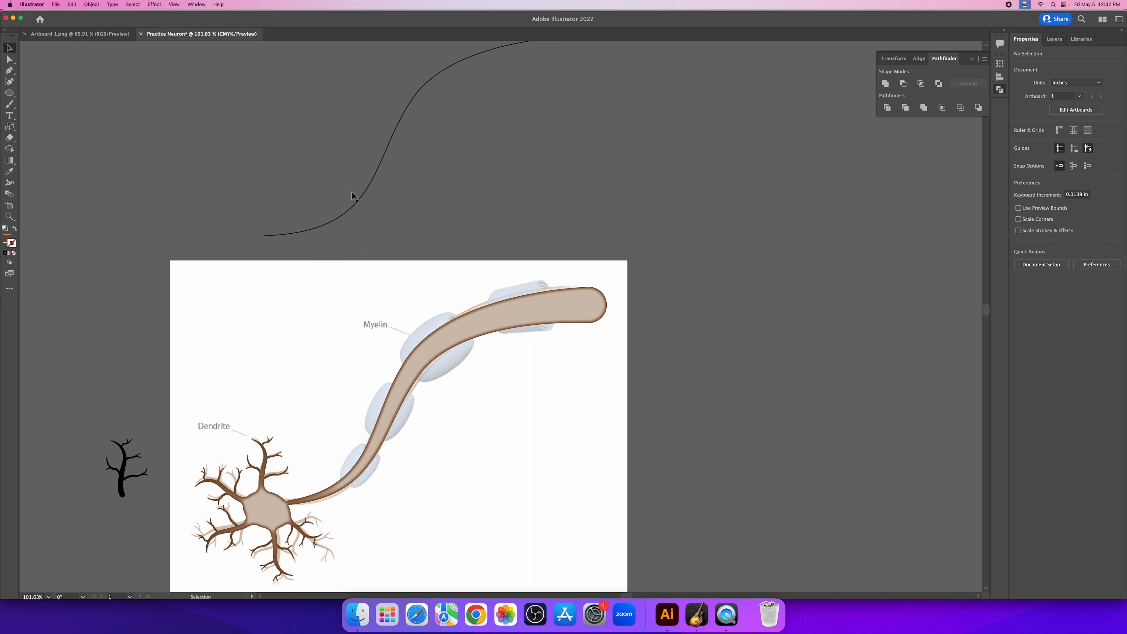
left_click(356, 201)
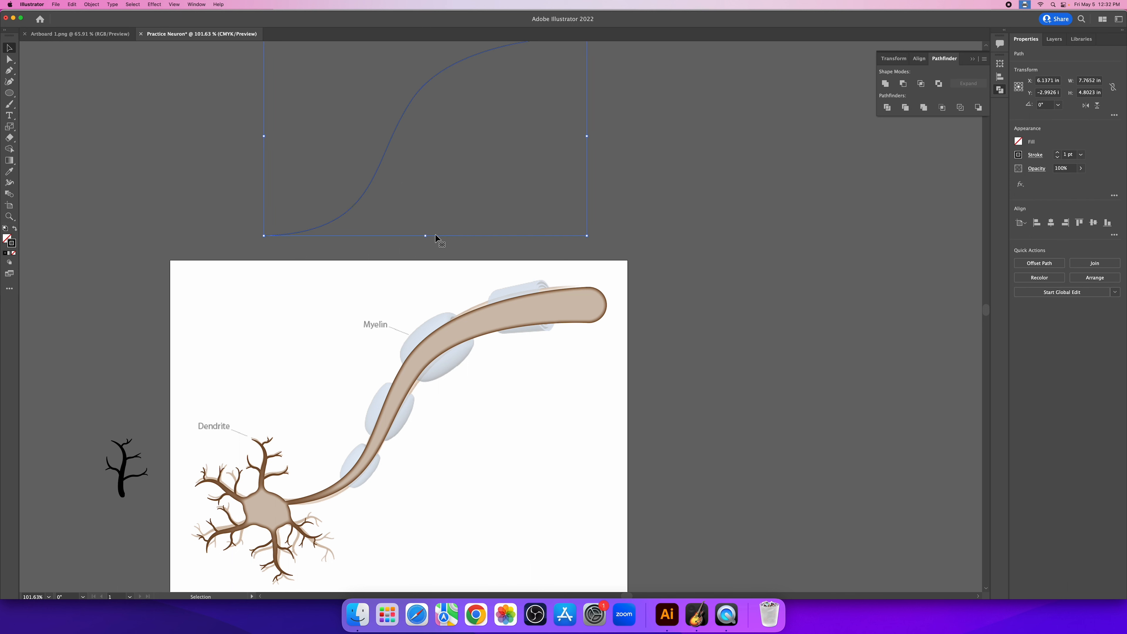
key("shift+Down")
key("shift+Down")
key("shift+Down")
key("shift+Down")
key("shift+Down")
key("shift+Down")
key("shift+Down")
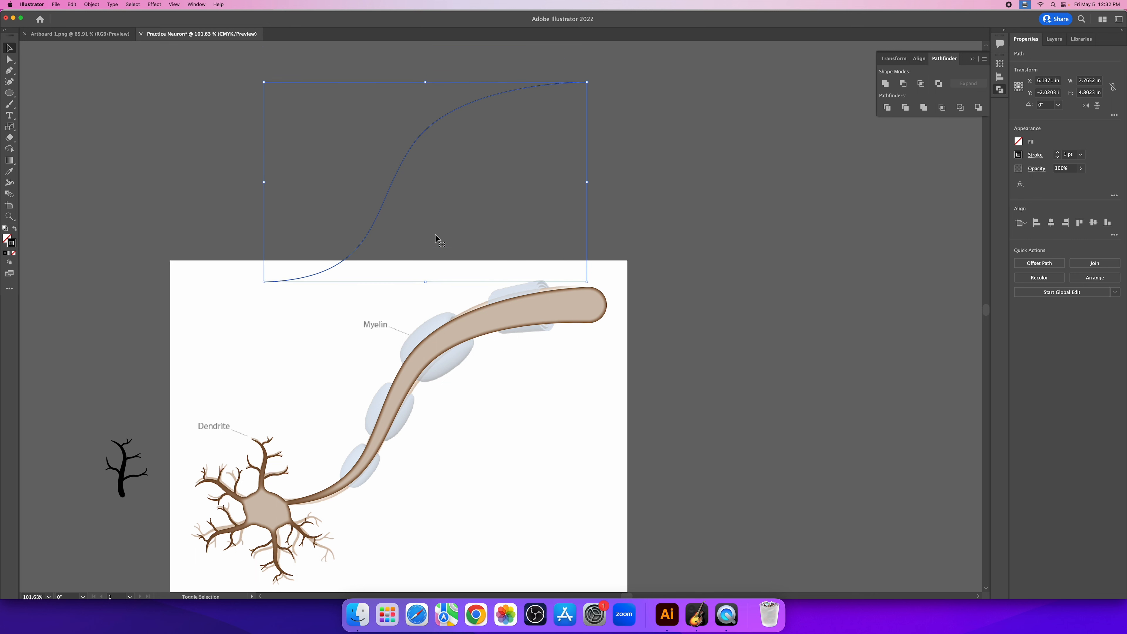
key("shift+Down")
key("shift+Down")
key("shift+Down")
key("shift+Down")
key("shift+Down")
key("shift+Down")
key("shift+Down")
key("shift+Down")
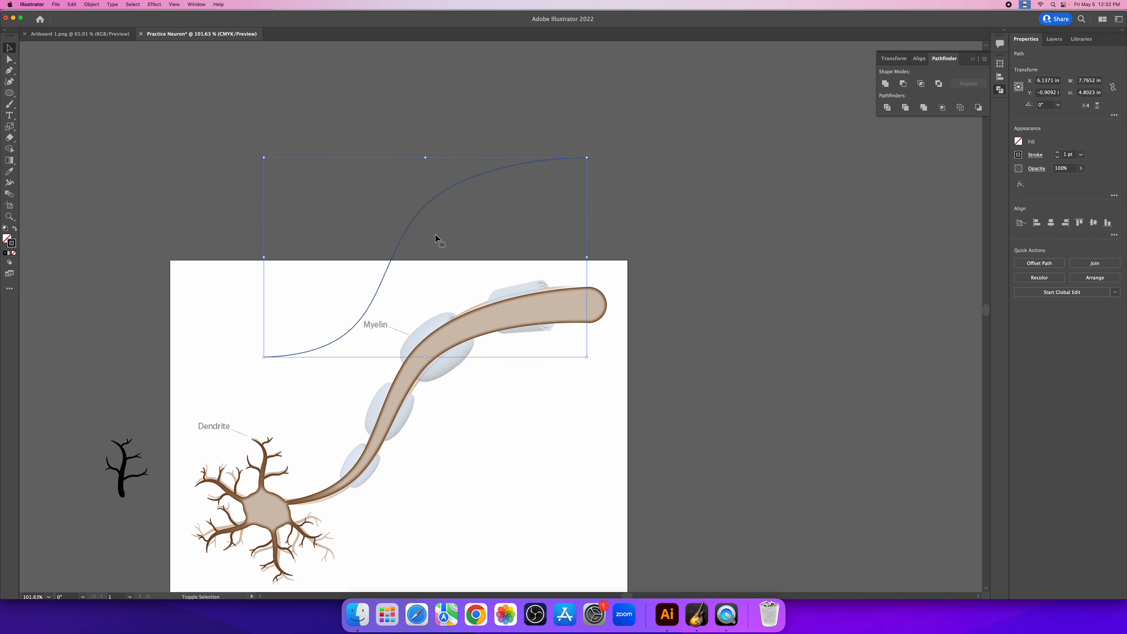
key("shift+Down")
key("shift+Down")
key("shift+Down")
key("shift+Down")
key("shift+Down")
key("shift+Down")
key("shift+Down")
key("shift+Down")
key("shift+Down")
key("shift+Down")
key("shift+Down")
key("shift+Down")
key("shift+Down")
key("shift+Down")
key("shift+Down")
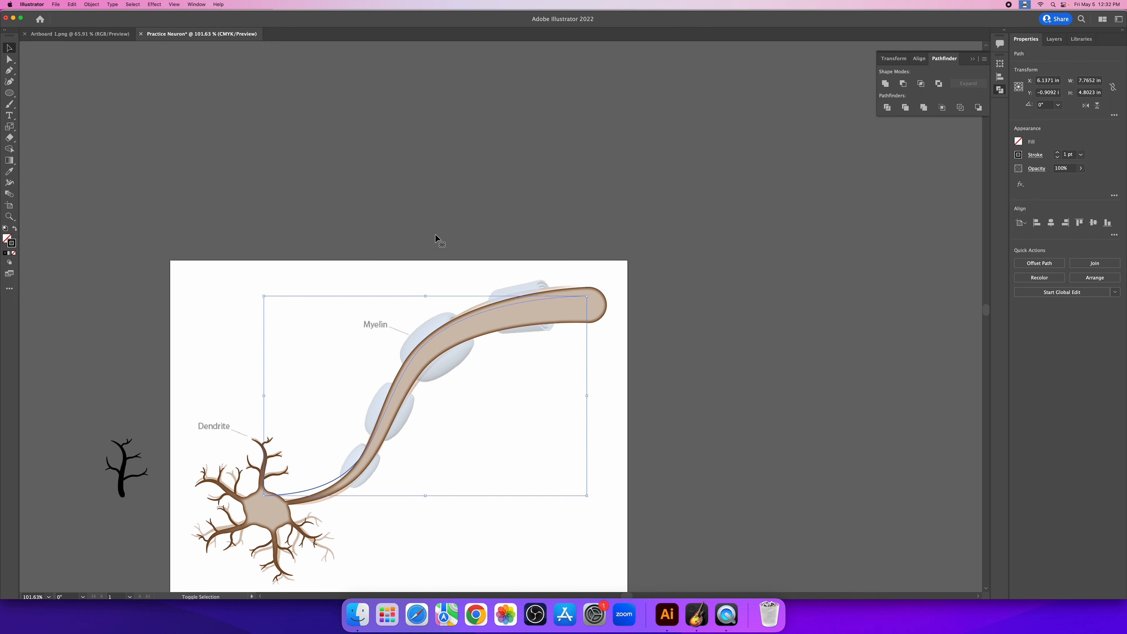
key("shift+Down")
key("shift+Down")
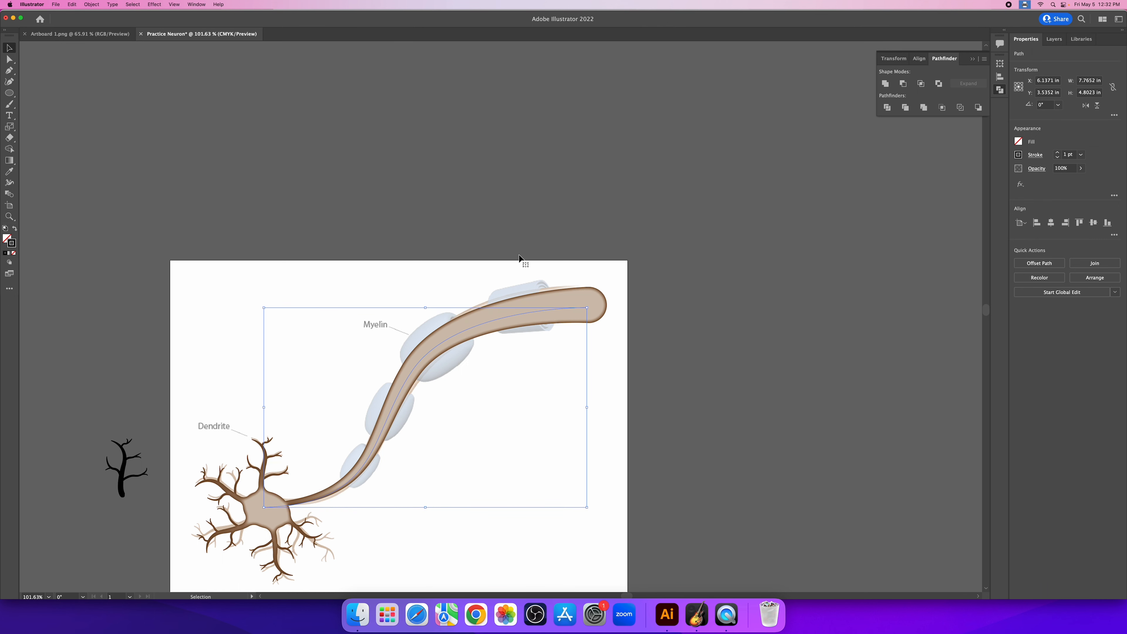
key("shift+Up")
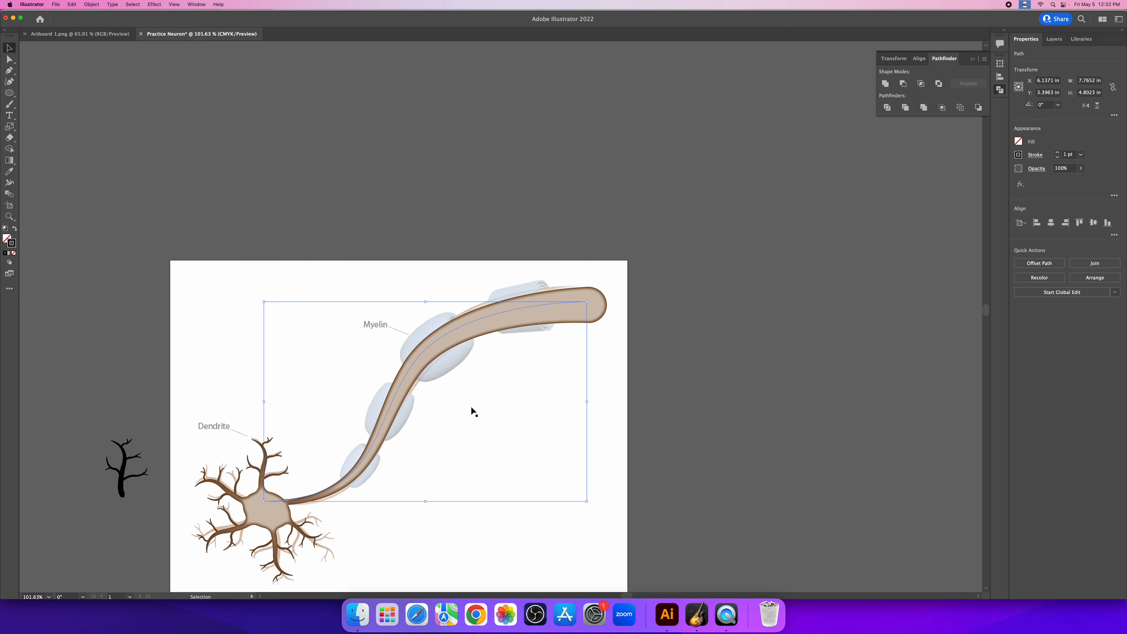
key("a")
left_click_drag(366, 449, 494, 458)
key("super+z")
Step: Undo the last upward nudge of the thin path inside the axon
left_click(451, 463)
key("z")
key("a")
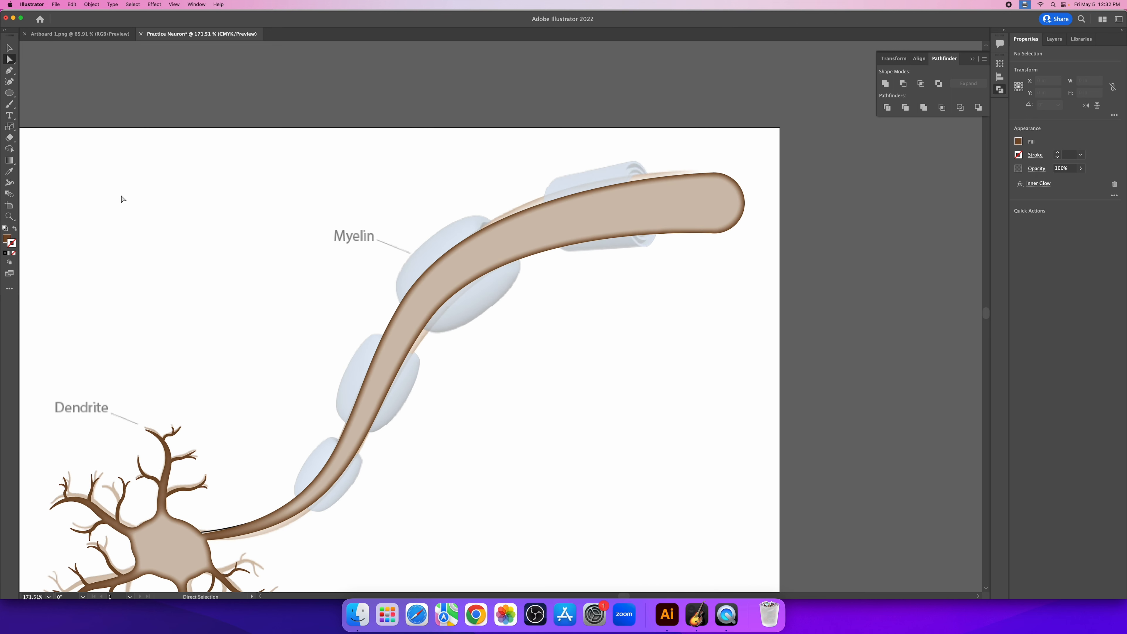
left_click(569, 217)
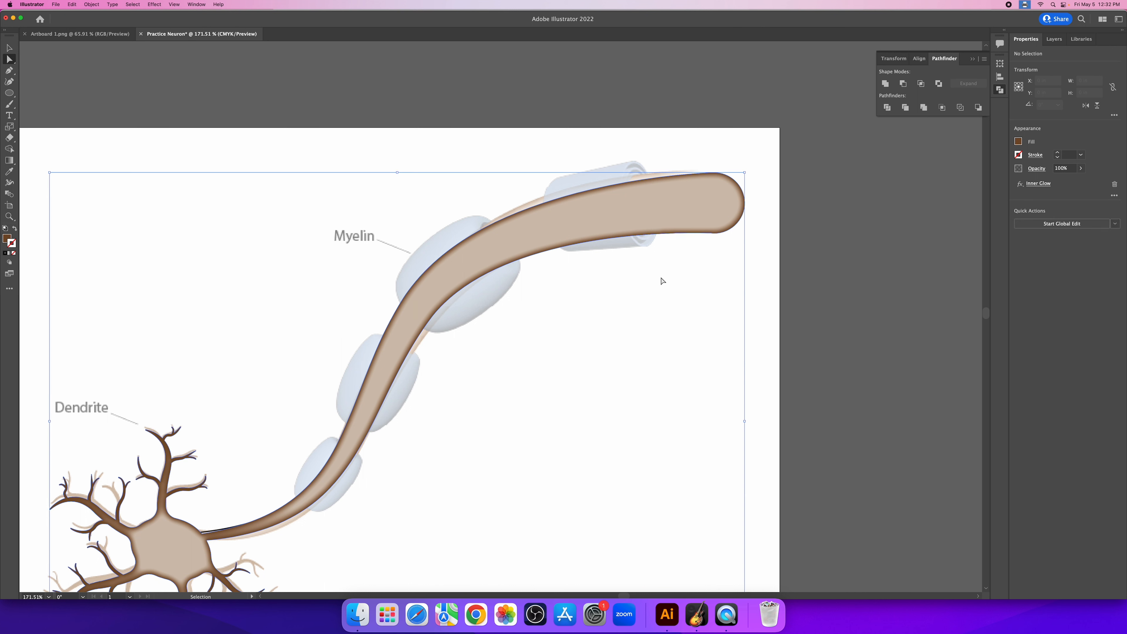
key("super+z")
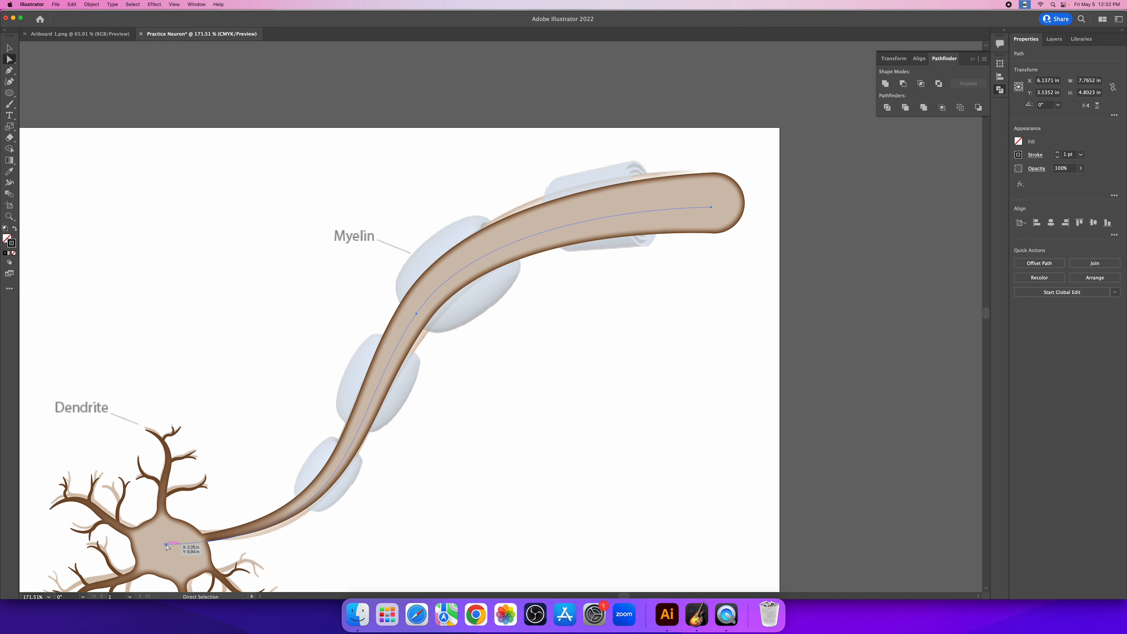
Step: Shift the thin path slightly toward the cell body and bring it to the front of the neuron
left_click_drag(164, 542, 158, 544)
right_click(664, 319)
mouse_move(701, 515)
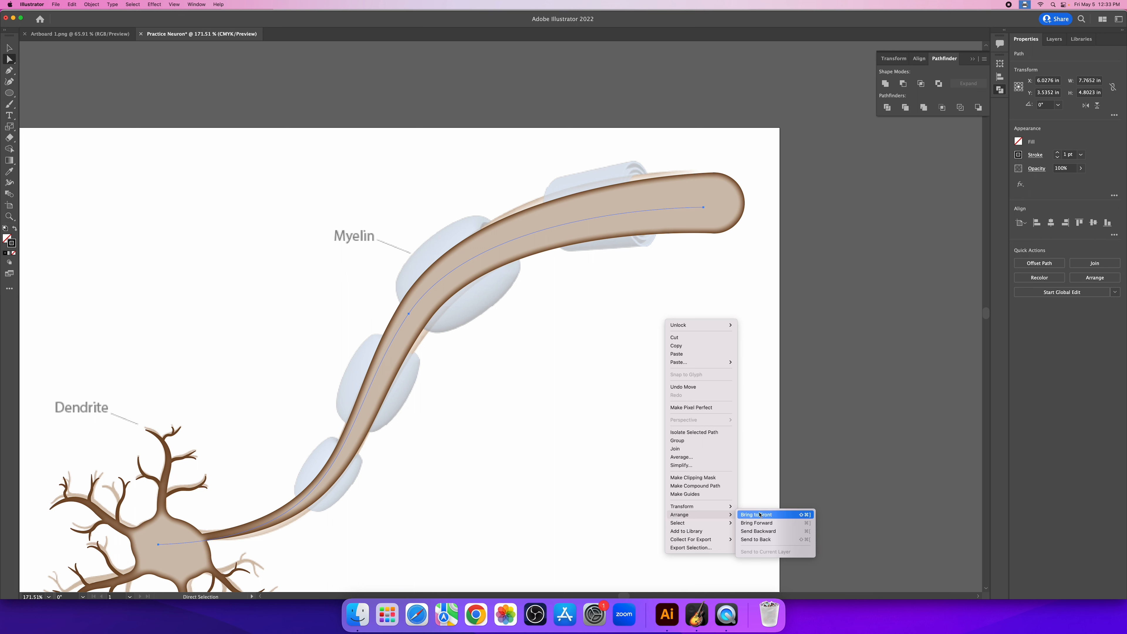
left_click(755, 514)
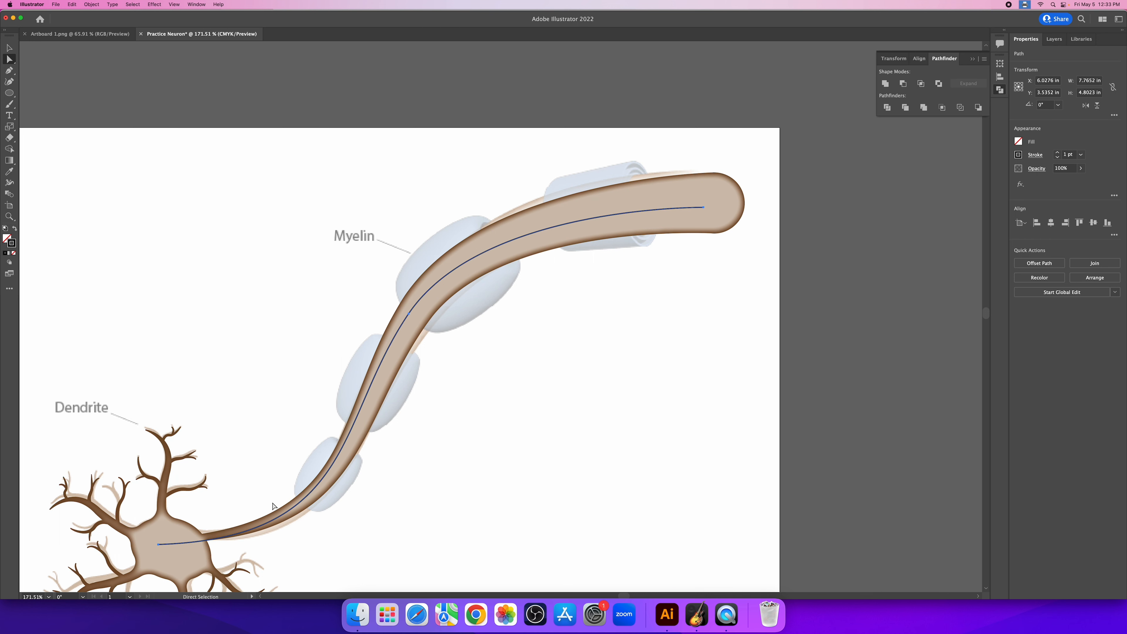
Step: Reshape the thin path by moving its cell-body, middle and far-end anchor points closer to the axon's upper edge
left_click_drag(161, 546, 170, 539)
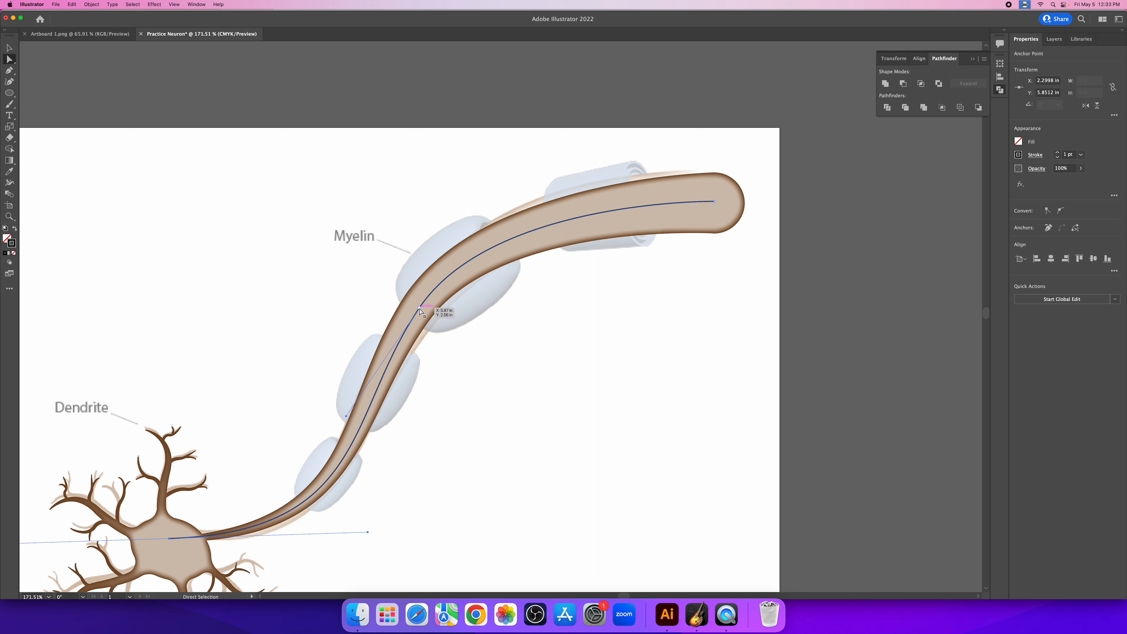
left_click_drag(423, 311, 410, 305)
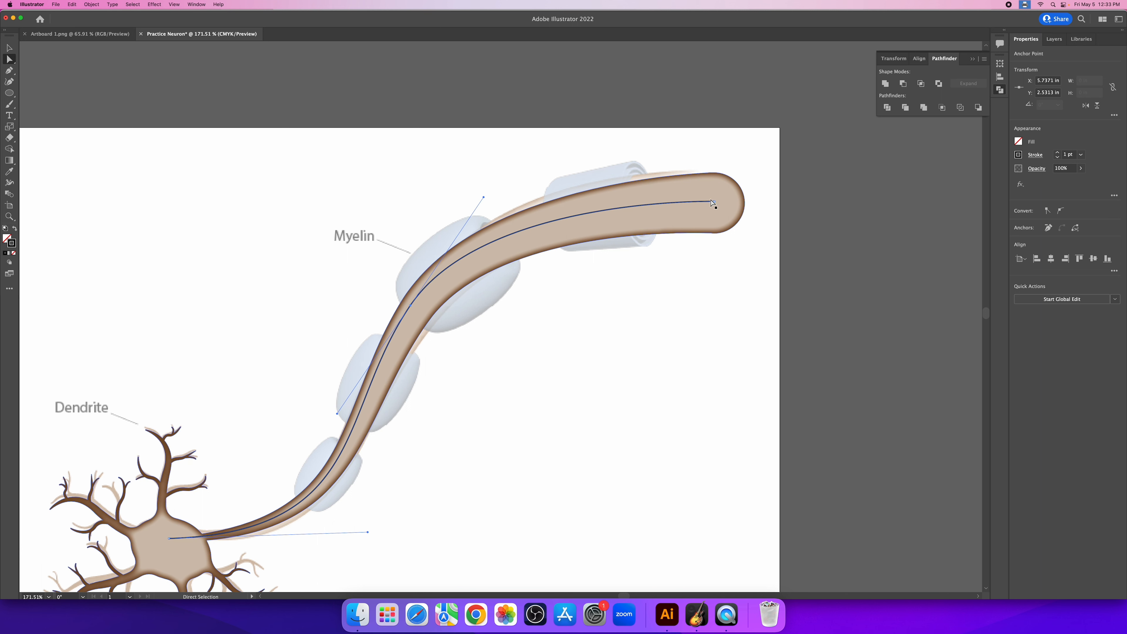
left_click_drag(711, 203, 710, 189)
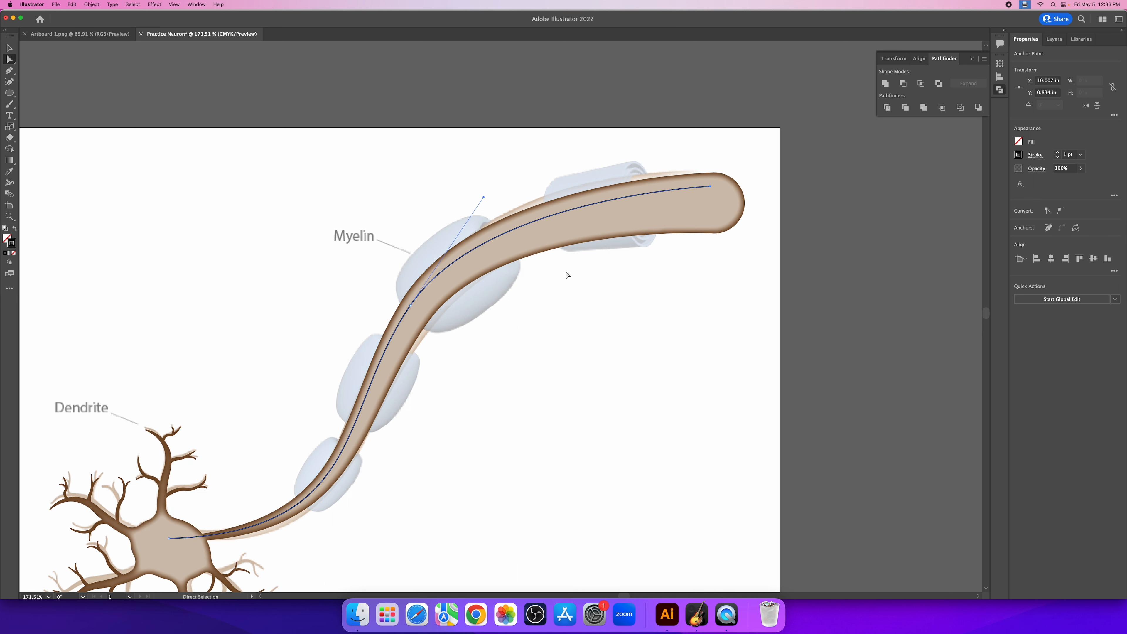
Step: Give the thin path inside the axon a white 5 pt stroke
key("z")
left_click_drag(525, 403, 516, 398)
key("v")
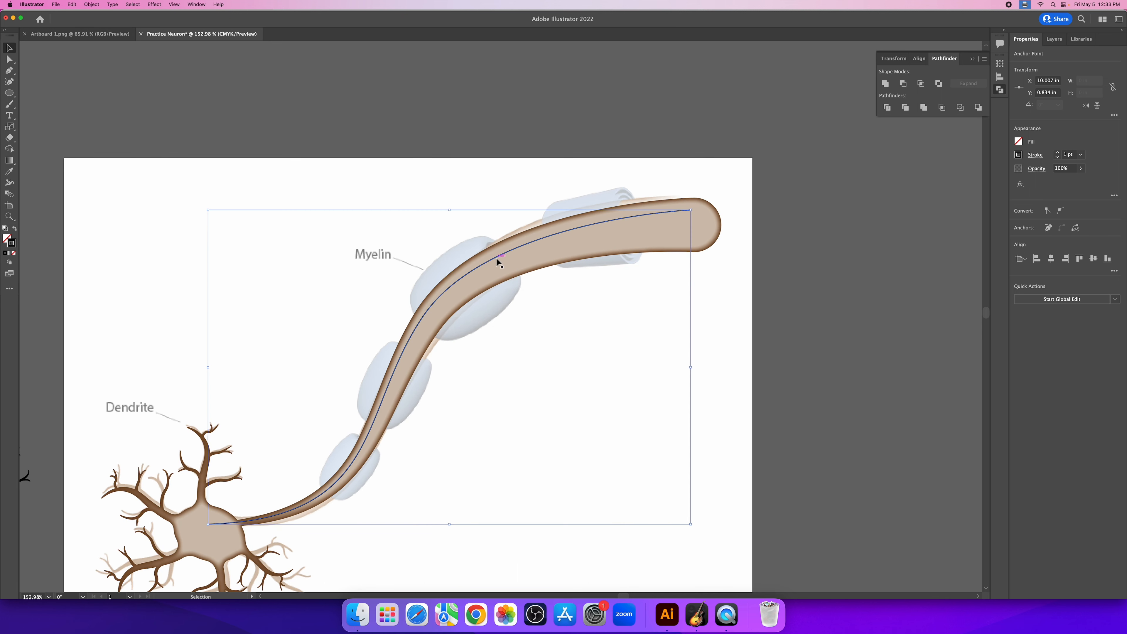
left_click(707, 261)
left_click(677, 212)
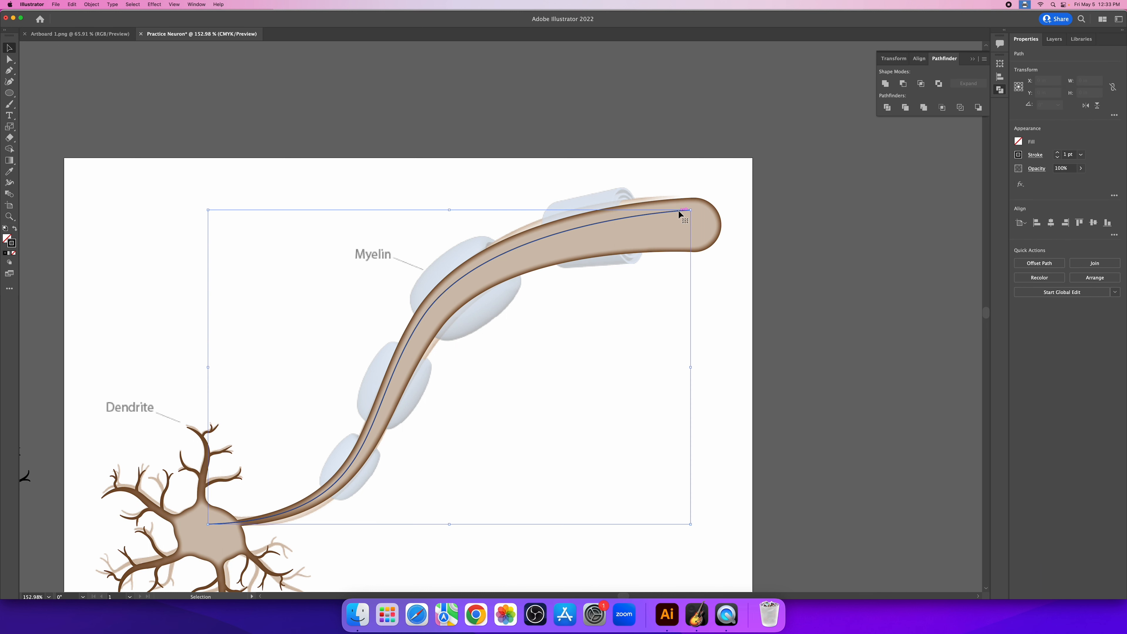
left_click(1019, 154)
left_click(929, 189)
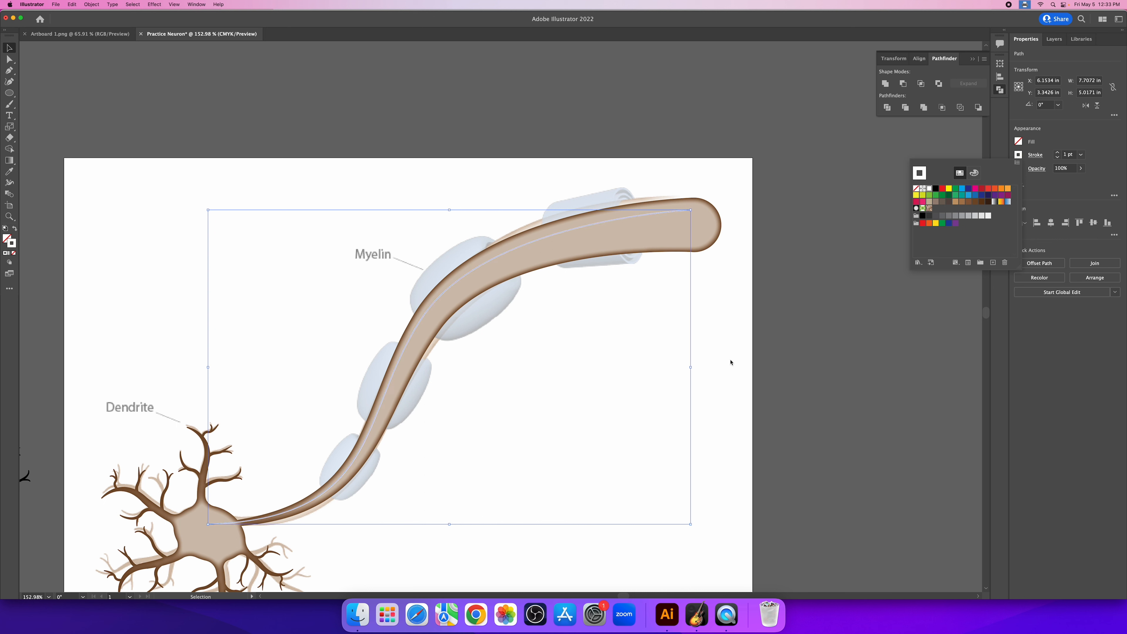
left_click(1057, 153)
left_click(1056, 153)
left_click(1057, 153)
left_click(1056, 152)
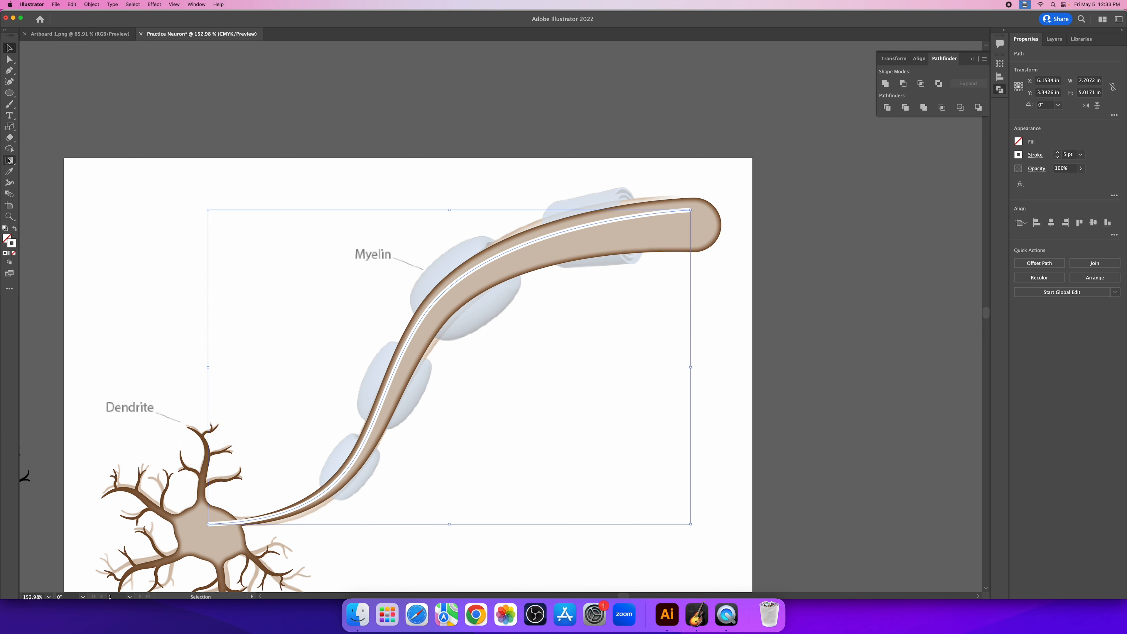
Step: Widen the white stroke at the axon's far end with the Width tool
left_click(9, 182)
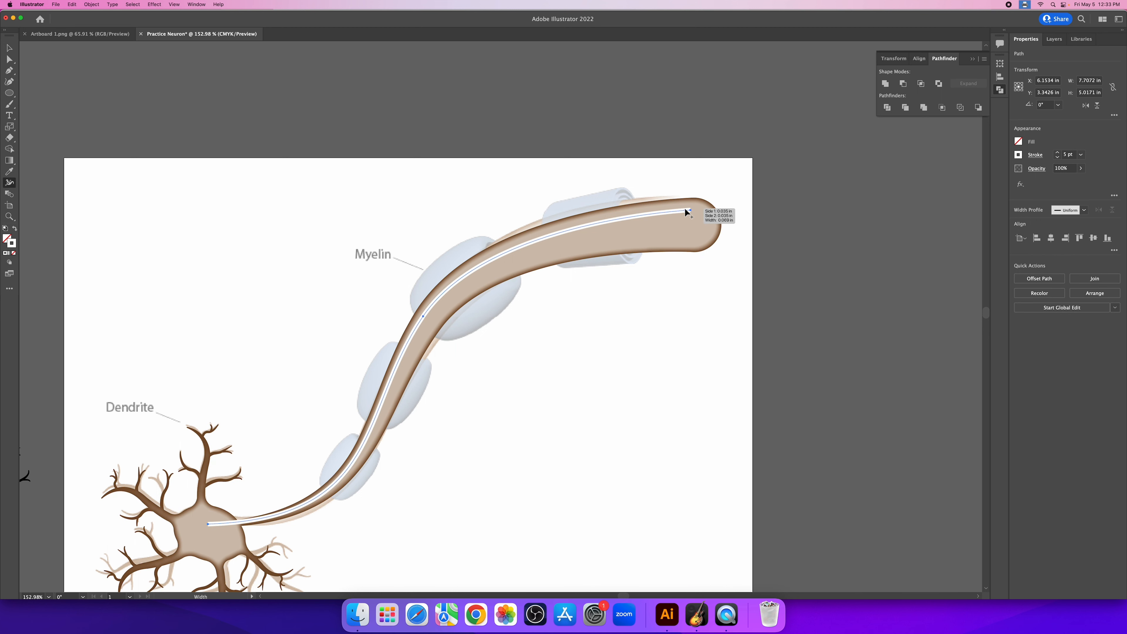
left_click_drag(686, 210, 686, 215)
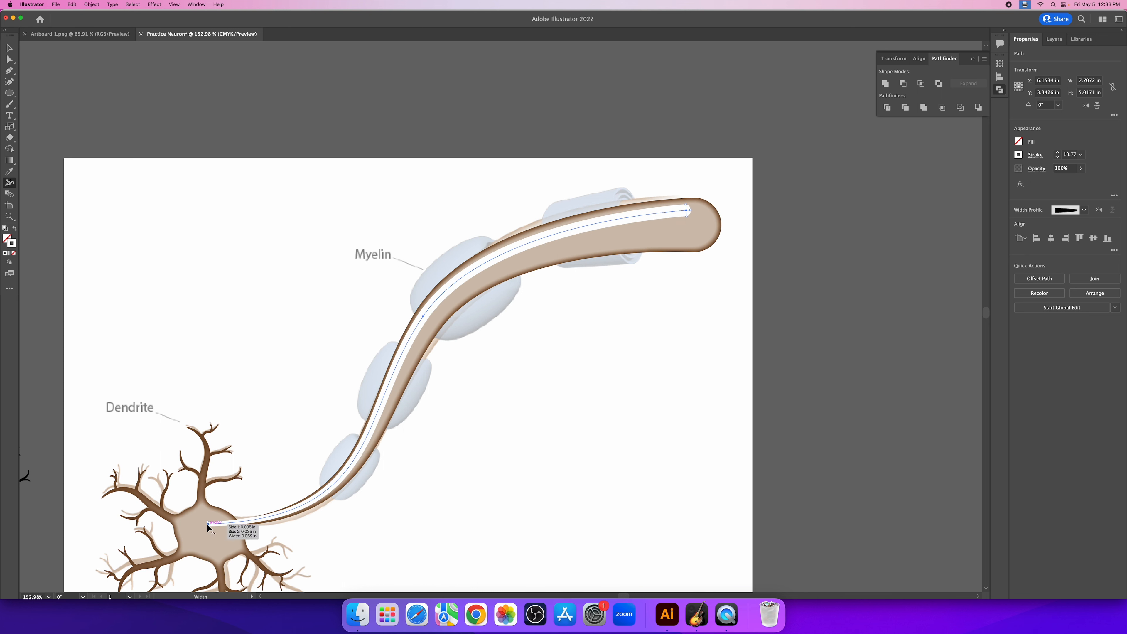
key("a")
left_click_drag(207, 524, 254, 520)
key("super+z")
Step: Taper the white stroke's end inside the cell body to a fine point with the Width tool
key("z")
left_click_drag(187, 566, 400, 402)
scroll(401, 399, "left", 3)
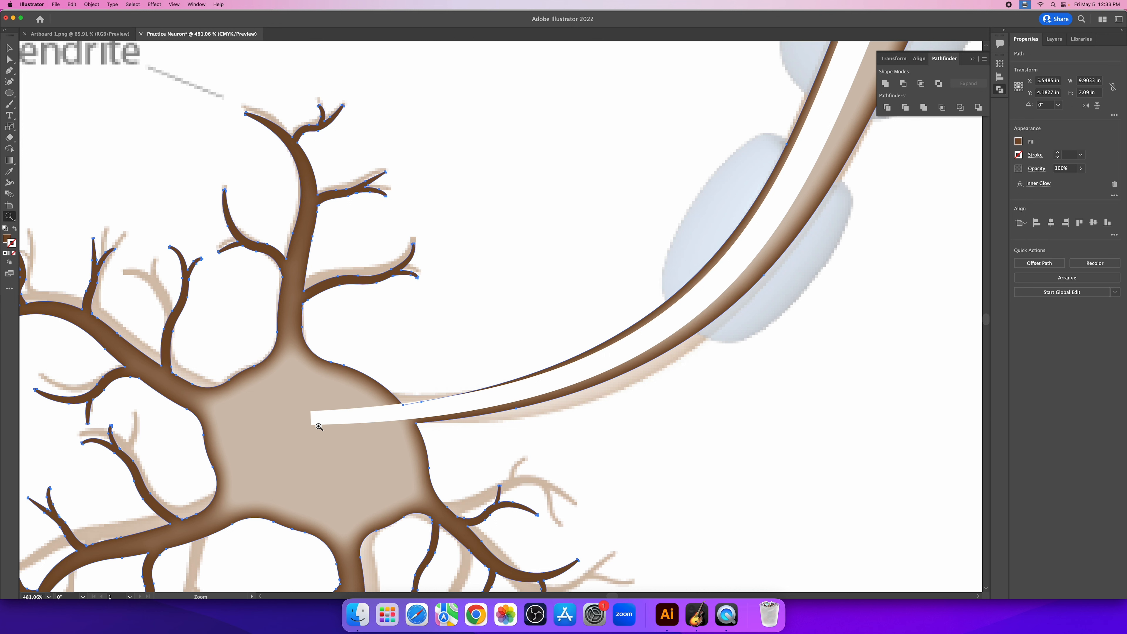
left_click(9, 183)
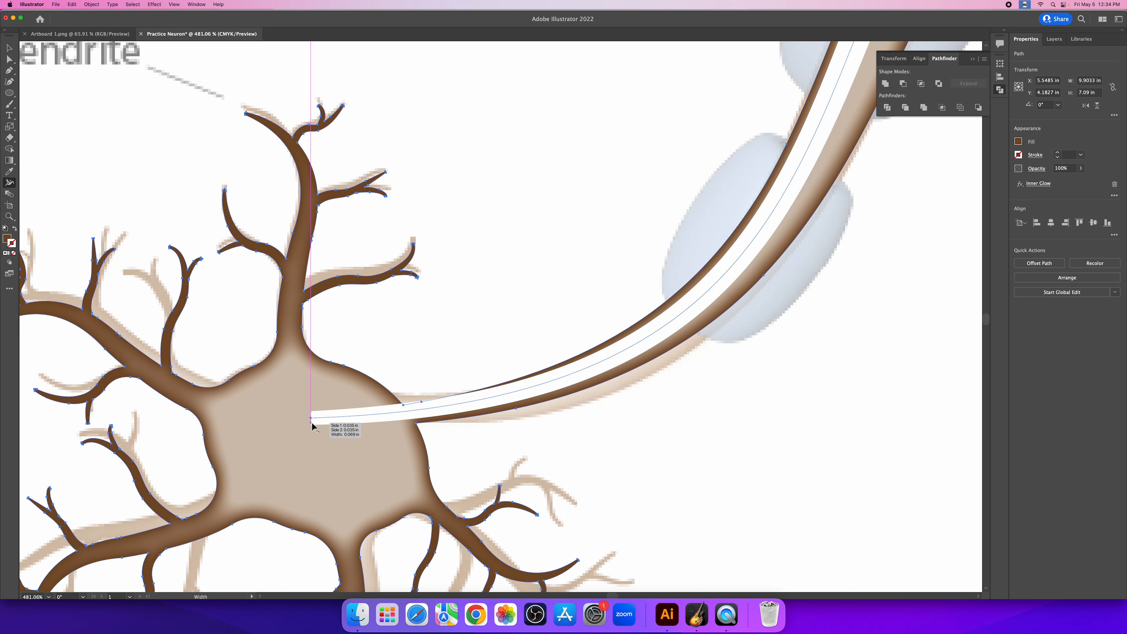
left_click_drag(310, 427, 314, 421)
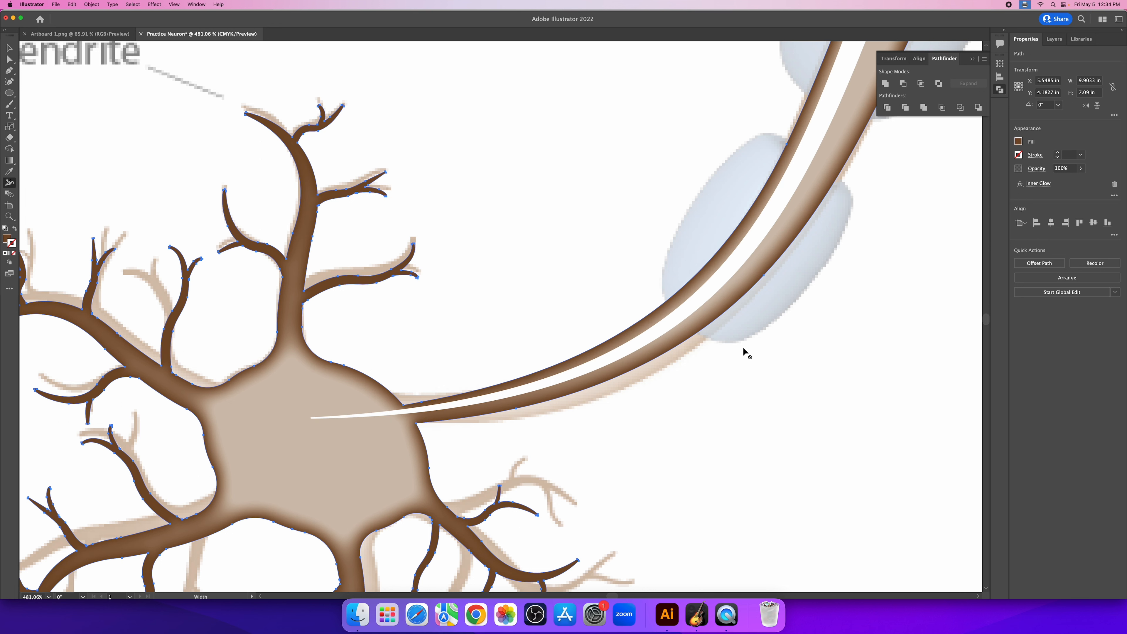
left_click_drag(695, 345, 577, 345)
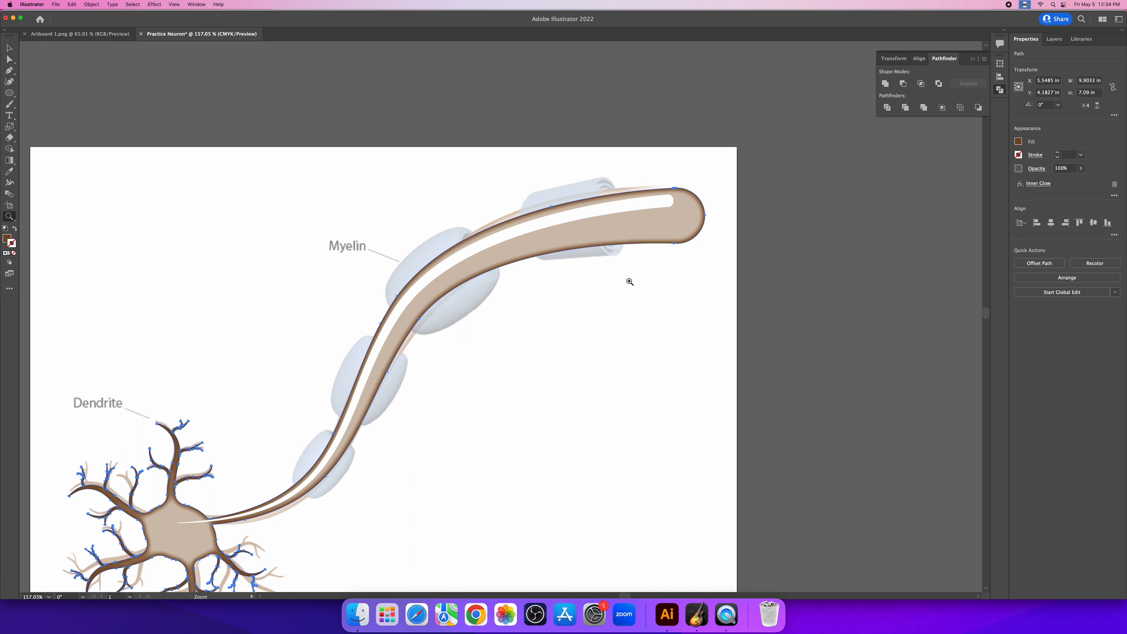
key("v")
left_click(832, 357)
Step: Apply a Gaussian Blur with a radius of 12.3185 pixels to the tapered white stroke along the axon
scroll(666, 397, "left", 4)
scroll(667, 398, "up", 1)
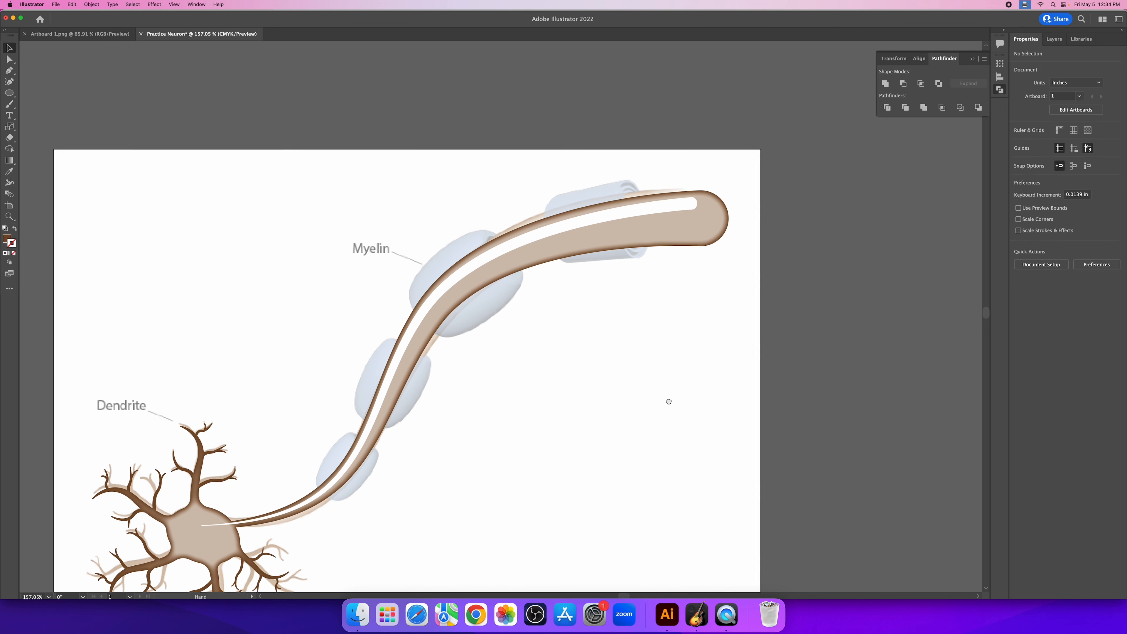
left_click(682, 228)
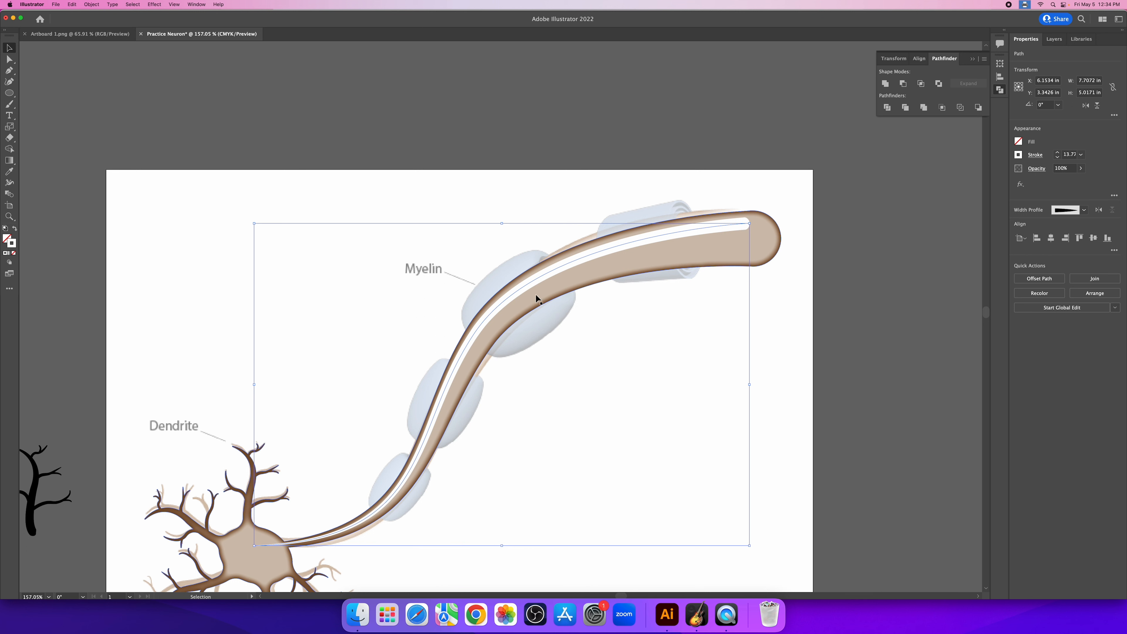
left_click(156, 6)
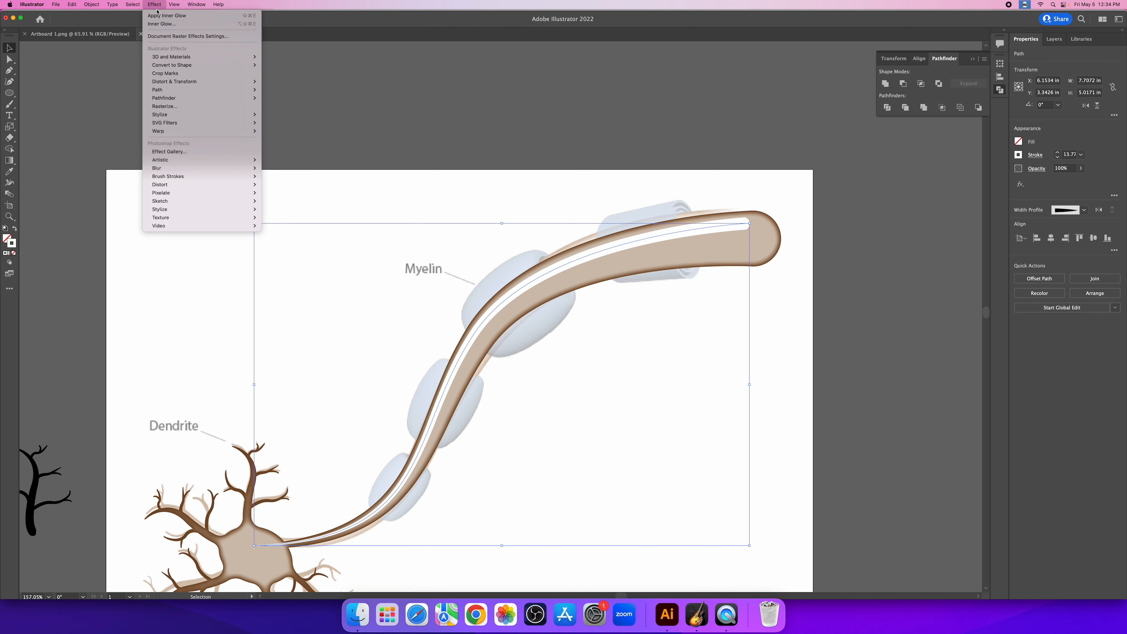
mouse_move(170, 200)
mouse_move(239, 168)
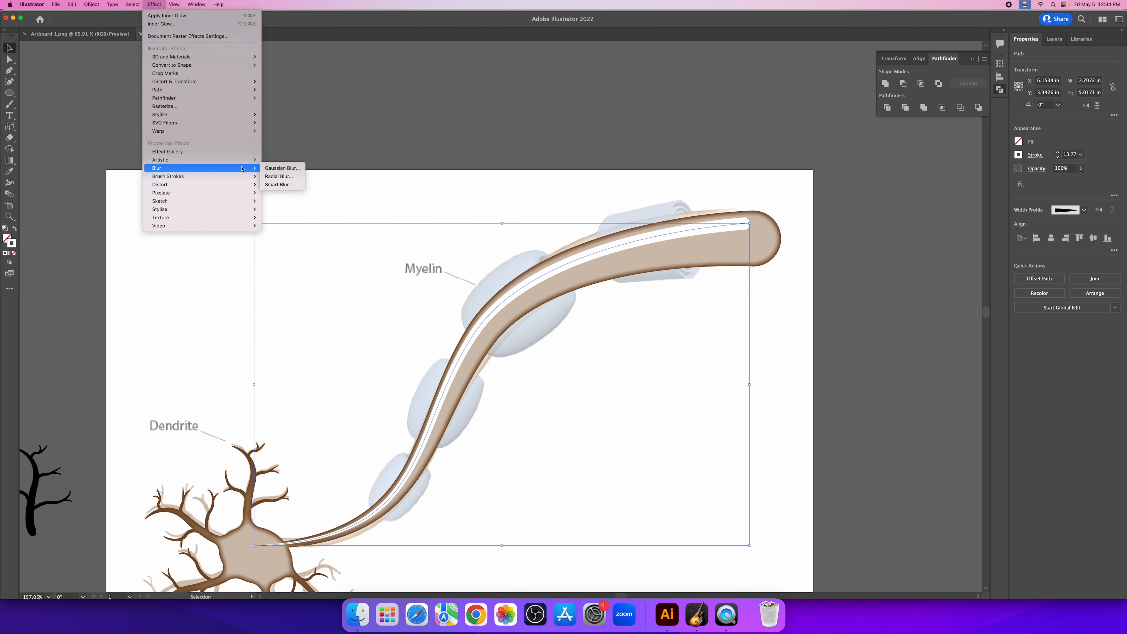
left_click(292, 169)
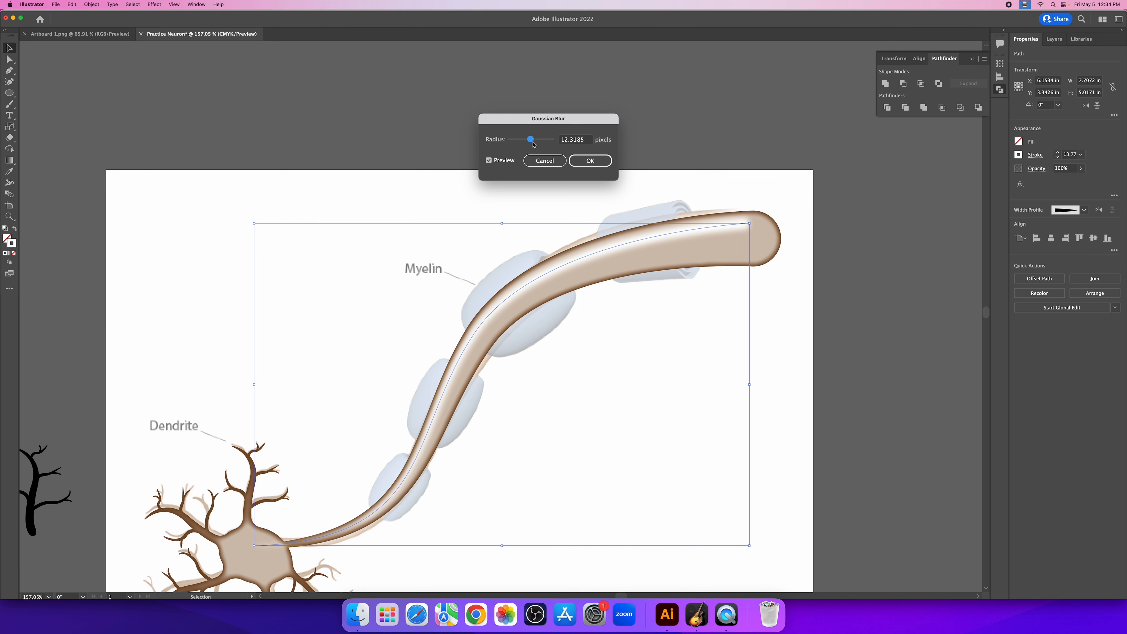
left_click(595, 166)
left_click(821, 276)
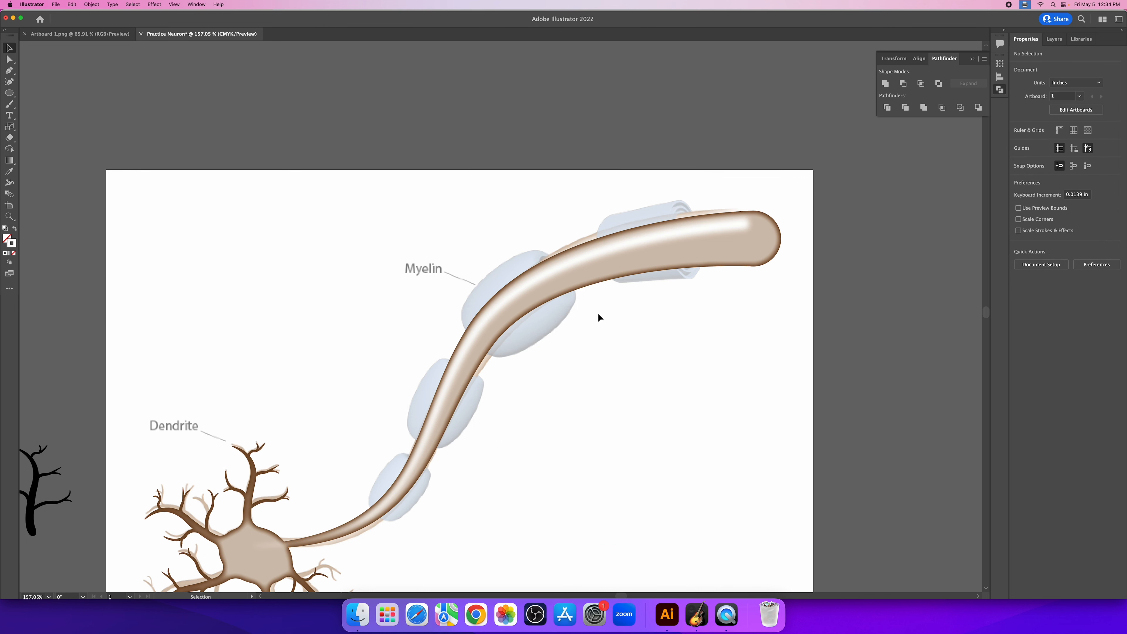
Step: Duplicate the blurred white highlight slightly below the original on the axon
key("z")
left_click(460, 410, "alt")
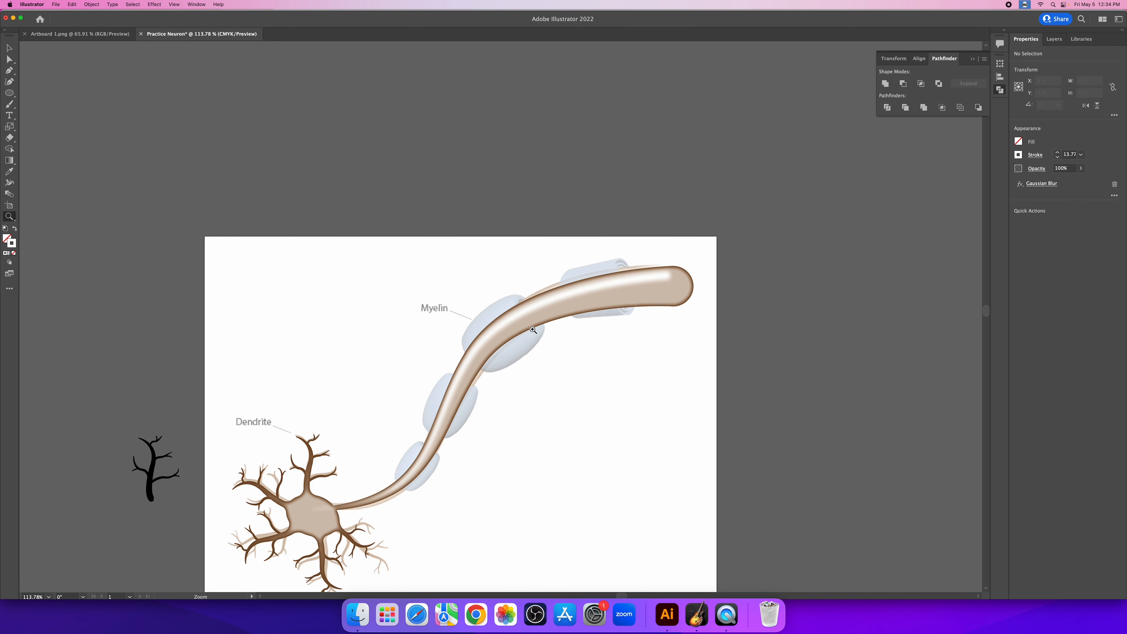
left_click(539, 345)
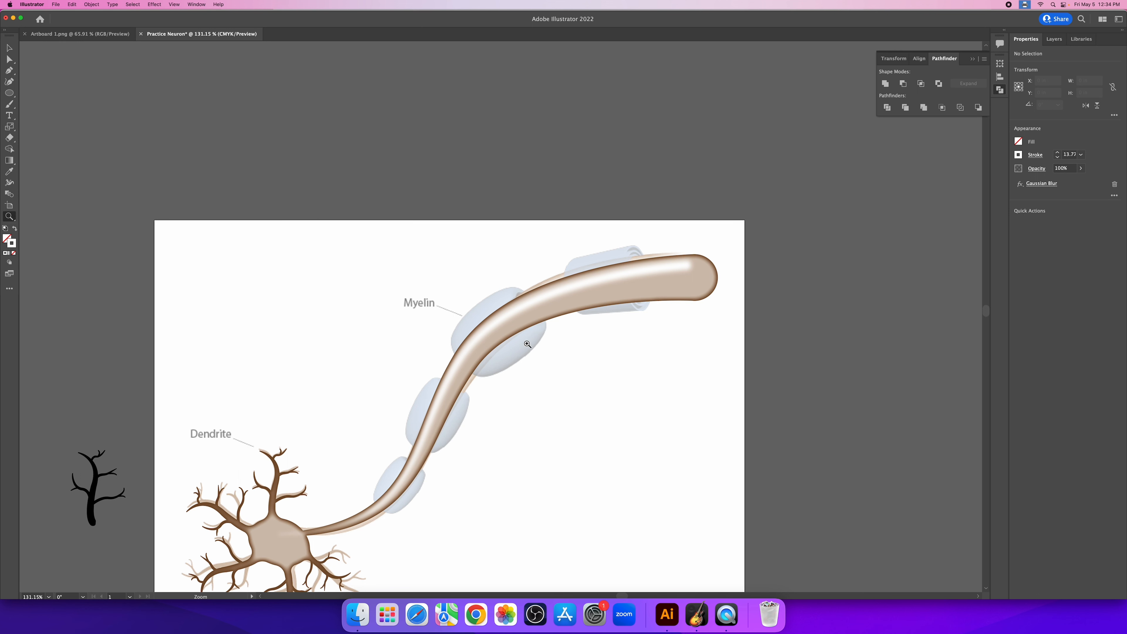
left_click(540, 352)
key("v")
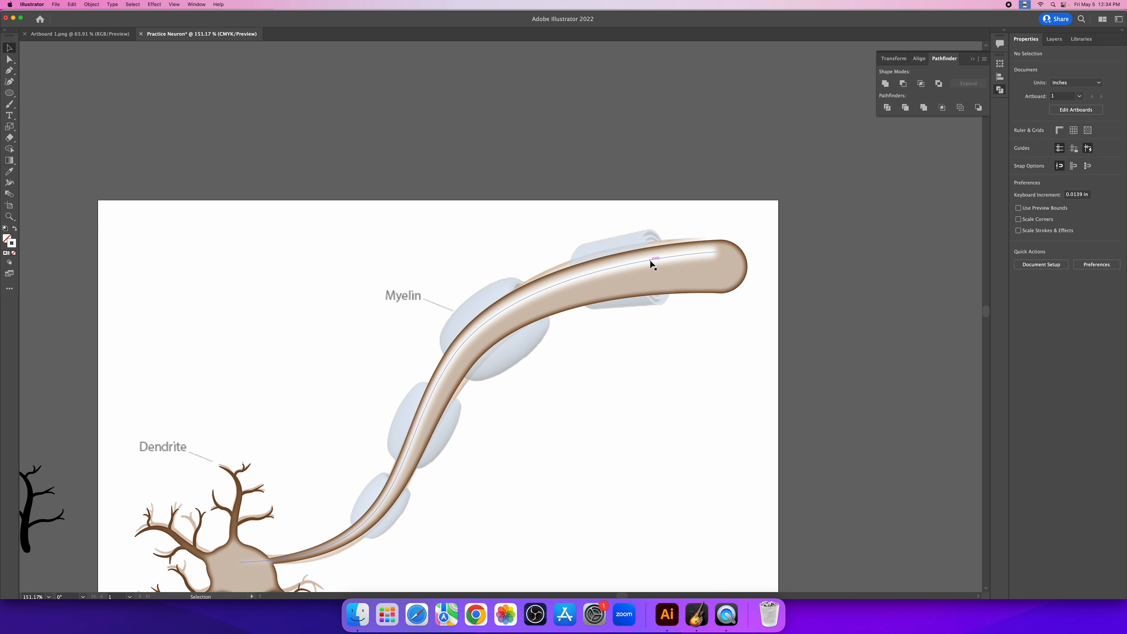
left_click_drag(650, 261, 653, 270)
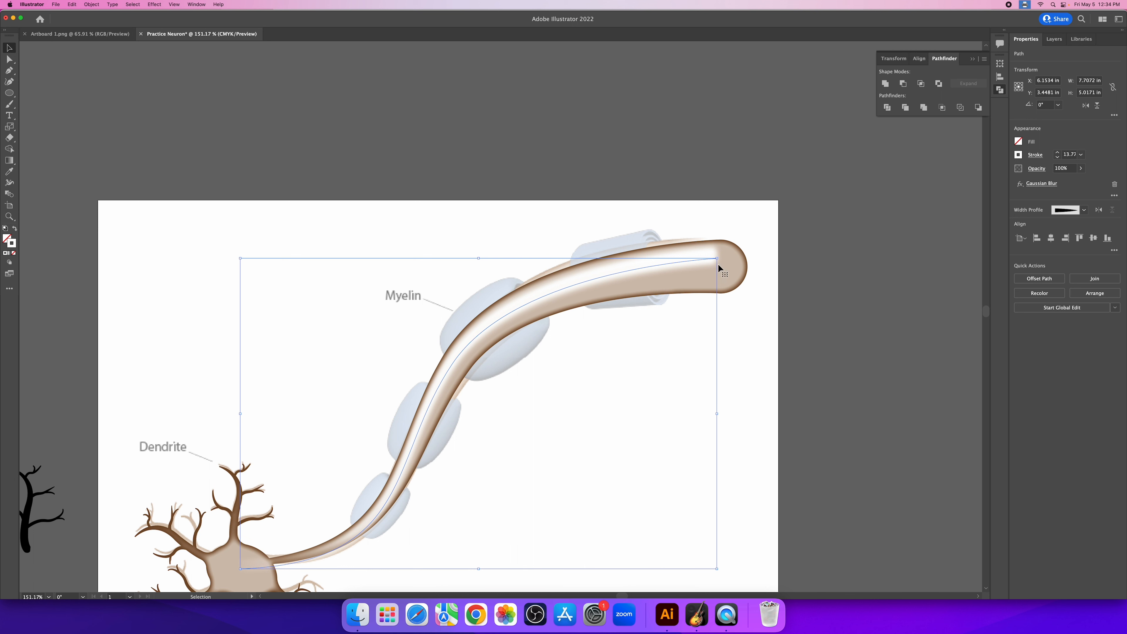
Step: Reshape the duplicated highlight to follow the axon's lower edge by moving its far-end, middle and cell-body anchor points
key("a")
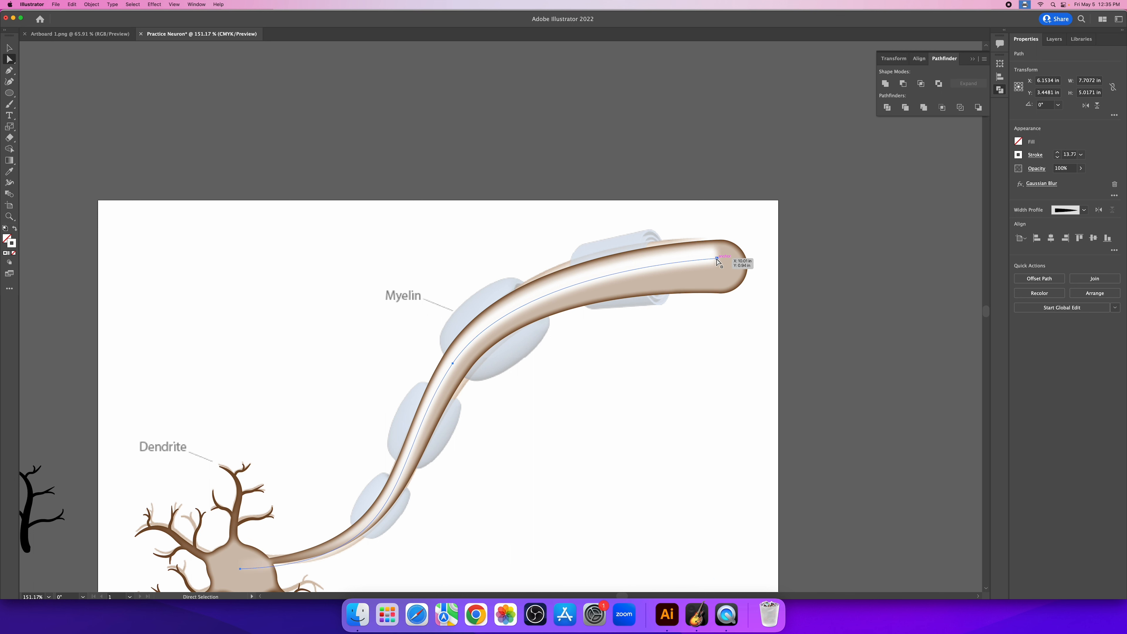
left_click_drag(716, 258, 719, 284)
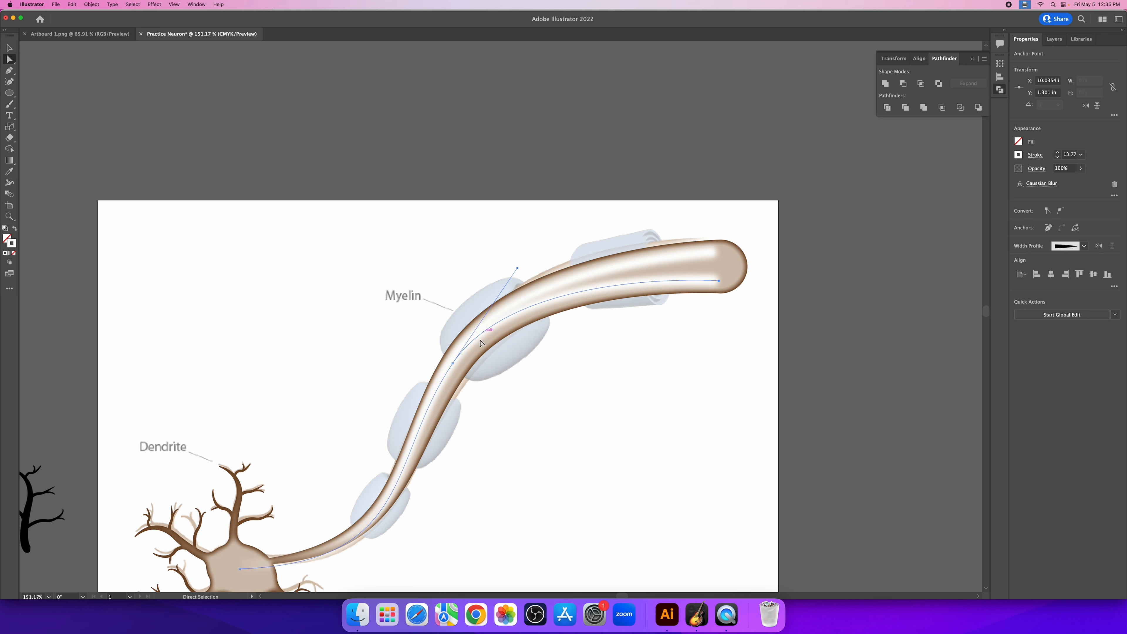
left_click_drag(457, 366, 460, 371)
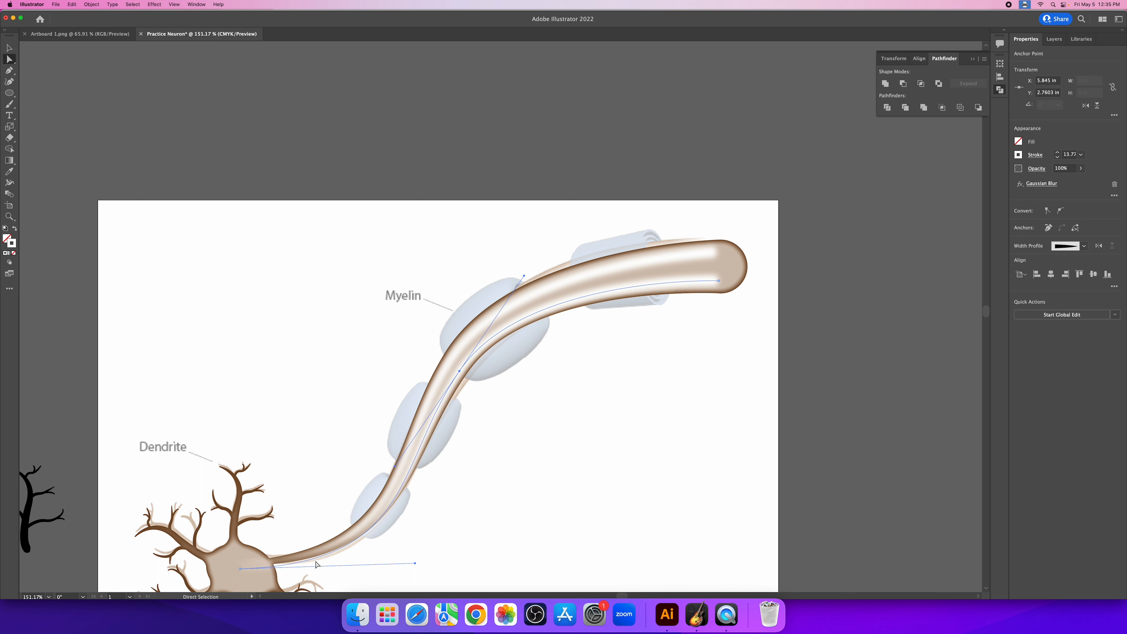
left_click_drag(240, 568, 240, 563)
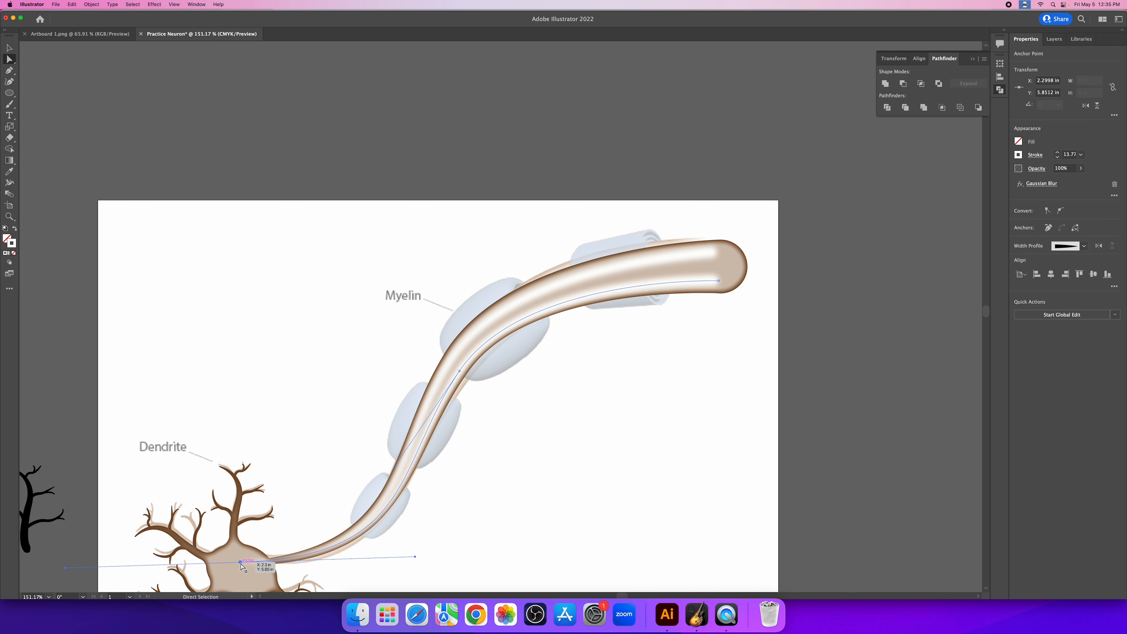
Step: Change the lower blurred copy's stroke colour from white to a light brown swatch and deselect it
left_click(639, 287)
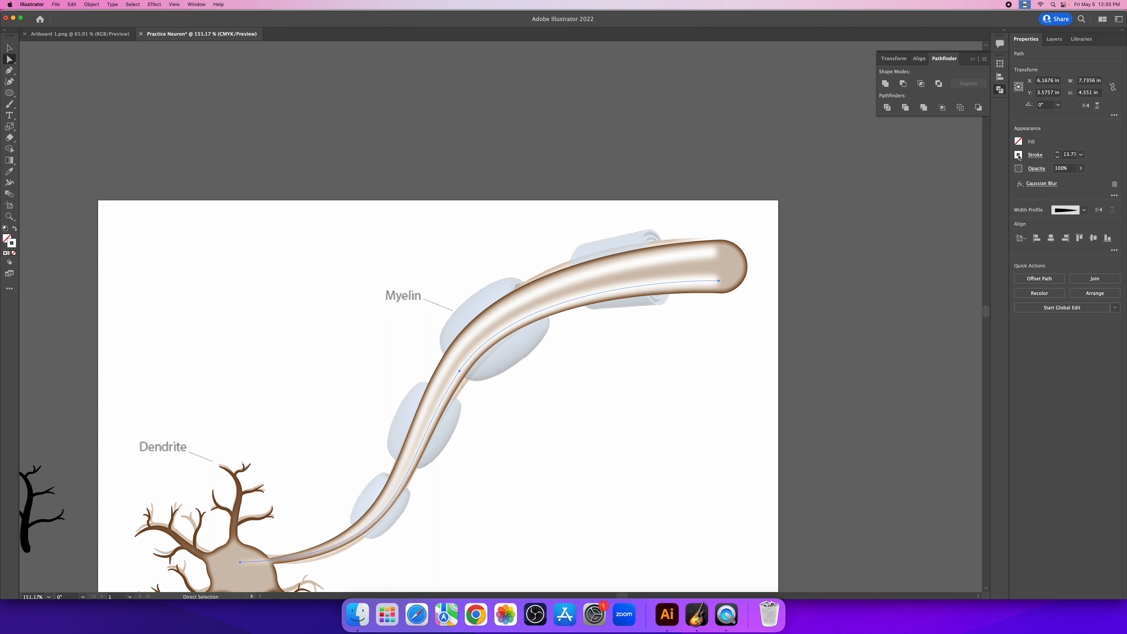
left_click(1019, 156)
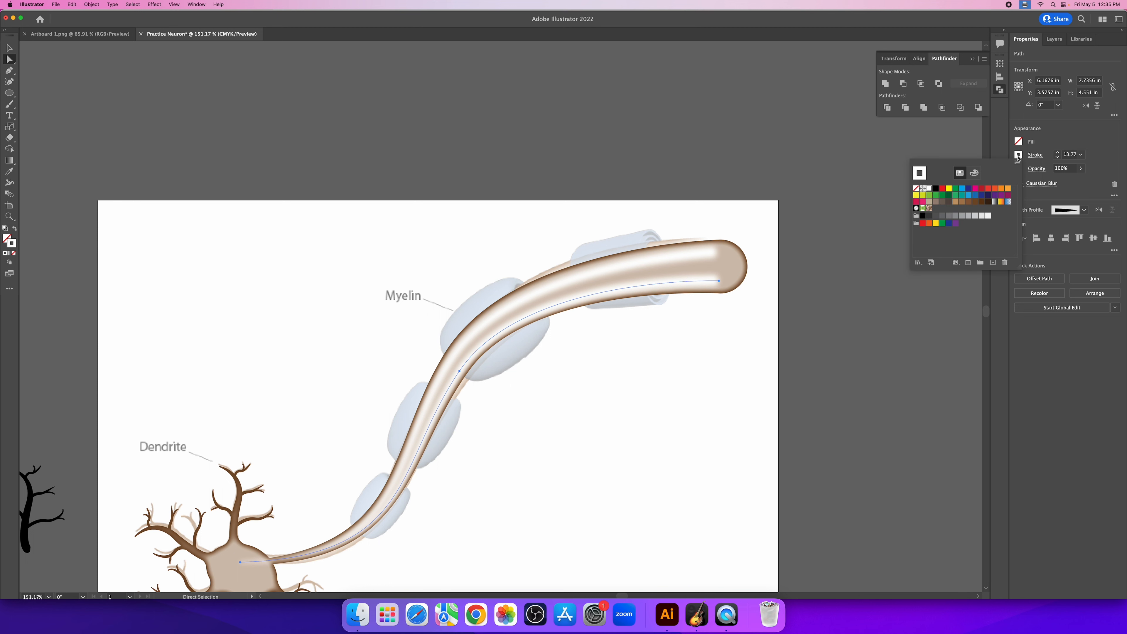
left_click(969, 202)
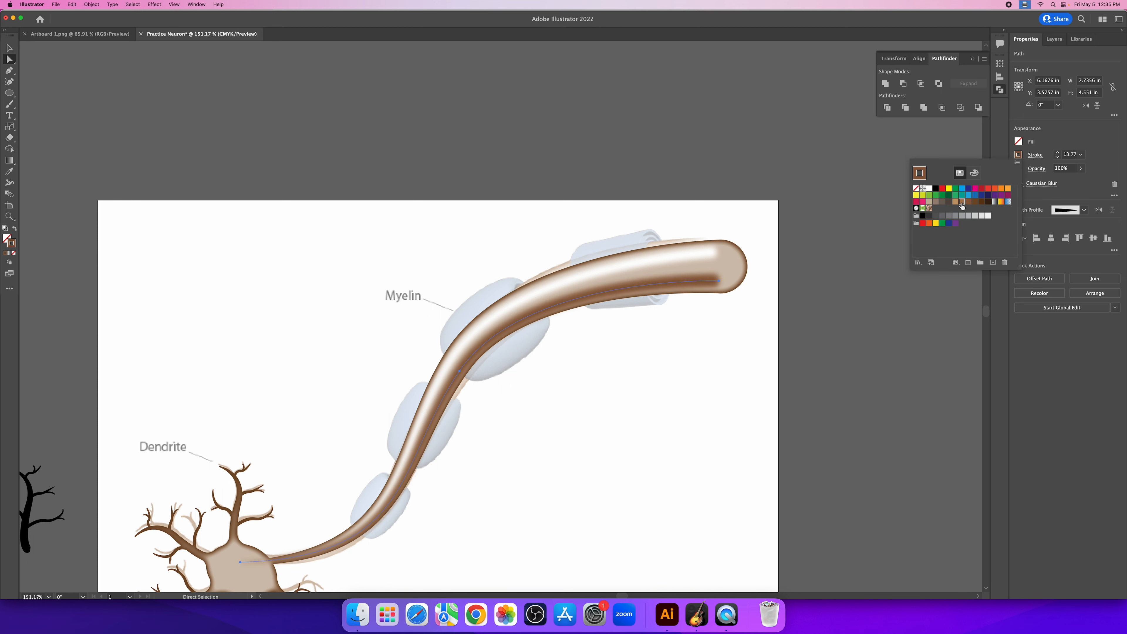
left_click(962, 202)
left_click(734, 355)
left_click(732, 355)
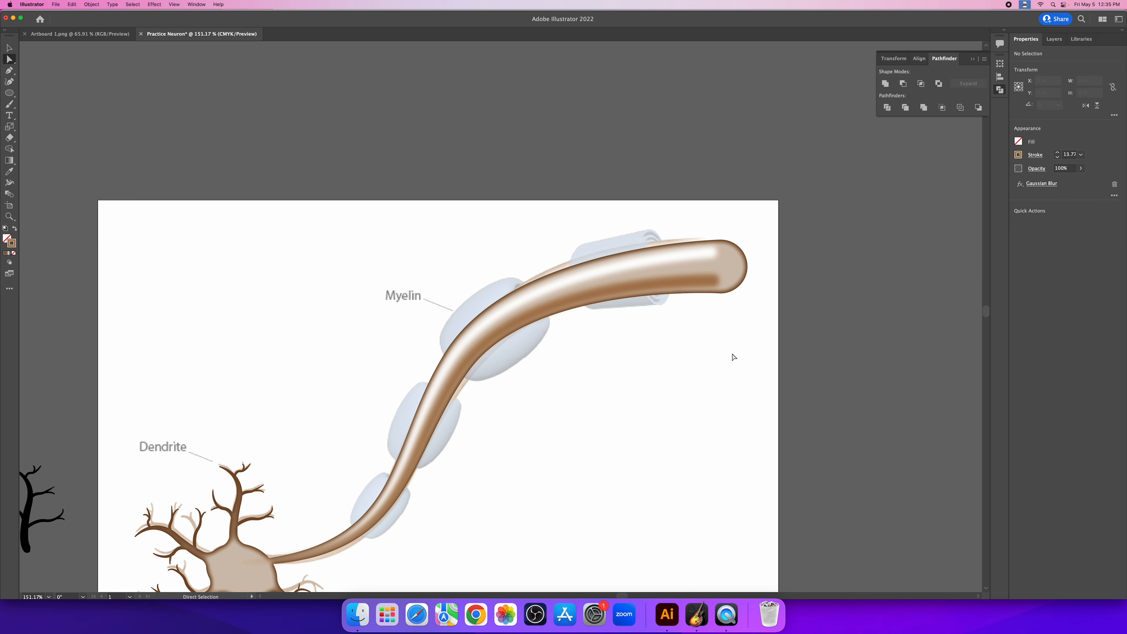
Step: Examine the highlight and shadow shading along the axon from the cell body to its far end
key("z")
left_click(700, 353, "alt")
left_click_drag(700, 353, 603, 373)
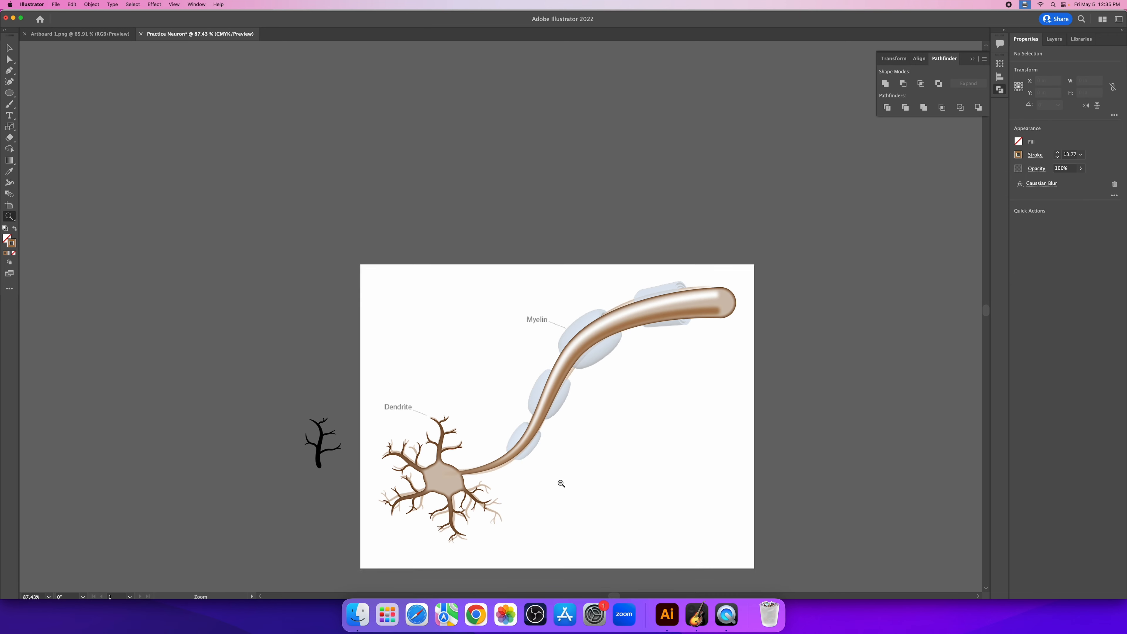
left_click_drag(503, 491, 712, 494)
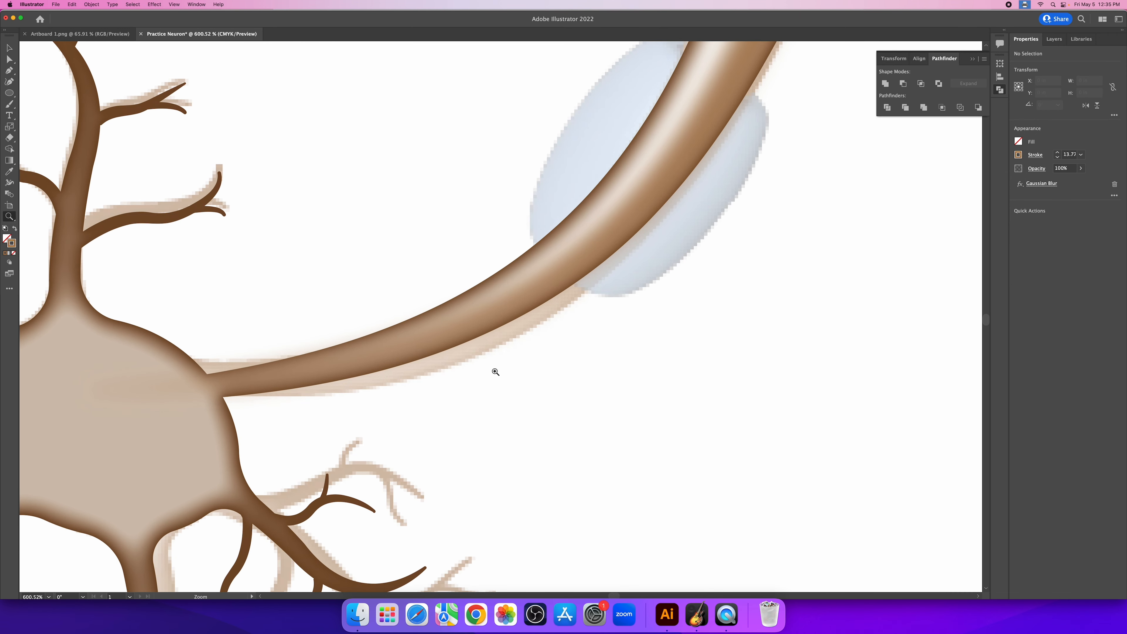
left_click_drag(772, 252, 742, 245)
left_click_drag(872, 225, 517, 460)
left_click_drag(741, 293, 600, 473)
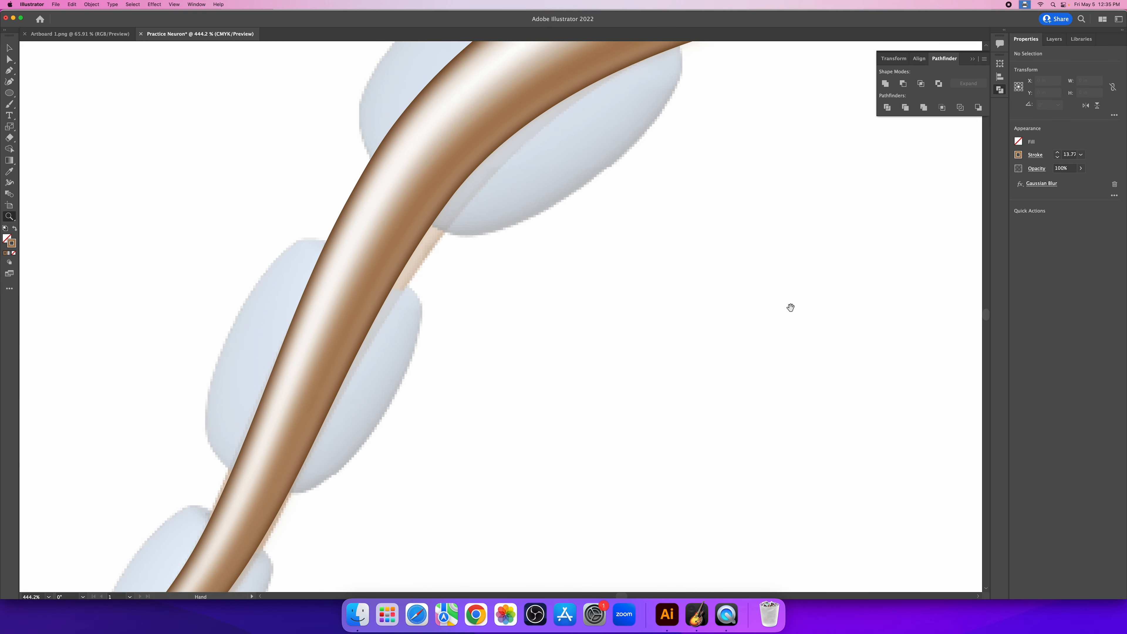
left_click_drag(790, 308, 476, 519)
left_click_drag(725, 321, 671, 377)
left_click_drag(624, 407, 642, 319)
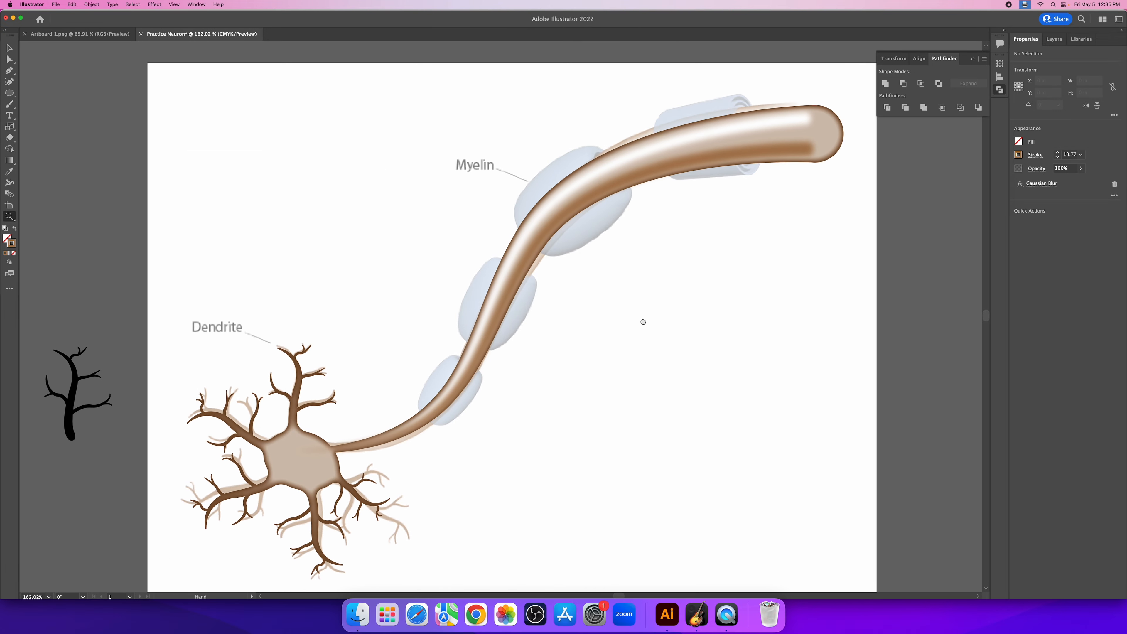
Step: Collapse the Pathfinder options, then show the 3D and Materials options and dock them with the other collapsed ones
left_click_drag(747, 190, 711, 239)
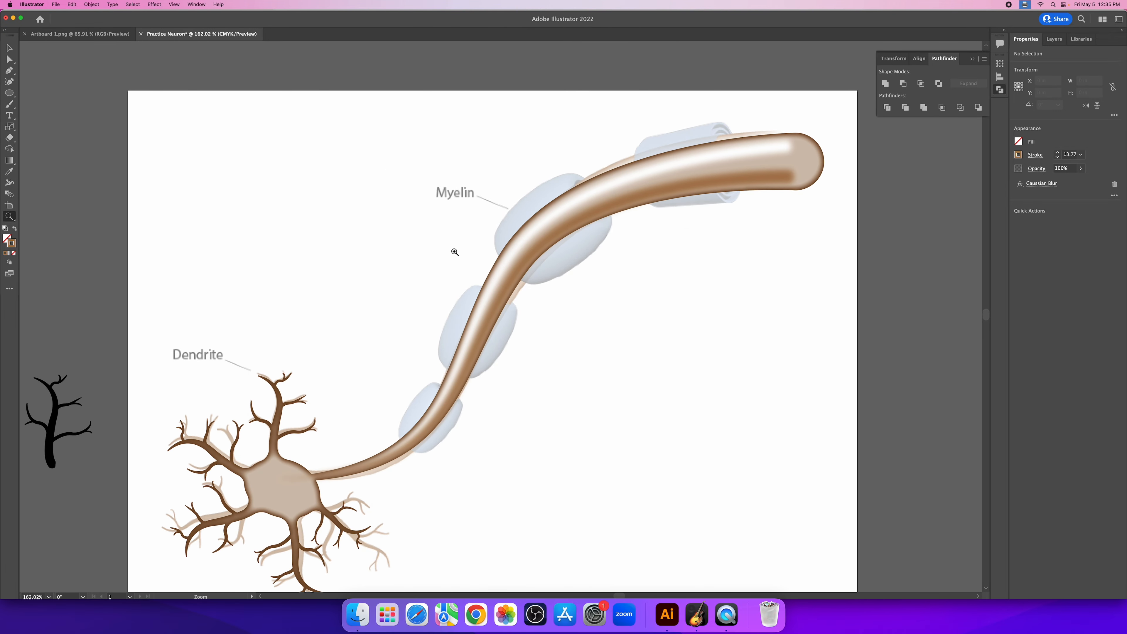
key("v")
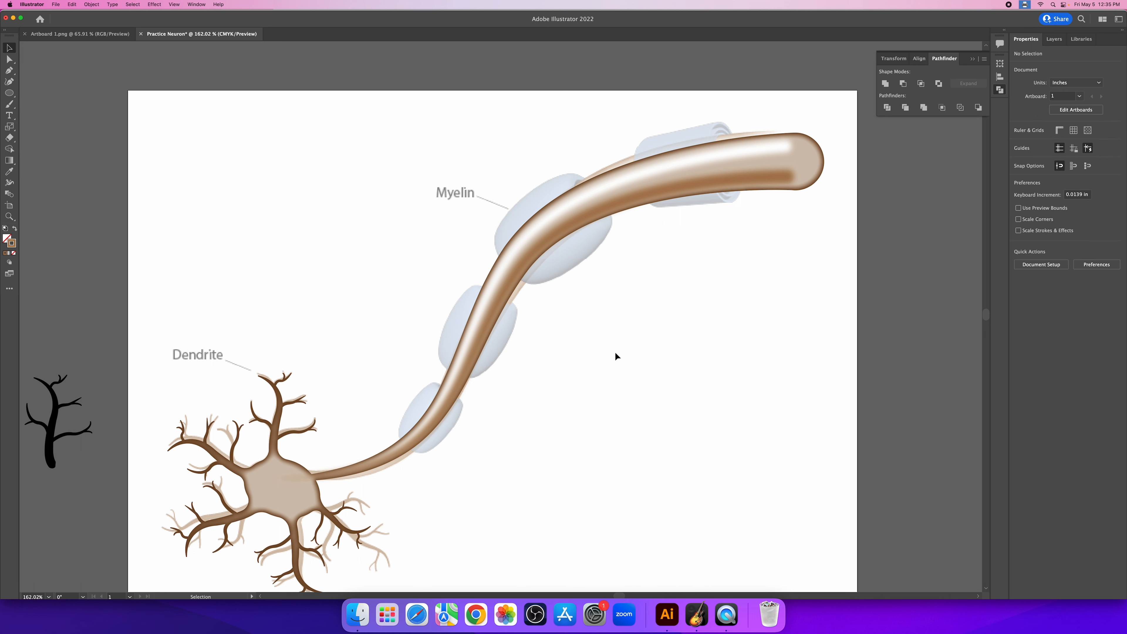
left_click(972, 60)
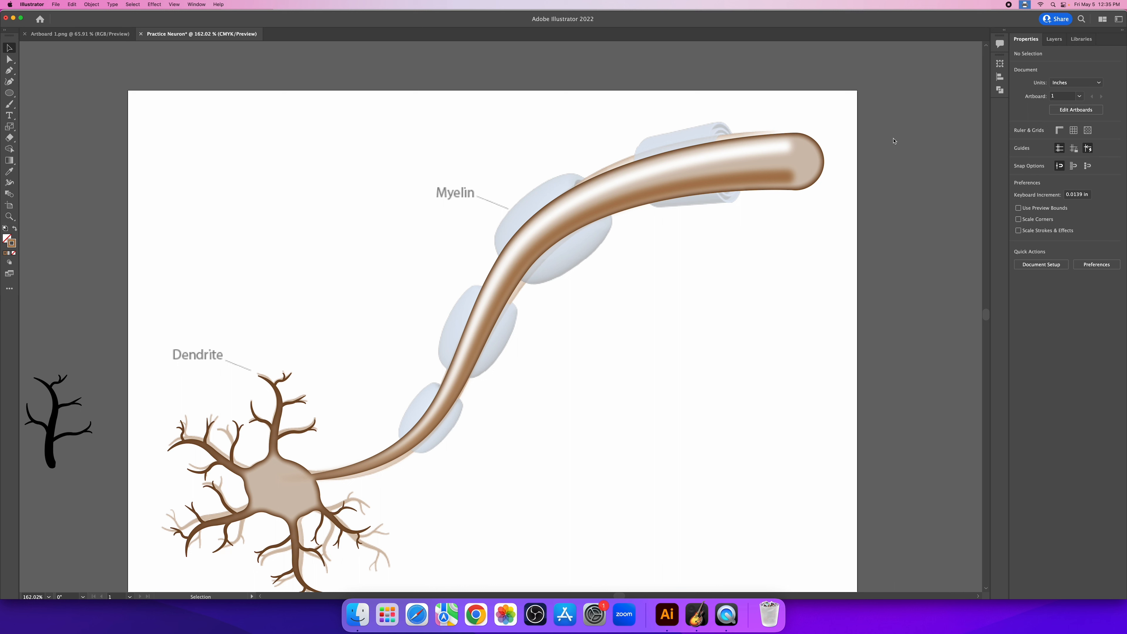
left_click(197, 5)
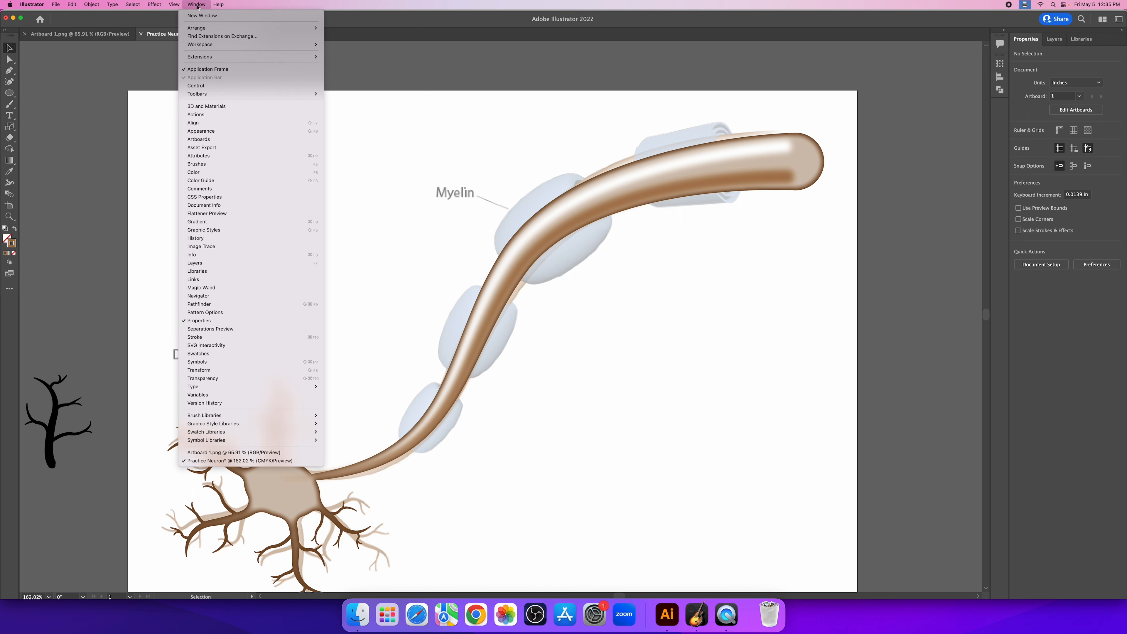
left_click(234, 108)
left_click_drag(355, 48, 997, 116)
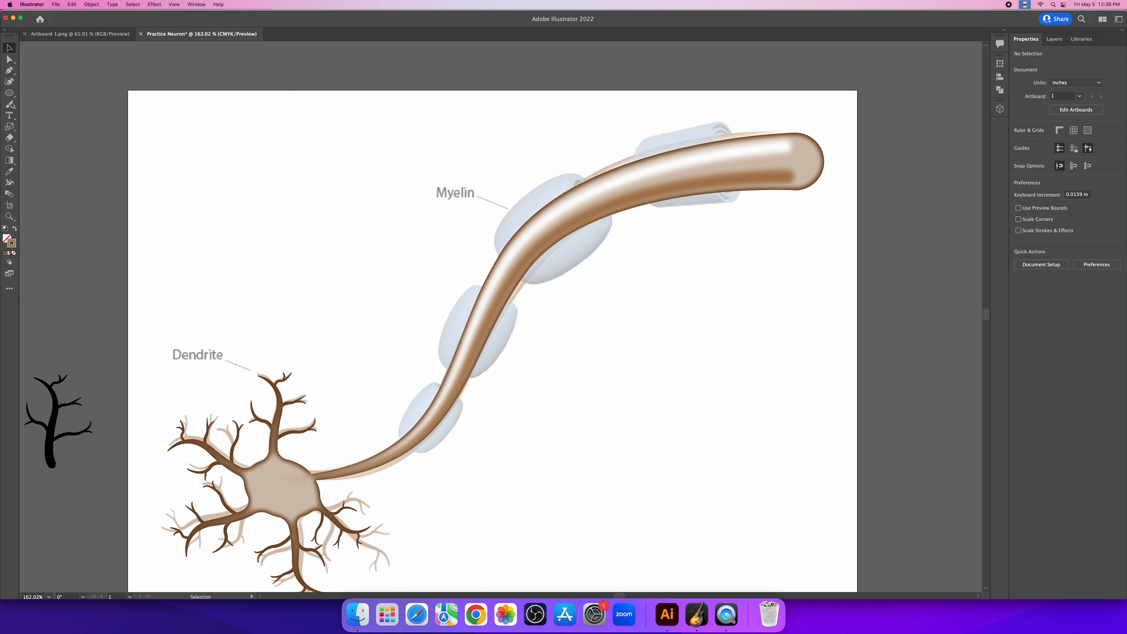
Step: Draw a closed five-sided shape with the Pen tool in the empty area below the axon, with a straight side facing the axon
left_click(9, 71)
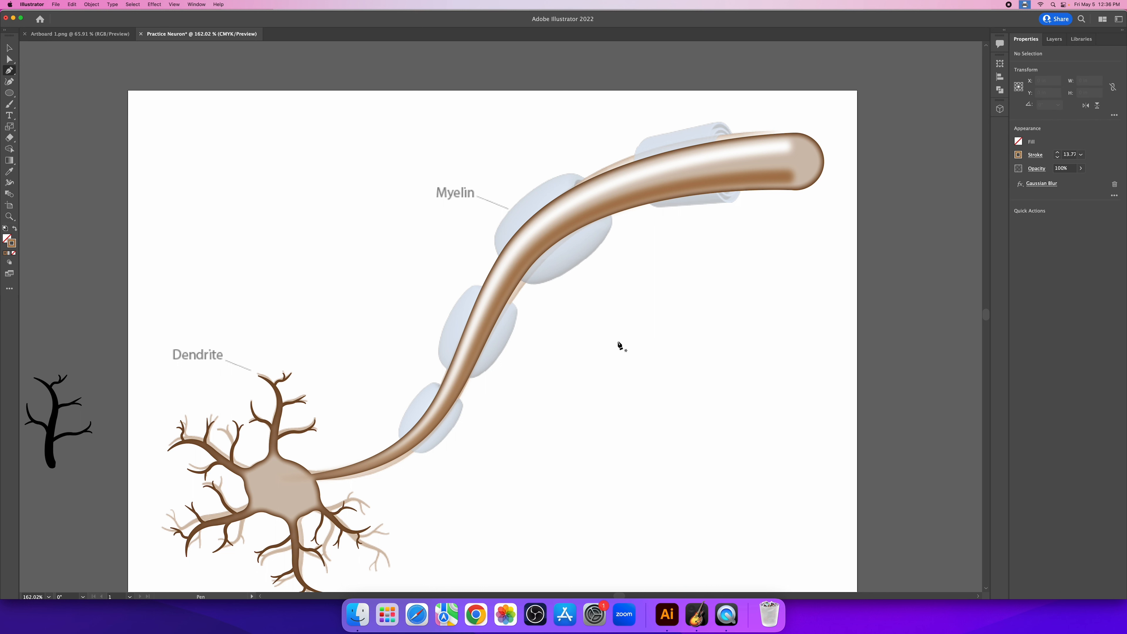
left_click(651, 291)
left_click(651, 358)
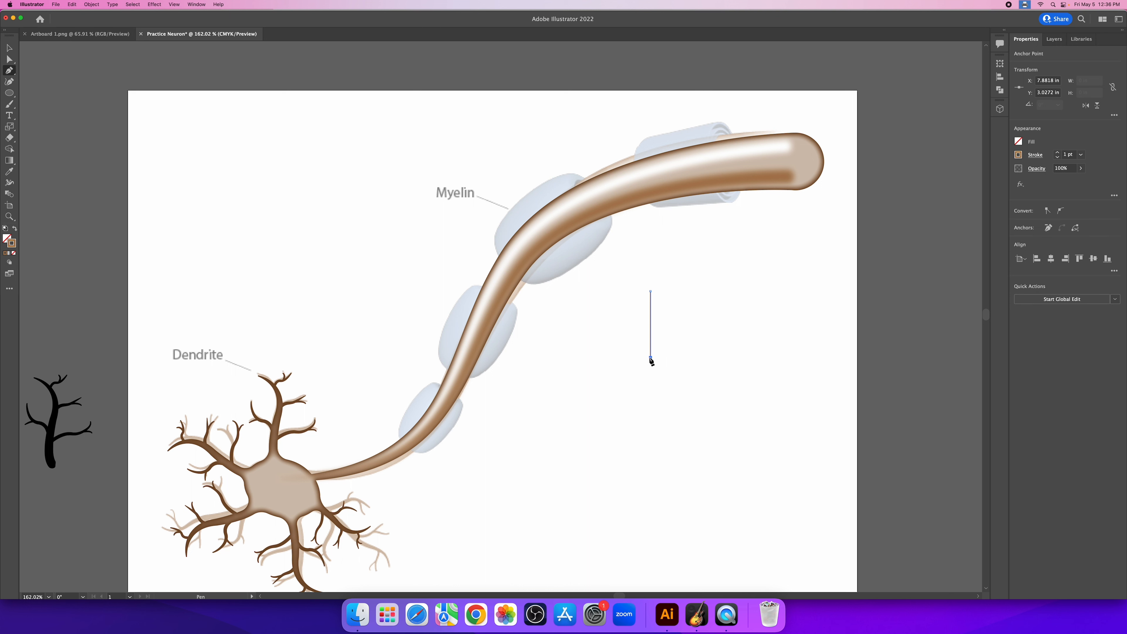
left_click(658, 358)
left_click(674, 324)
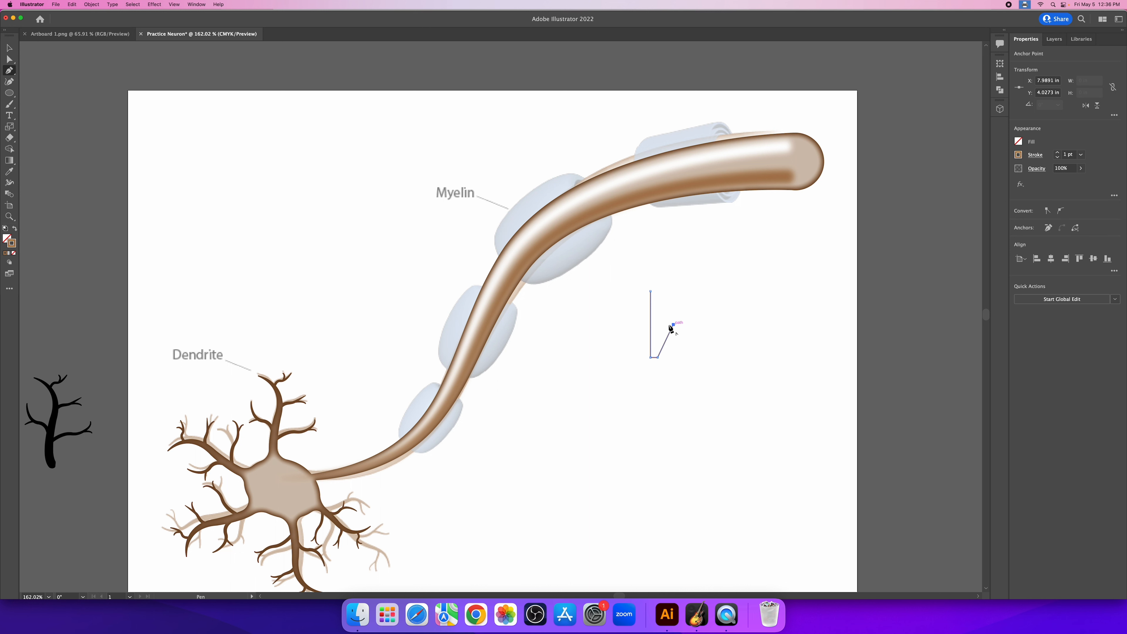
left_click(651, 292)
key("super+z")
key("super+z")
left_click(651, 292)
Step: Fill the five-sided shape with a light blue swatch
left_click(1018, 141)
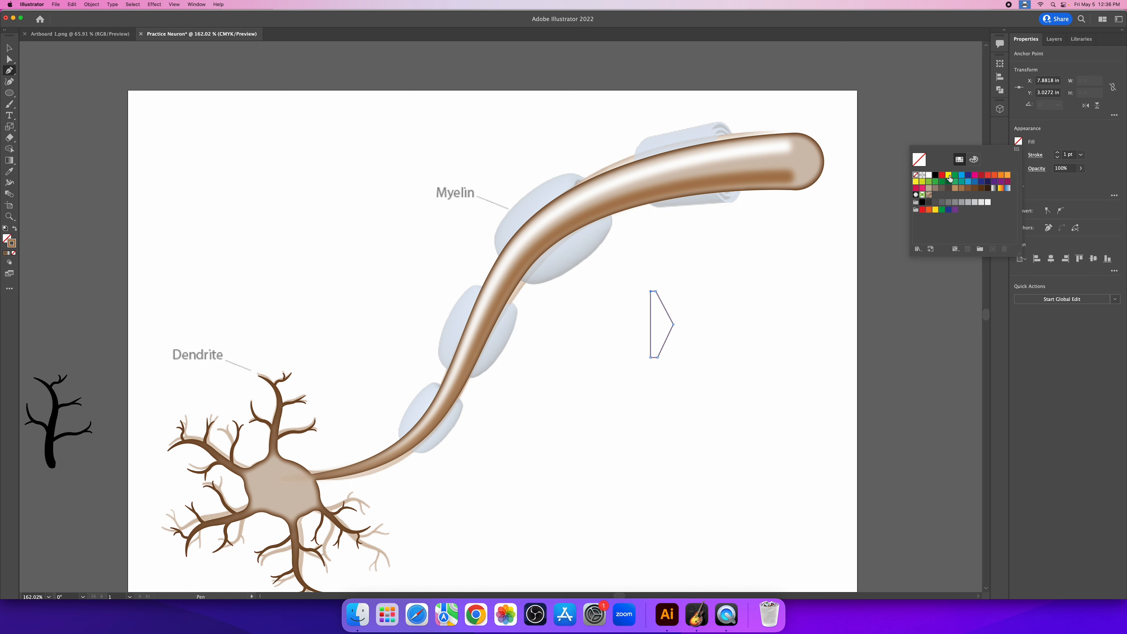
left_click(969, 181)
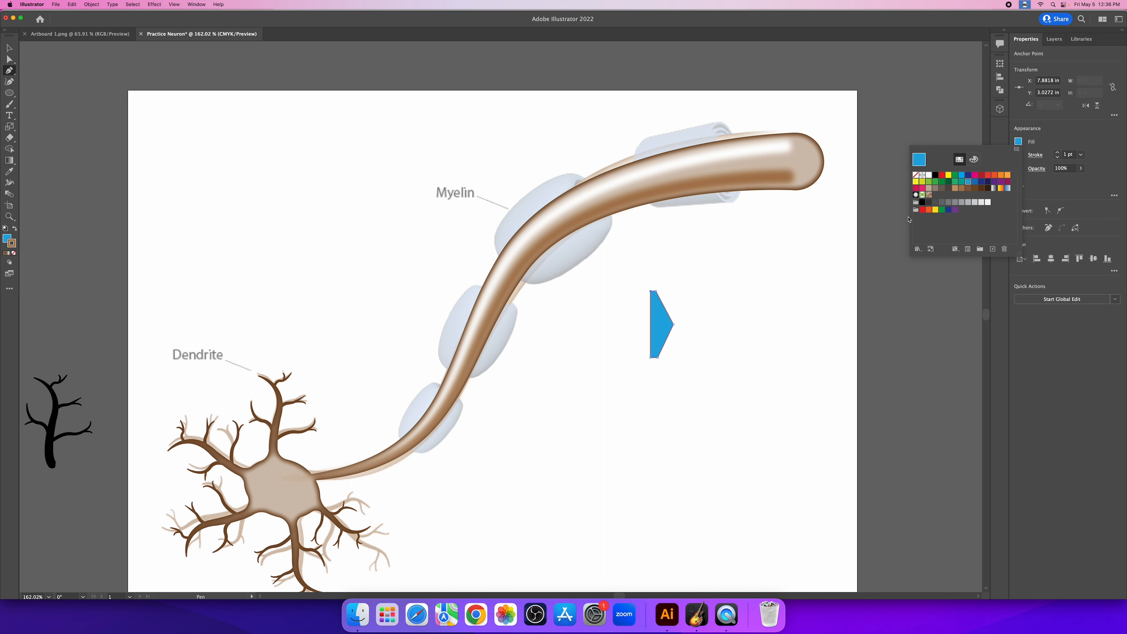
left_click(1038, 150)
left_click(1020, 155)
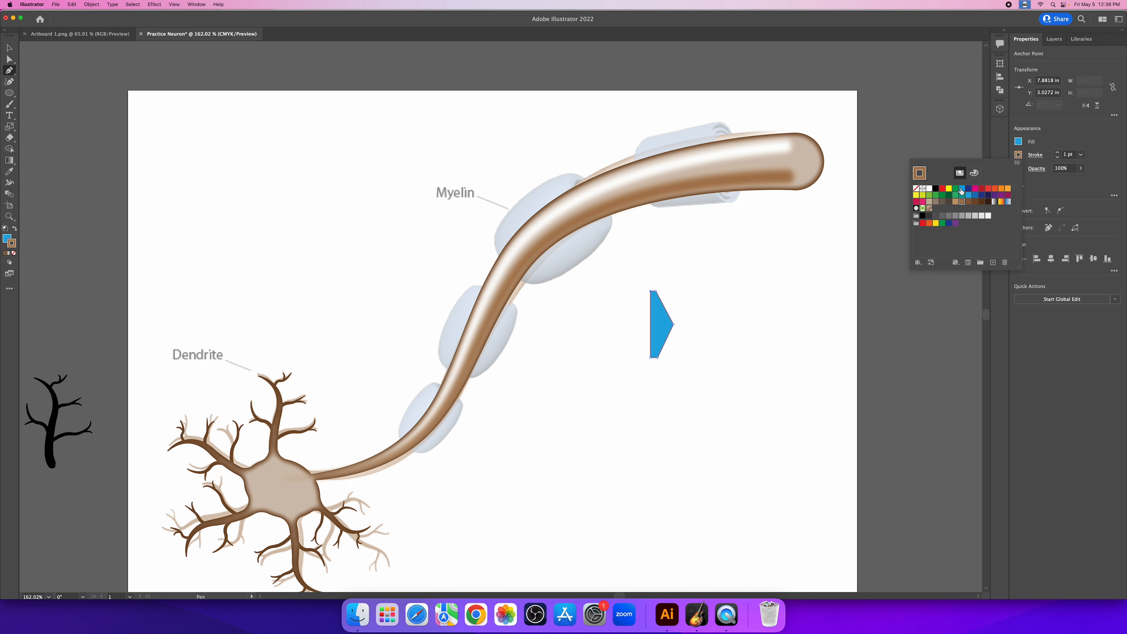
left_click(1082, 176)
Step: Enlarge the blue shape to about 1.6 in high and remove its stroke
key("v")
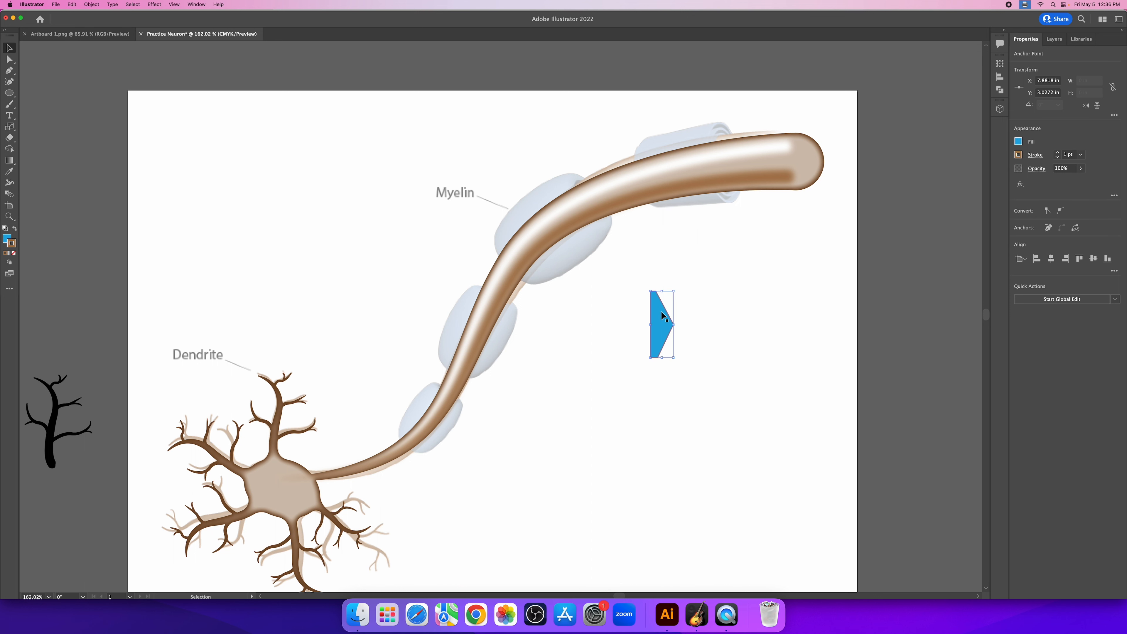
key("a")
key("super+y")
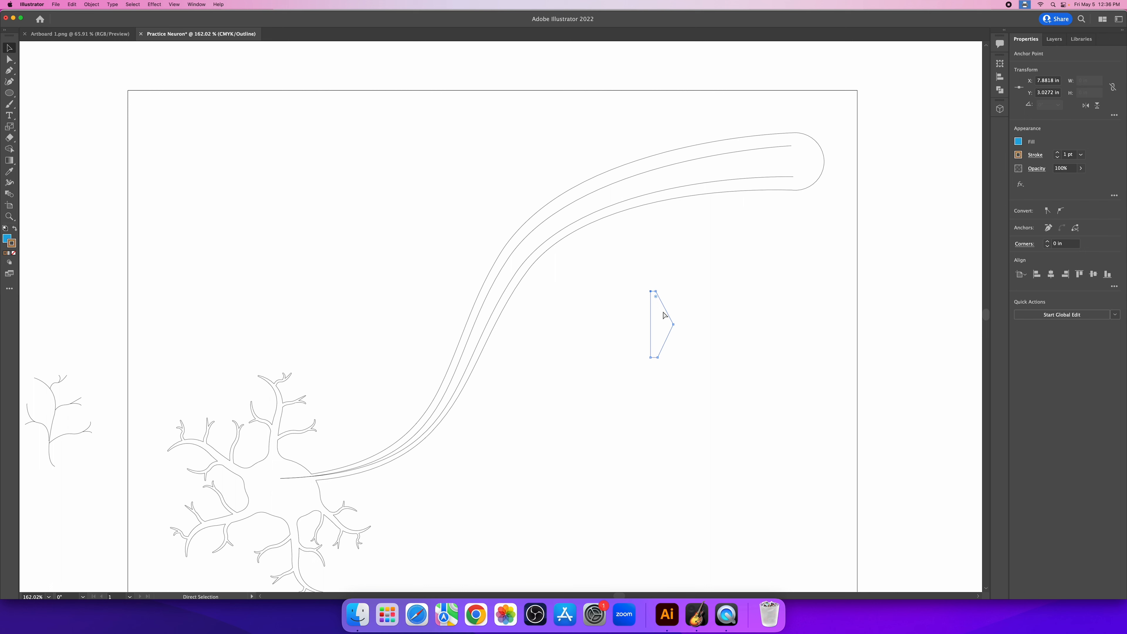
key("super+y")
key("v")
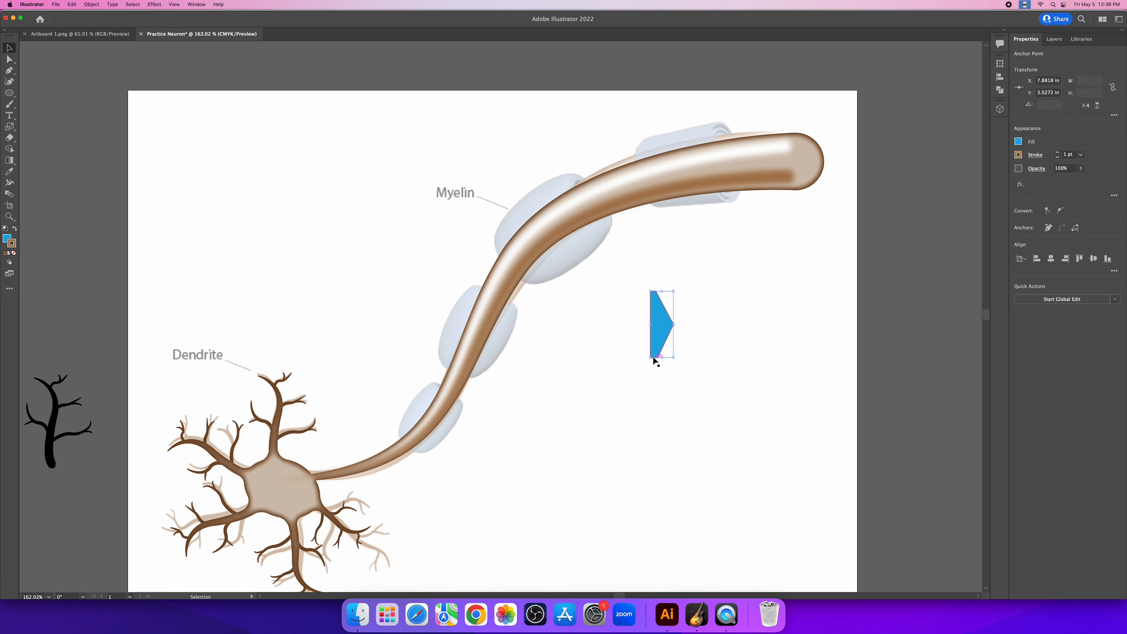
left_click_drag(656, 361, 616, 398)
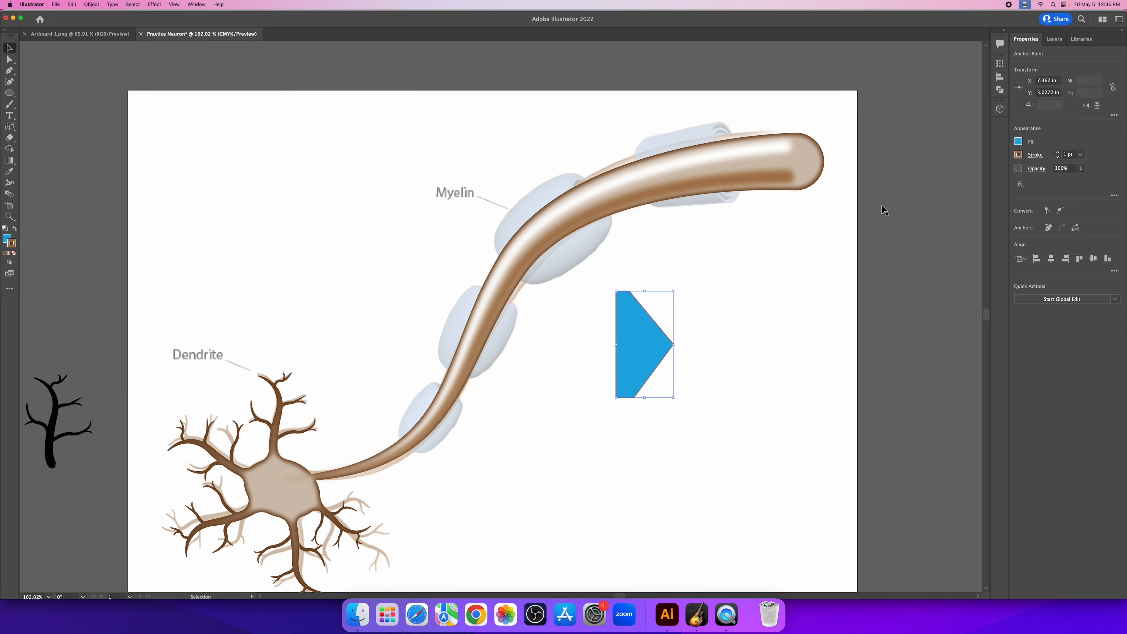
left_click(1058, 157)
Step: Round the blue shape's pointed corner into a smooth outward curve and move the shape slightly farther from the axon
key("a")
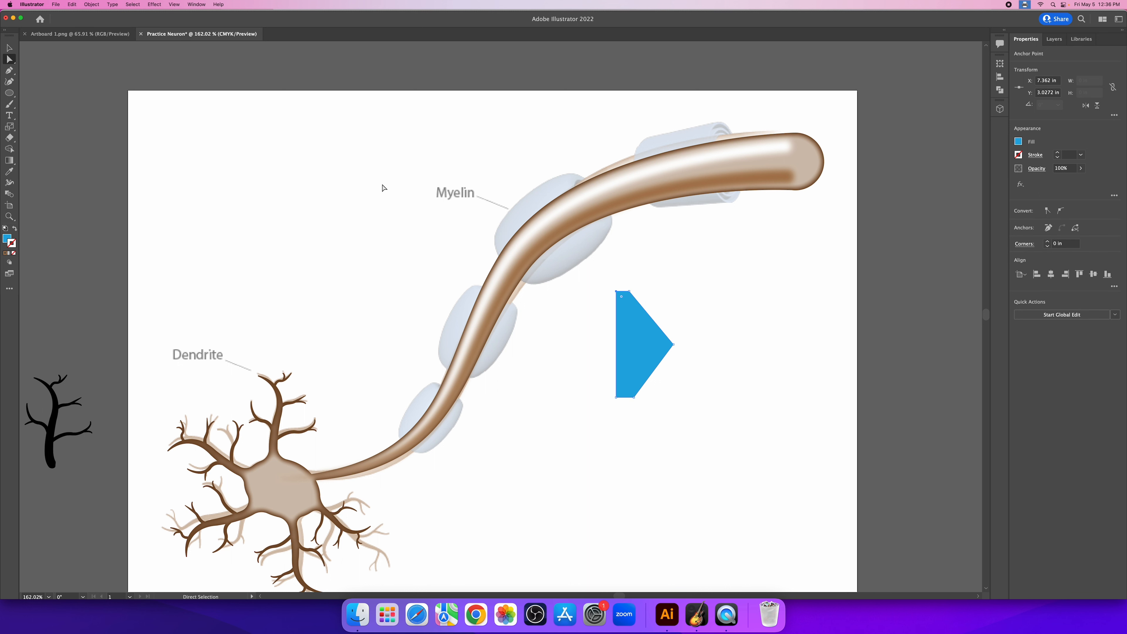
left_click(673, 345)
left_click_drag(667, 345, 560, 346)
left_click(770, 313)
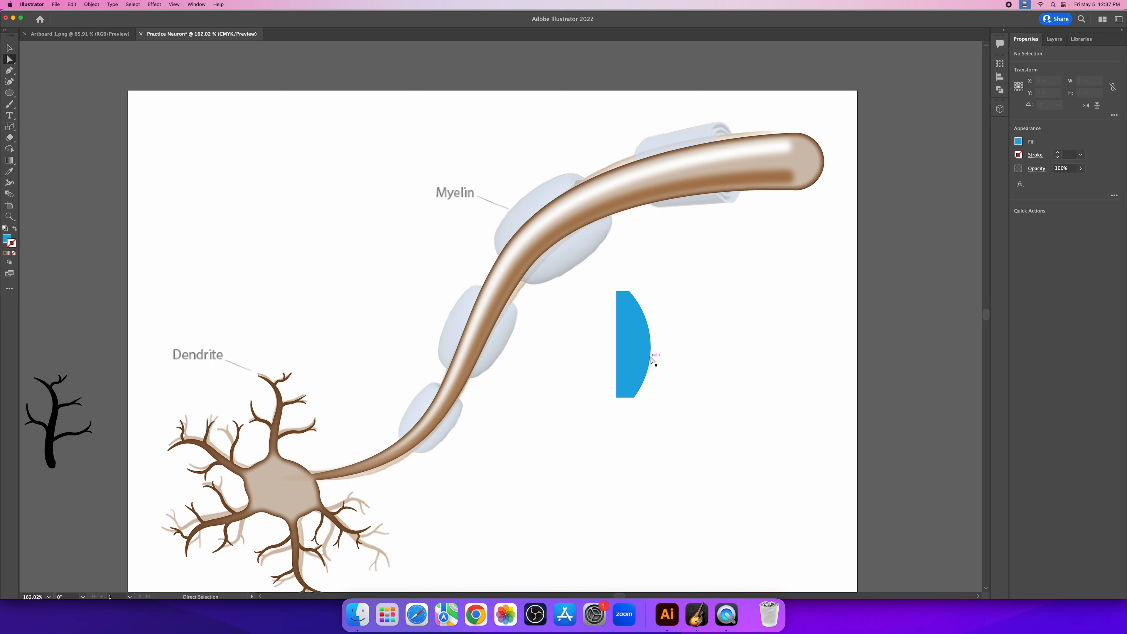
key("v")
left_click_drag(641, 357, 697, 384)
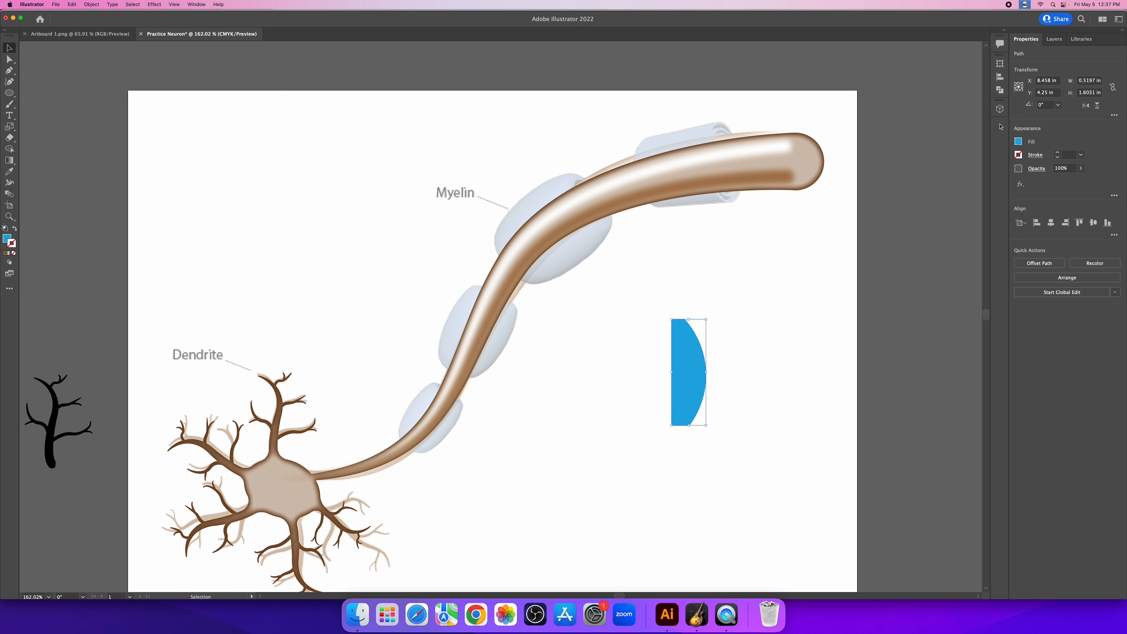
Step: Apply a 360° 3D Revolve from the left edge to the blue profile, keeping its original height
left_click(1000, 109)
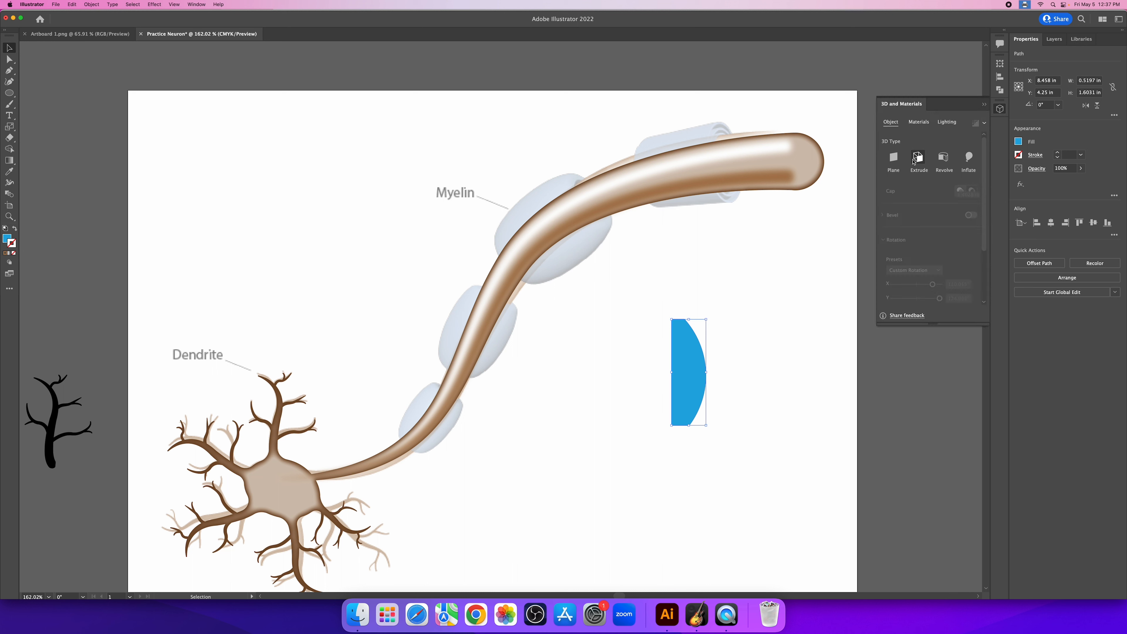
left_click(944, 158)
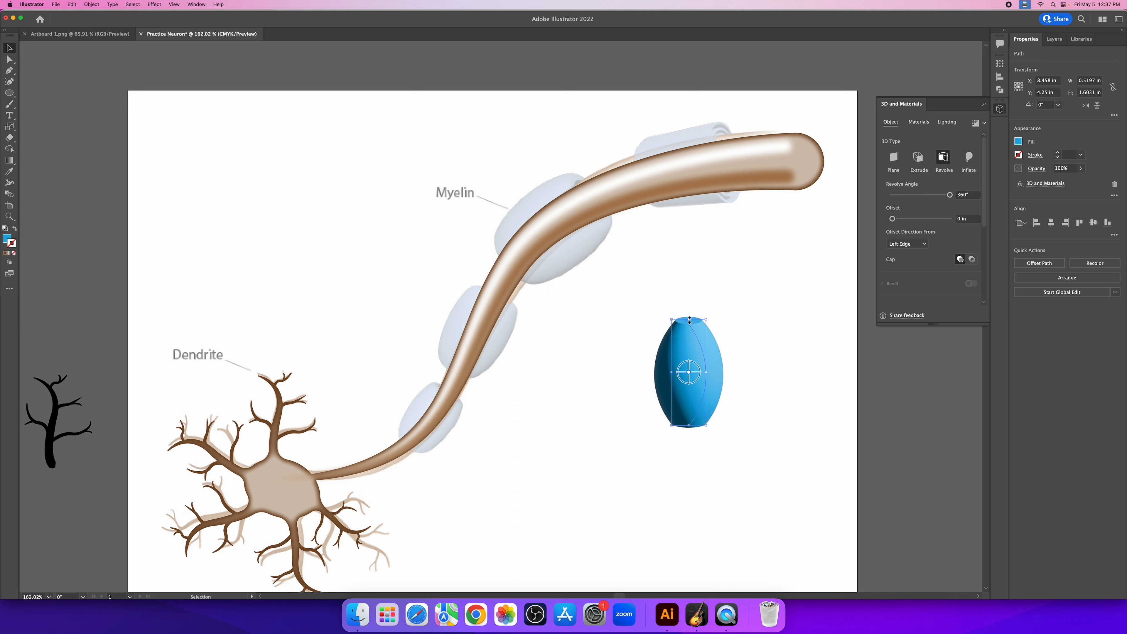
left_click_drag(689, 320, 691, 349)
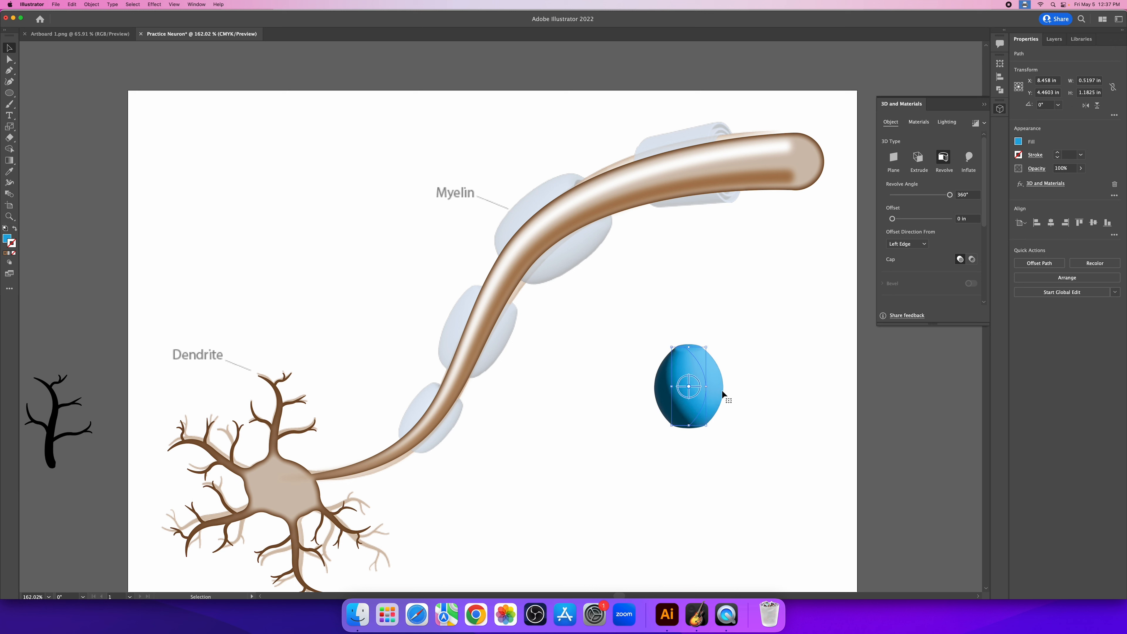
key("super+z")
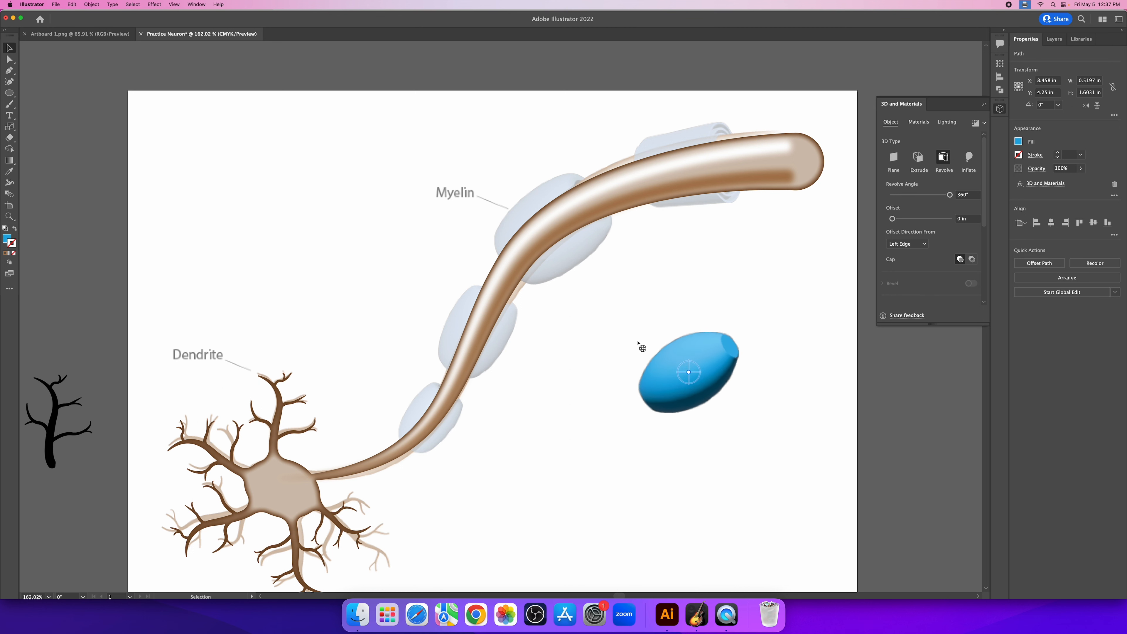
Step: Tilt the revolved blue form in 3D and set its revolve offset to 0.3472 in to open a central hole
left_click_drag(640, 347, 688, 382)
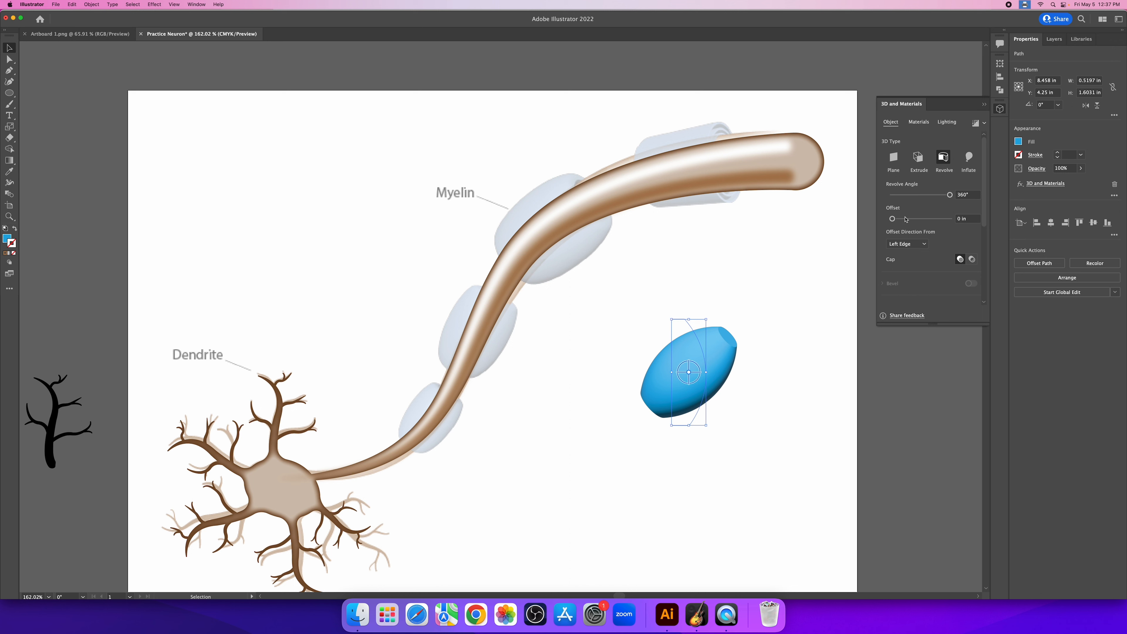
left_click_drag(893, 221, 895, 222)
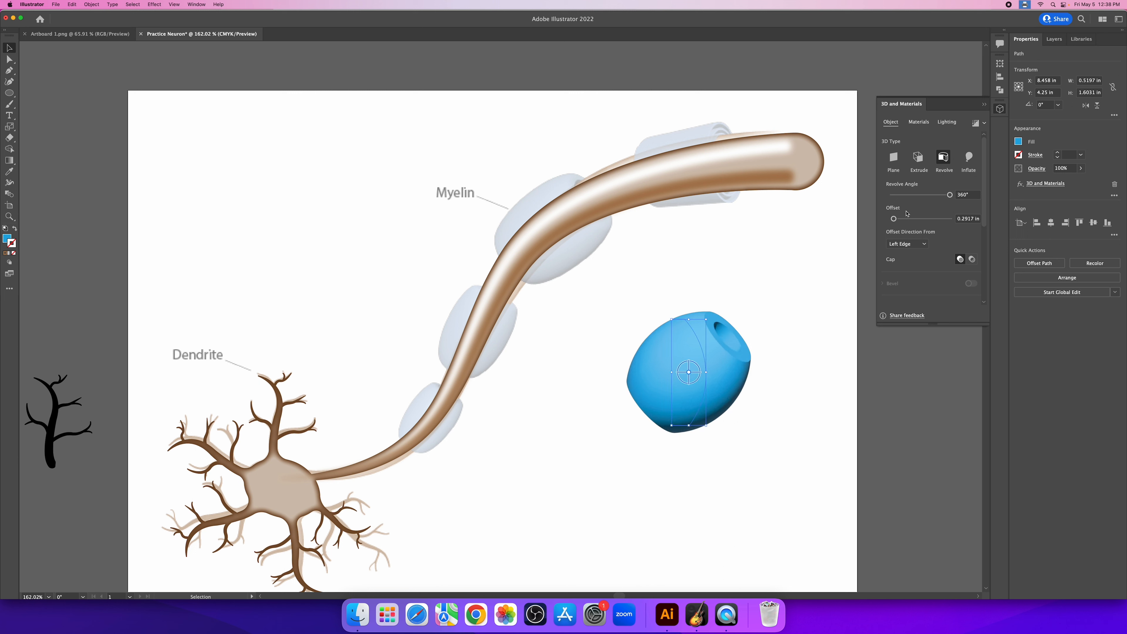
left_click_drag(695, 376, 650, 340)
left_click_drag(691, 374, 693, 369)
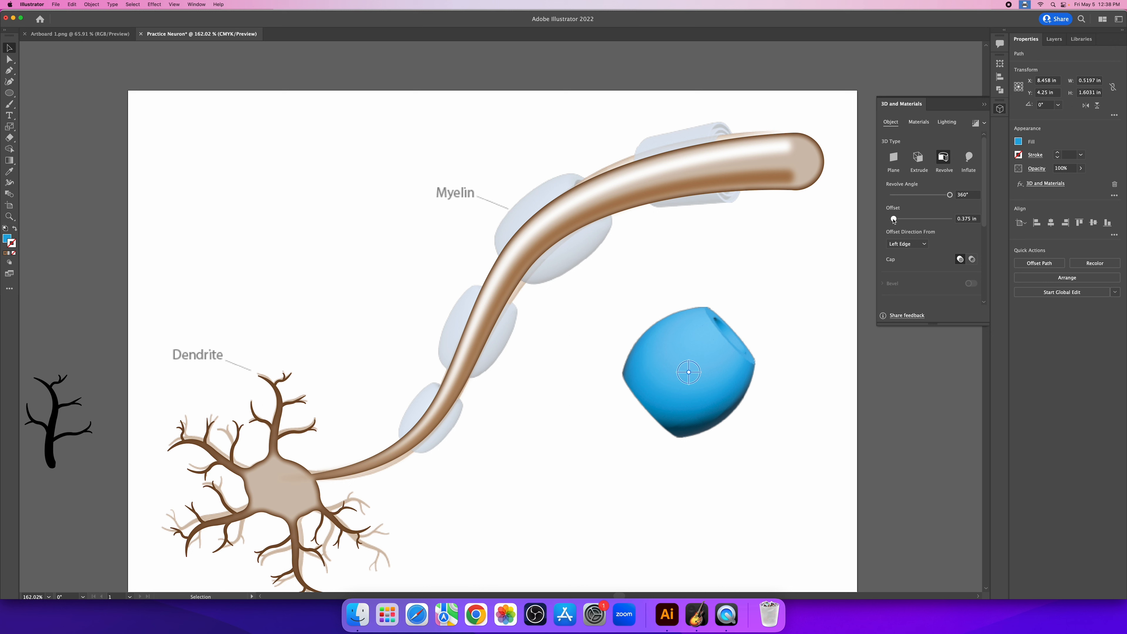
left_click_drag(893, 219, 894, 219)
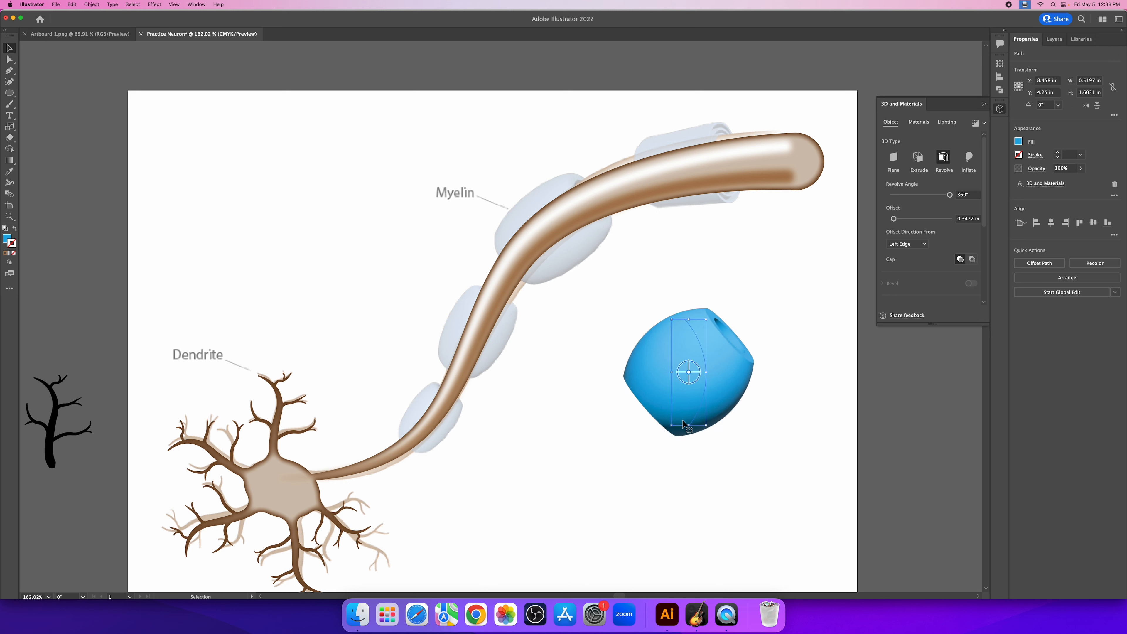
Step: Stretch the blue profile to about 1.8 in high and round its corners to soften the revolved form's ends
mouse_move(689, 426)
left_mouse_down()
mouse_move(690, 400)
mouse_move(671, 438)
left_mouse_up()
left_click_drag(745, 367, 668, 415)
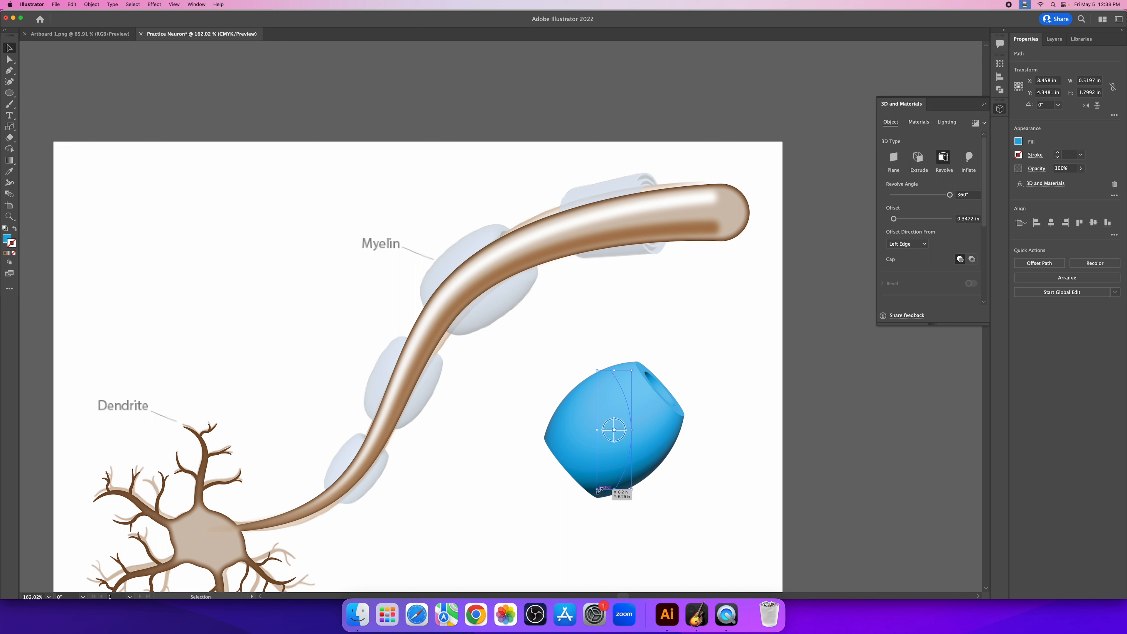
key("a")
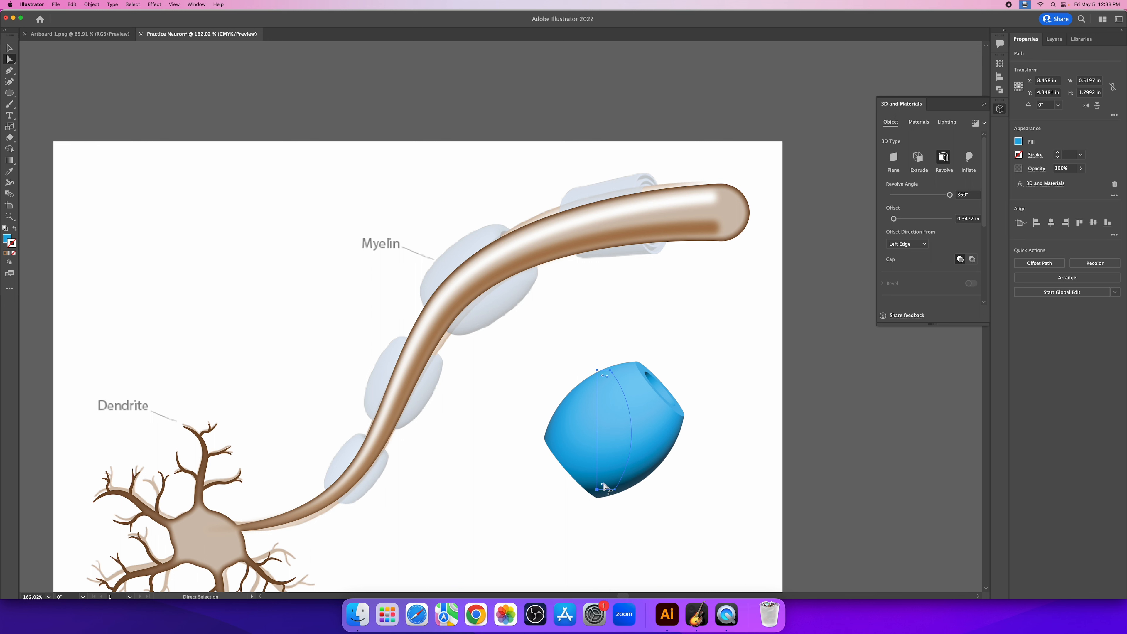
left_click_drag(604, 484, 610, 478)
key("v")
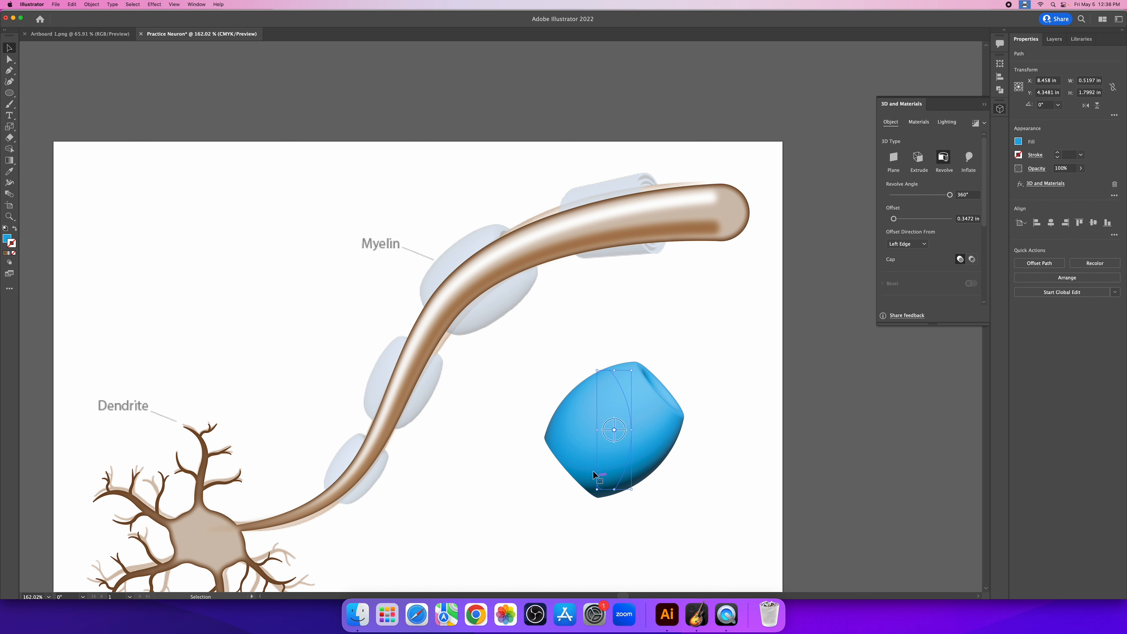
Step: Turn the blue form in 3D to expose its open end and move it onto the axon over the labelled Myelin segment
mouse_move(619, 431)
left_mouse_down()
mouse_move(611, 443)
mouse_move(605, 420)
left_mouse_up()
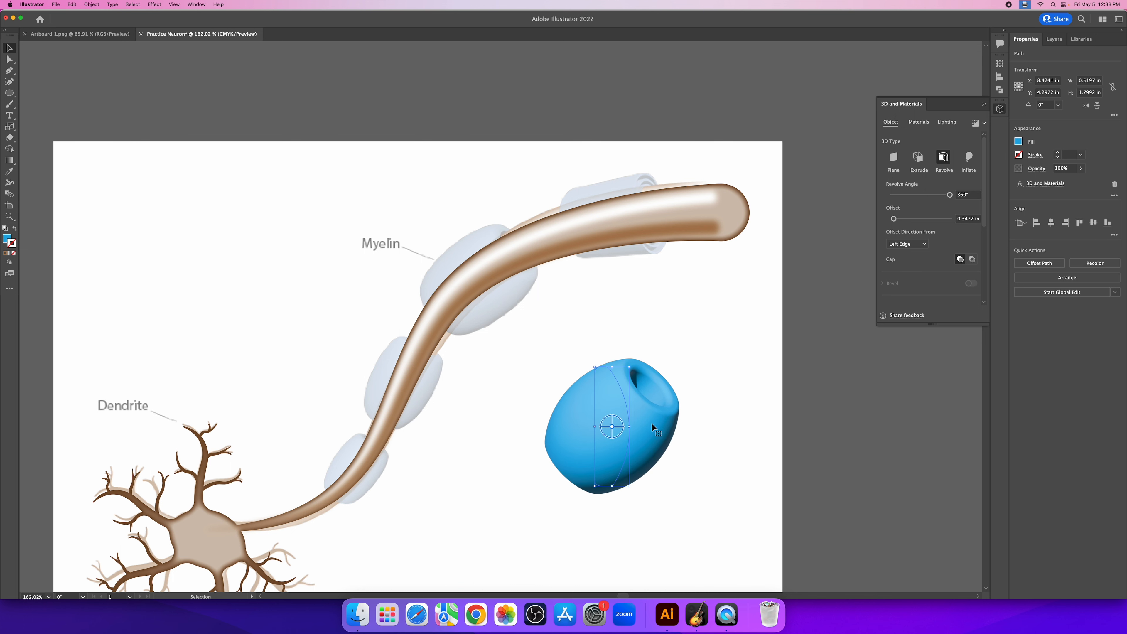
left_click_drag(644, 430, 512, 283)
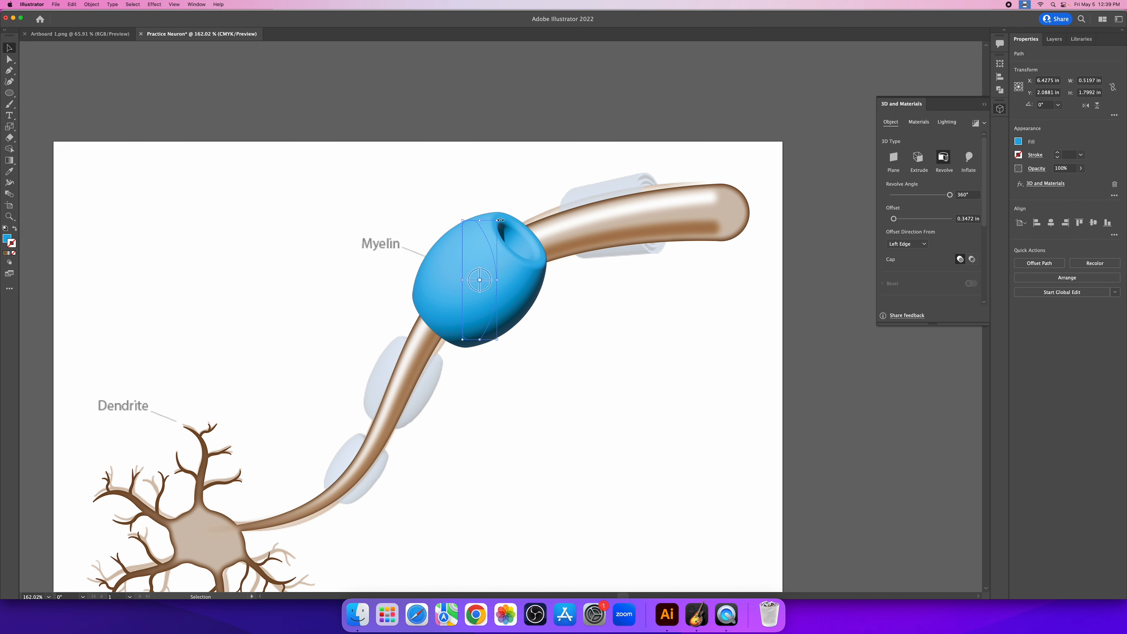
left_click_drag(500, 219, 502, 219)
left_click_drag(479, 279, 473, 253)
key("super+z")
key("super+z")
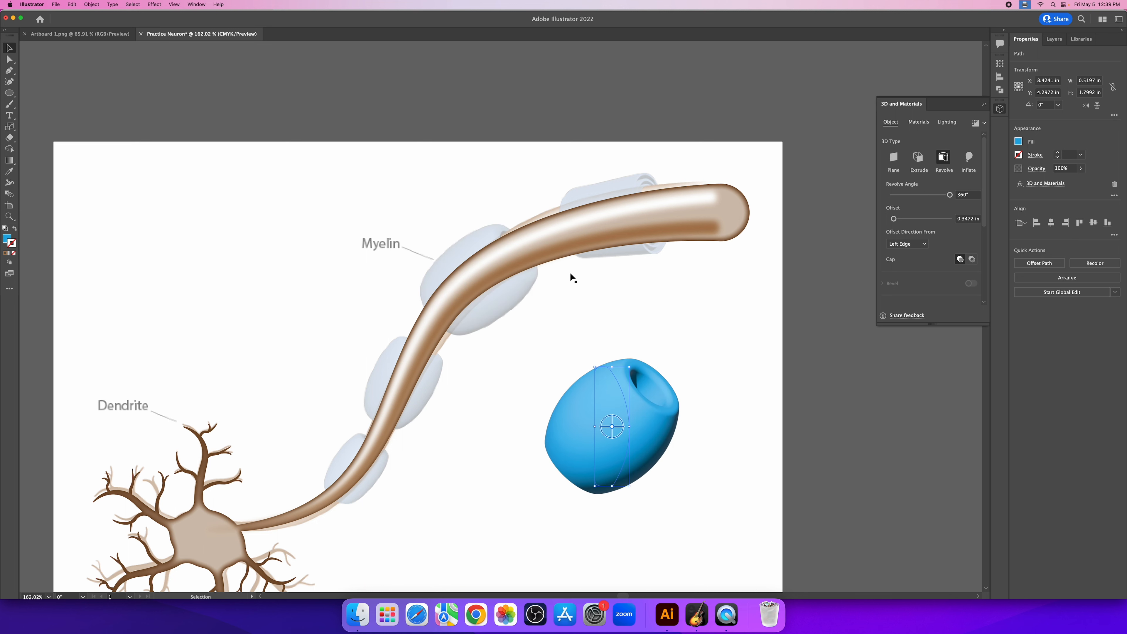
key("shift+super+z")
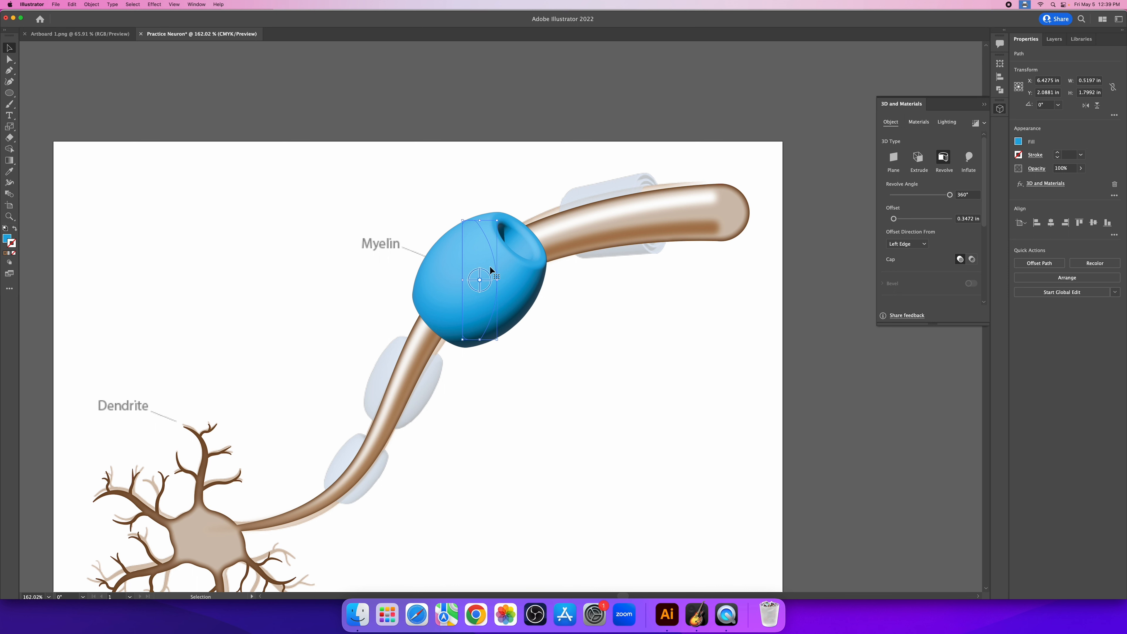
Step: Rotate the blue myelin form about 11° around the Z axis to follow the axon's direction
left_click_drag(485, 269, 488, 269)
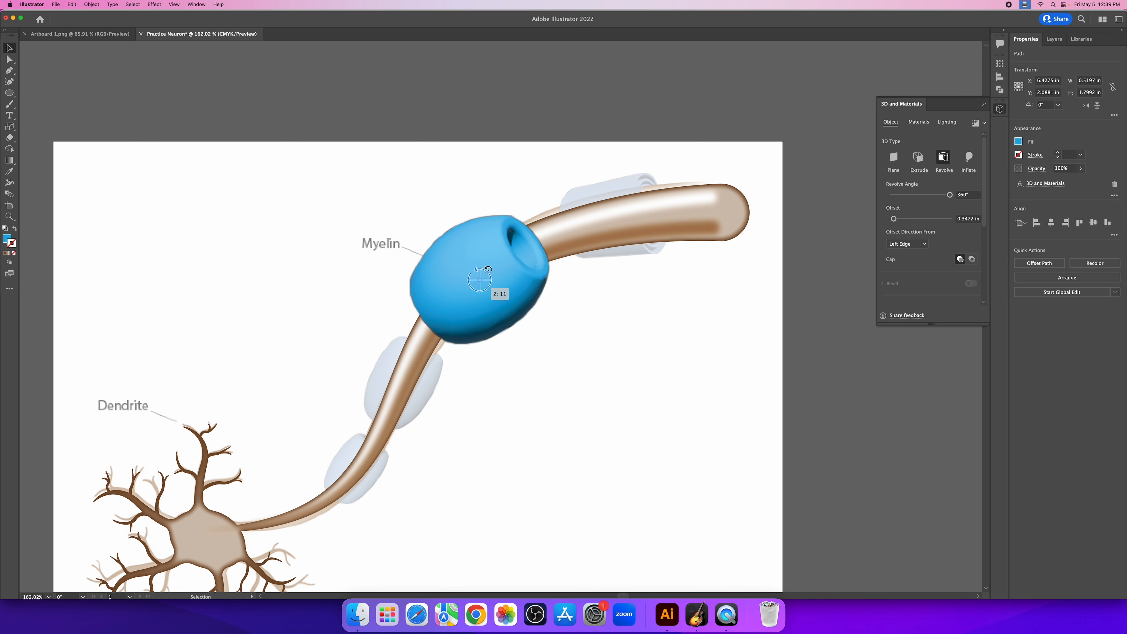
left_click_drag(616, 301, 622, 314)
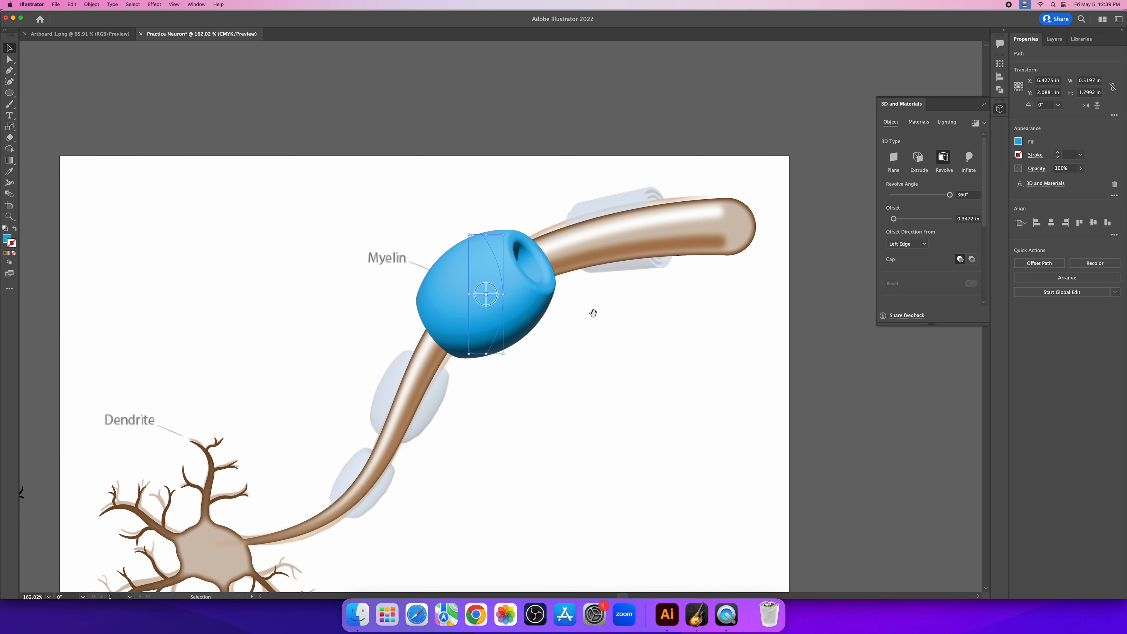
Step: Scale the blue myelin form down to about 0.38 by 1.32 in and reposition it on the axon over the labelled Myelin segment
left_click(603, 336)
left_click(493, 296)
left_click_drag(503, 236, 499, 251)
left_click_drag(499, 251, 494, 267)
left_click_drag(502, 306, 496, 300)
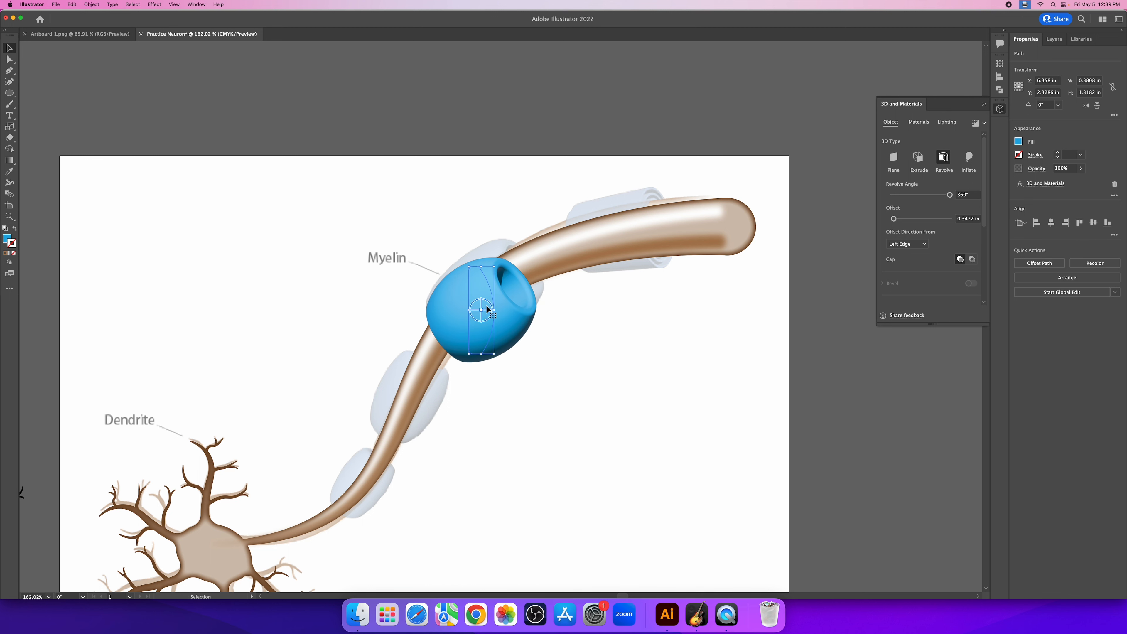
key("super+z")
left_click(561, 345)
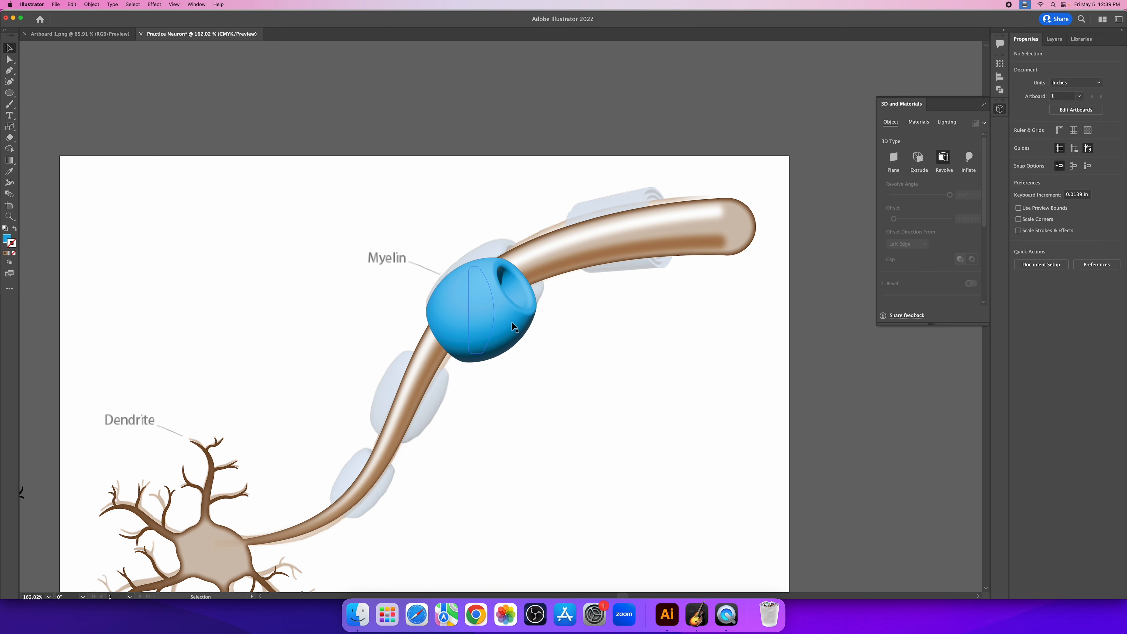
left_click_drag(511, 321, 504, 304)
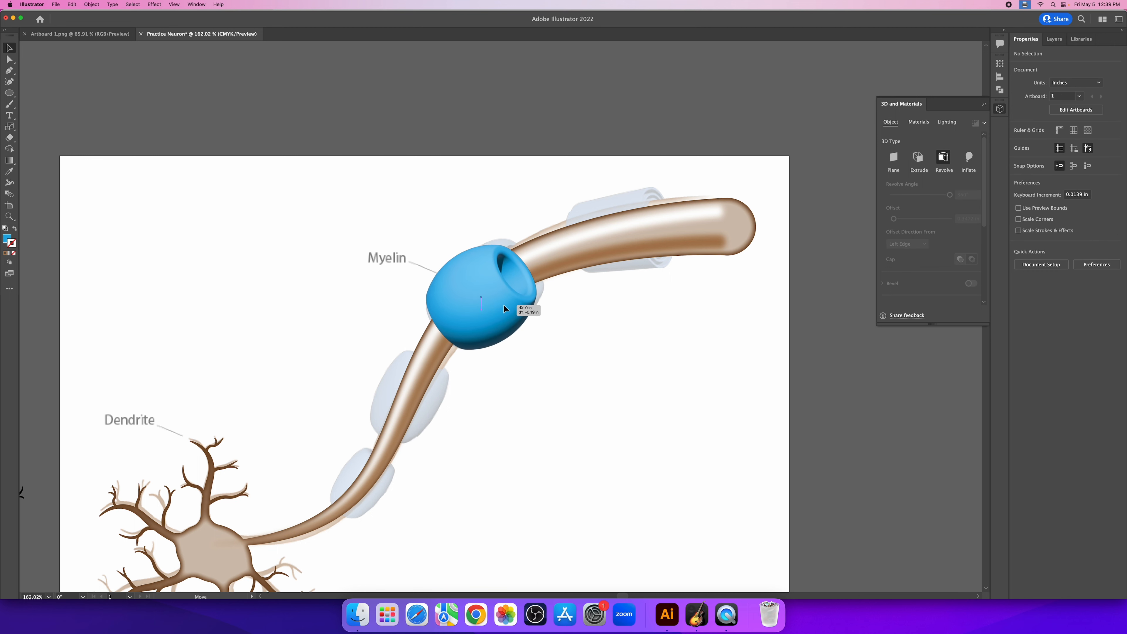
left_click(619, 341)
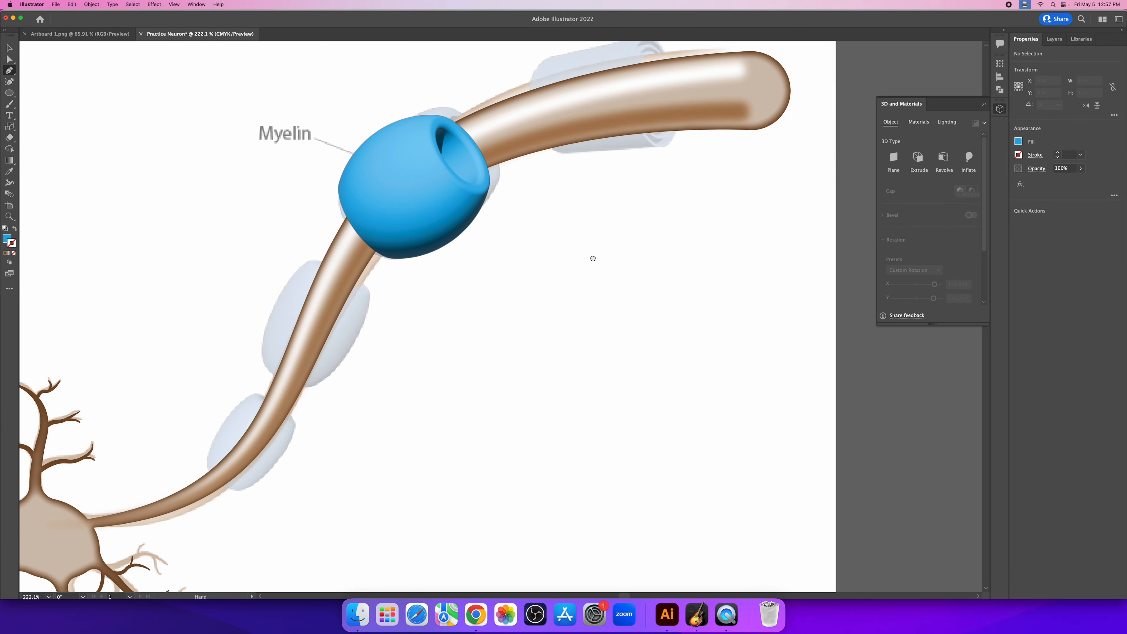
Step: Draw a closed four-sided shape with the Pen tool that fully covers the blue myelin form
scroll(593, 257, "up", 2)
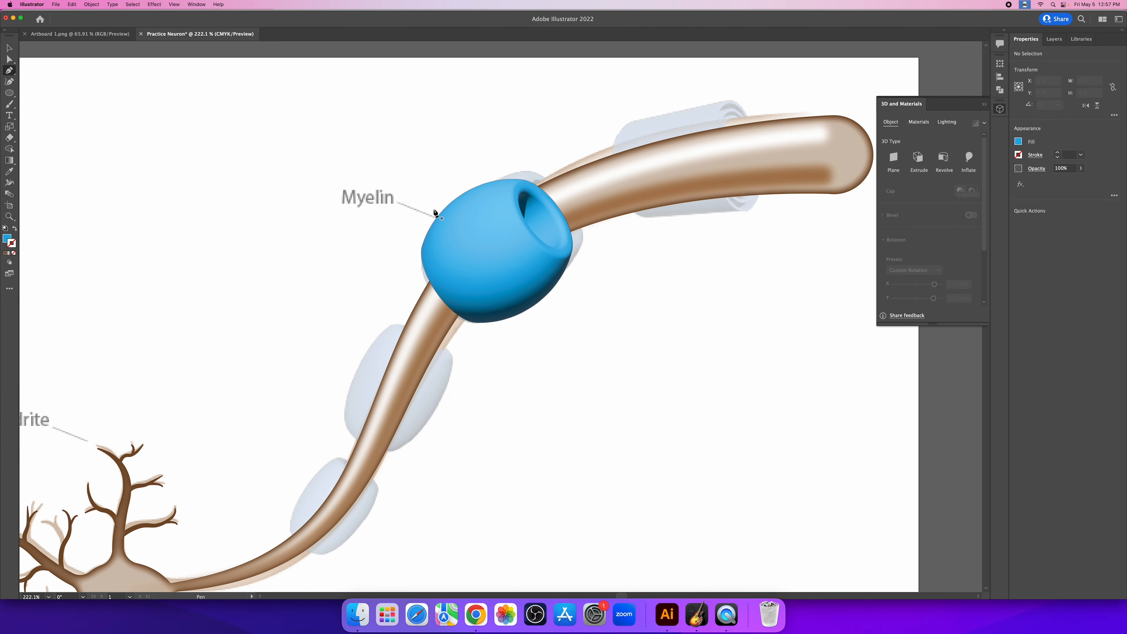
left_click(472, 148)
left_click(695, 251)
left_click(560, 395)
left_click(344, 251)
left_click(471, 148)
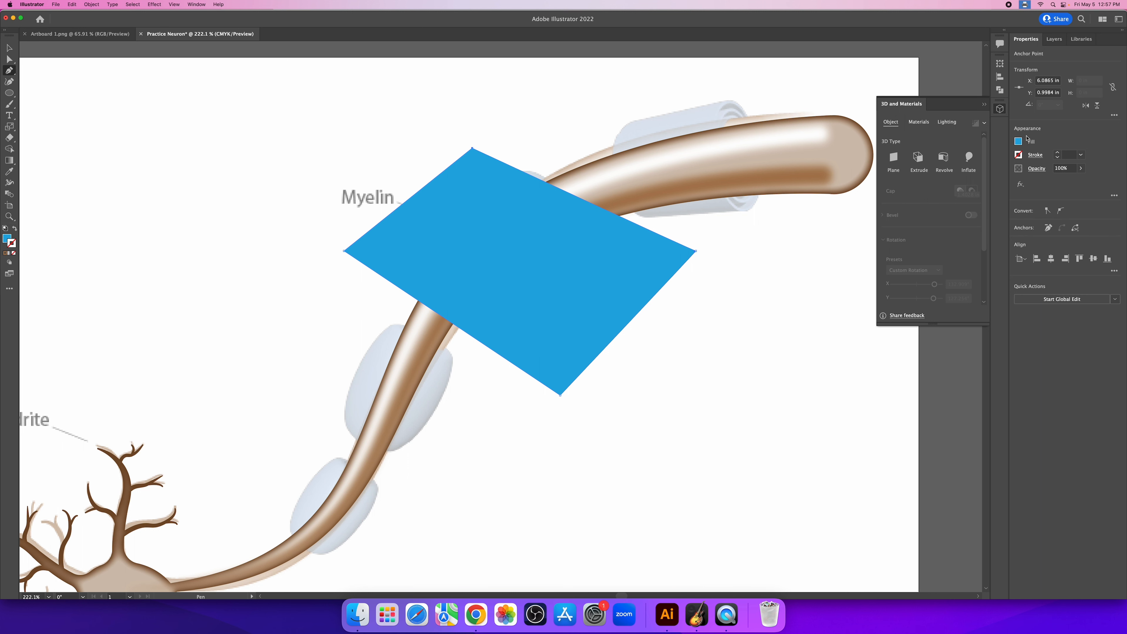
Step: Fill the four-sided shape with magenta and lower its opacity to 37%
left_click(1019, 142)
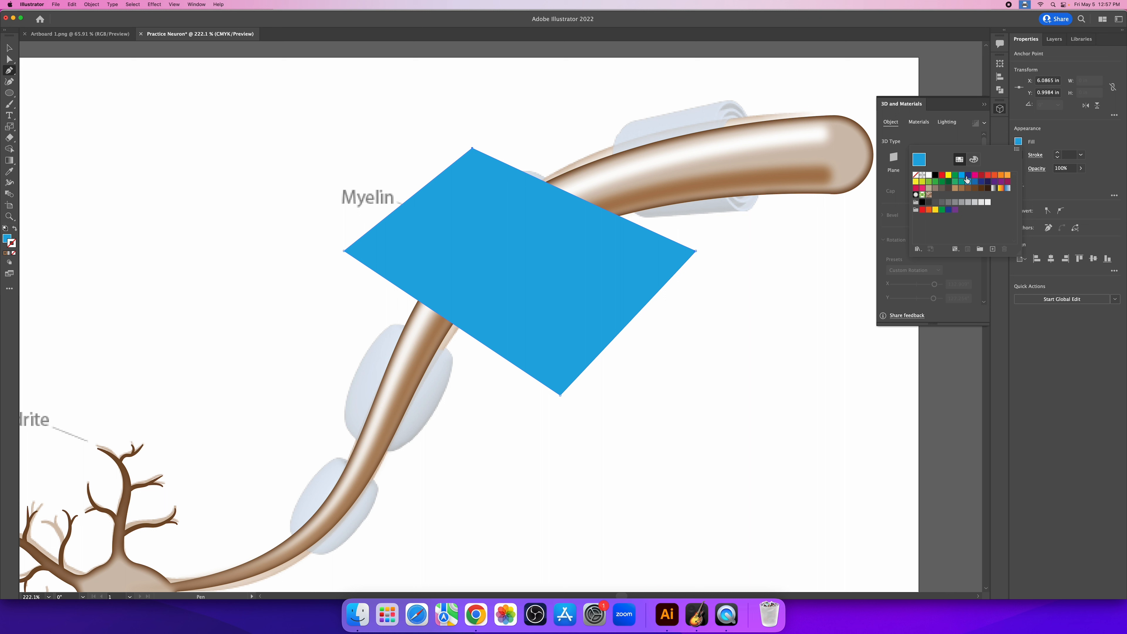
left_click(975, 175)
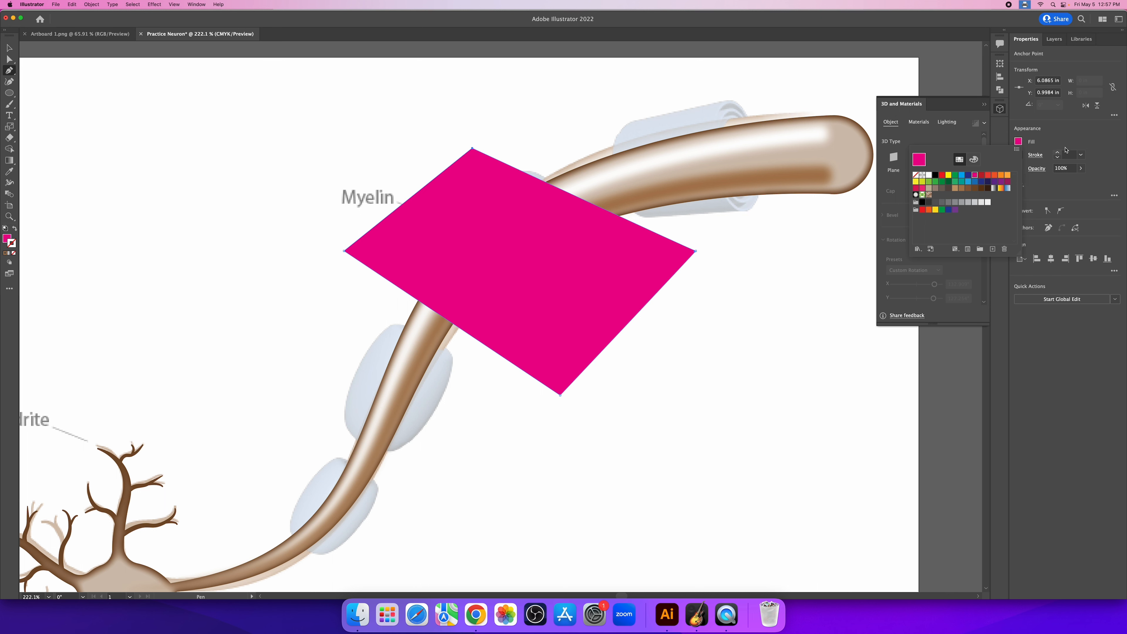
left_click(1079, 168)
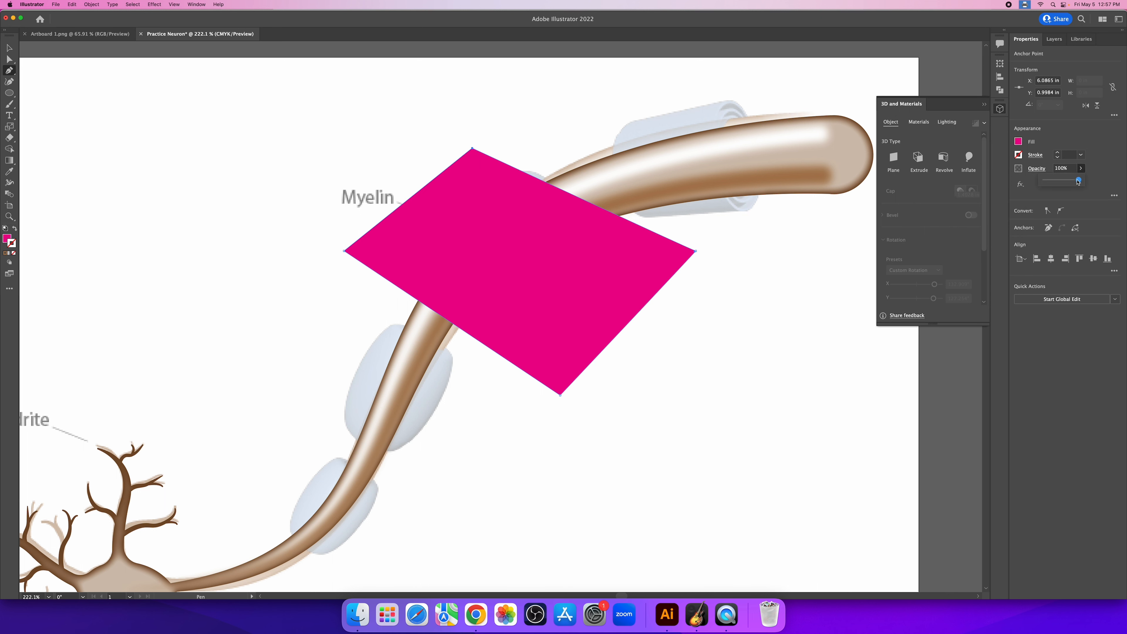
left_click_drag(1079, 182, 1058, 181)
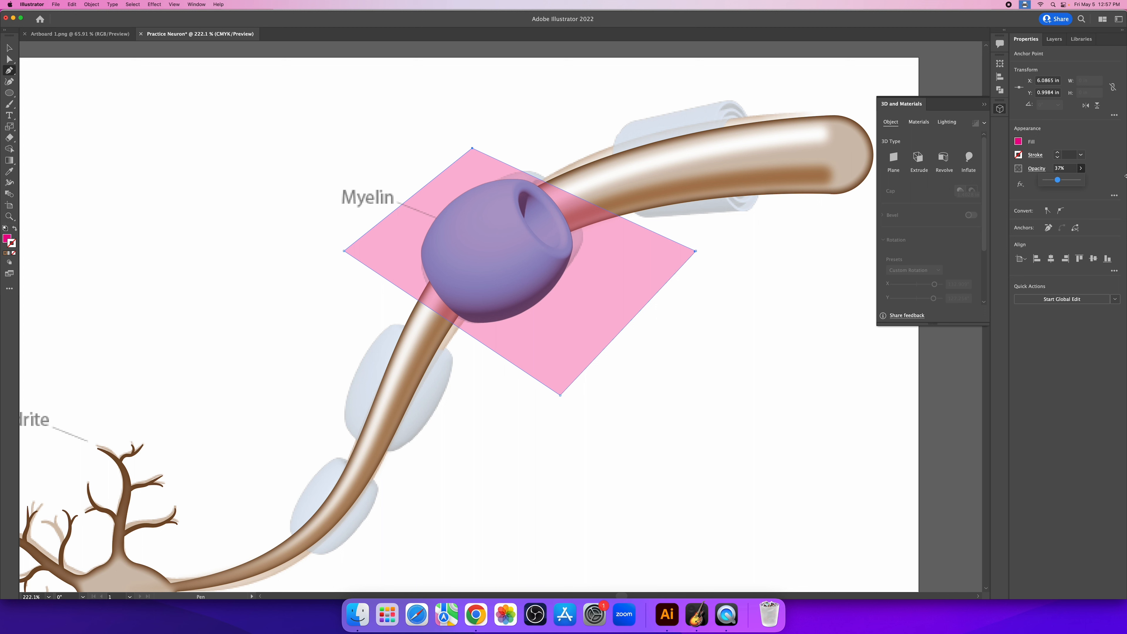
scroll(636, 246, "up", 3)
scroll(636, 247, "left", 3)
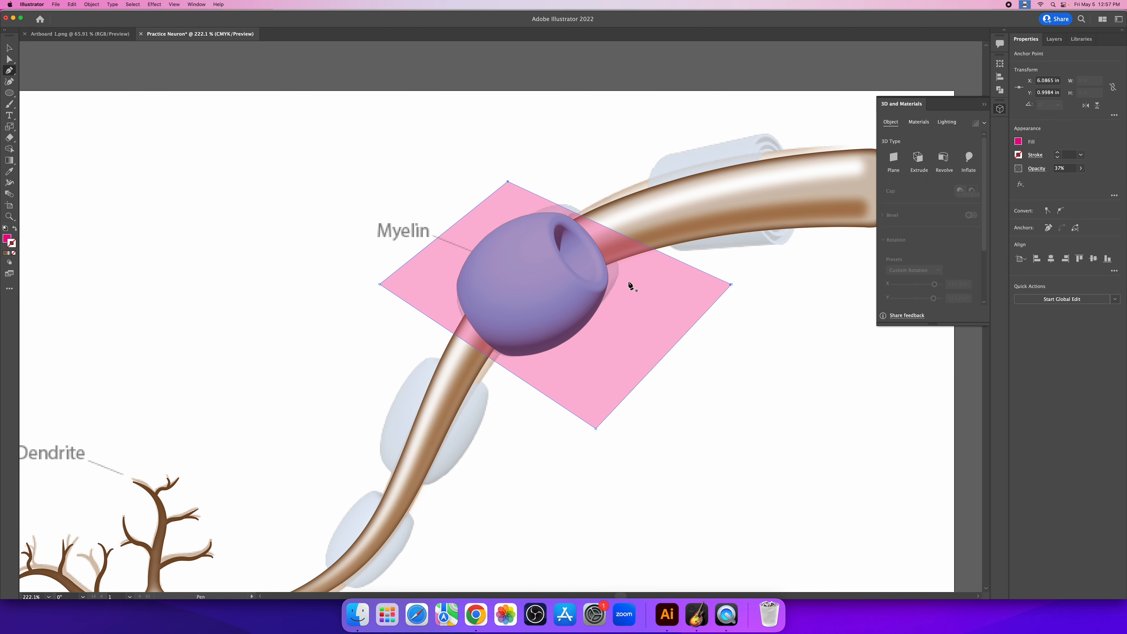
key("v")
left_click(651, 296)
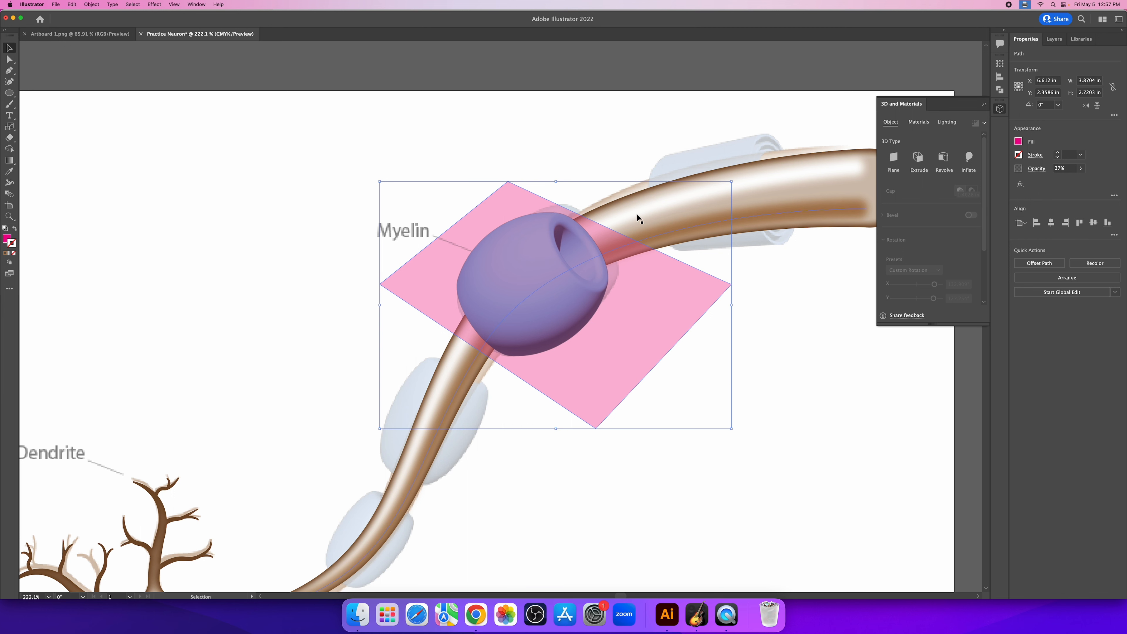
left_click(623, 141)
Step: Start a Pen path above the axon's upper edge and curve it along the near inner edge of the myelin opening
key("z")
left_click_drag(603, 216, 665, 225)
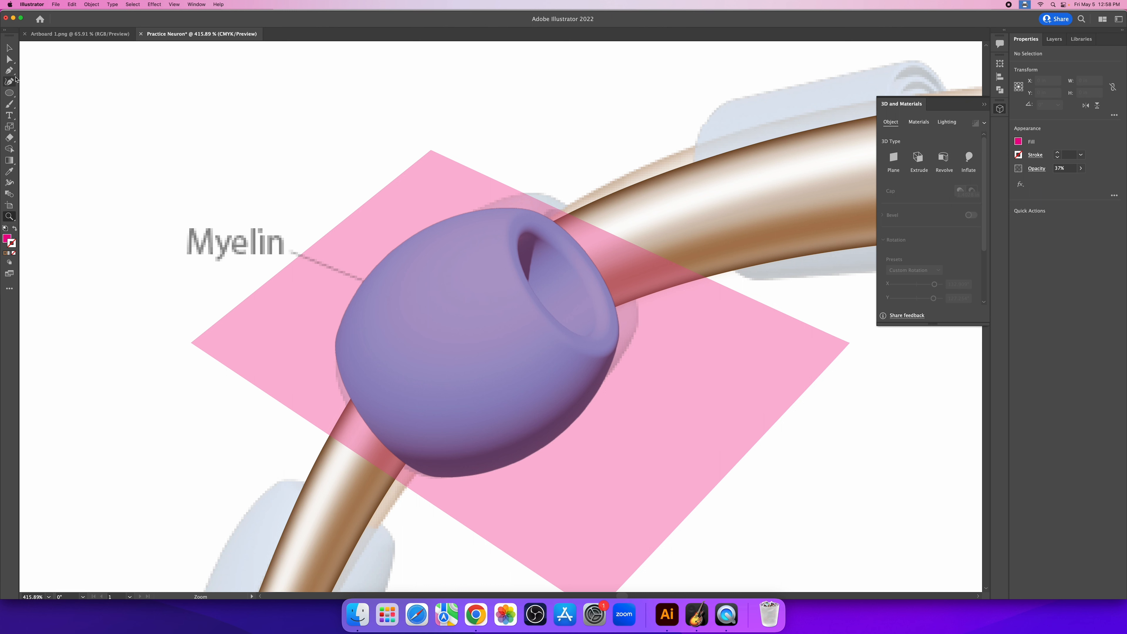
left_click(9, 70)
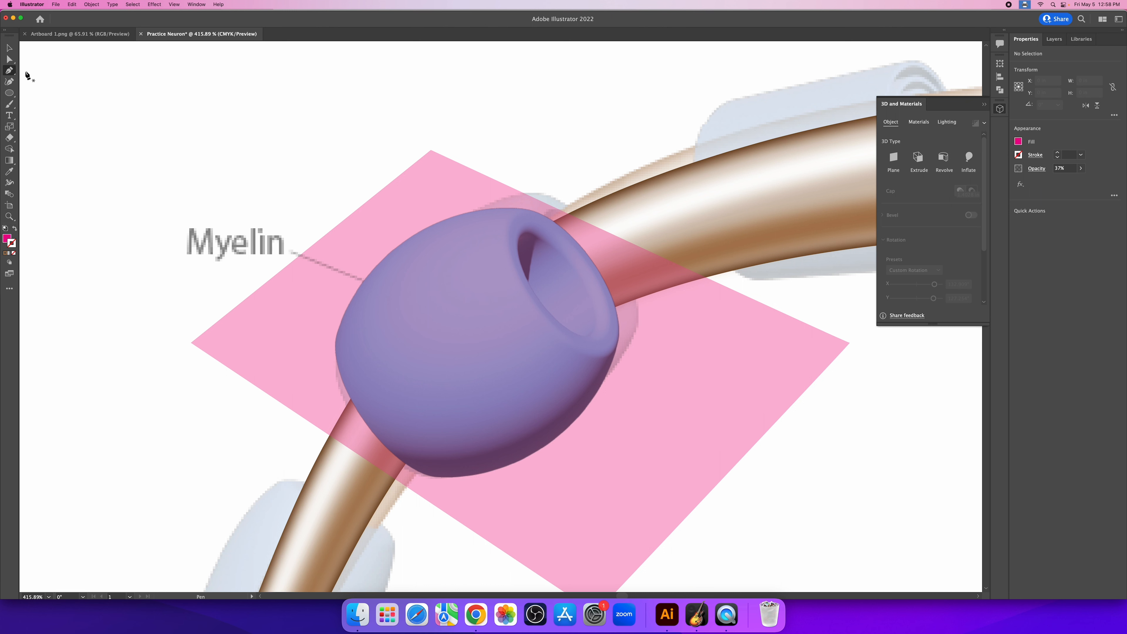
left_click(624, 178)
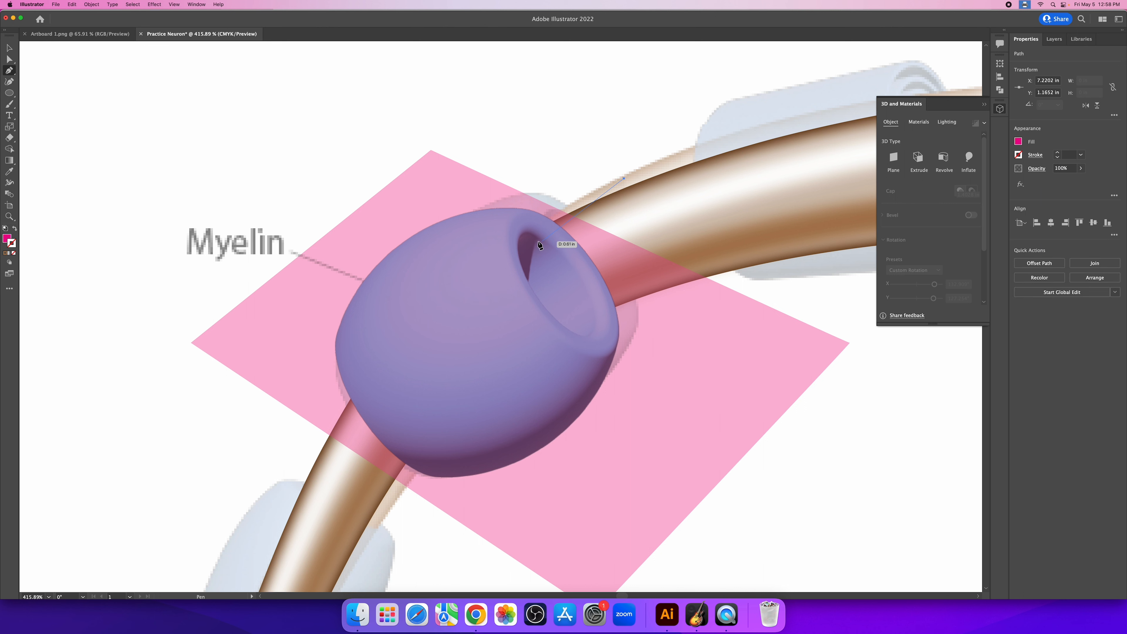
left_click(518, 243)
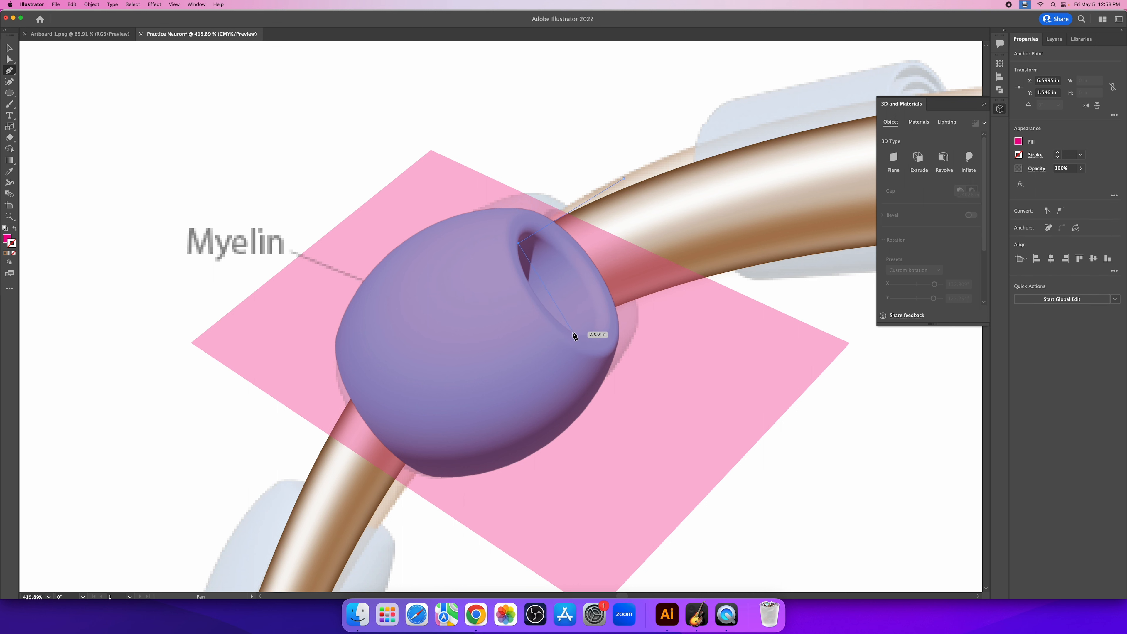
left_click_drag(573, 332, 602, 337)
left_click_drag(623, 360, 624, 363)
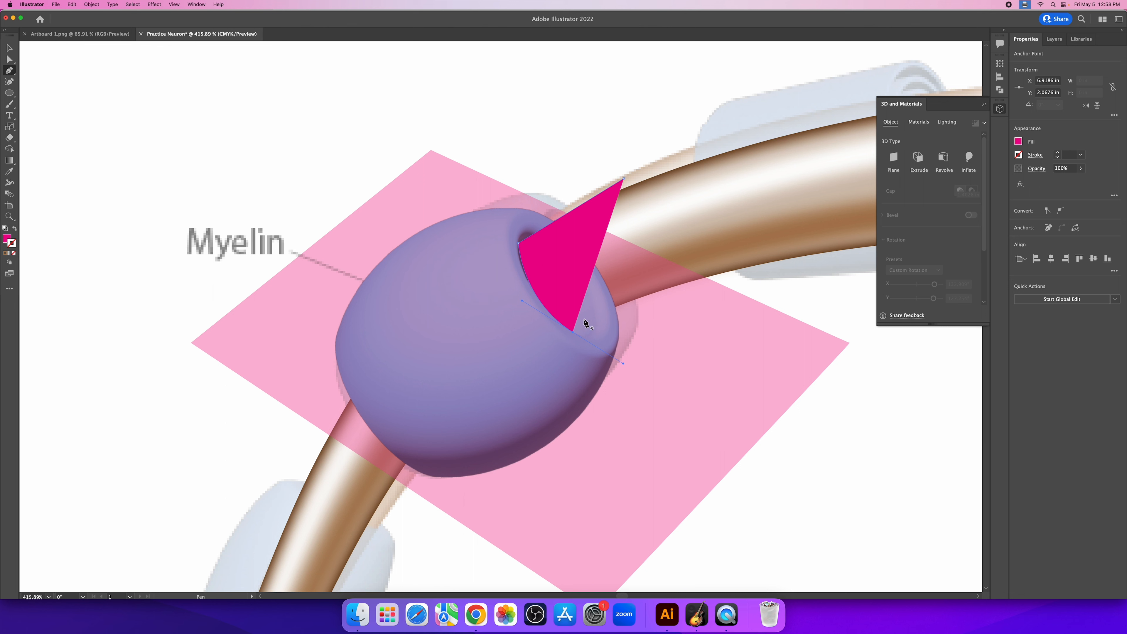
left_click(573, 332)
Step: Continue the path along the axon's lower edge, cross over the axon and close the shape at its starting point above the upper edge
left_click_drag(707, 279, 763, 268)
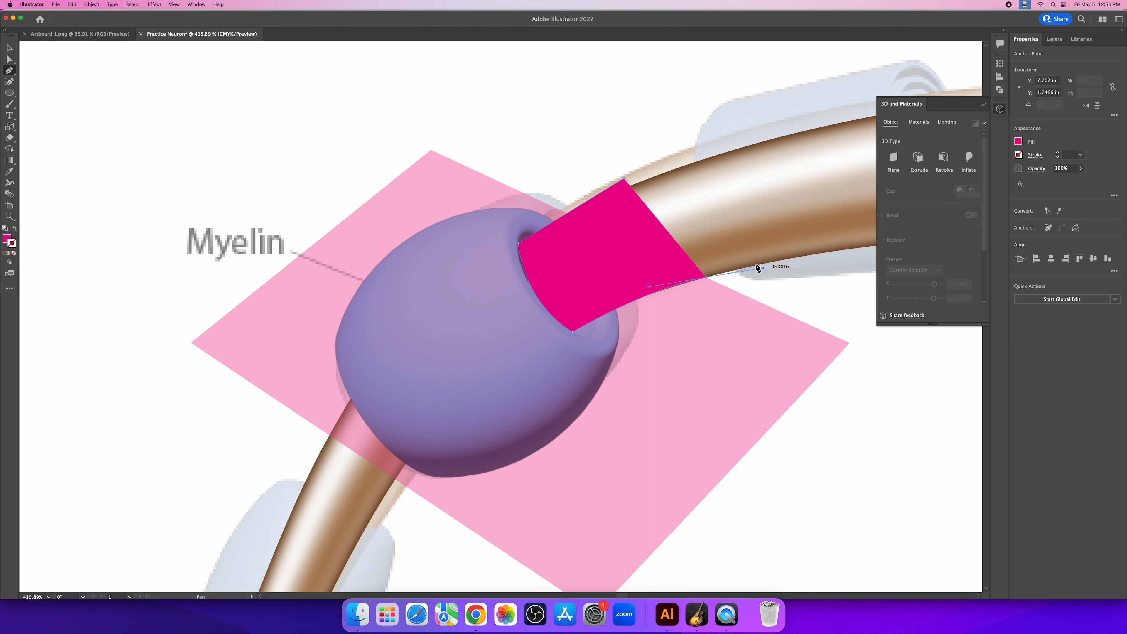
key("Escape")
left_click(755, 265)
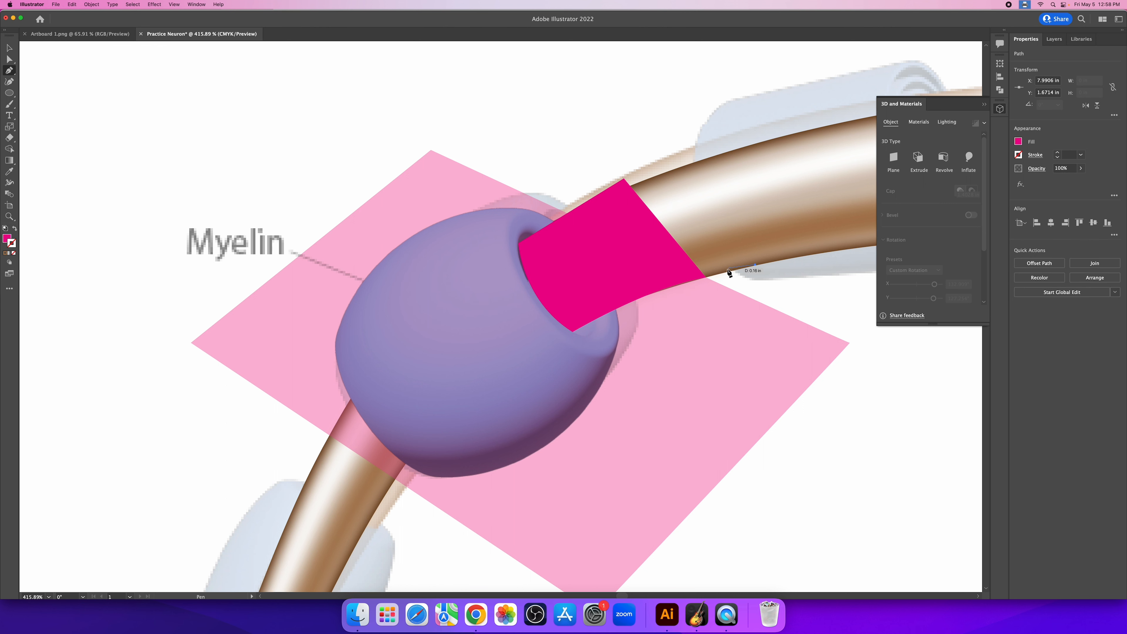
left_click(705, 278)
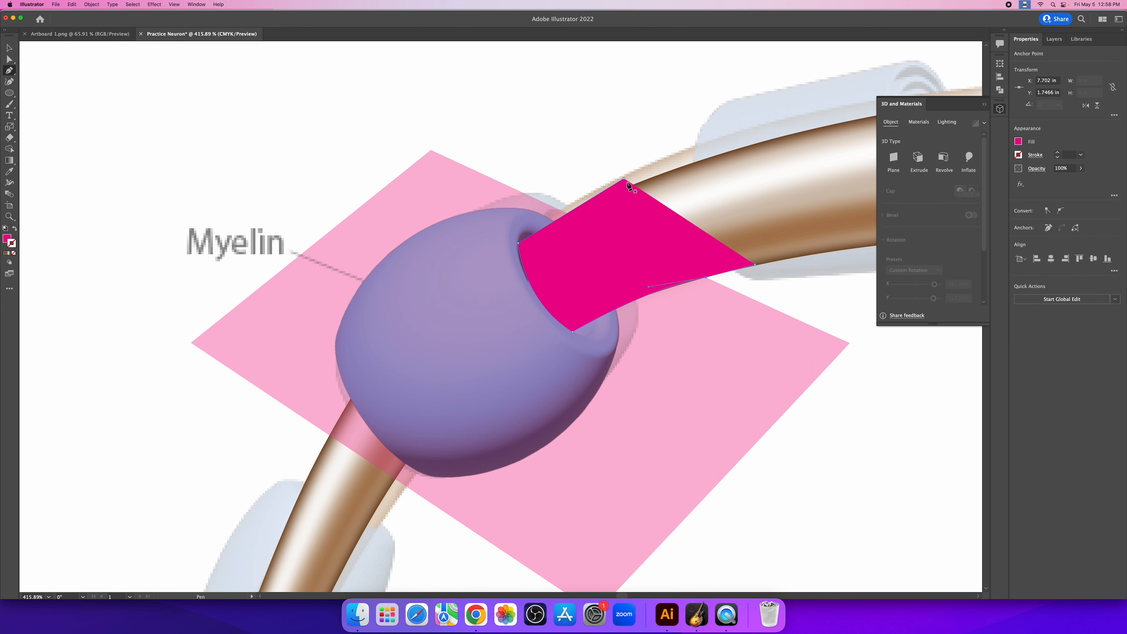
left_click(755, 265)
left_click(660, 165)
left_click(624, 178)
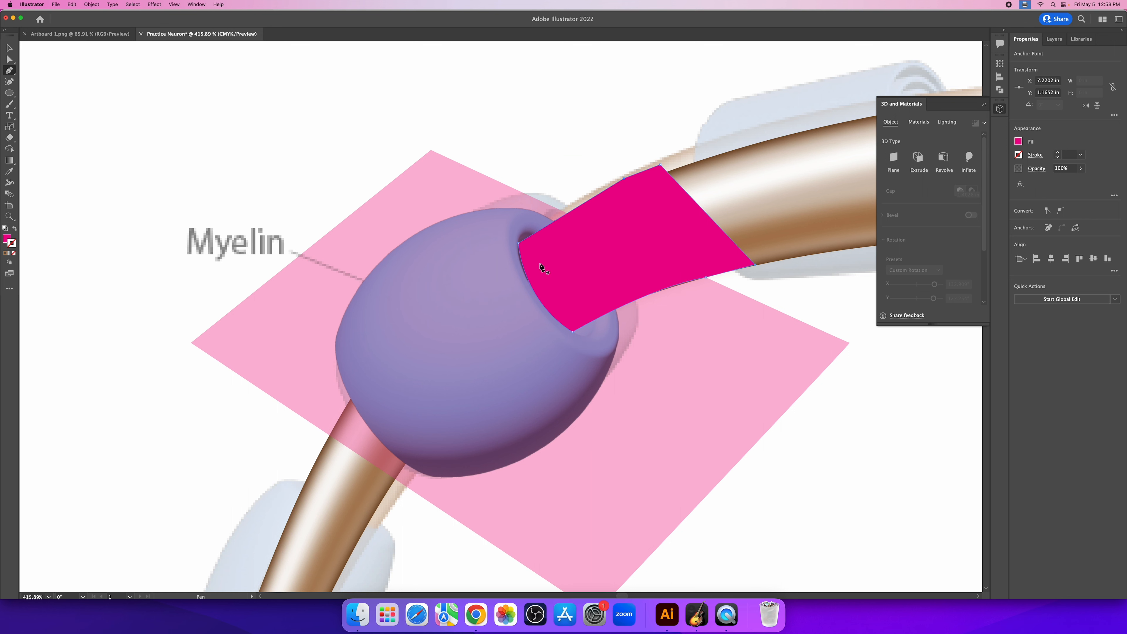
Step: Fill the closed shape over the axon opening with green and lower its opacity to 48%
left_click(1018, 142)
left_click(943, 185)
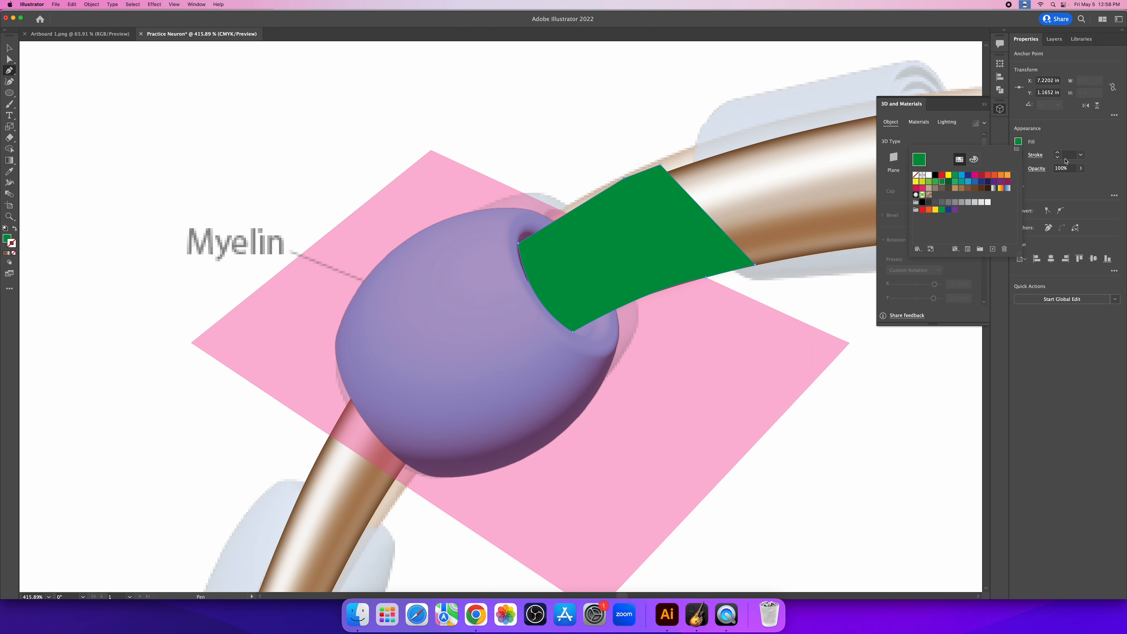
left_click(1081, 170)
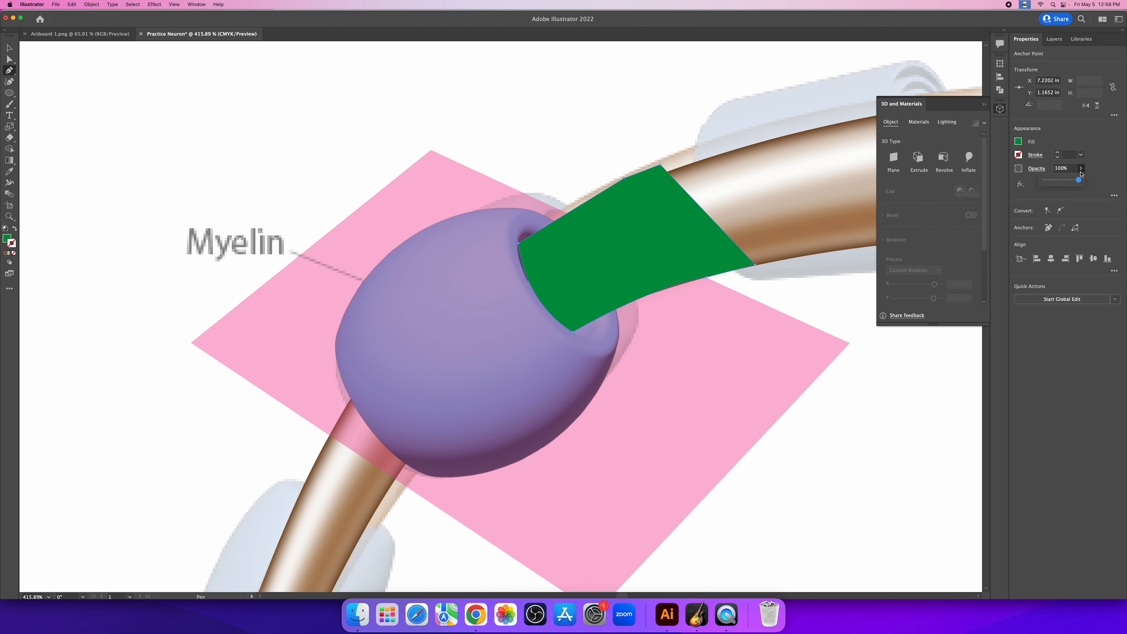
left_click_drag(1074, 182, 1061, 181)
left_click(1060, 363)
key("v")
left_click(849, 394)
Step: Subtract the green shape from the magenta four-sided shape with Minus Front
scroll(850, 394, "down", 3)
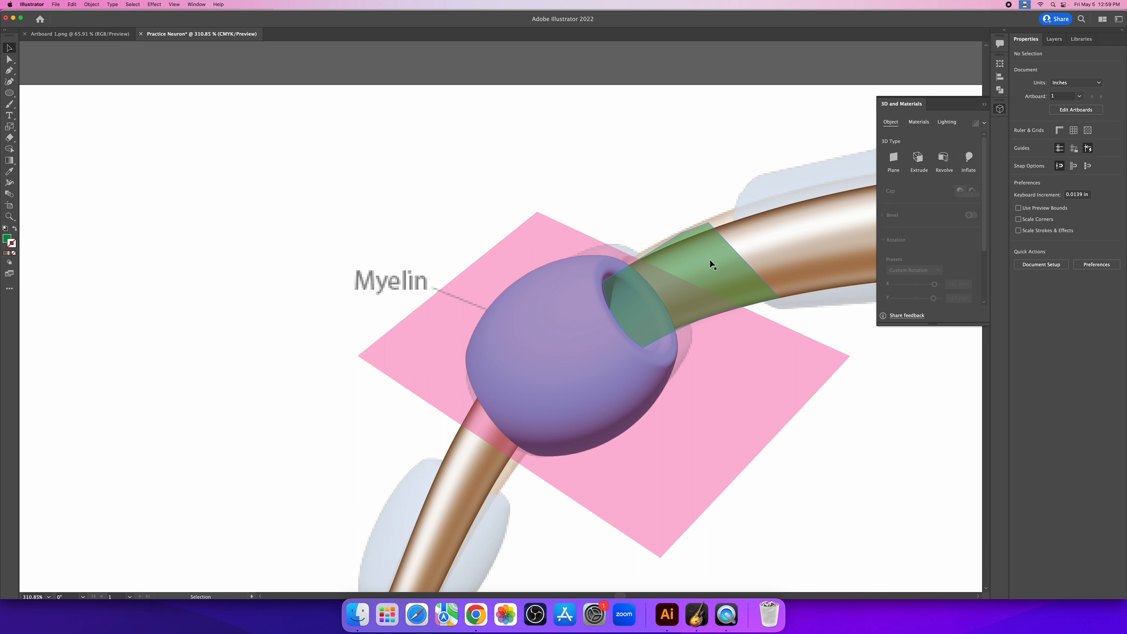
left_click(719, 266)
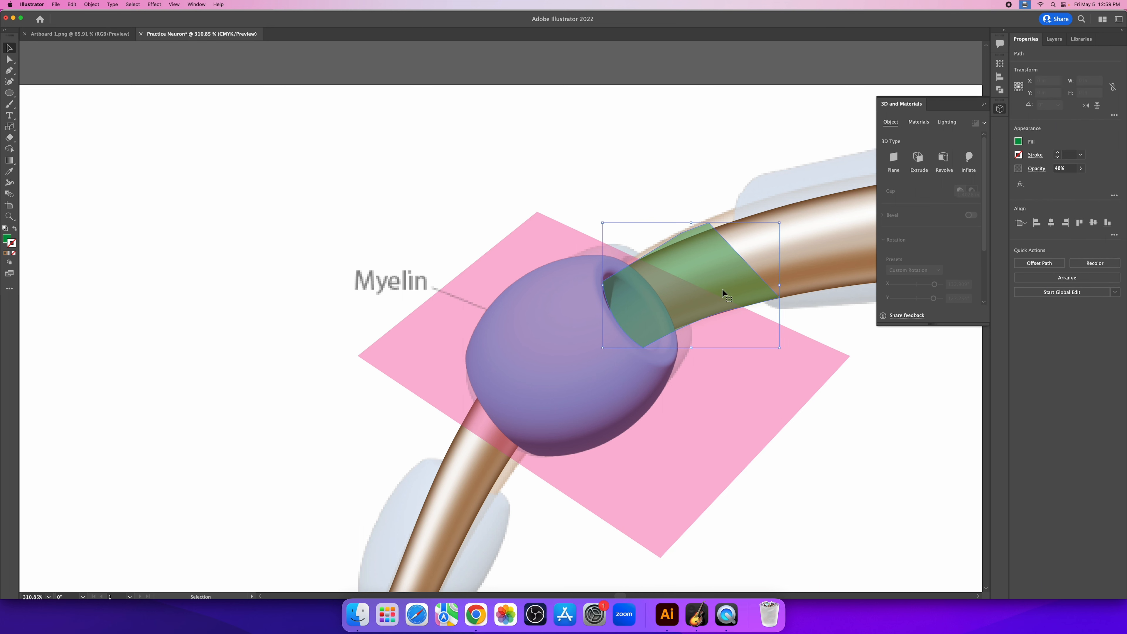
left_click(745, 398, "shift")
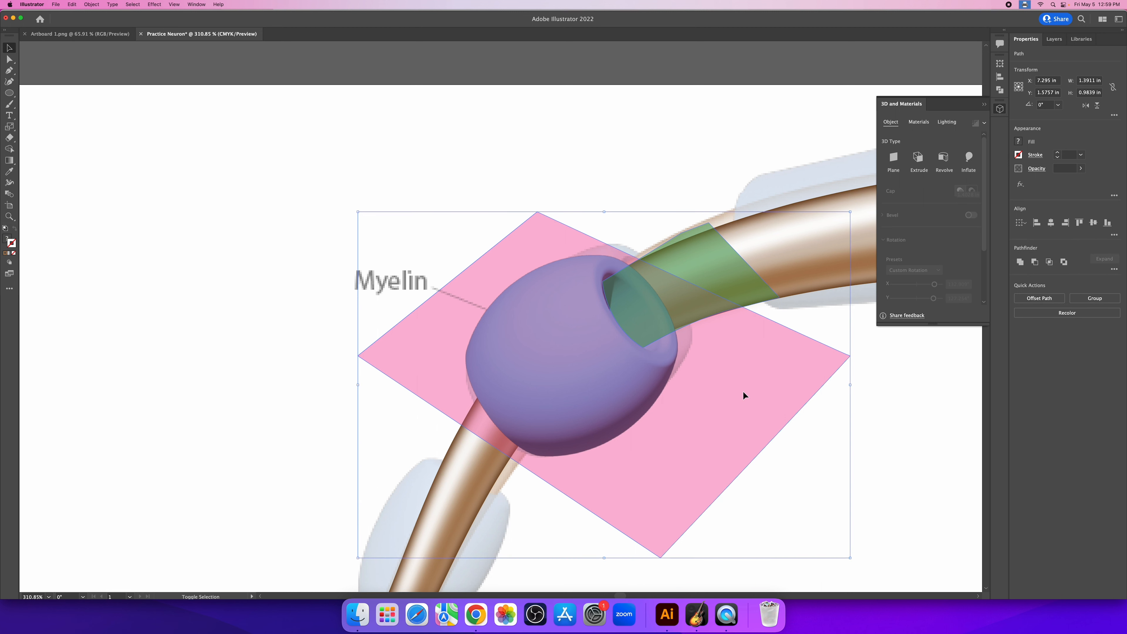
left_click(1035, 262)
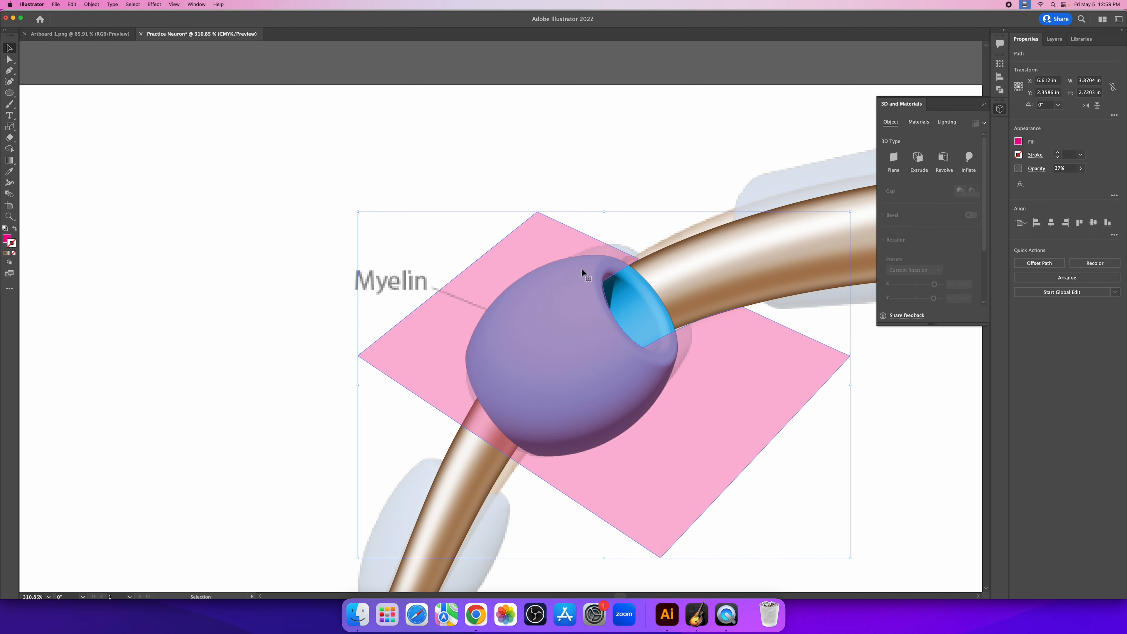
left_click(574, 179)
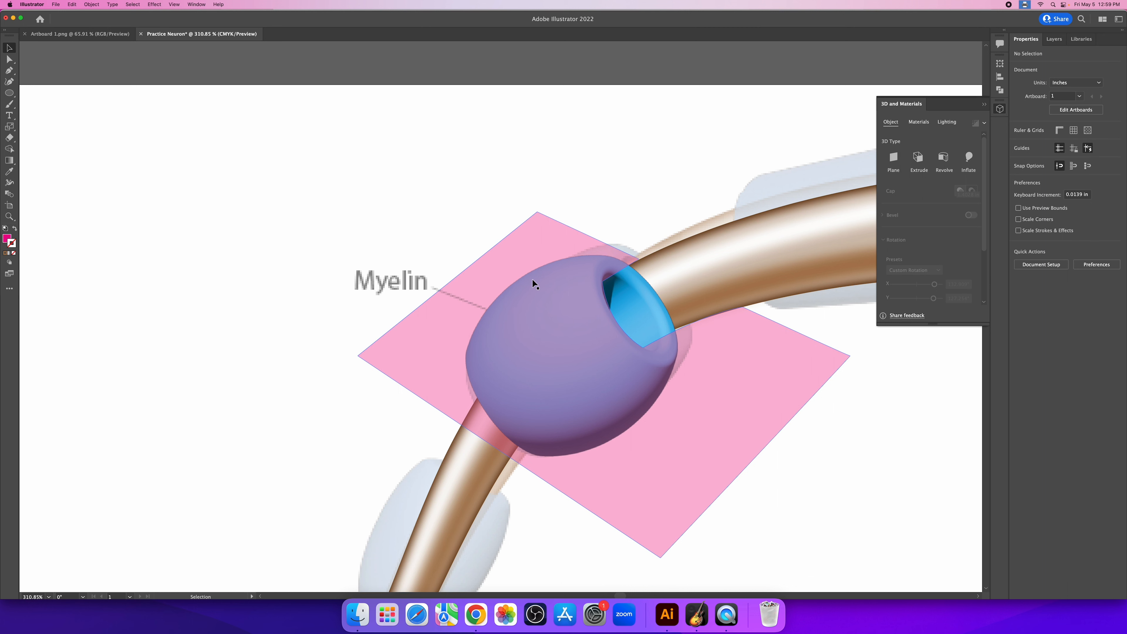
Step: Set the notched magenta shape's opacity to 100%
left_click(553, 264)
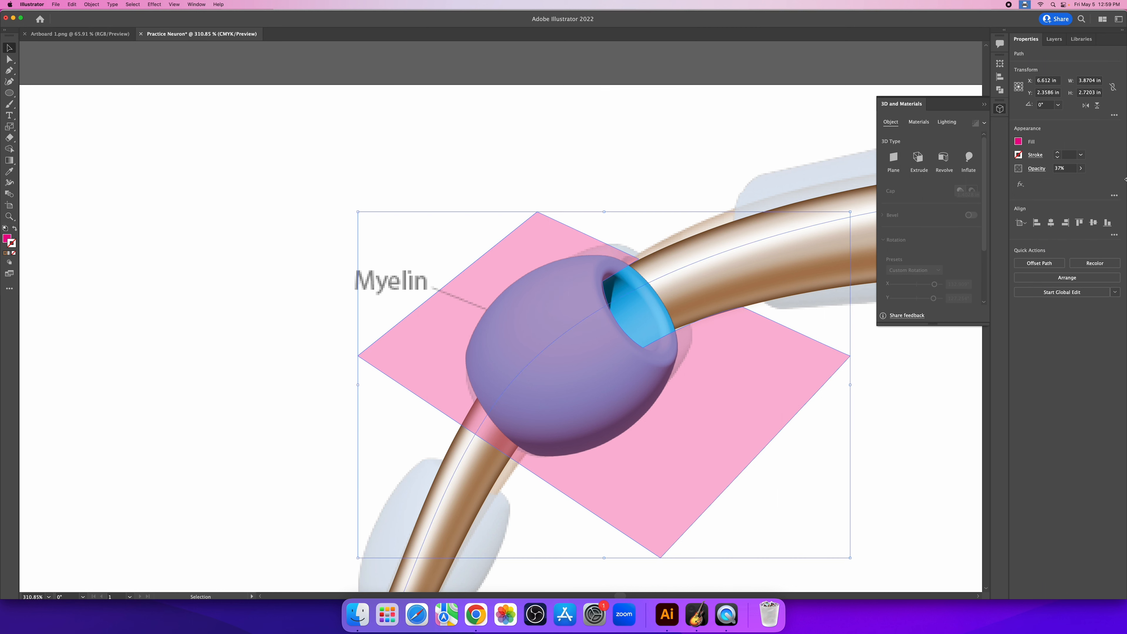
left_click(1081, 169)
left_click_drag(1065, 179, 1096, 179)
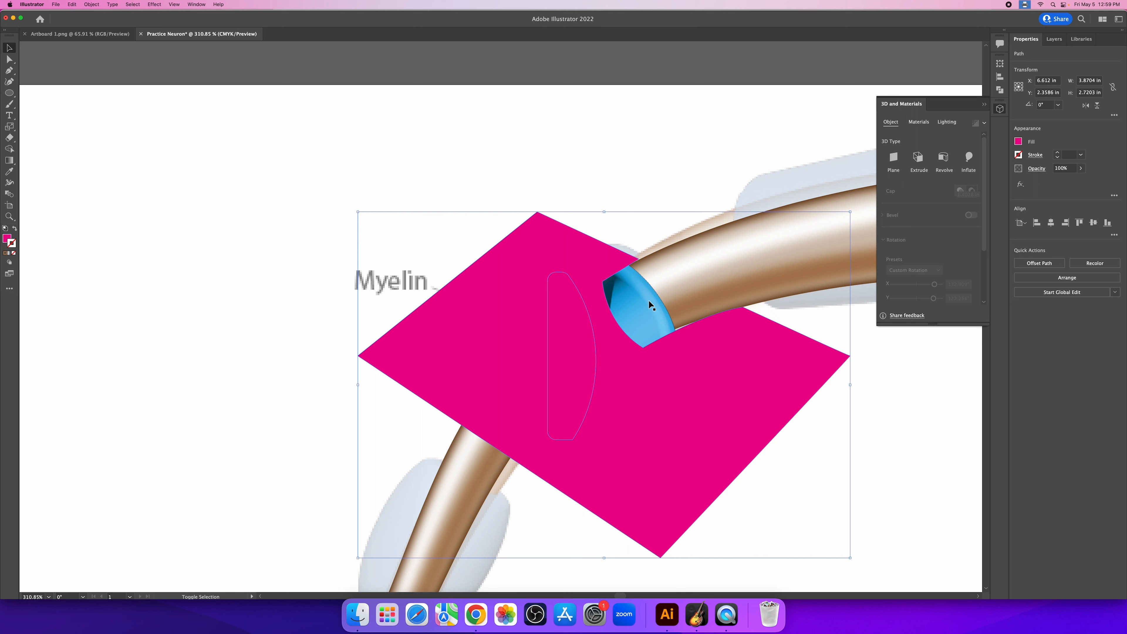
Step: Make a clipping mask from the magenta shape and the blue myelin form so the axon emerges from the opening
left_click(630, 308, "shift")
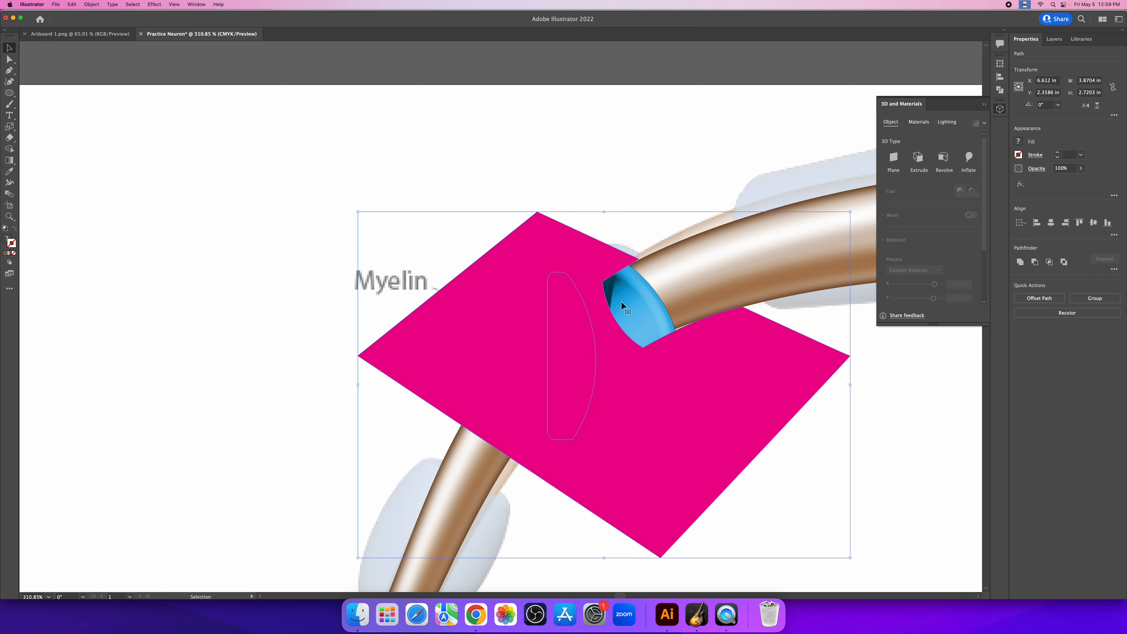
left_click(108, 5)
left_click(101, 7)
left_click(102, 7)
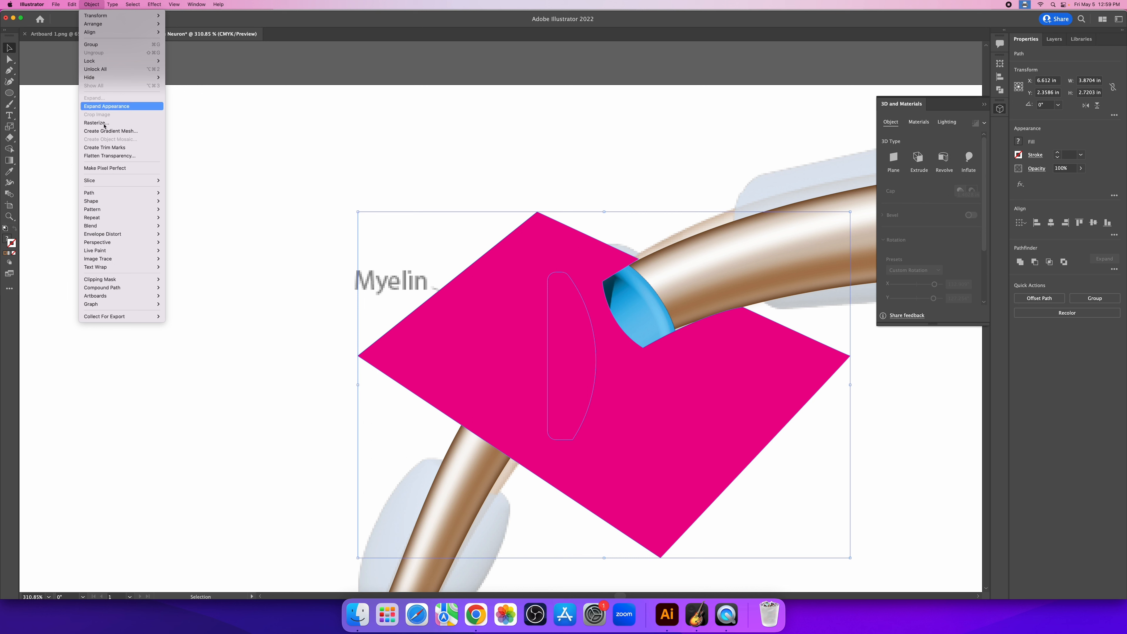
mouse_move(125, 299)
mouse_move(130, 279)
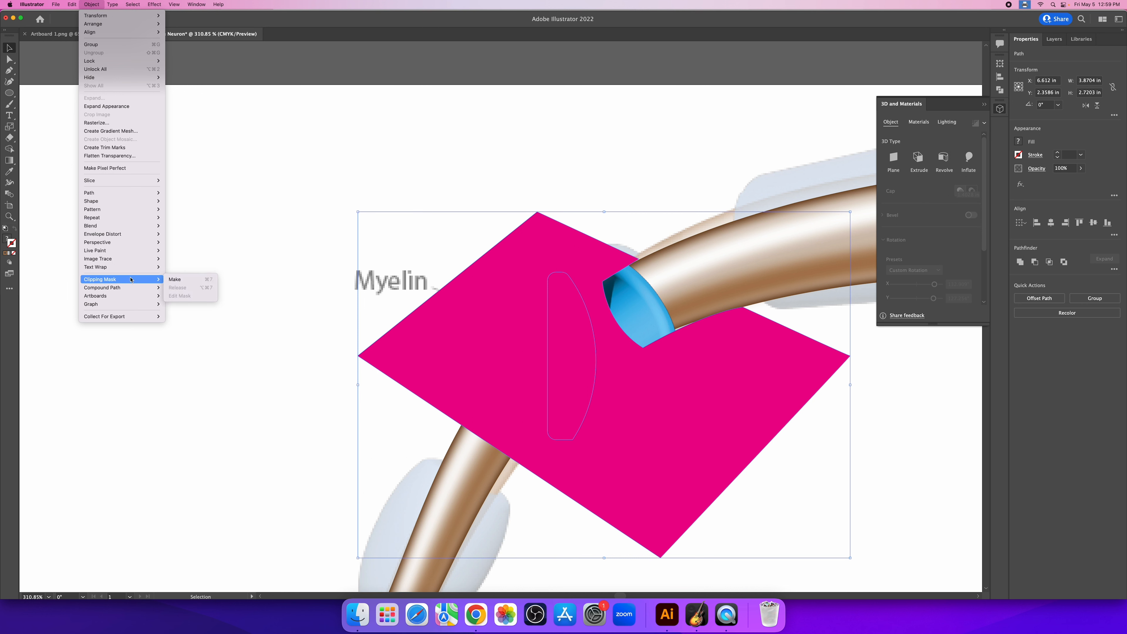
left_click(173, 279)
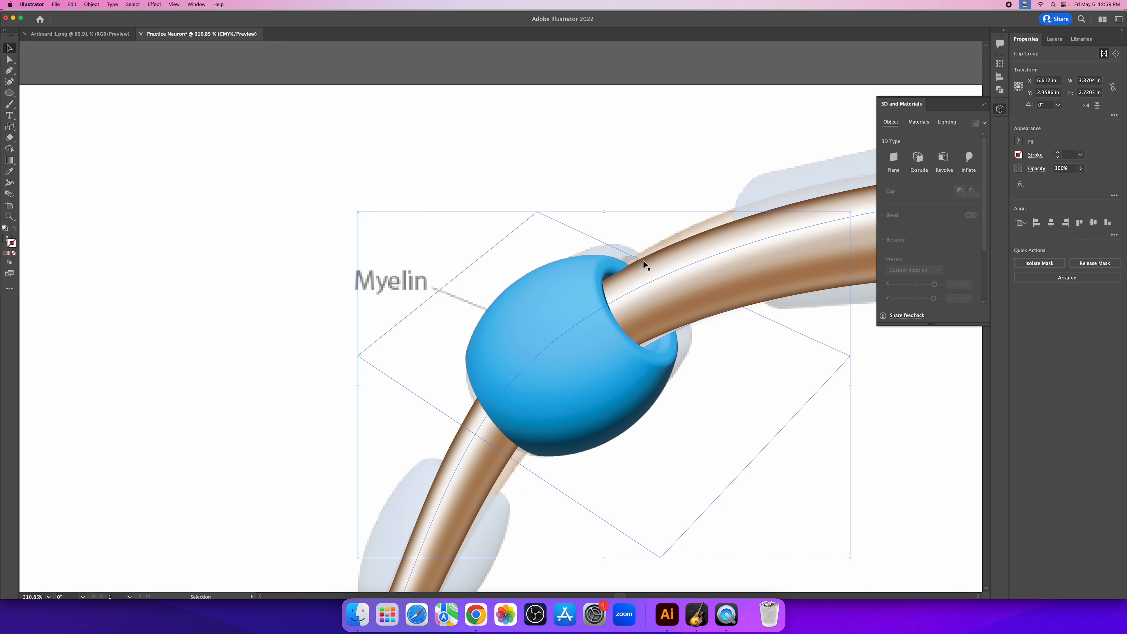
key("z")
left_click_drag(689, 403, 632, 394)
left_click(785, 443)
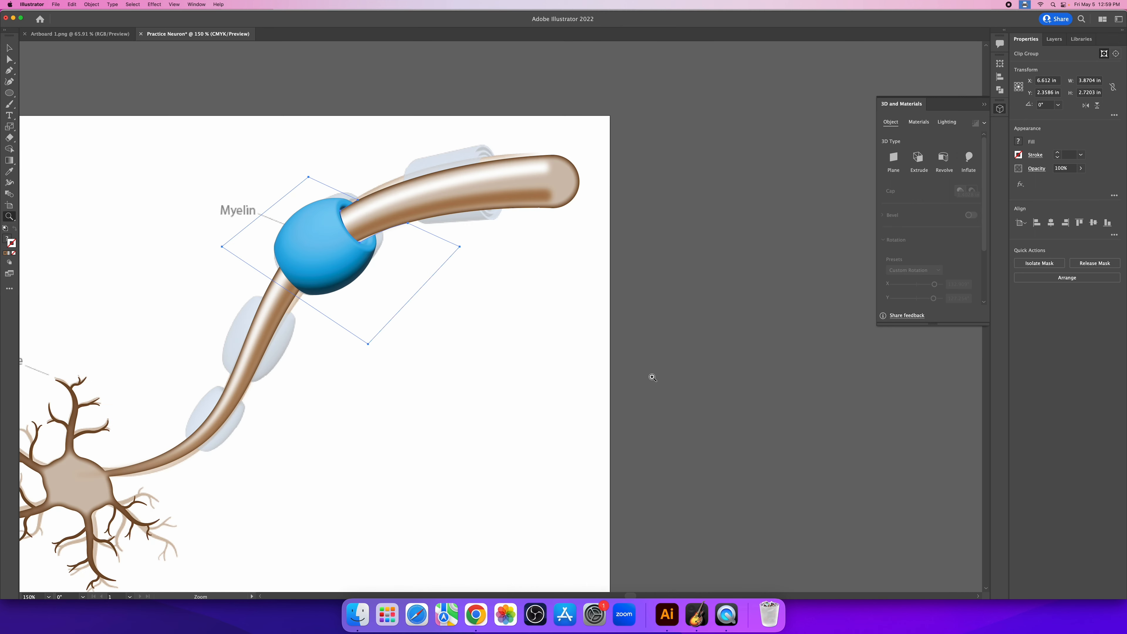
Step: Undo the clipping mask on the blue myelin form so the notched magenta shape is separate again
key("v")
left_click(440, 327)
left_click_drag(421, 342, 554, 365)
key("z")
left_click_drag(477, 267, 532, 276)
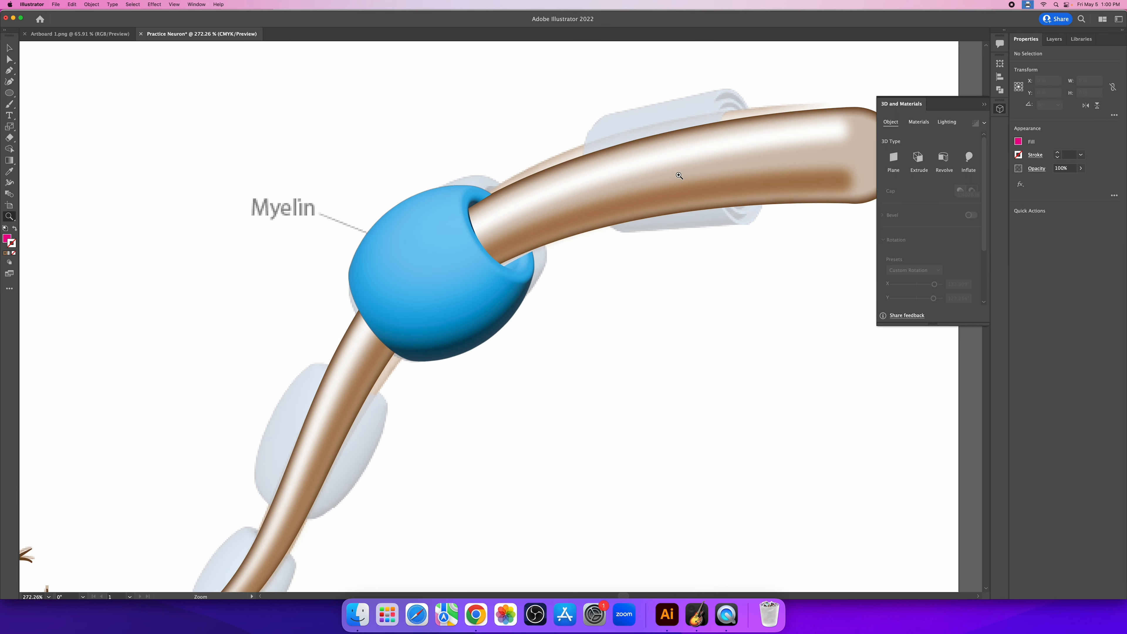
left_click_drag(488, 208, 596, 211)
key("super+z")
key("super+z")
key("a")
left_click(1081, 168)
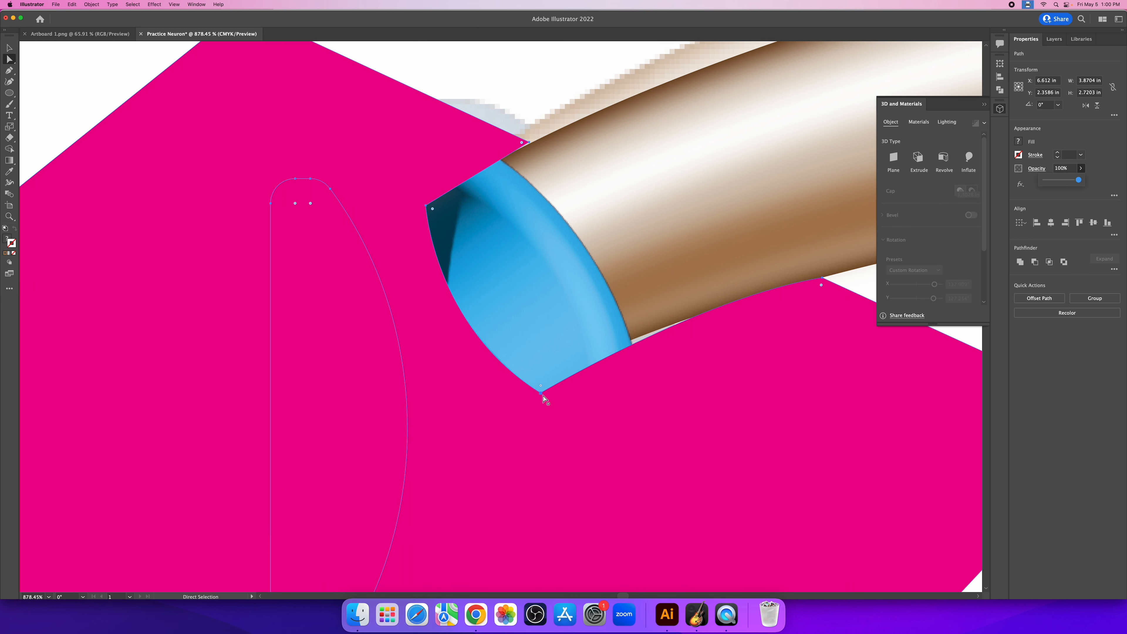
left_click_drag(541, 394, 539, 389)
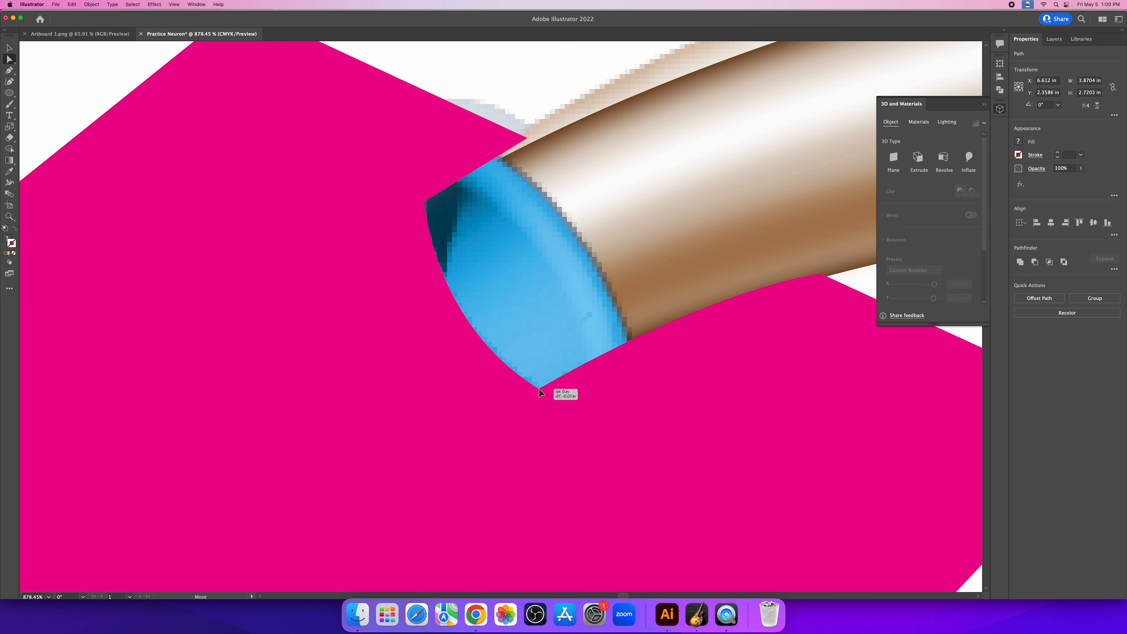
key("super+z")
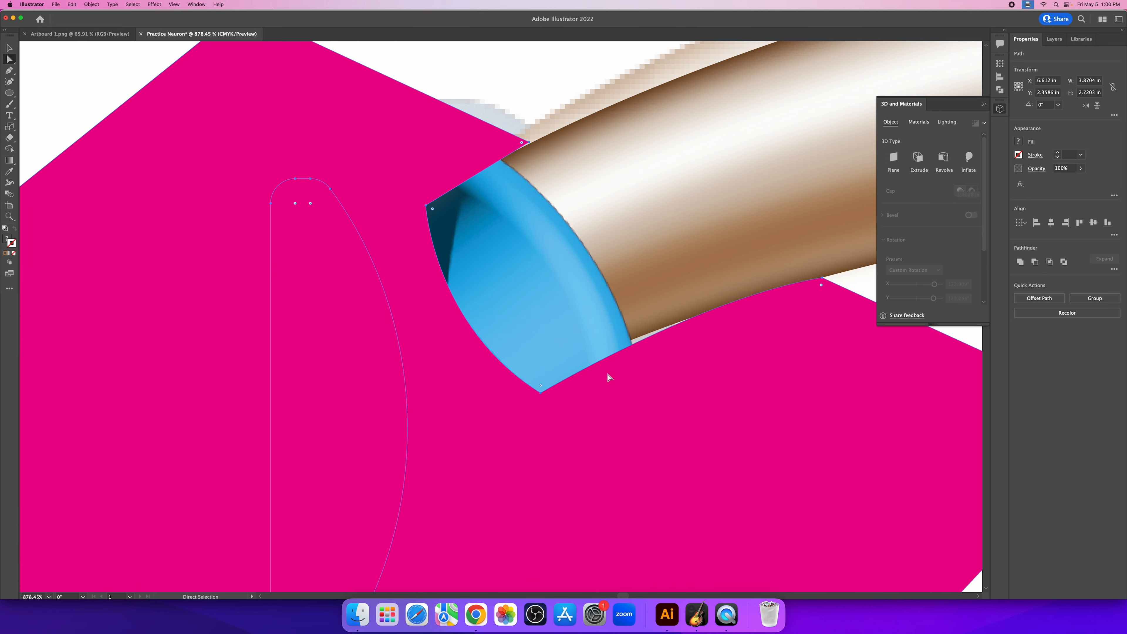
left_click_drag(646, 388, 649, 388)
left_click(525, 81)
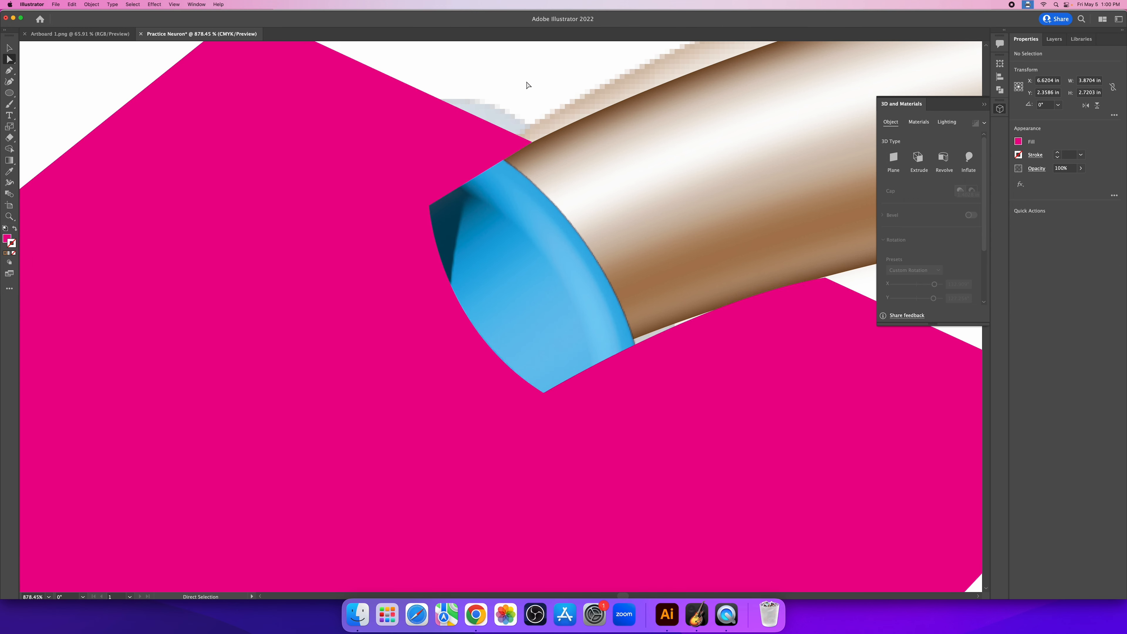
left_click(649, 411)
key("super+z")
Step: Lower the magenta shape's opacity to 37% and move the notch's lower corner anchor onto the rim of the myelin opening
left_click(1081, 169)
left_click_drag(1100, 178, 1071, 178)
left_click(541, 393)
left_click_drag(541, 392, 537, 385)
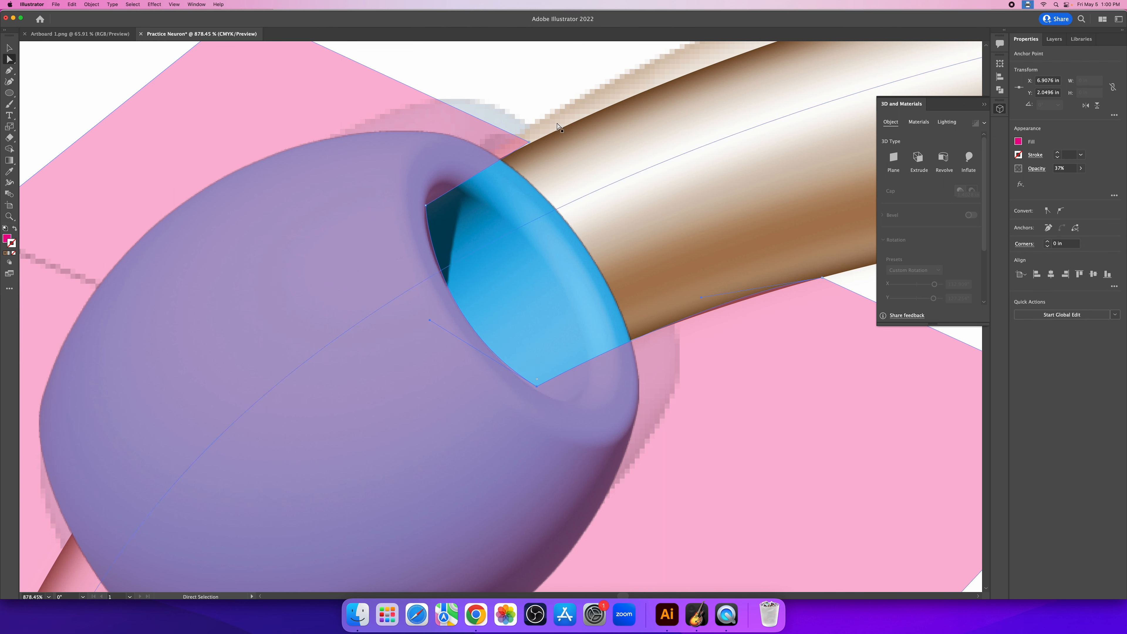
left_click(545, 92)
Step: Set the adjusted magenta shape's opacity back to 100%
key("z")
left_click_drag(544, 94, 502, 93)
left_click(699, 303)
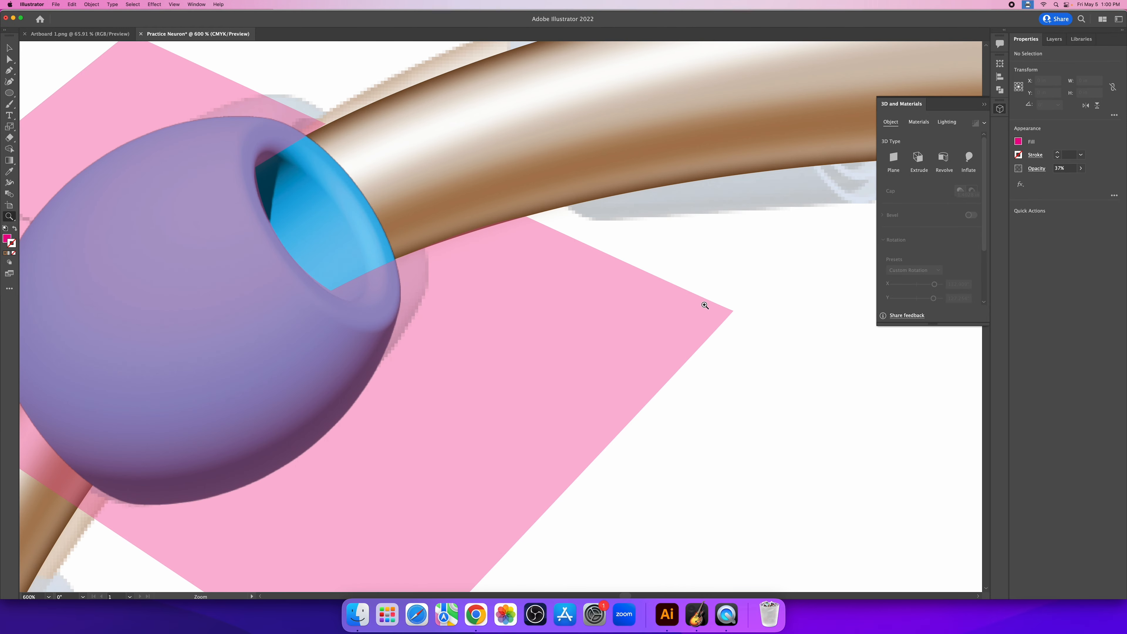
left_click_drag(641, 253, 590, 244)
key("v")
left_click(642, 275)
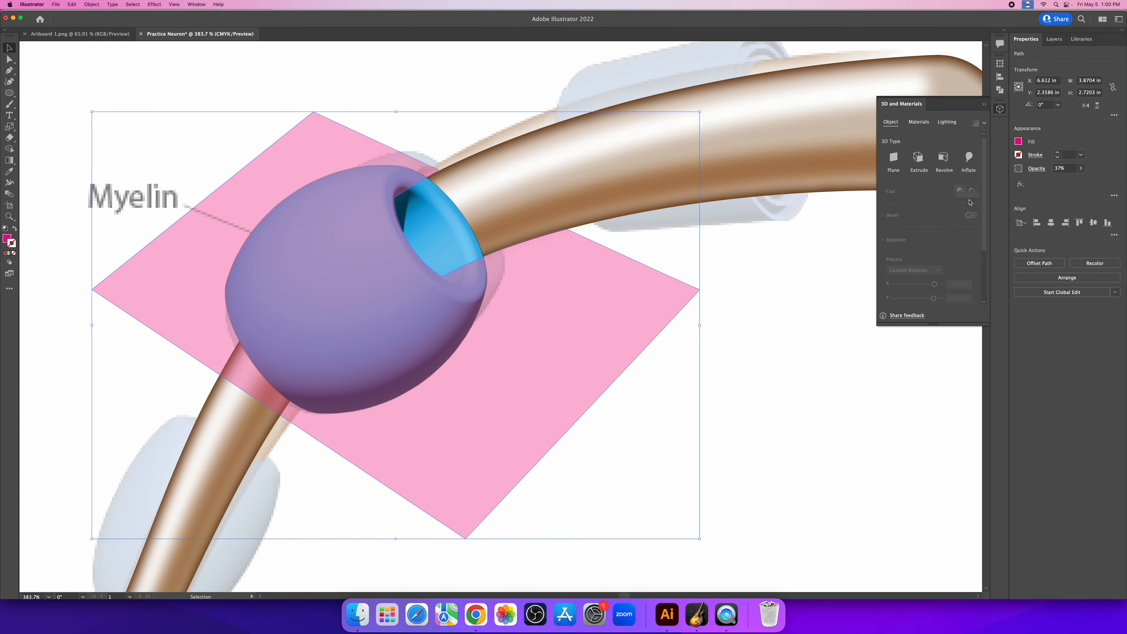
left_click(1081, 168)
left_click_drag(1059, 181, 1084, 181)
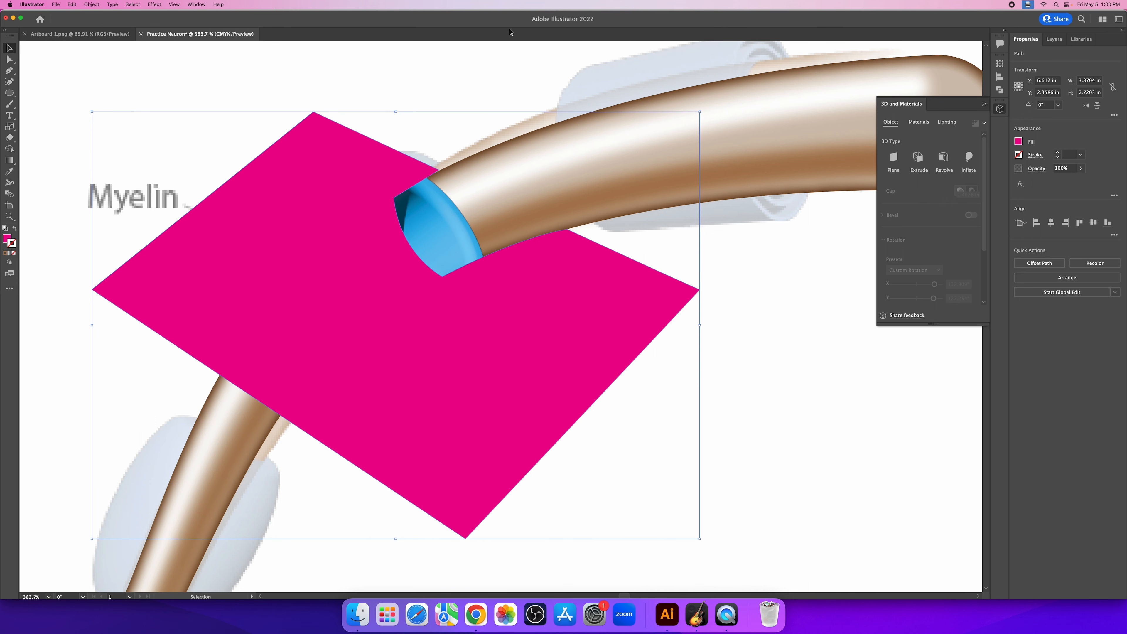
Step: Make a clipping mask from the magenta shape and the blue myelin form beneath it
left_click(424, 256)
left_click(546, 312, "shift")
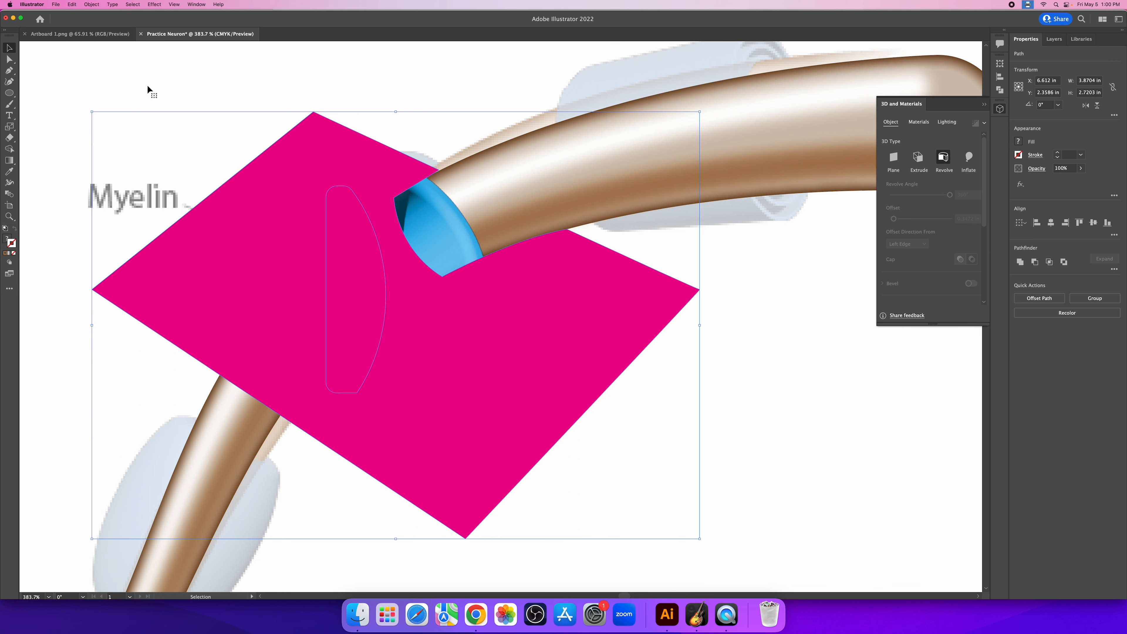
left_click(91, 5)
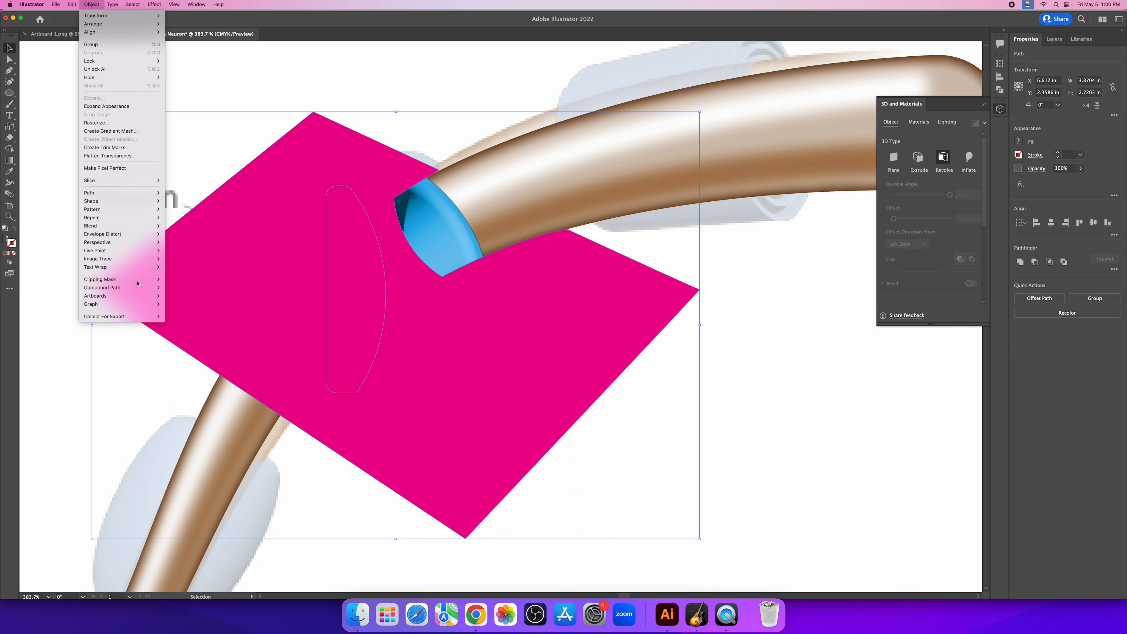
left_click(178, 279)
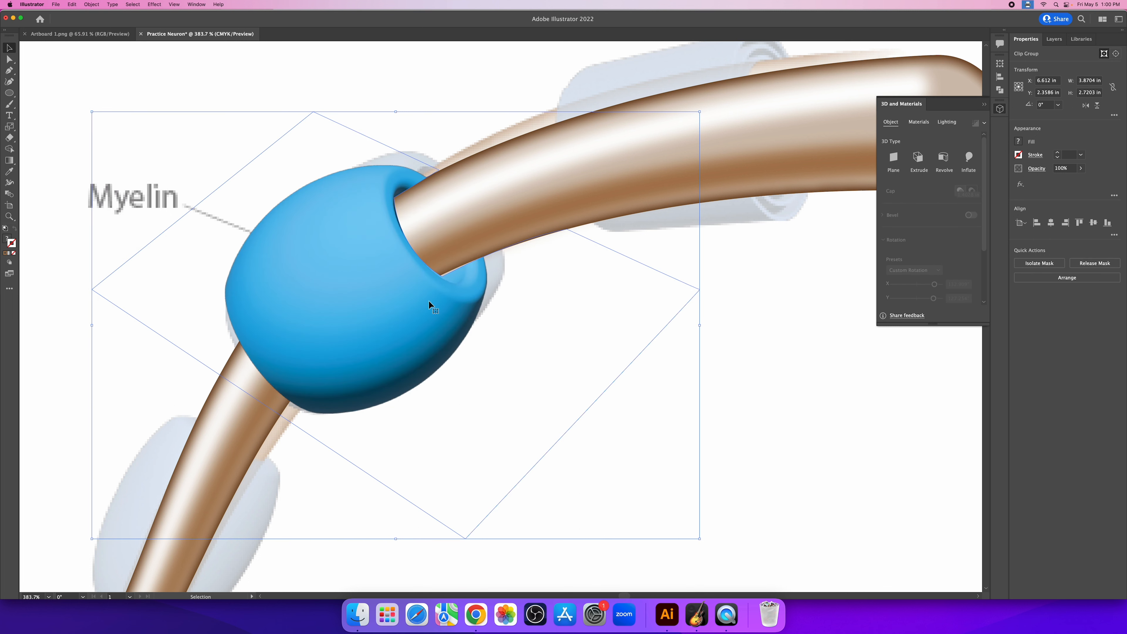
left_click(602, 327)
Step: Set the clipped myelin group's opacity to 58% so the axon shows through it
key("z")
left_click_drag(558, 242, 461, 236)
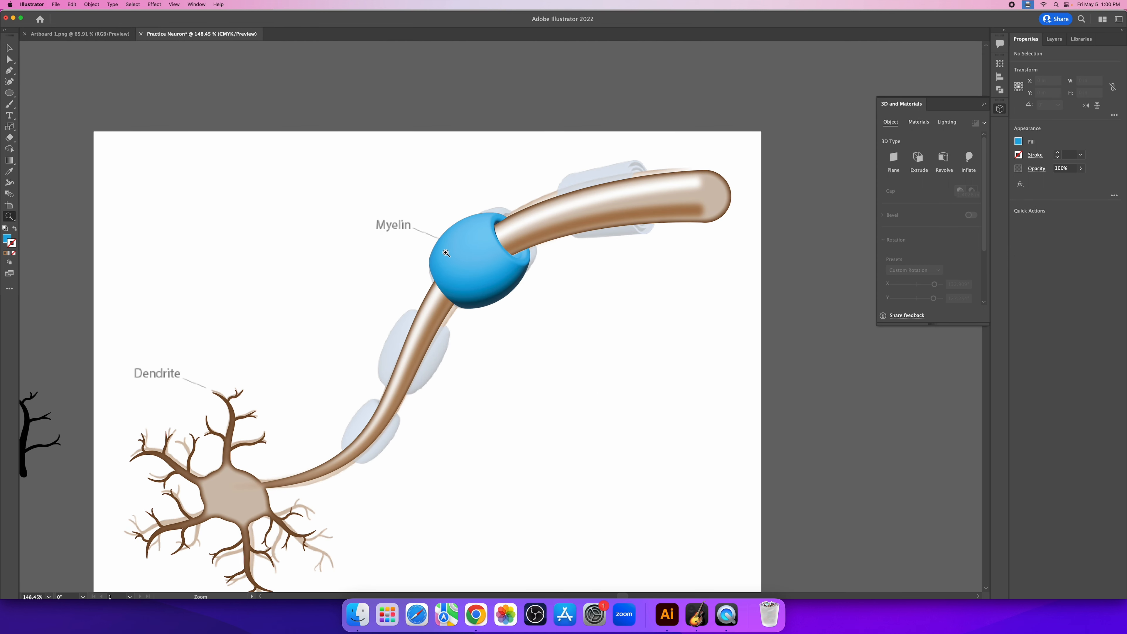
key("v")
left_click(478, 255)
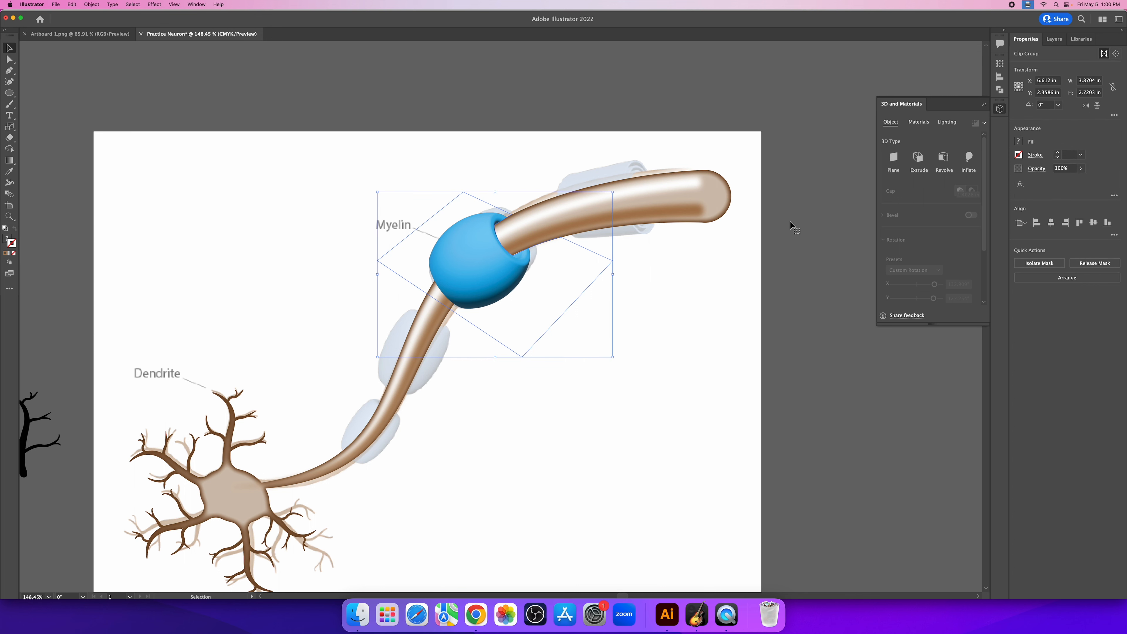
left_click(1081, 168)
left_click_drag(1076, 182, 1066, 181)
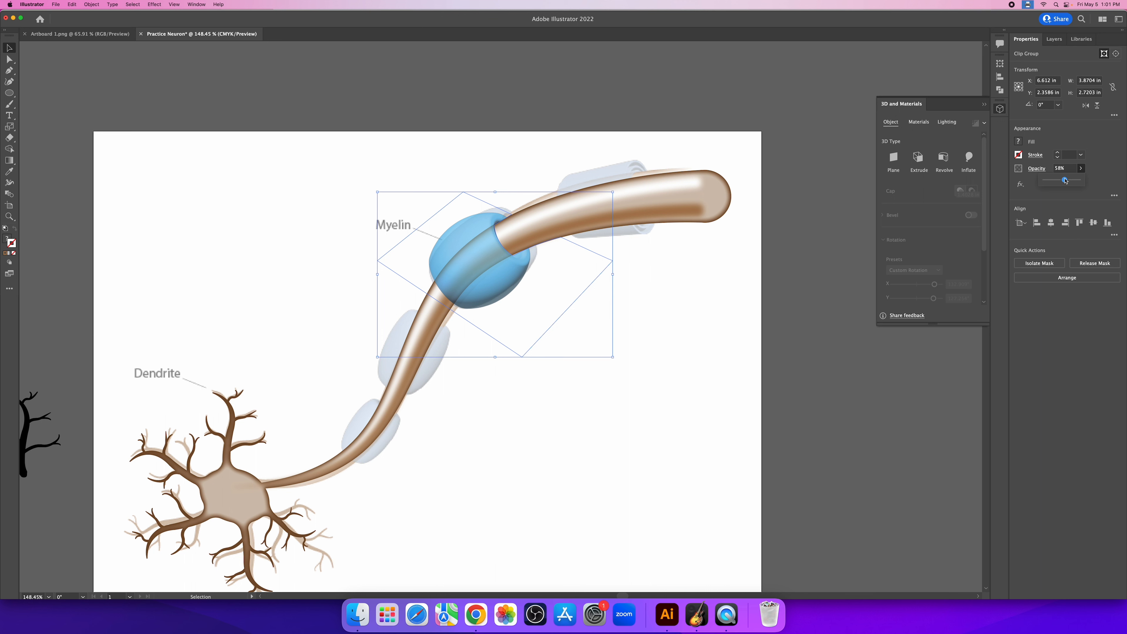
left_click(640, 276)
Step: Switch to the expanded toolbar with the full tool set and choose the Spiral tool
key("z")
mouse_move(549, 245)
left_mouse_down()
mouse_move(478, 235)
mouse_move(544, 247)
left_mouse_up()
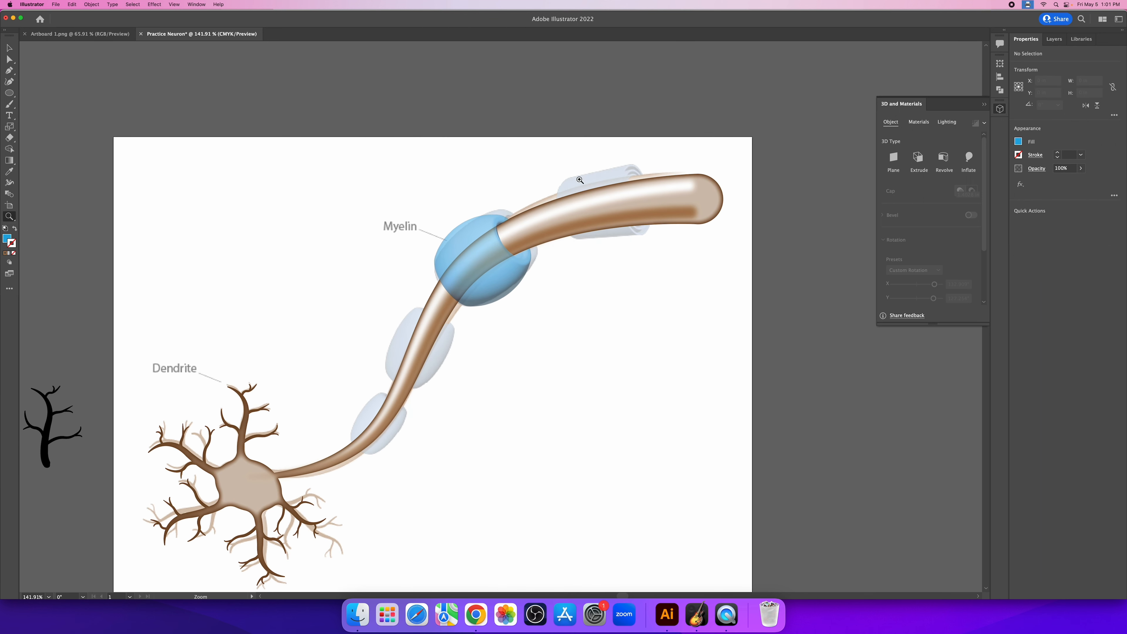
key("v")
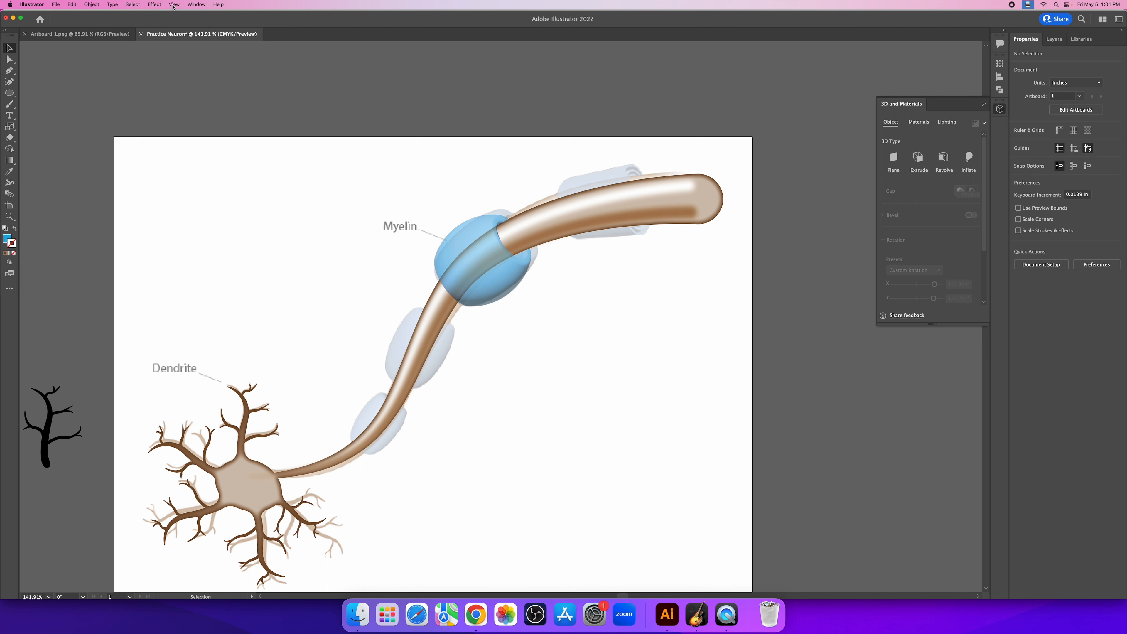
left_click(199, 5)
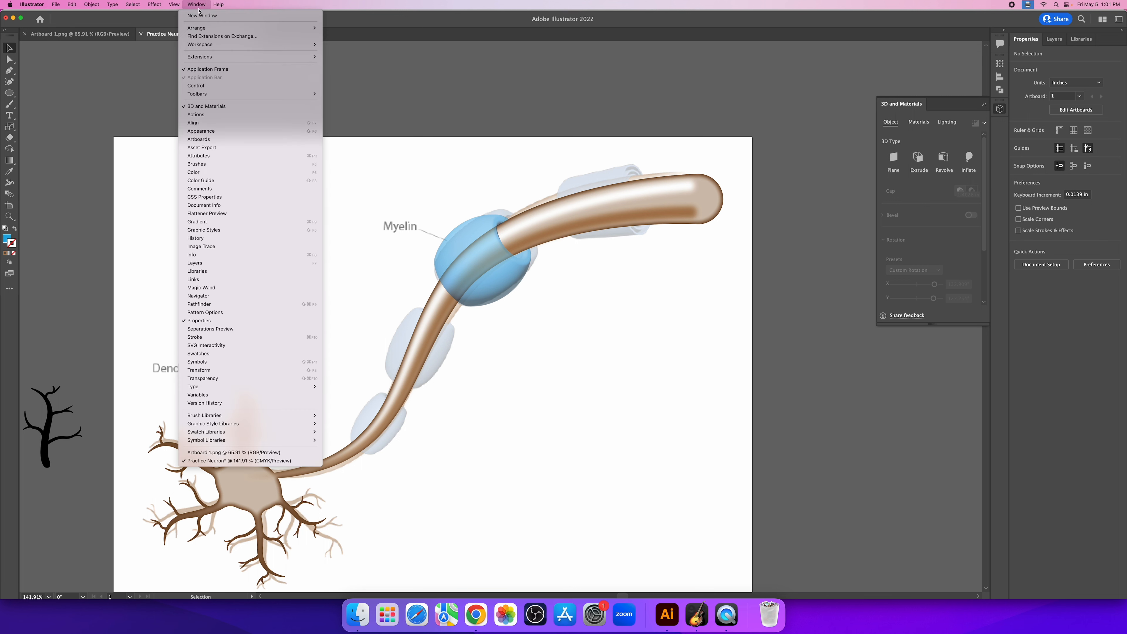
mouse_move(206, 97)
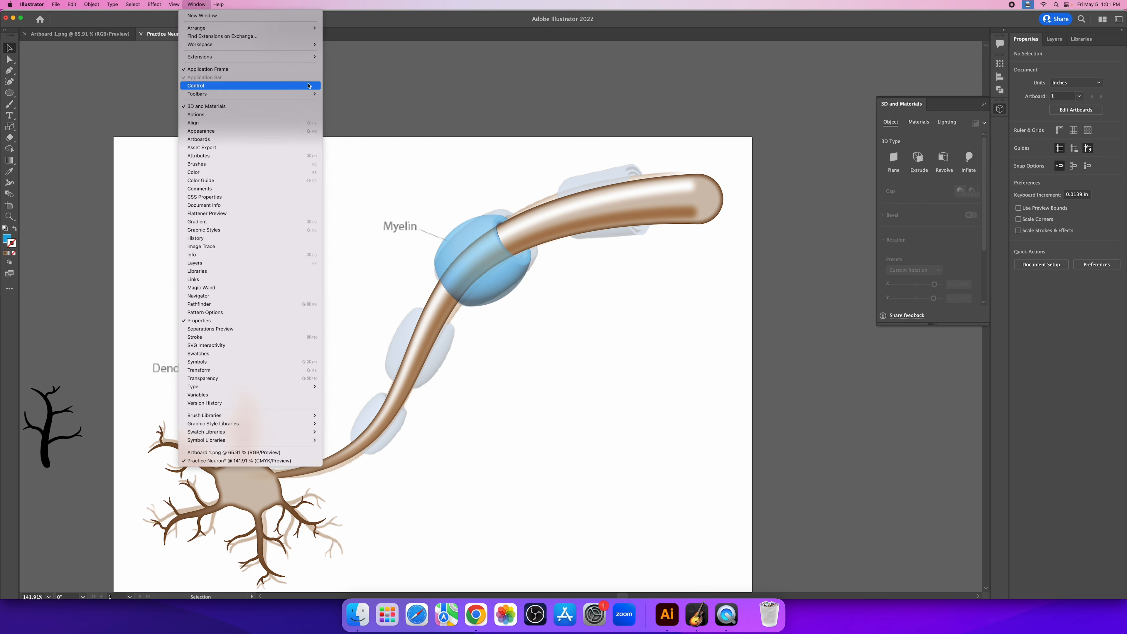
left_click(341, 93)
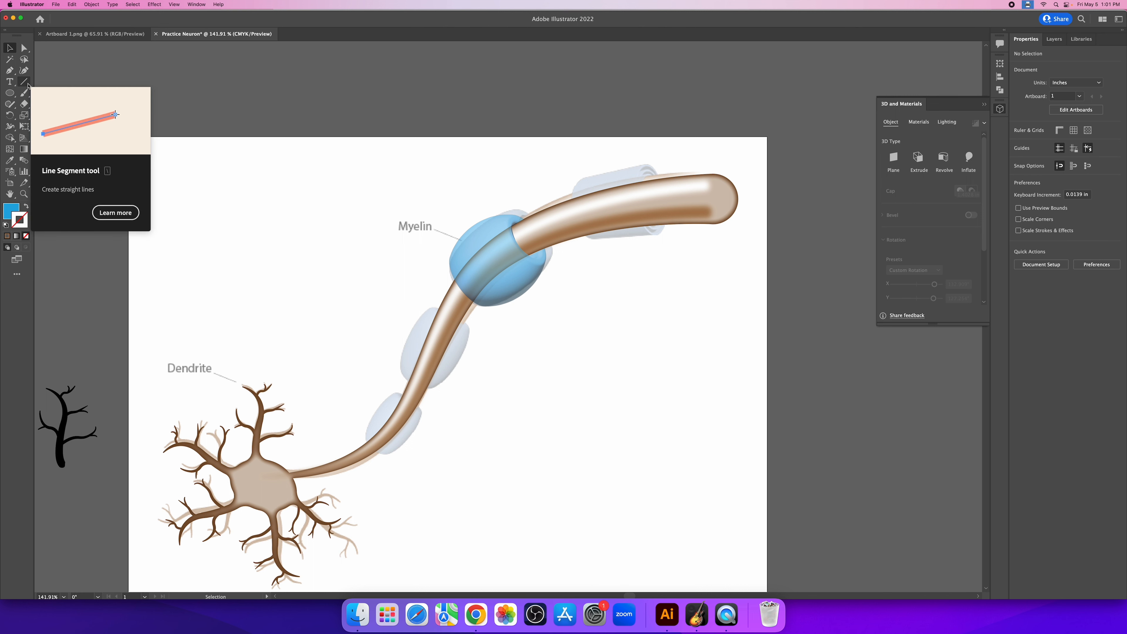
left_click(24, 82)
left_click(67, 104)
Step: Try a spiral with a 0.6944 in radius, 70% decay and 20 segments below the axon
left_click(639, 341)
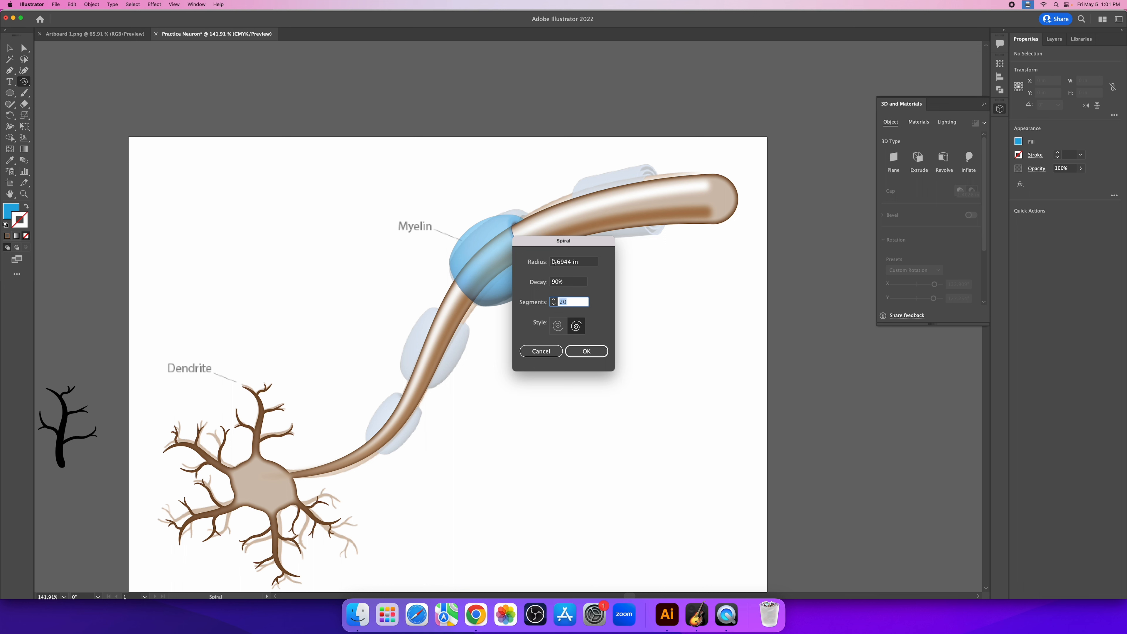
left_click(559, 283)
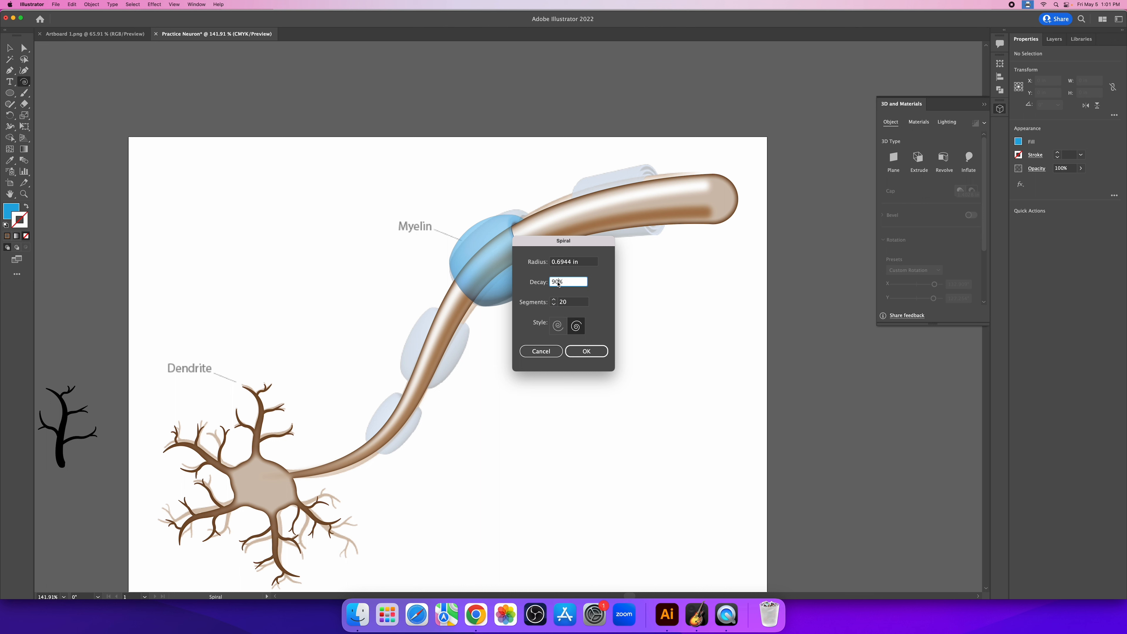
type("7")
left_click(600, 349)
key("super+z")
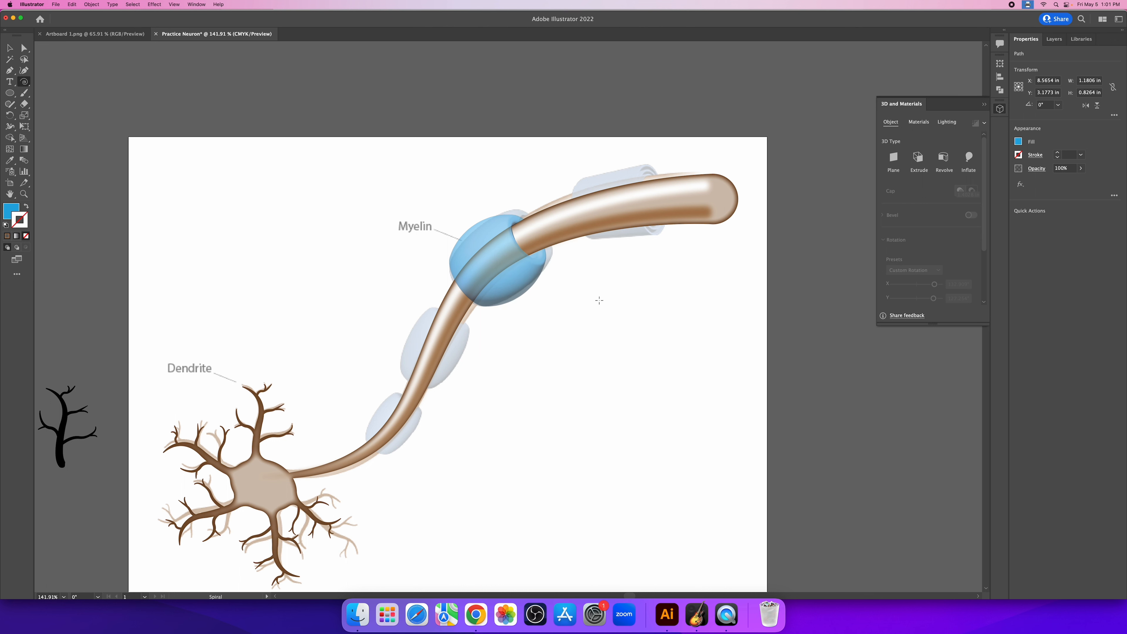
Step: Create a spiral below the axon with a 0.6944 in radius, 90% decay and 15 segments
left_click(640, 347)
left_click(556, 284)
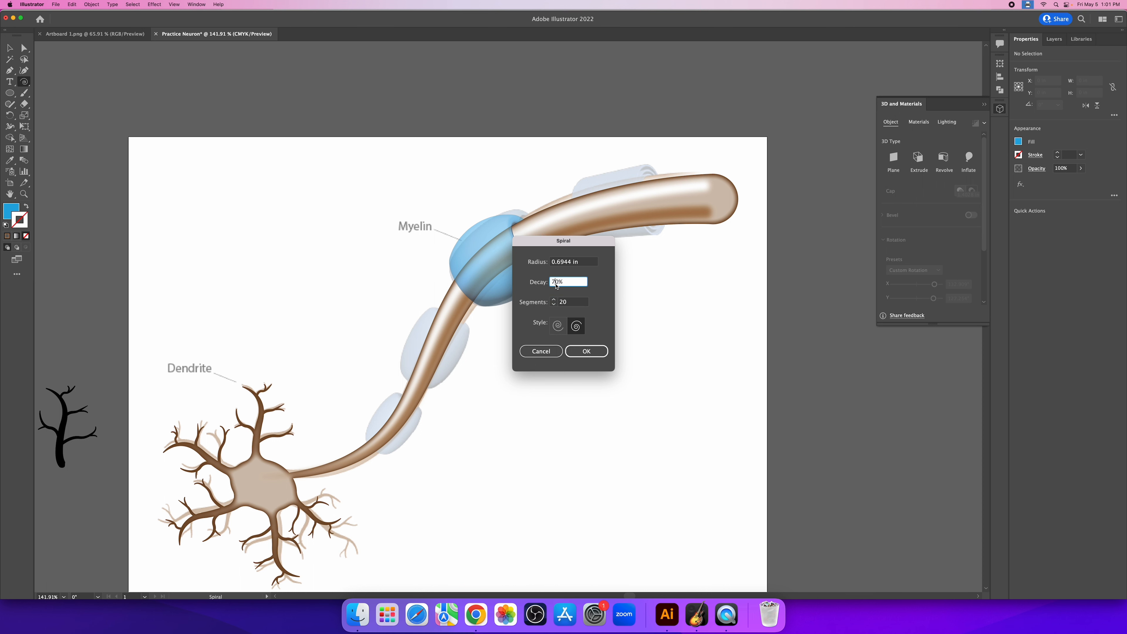
type("90")
left_click(565, 302)
type("15")
left_click(586, 351)
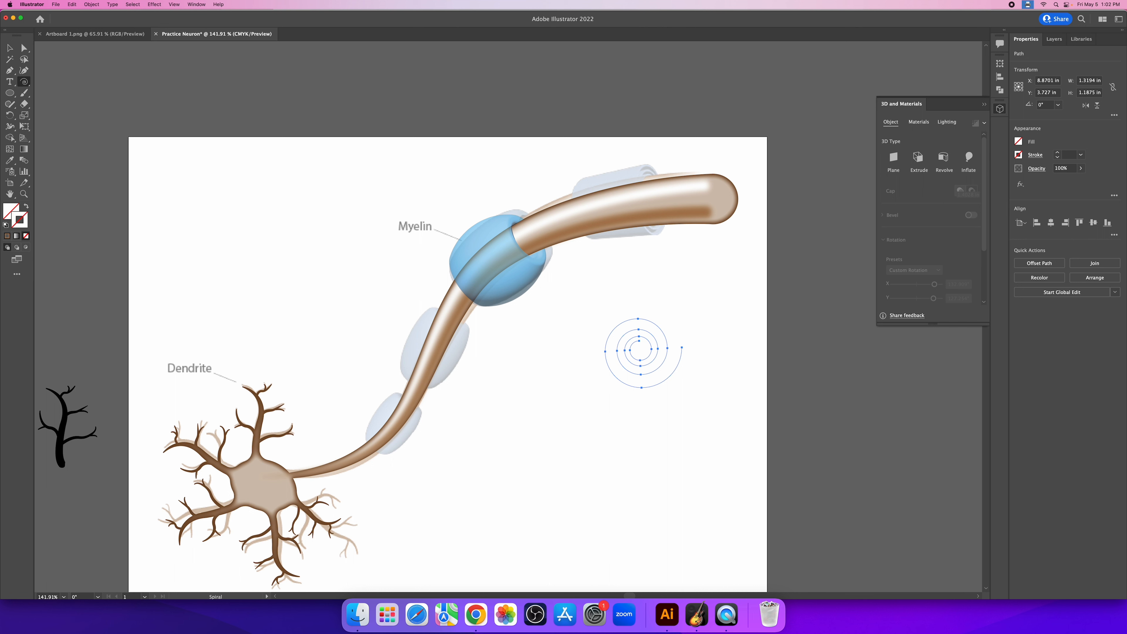
Step: Move the spiral slightly closer to the axon and give it a 1 pt blue stroke with no fill
key("v")
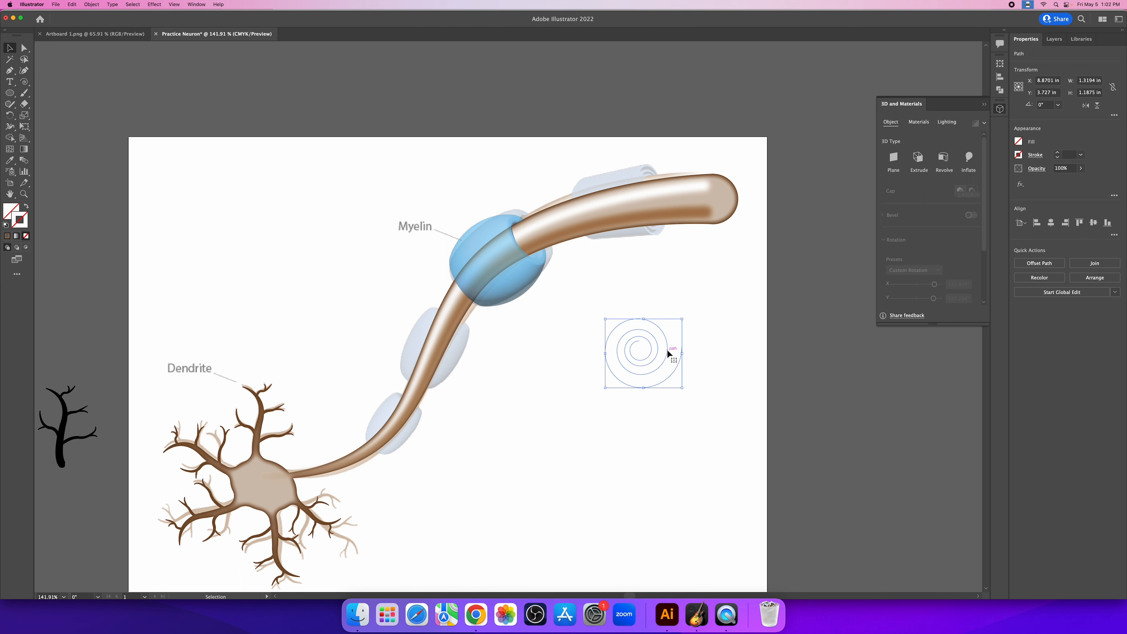
mouse_move(668, 352)
left_mouse_down()
mouse_move(653, 337)
mouse_move(650, 351)
left_mouse_up()
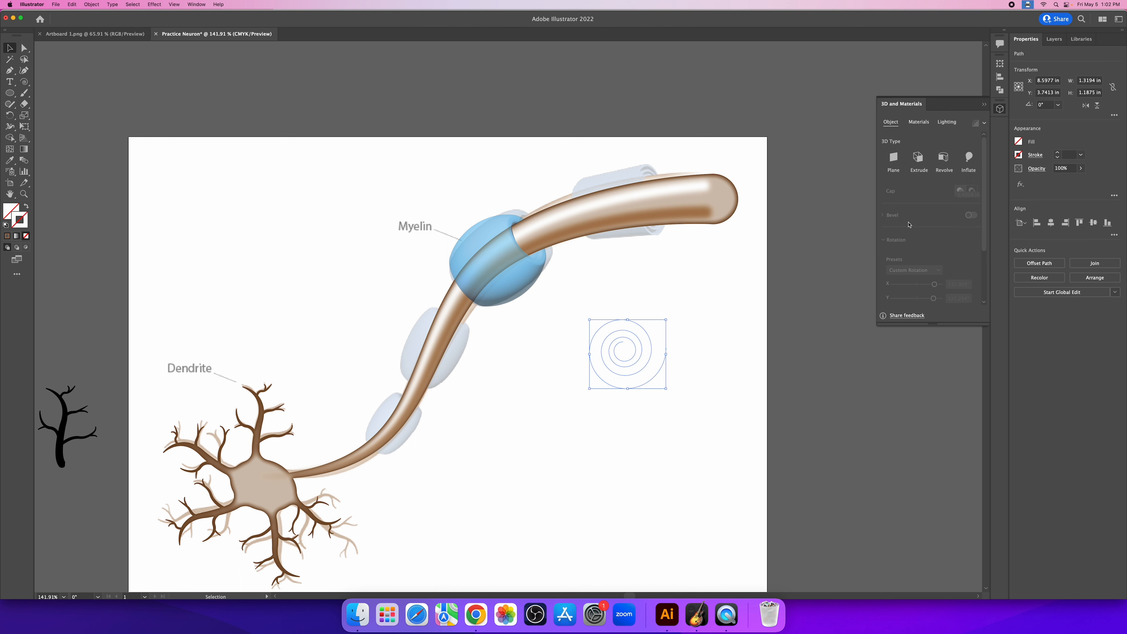
left_click(1020, 157)
left_click(969, 195)
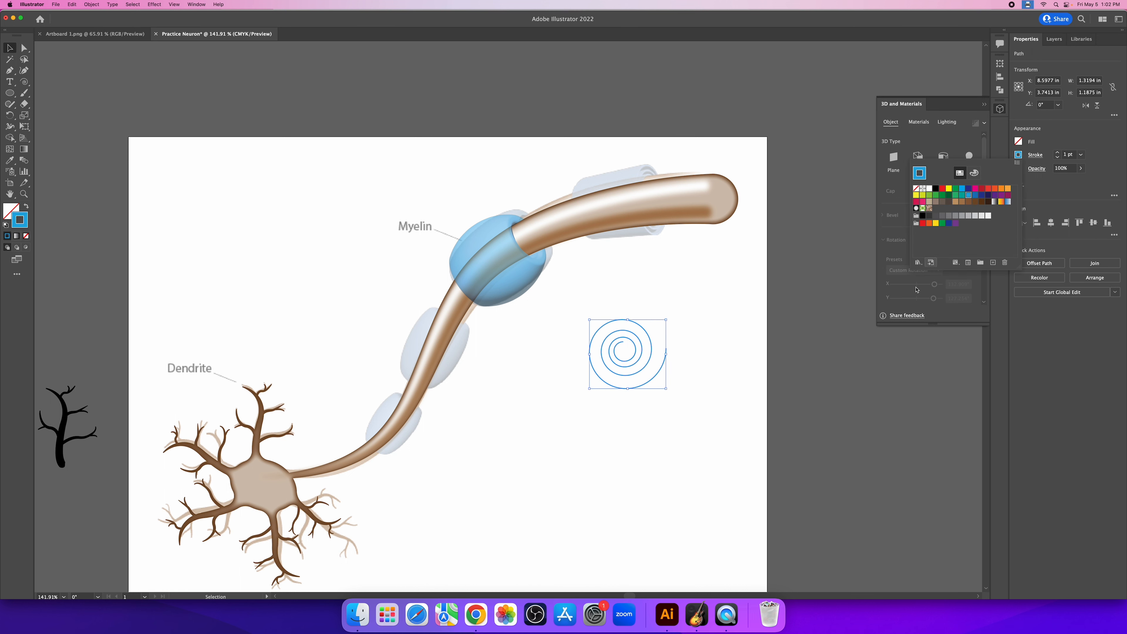
left_click(675, 358)
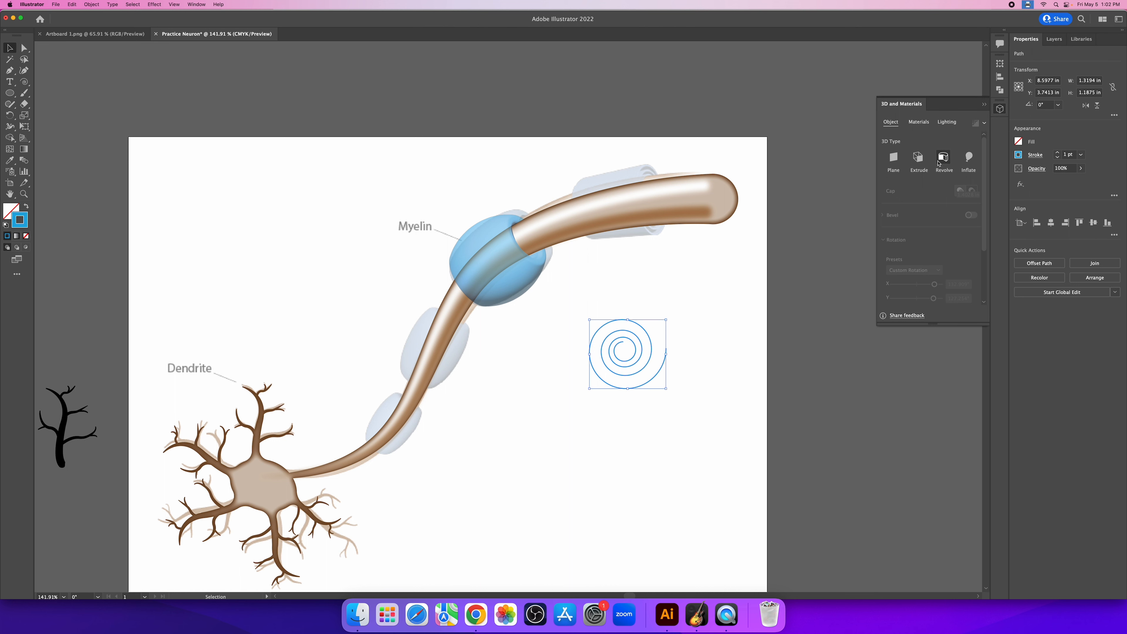
Step: Extrude the spiral in 3D and rotate it about 30° clockwise, turning its 3D X rotation to 147.786°
left_click(918, 158)
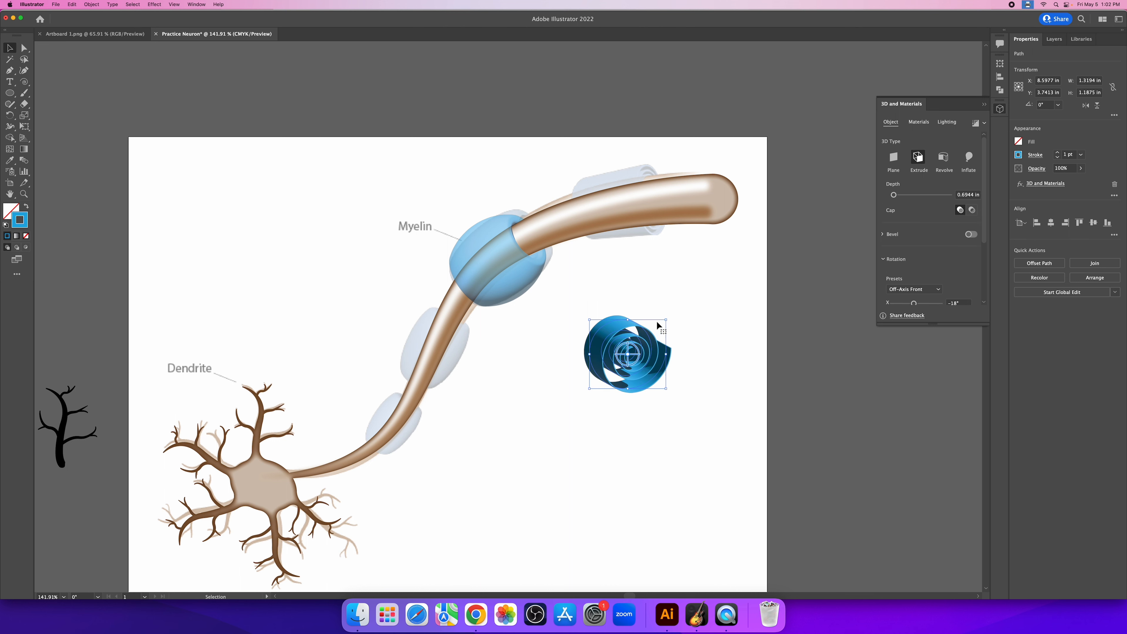
left_click_drag(667, 317, 701, 340)
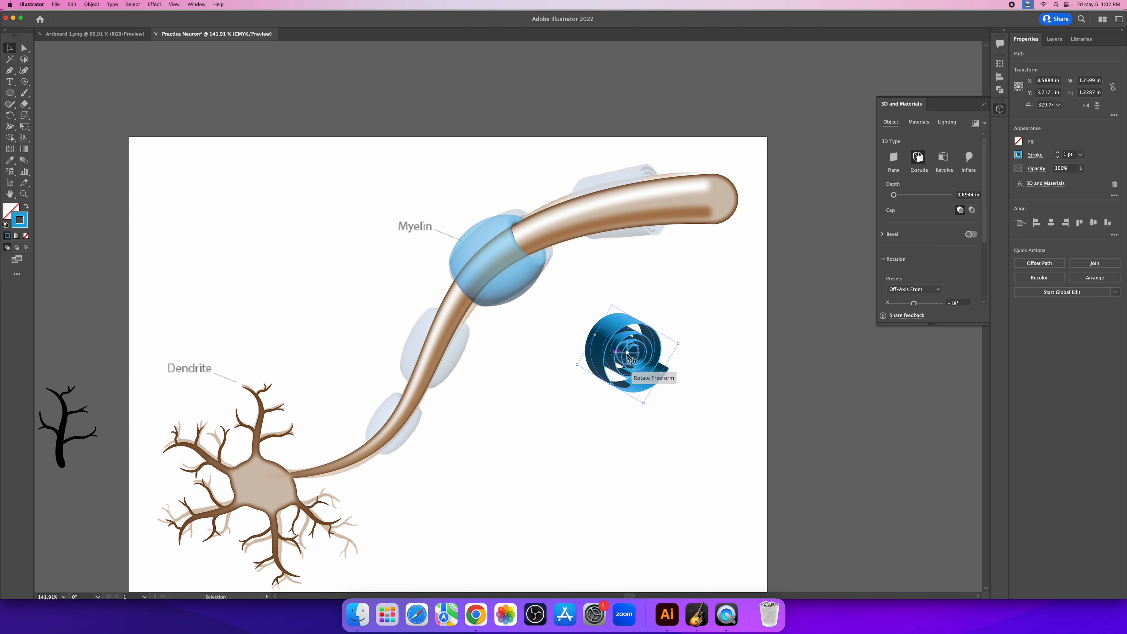
left_click_drag(631, 375, 625, 209)
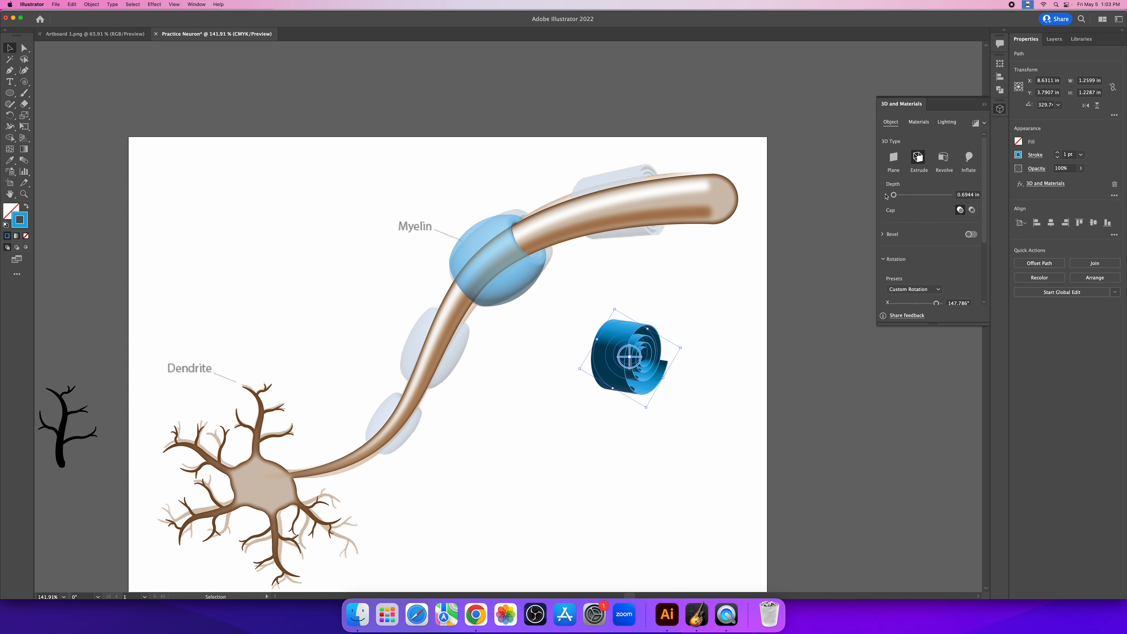
Step: Set the spiral's extrusion depth to 1.2639 in, then move the roll slightly lower while adjusting its freeform 3D rotation
left_click_drag(894, 195, 895, 197)
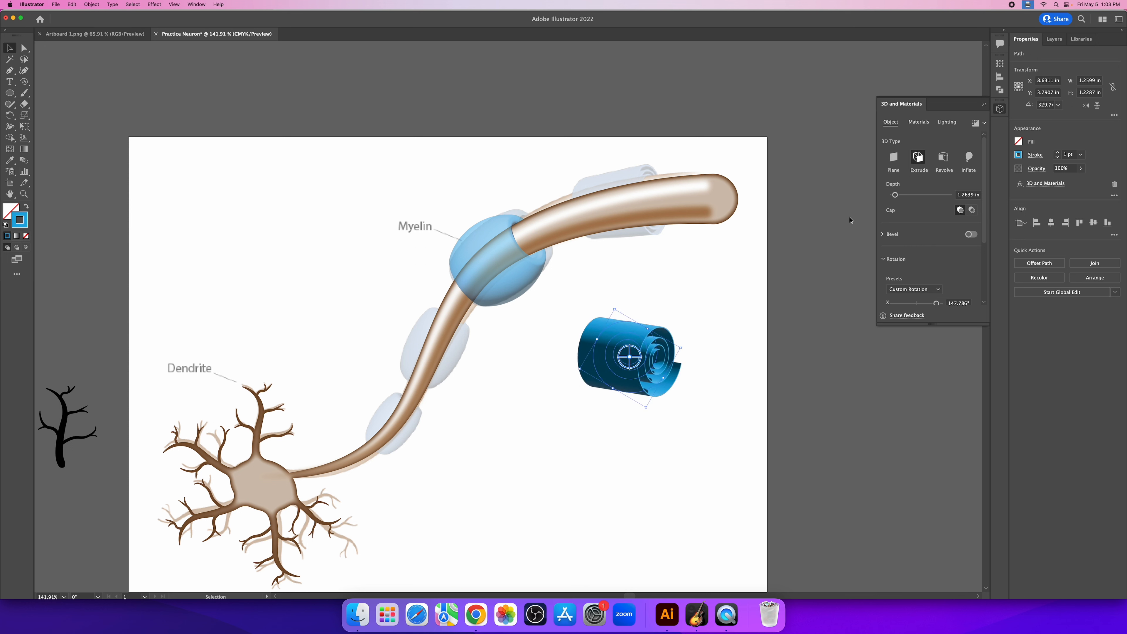
left_click_drag(624, 362, 633, 234)
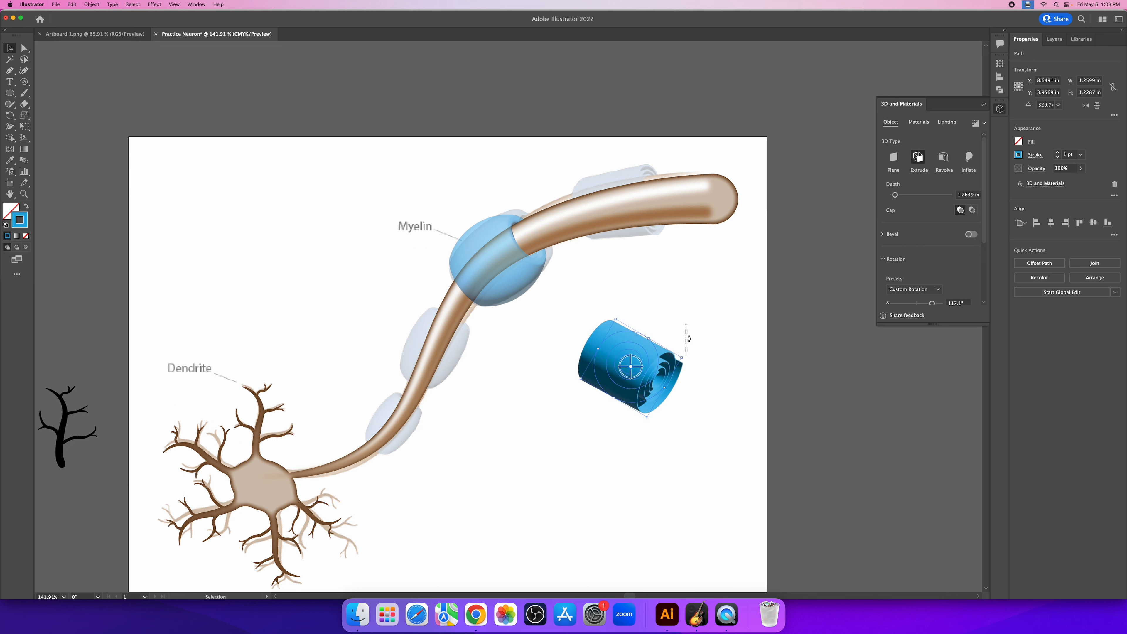
left_click(688, 363)
left_click(633, 365)
left_click_drag(682, 357, 670, 314)
key("a")
key("v")
left_click(724, 354)
key("a")
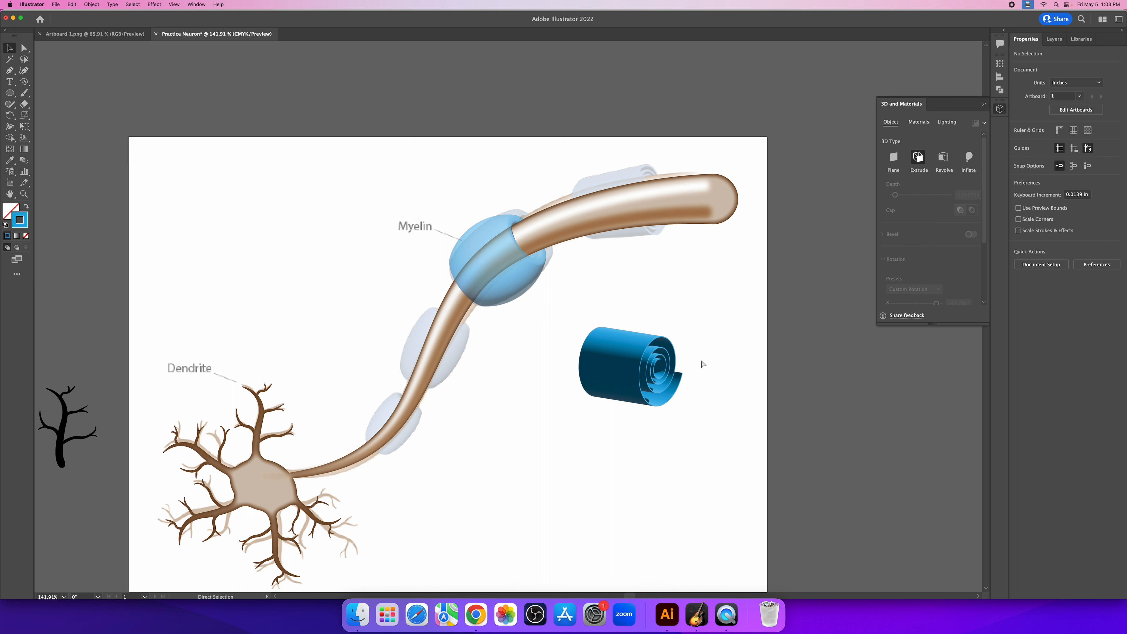
Step: Move the blue extruded roll up onto the axon near its rounded end and adjust its freeform 3D rotation to follow the axon's slope
left_click(619, 363)
left_click_drag(630, 364, 613, 203)
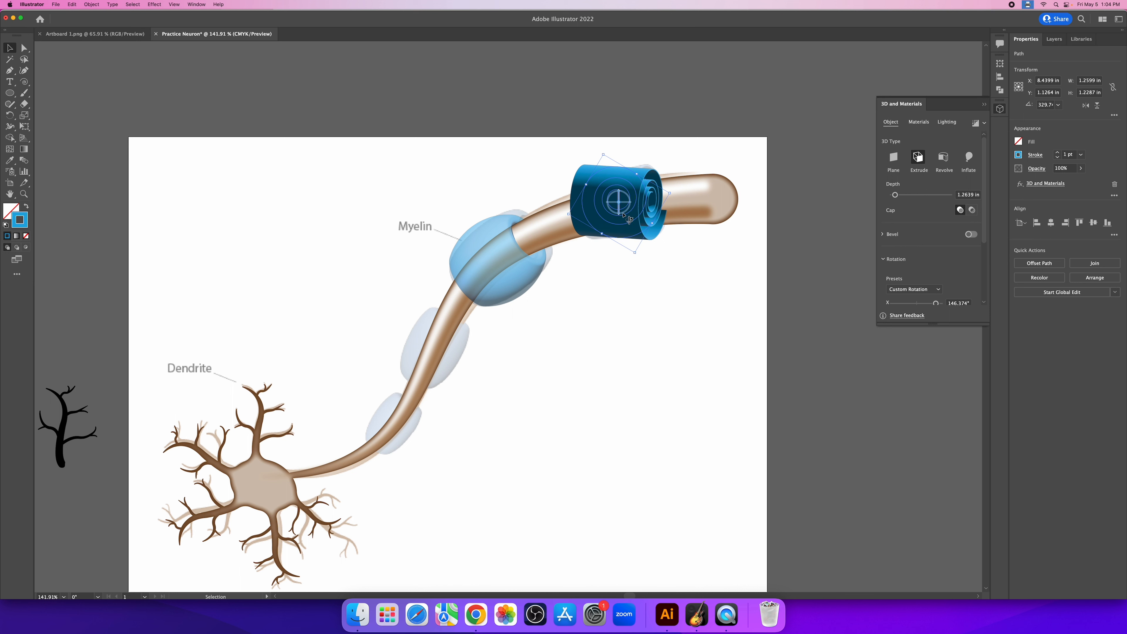
left_click_drag(623, 216, 622, 213)
key("super+z")
left_click_drag(629, 192, 672, 210)
left_click(748, 272)
Step: Examine how the blue roll fits around the rounded end of the axon
key("z")
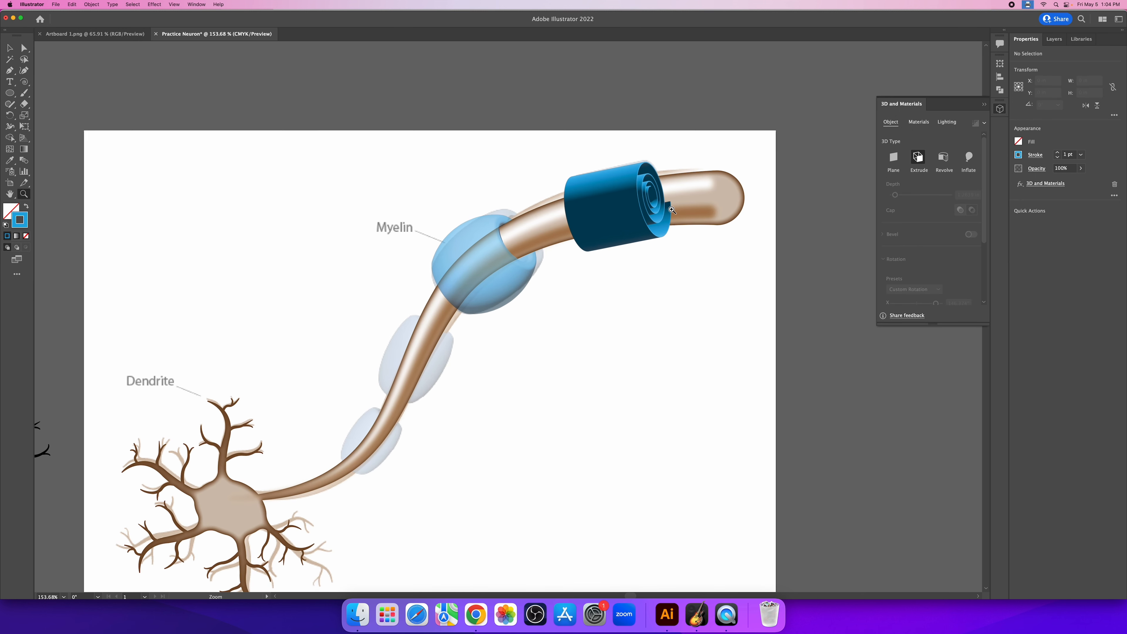
scroll(671, 210, "up", 3)
left_click(597, 266)
left_click_drag(604, 262, 578, 257)
key("v")
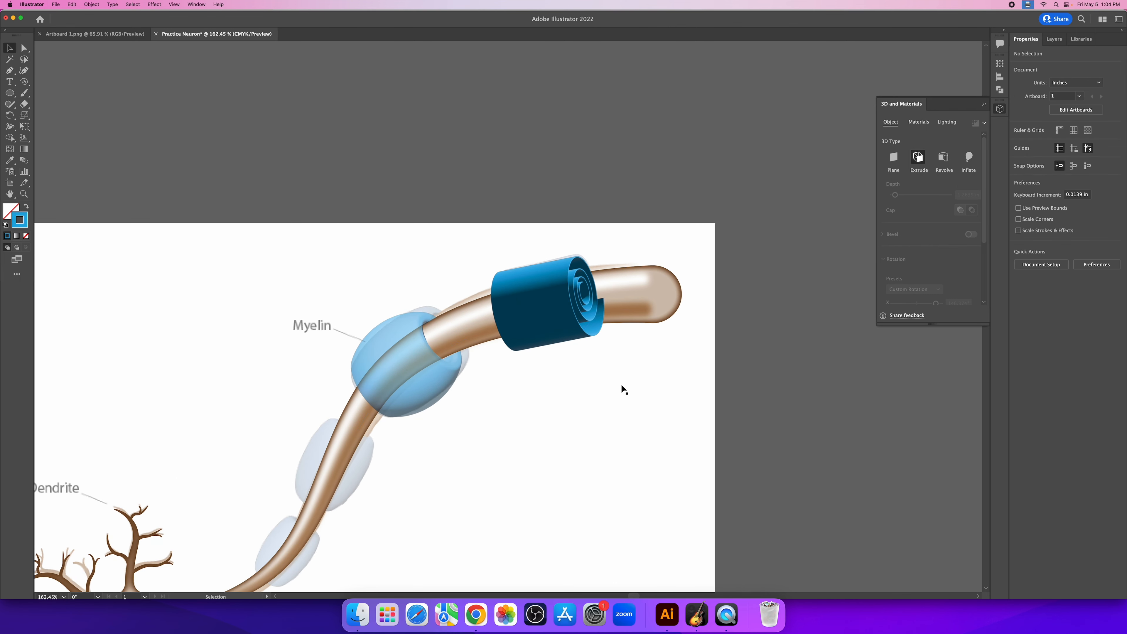
left_click(541, 307)
left_click(614, 371)
left_click(598, 334)
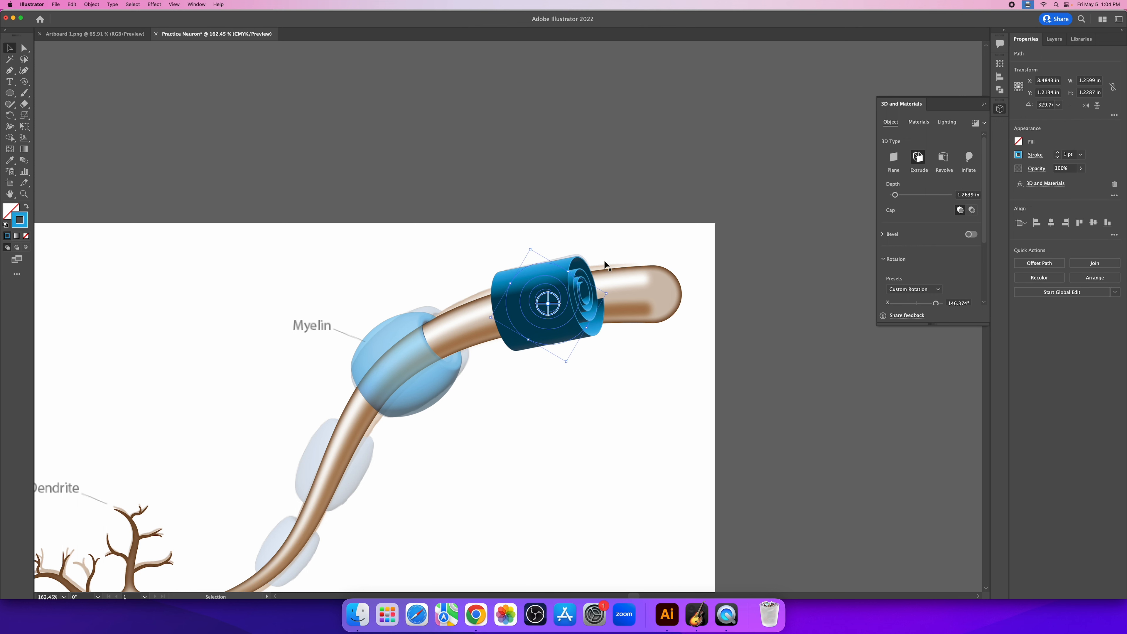
left_click(604, 237)
Step: Draw a closed shape with the Pen tool that surrounds the blue roll and most of the axon end, extending past the artboard's upper edge
left_click(10, 70)
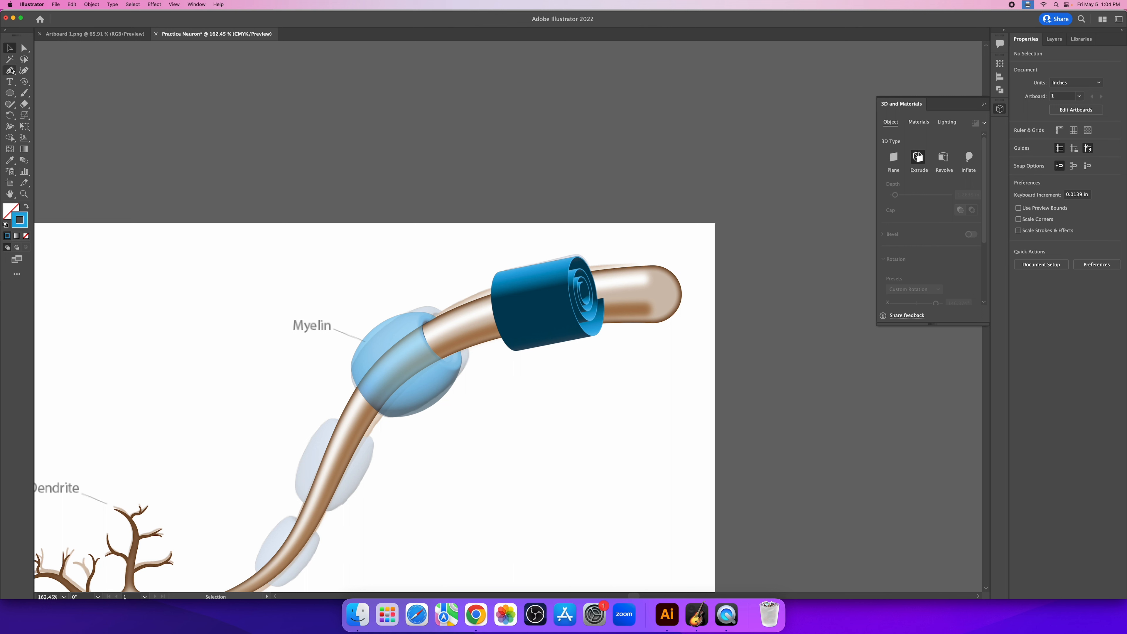
left_click(498, 242)
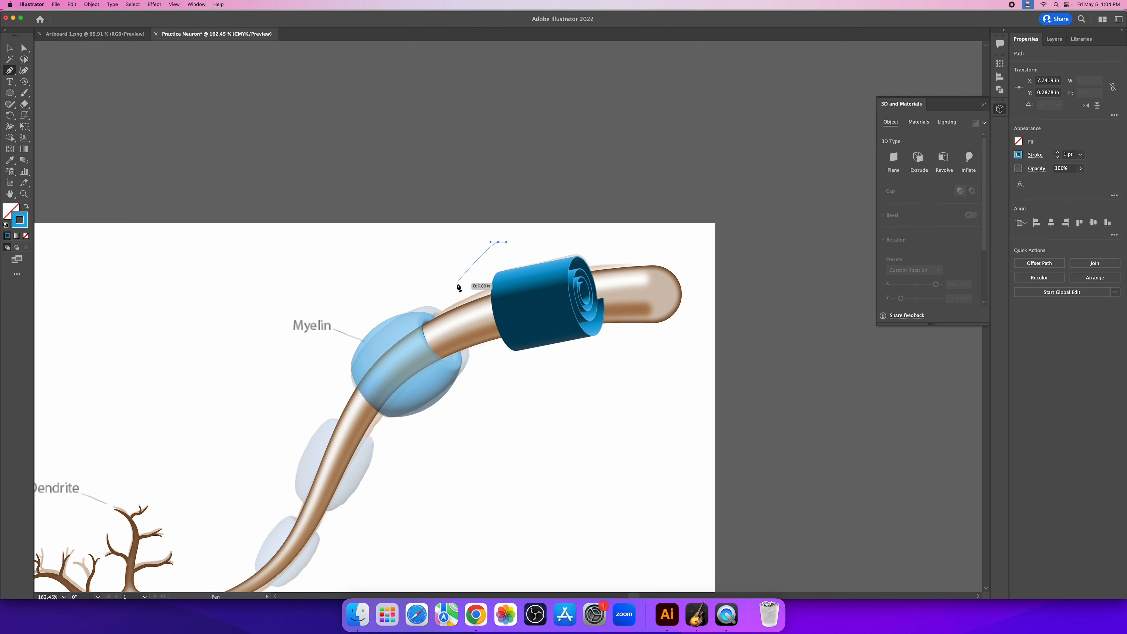
left_click_drag(456, 282, 499, 390)
left_click(502, 399)
left_click(653, 365)
left_click(642, 210)
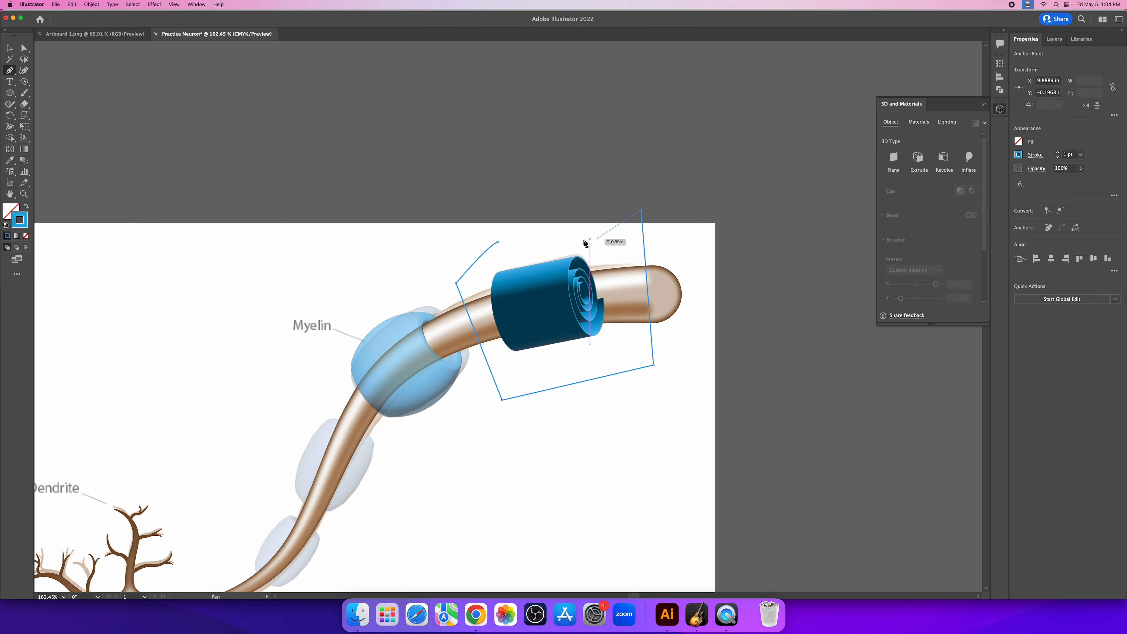
left_click(498, 242)
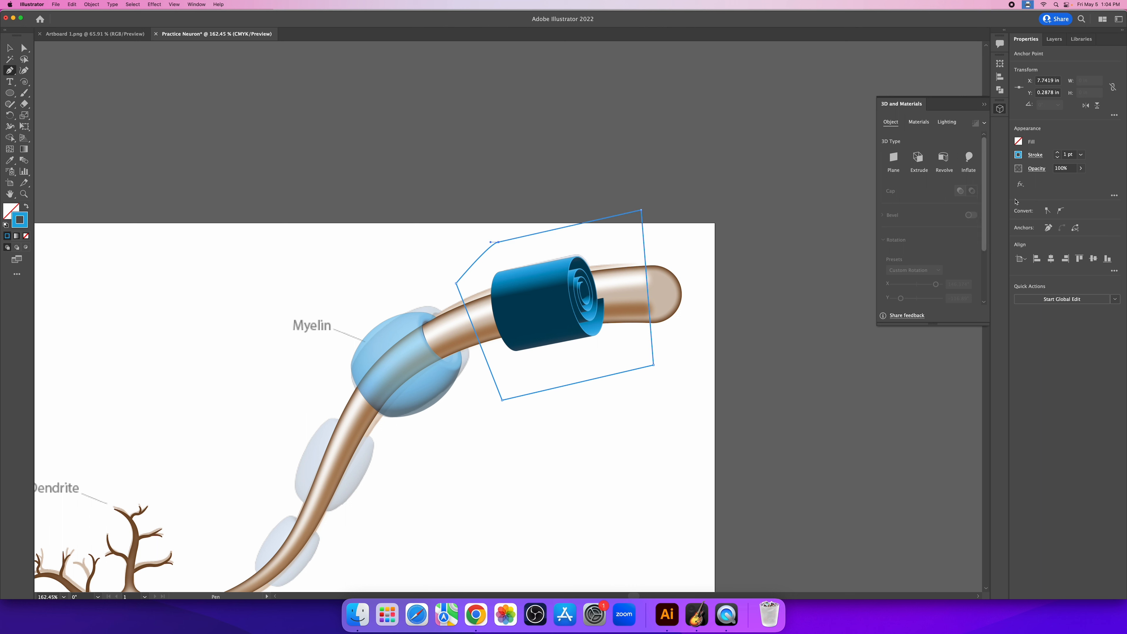
Step: Remove the stroke from the new shape around the roll and give it a red fill
left_click(1019, 155)
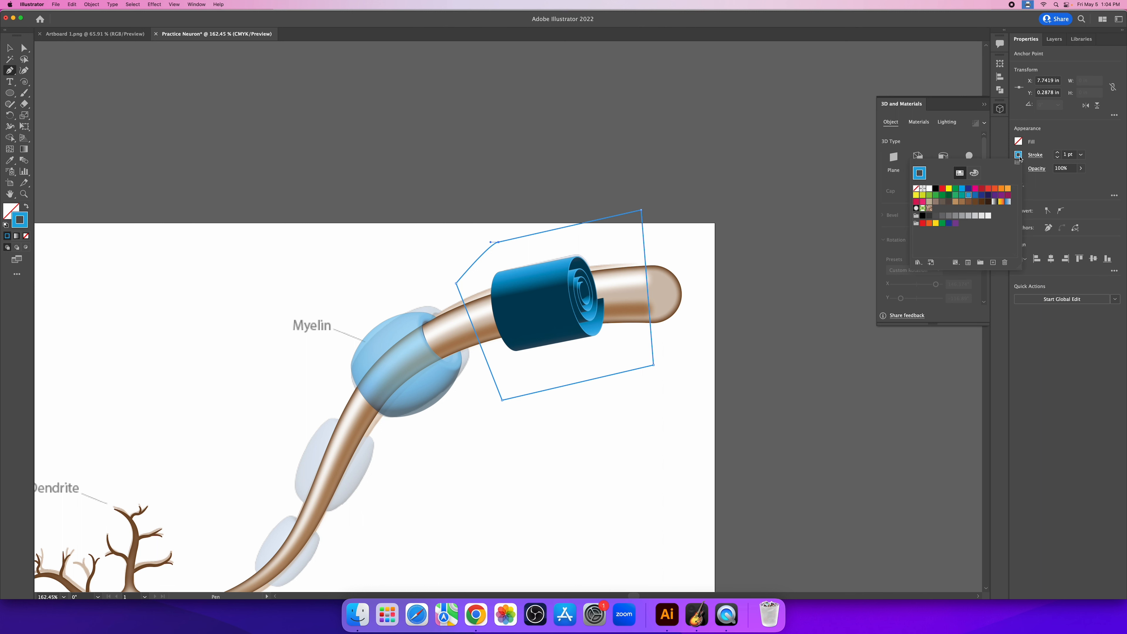
left_click(915, 189)
left_click(1019, 140)
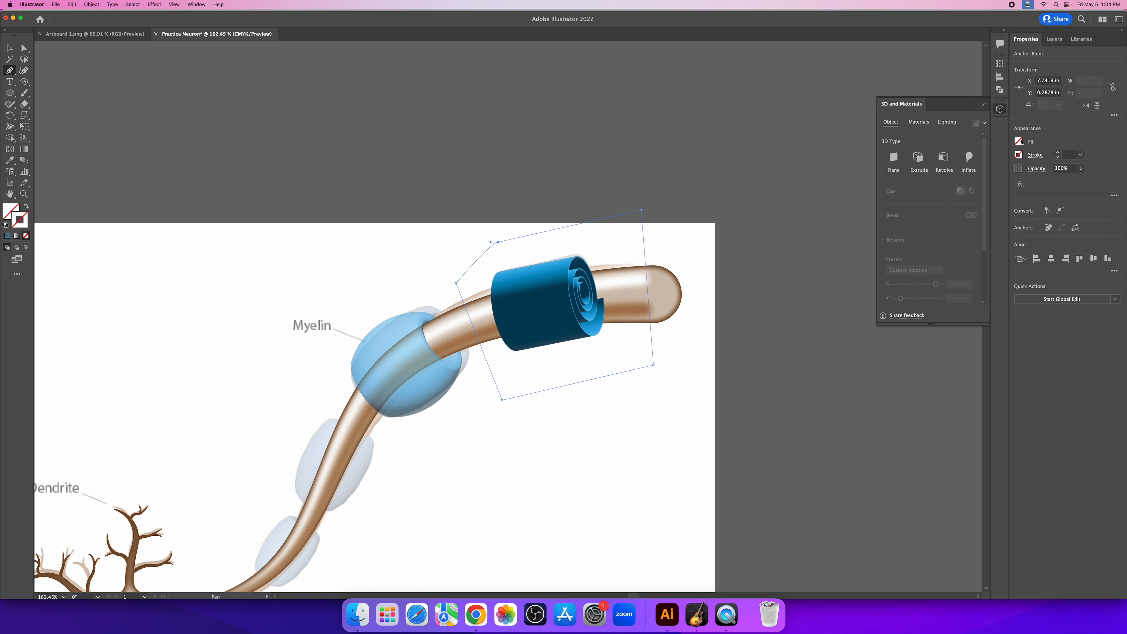
left_click(1020, 141)
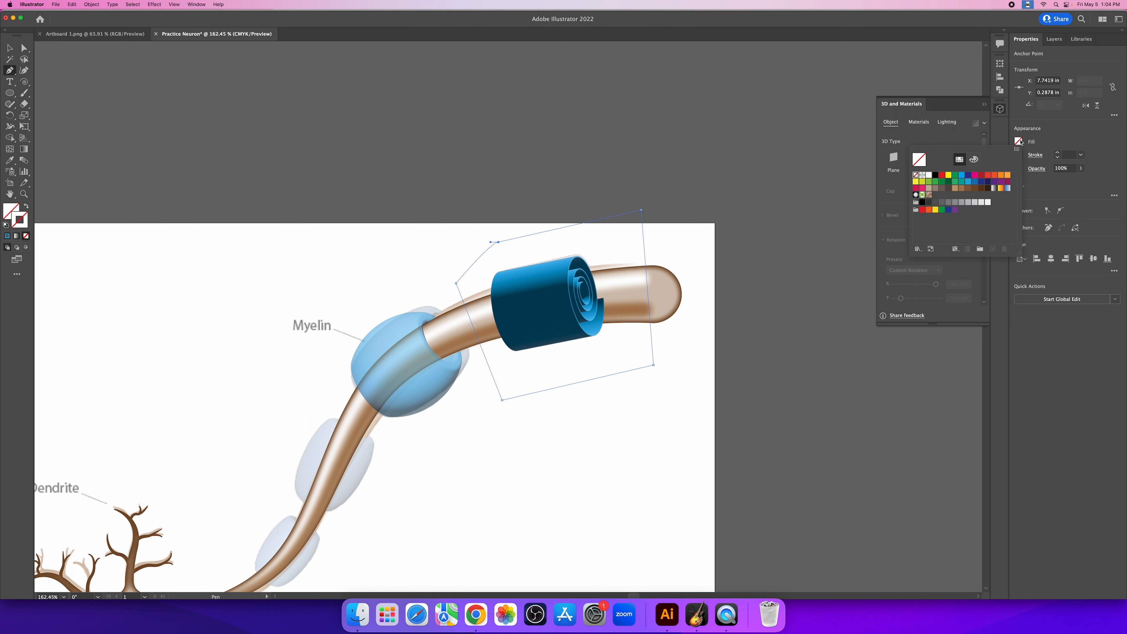
left_click(968, 182)
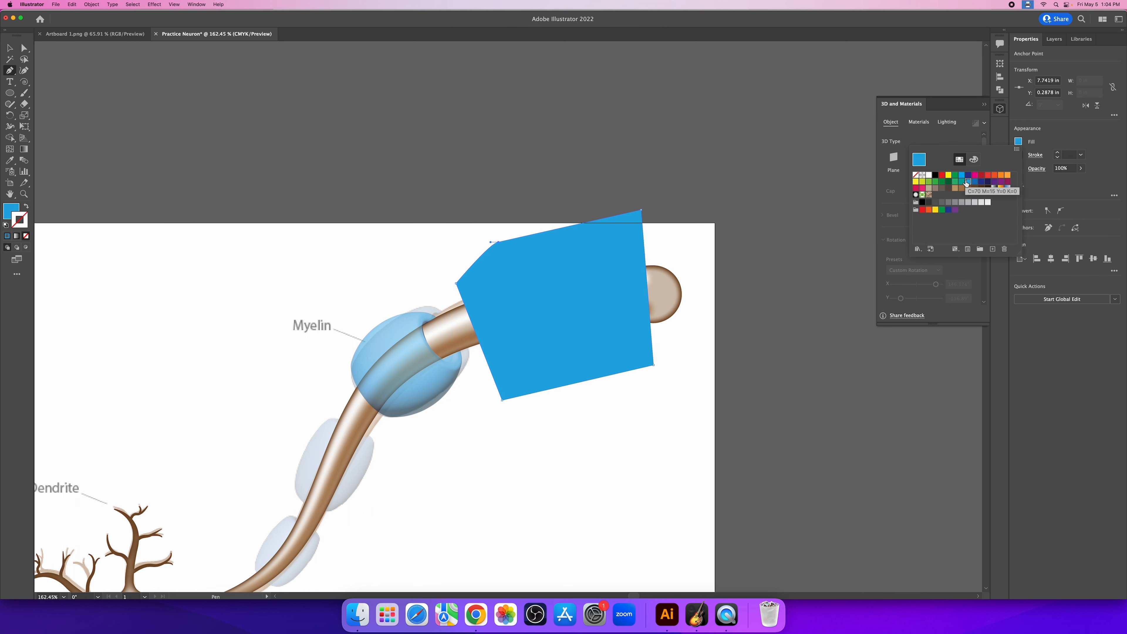
left_click(988, 176)
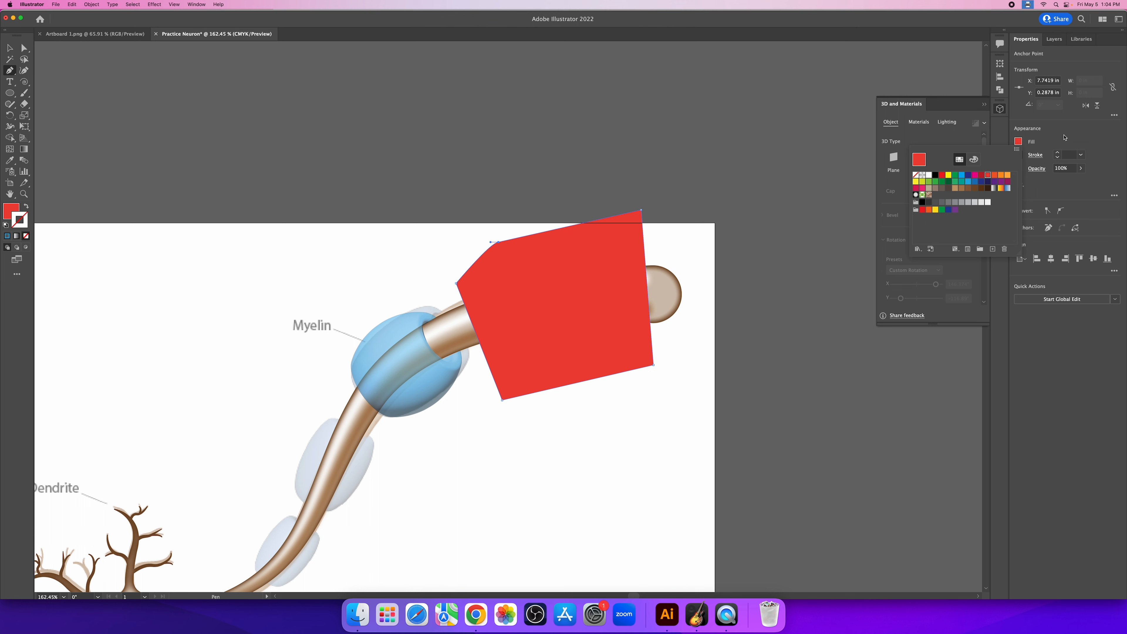
Step: Lower the red shape's opacity to 38% and clear the selection
left_click(1064, 137)
left_click(1080, 168)
left_click_drag(1079, 180, 1057, 180)
left_click(723, 209)
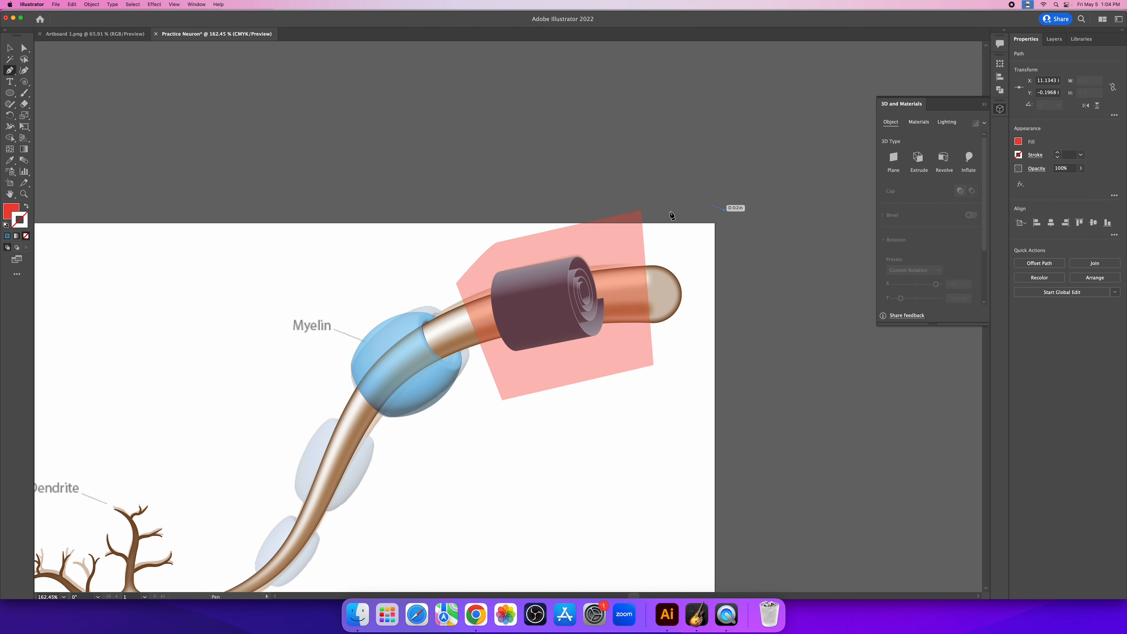
key("z")
key("super+shift+a")
left_click(10, 70)
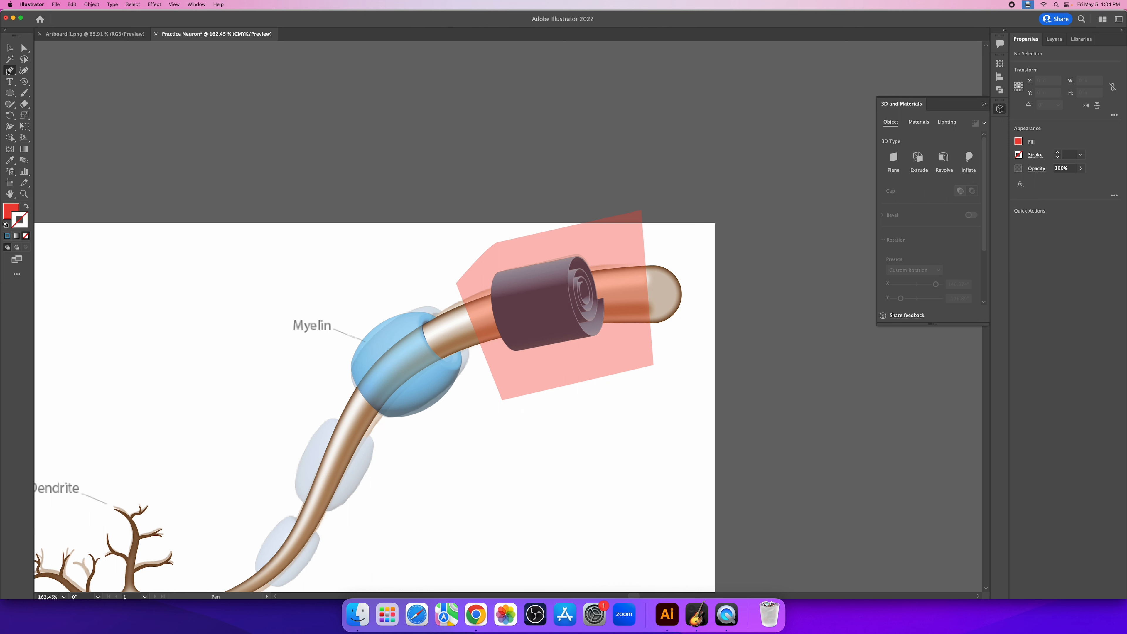
key("a")
key("z")
left_click_drag(616, 268, 670, 268)
key("p")
left_click(698, 263)
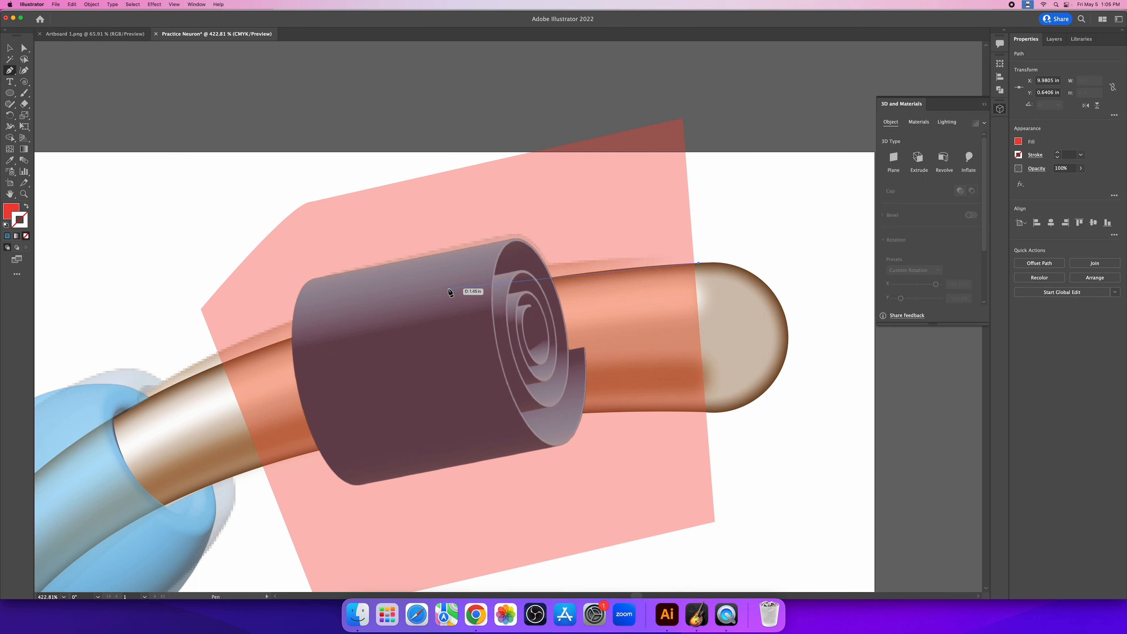
left_click(512, 285)
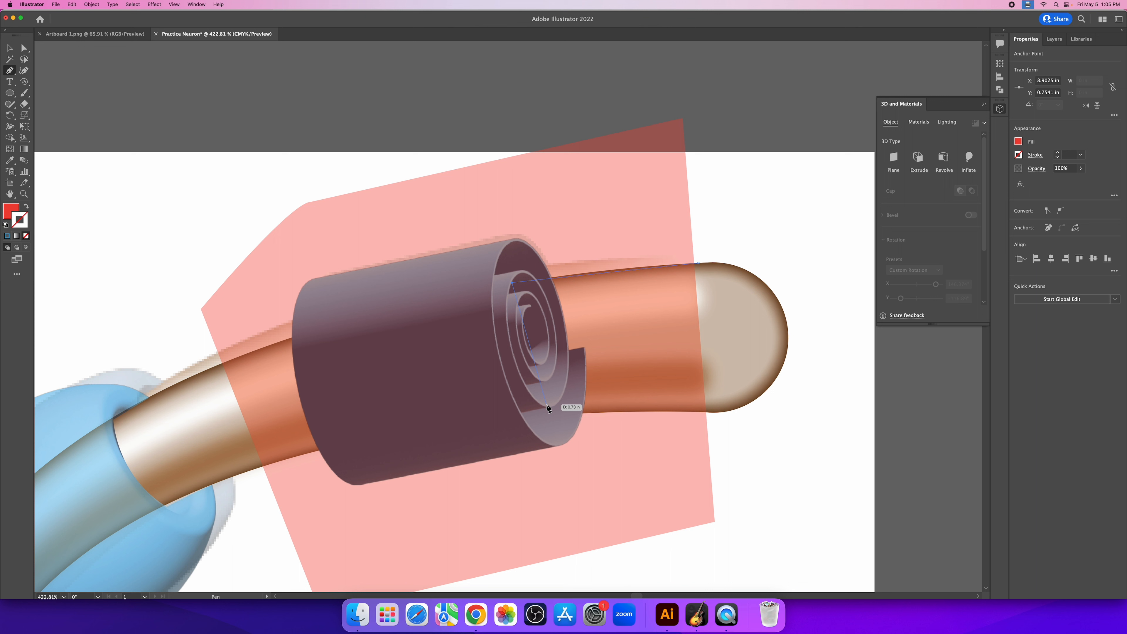
right_click(548, 387)
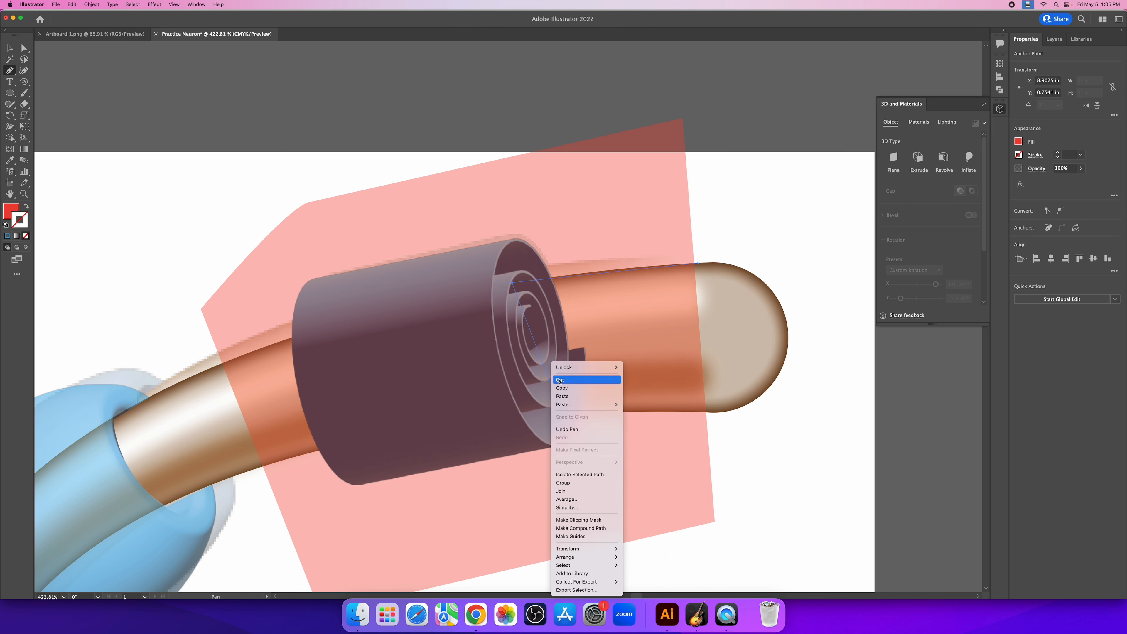
left_click(628, 285)
key("Escape")
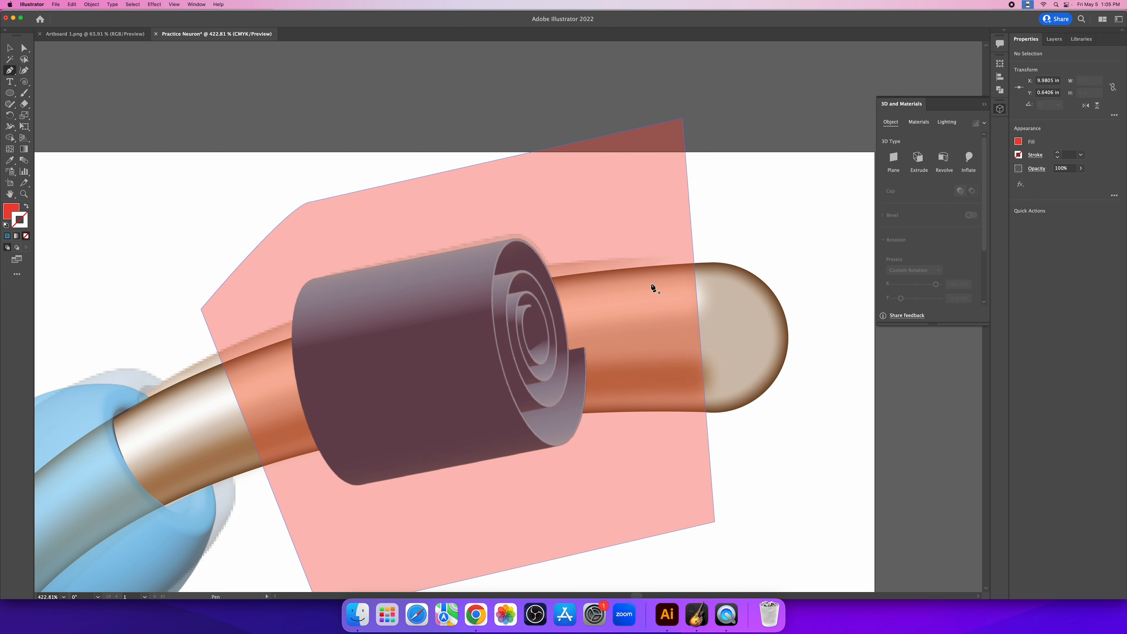
Step: Move the red shape aside to uncover the roll's front, and enlarge the roll's spiral to about 1.41 × 1.38 in
key("v")
left_click(503, 419)
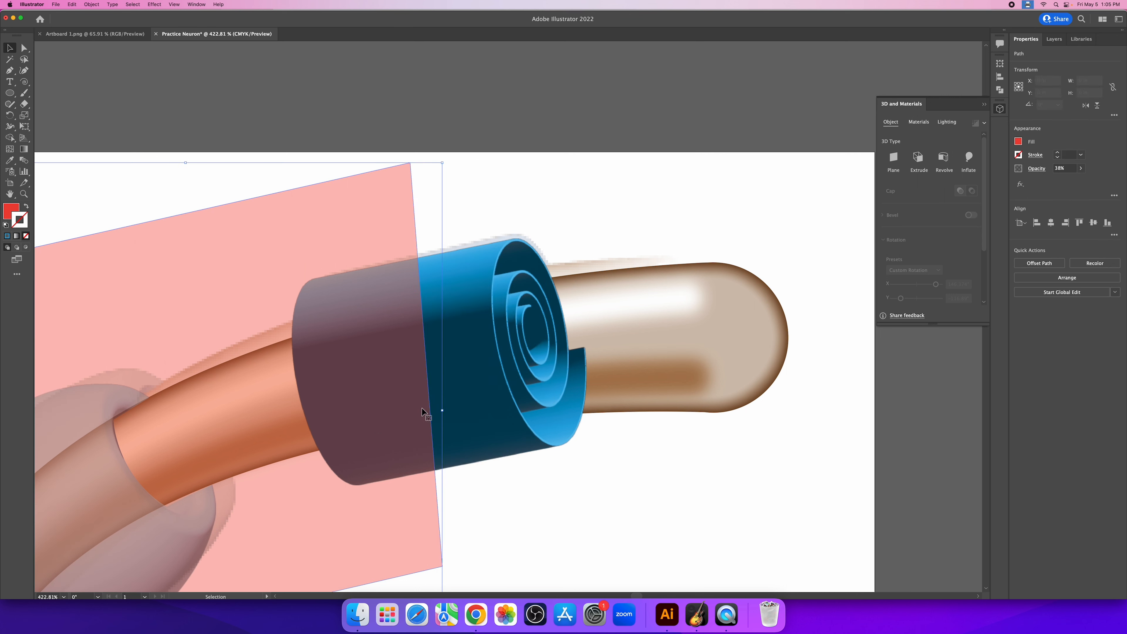
left_click(506, 426)
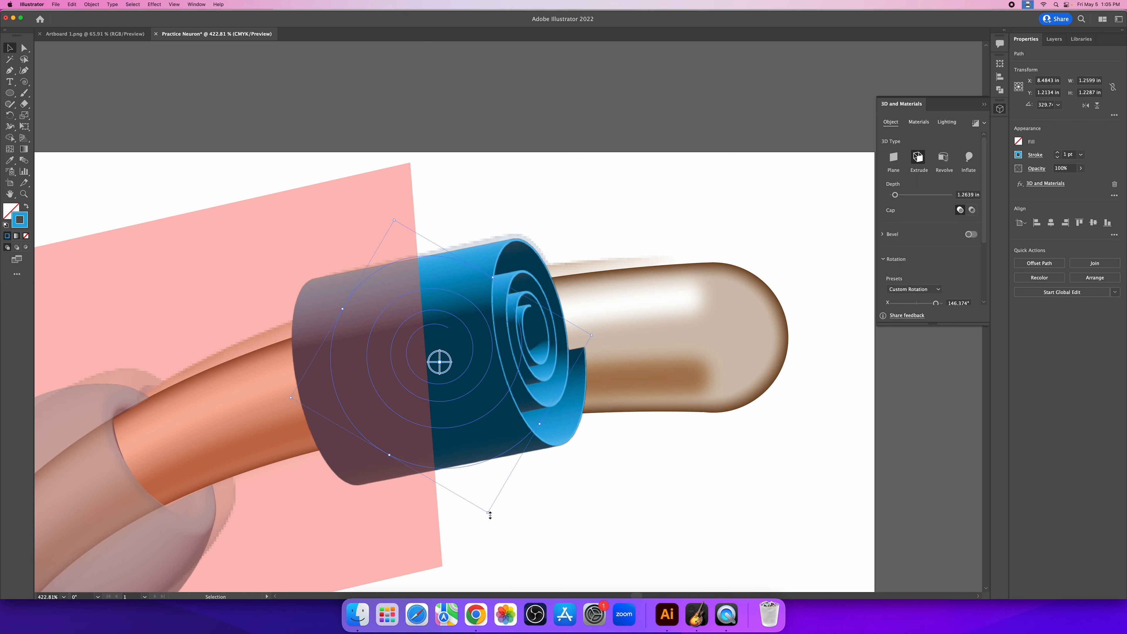
left_click_drag(490, 515, 499, 547)
key("z")
left_click(653, 445, "alt")
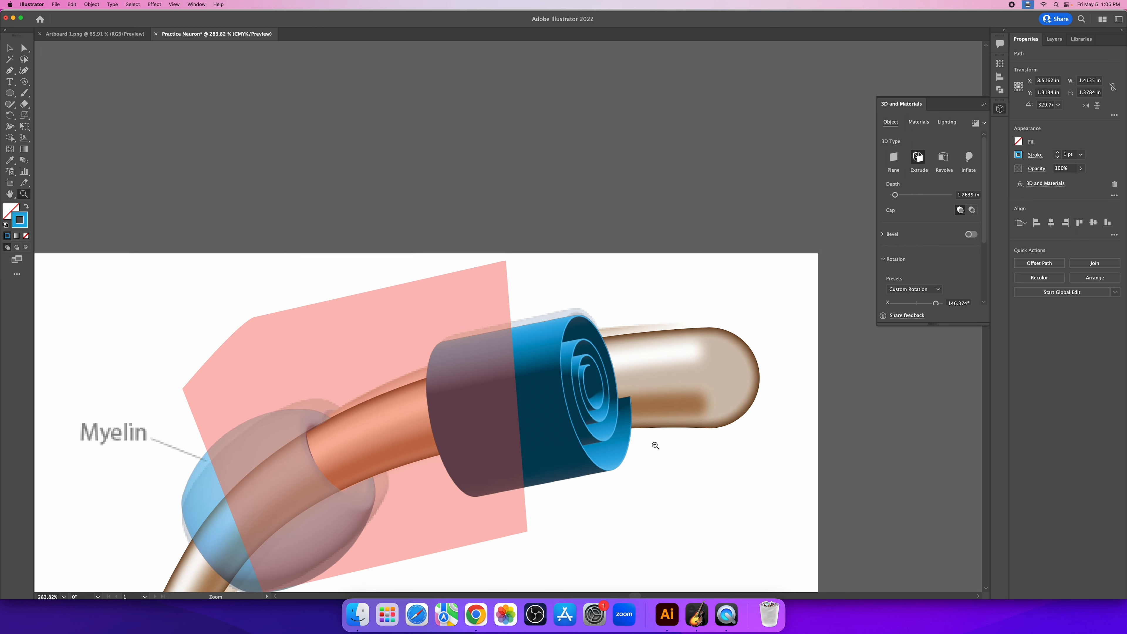
mouse_move(650, 443)
left_mouse_down()
mouse_move(505, 405)
mouse_move(642, 428)
left_mouse_up()
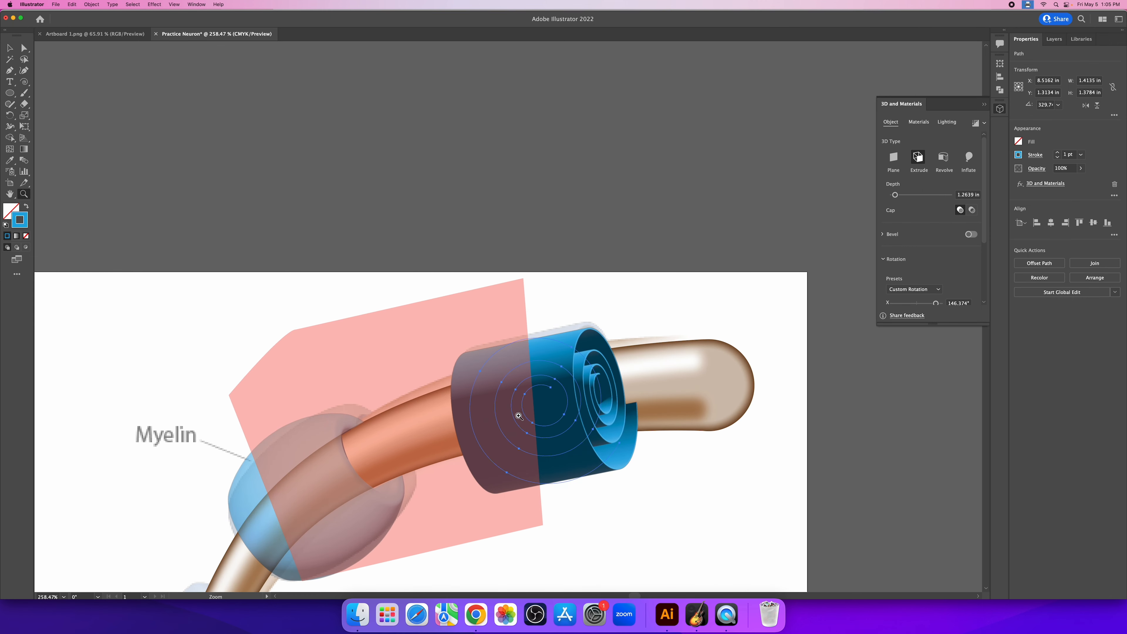
Step: Move the translucent red shape back so that it covers the whole roll, and deselect it
key("v")
left_click_drag(457, 317, 609, 309)
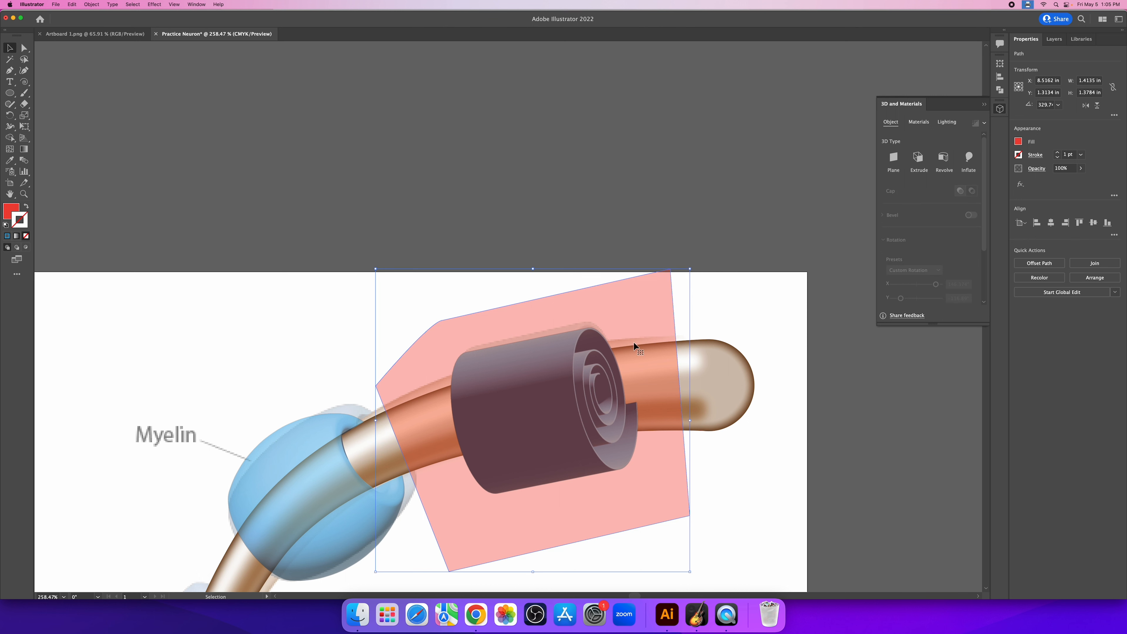
left_click(783, 381)
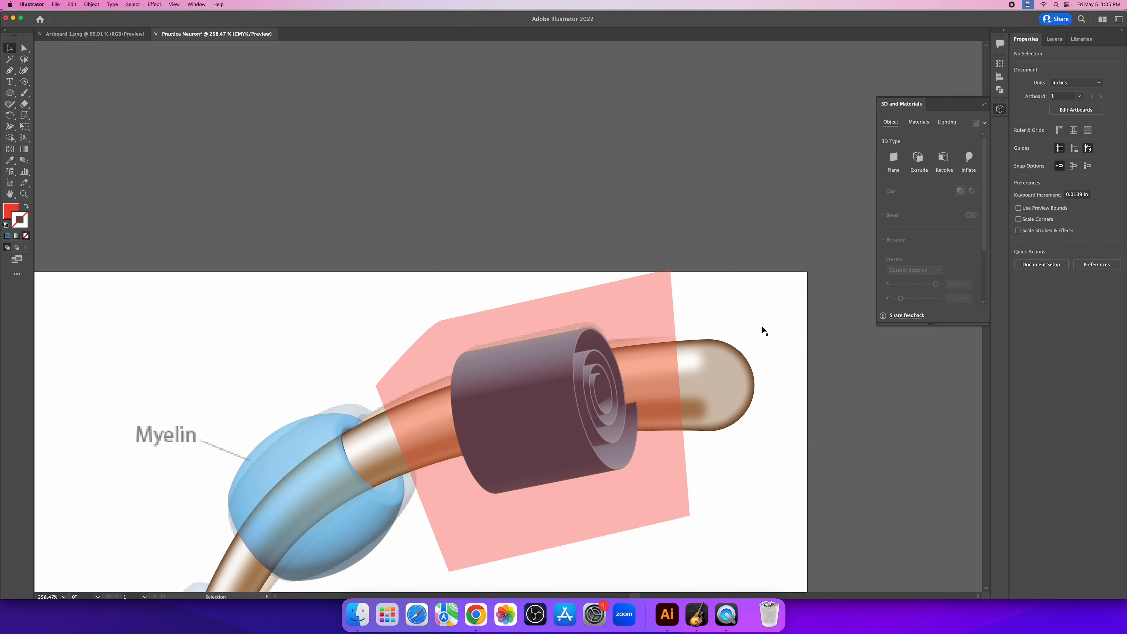
key("p")
left_click(681, 329)
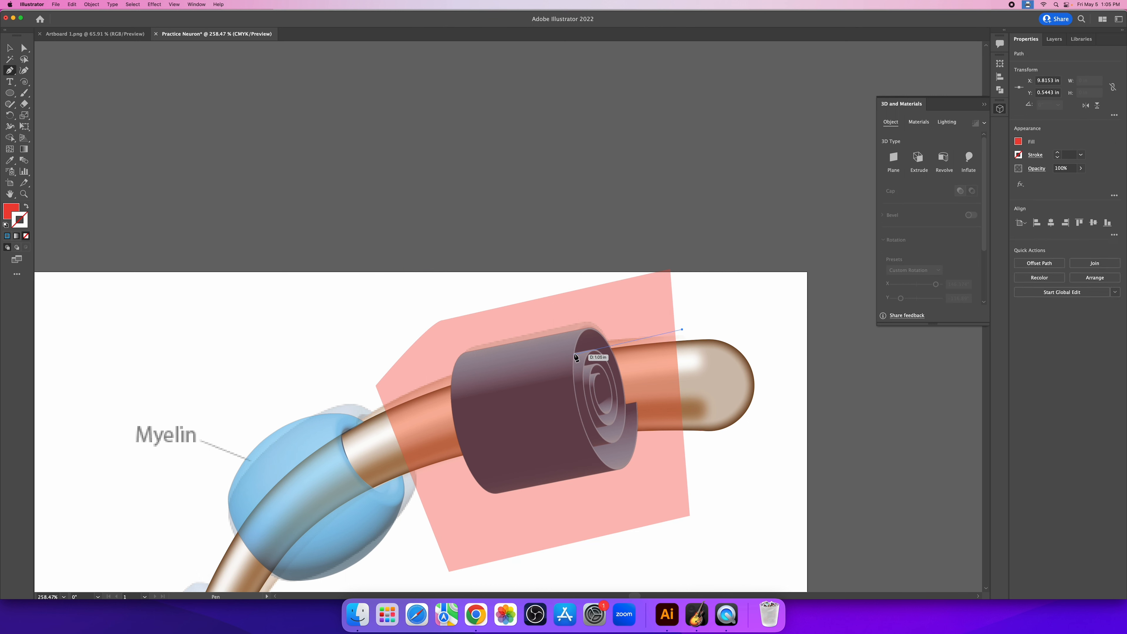
left_click(575, 353)
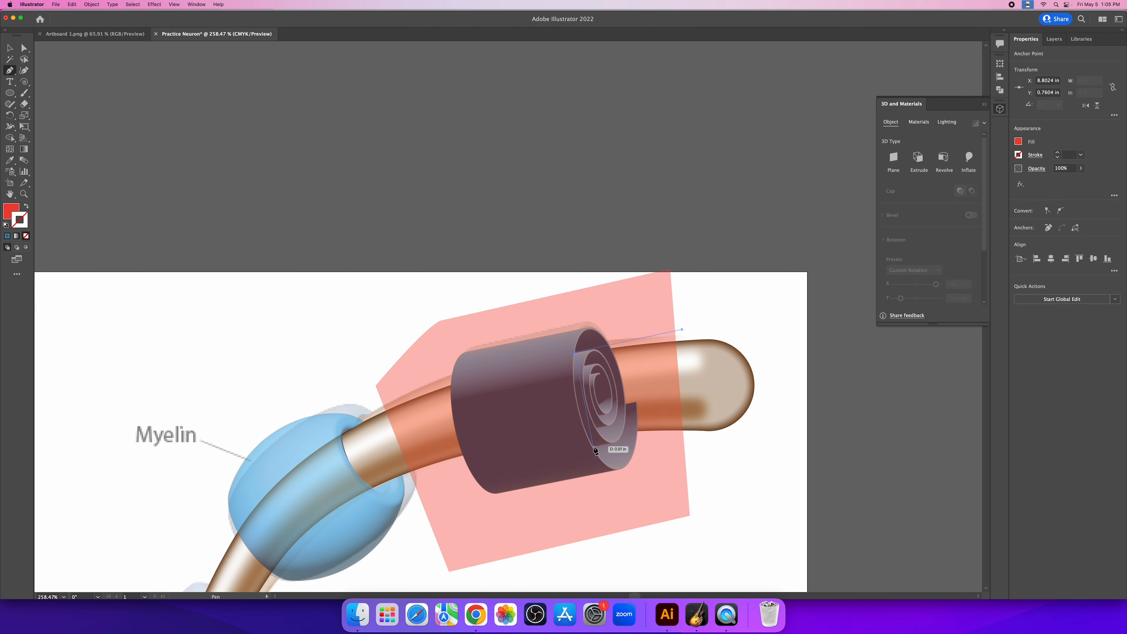
mouse_move(623, 479)
left_mouse_down()
mouse_move(605, 487)
mouse_move(618, 486)
left_mouse_up()
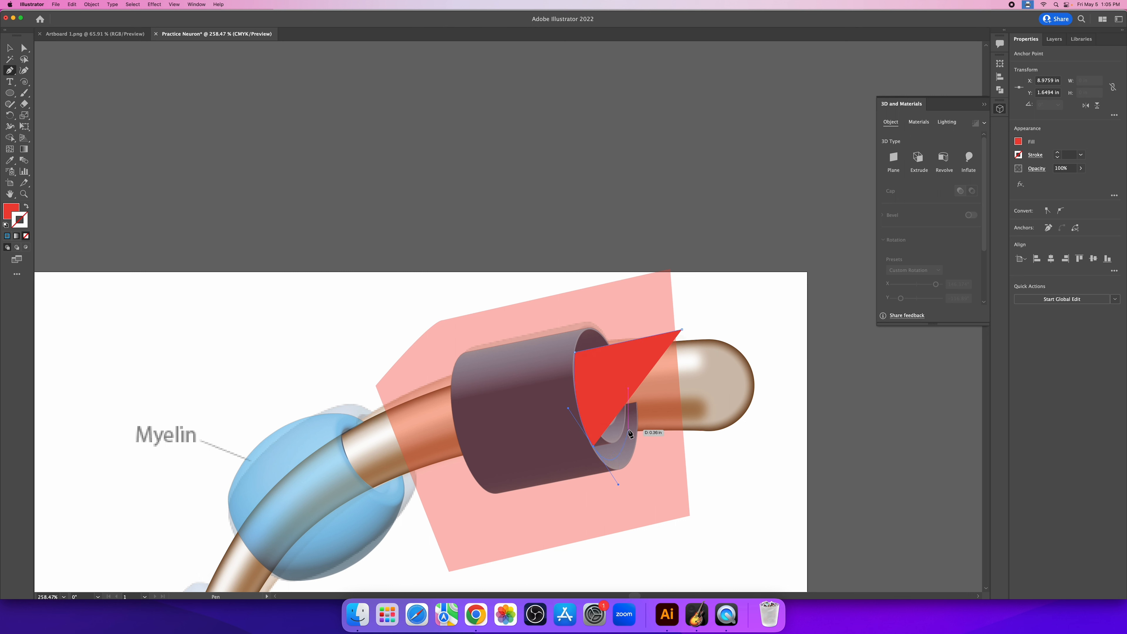
key("super+z")
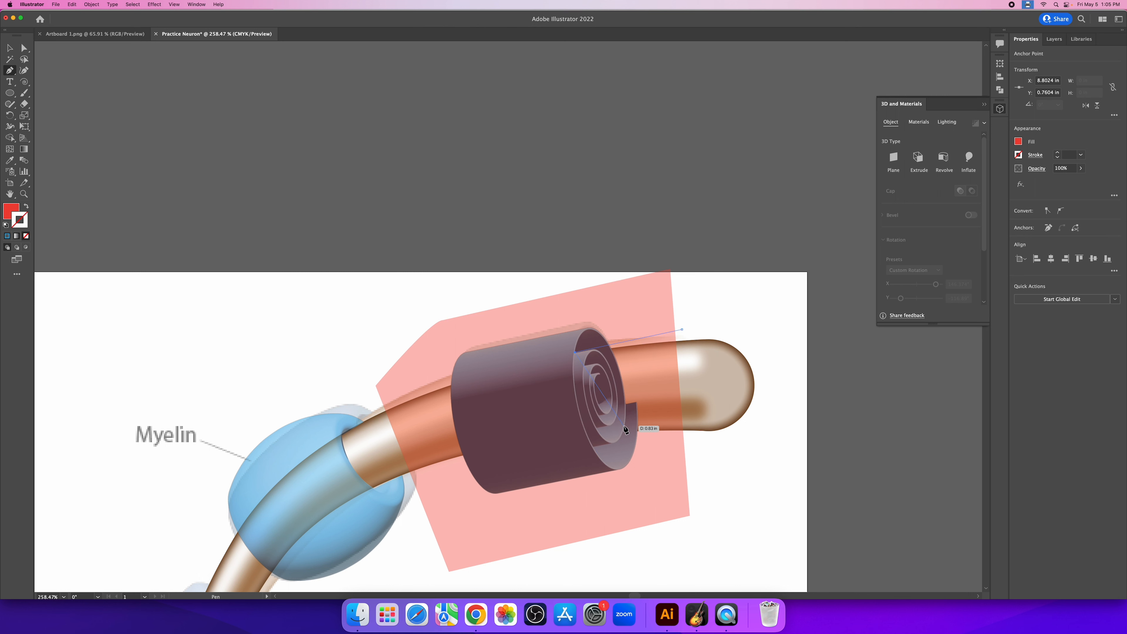
left_click(593, 430)
key("super+z")
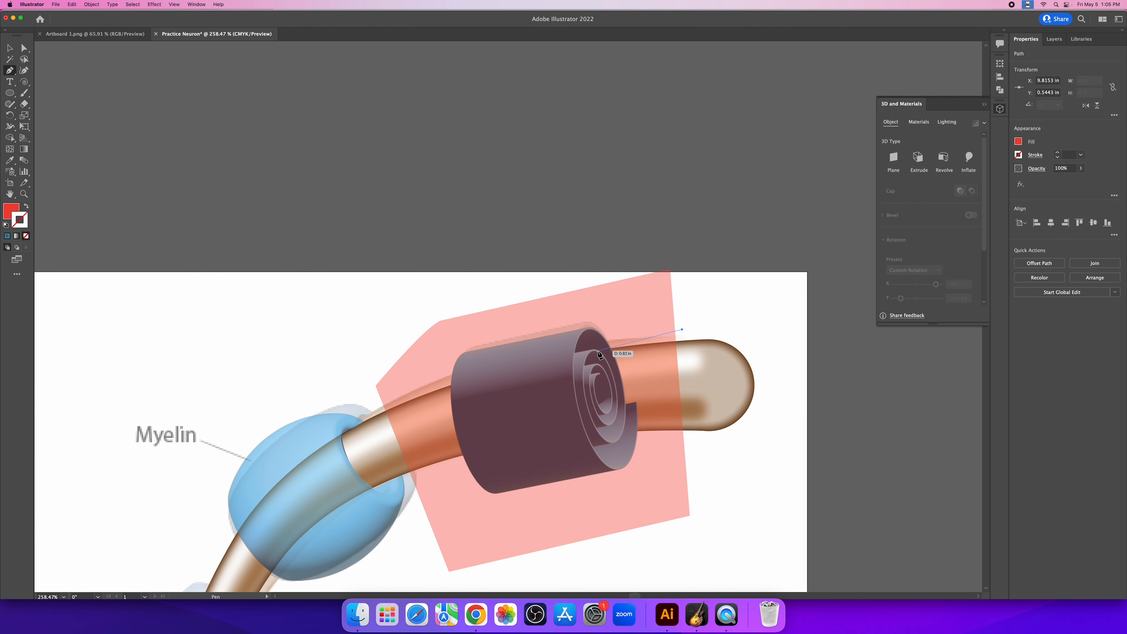
key("super+z")
Step: Draw a red shape over the axon's free end with the Pen tool, following the axon's edges and the curve of the roll's inner spiral
left_click(595, 352)
left_click(690, 340)
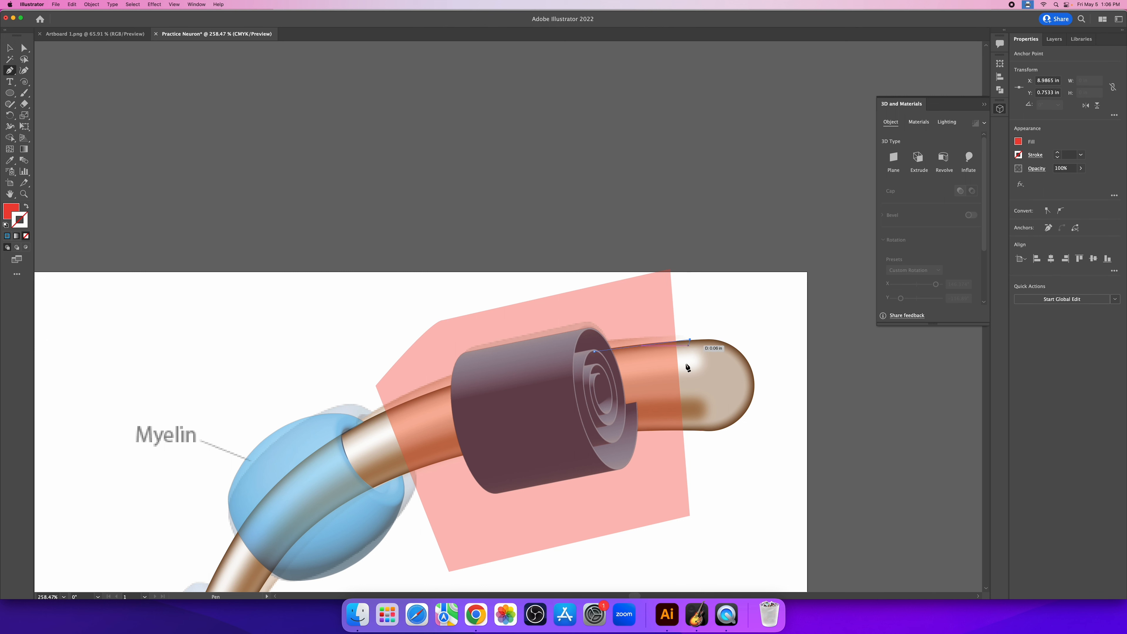
left_click(688, 432)
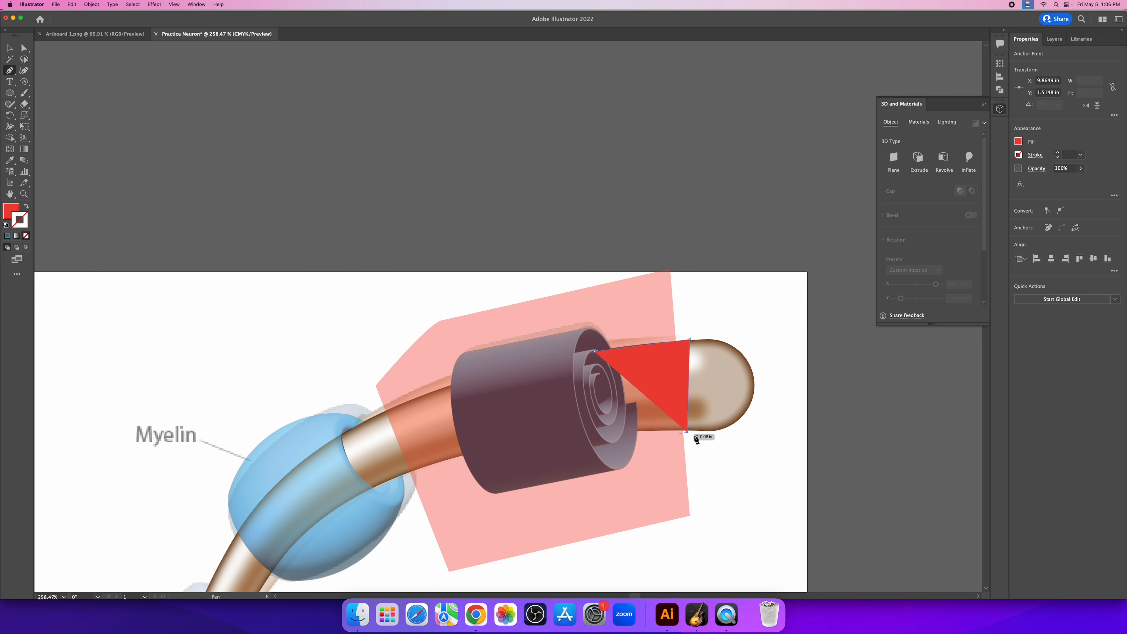
key("super+z")
key("z")
left_click_drag(690, 436, 700, 435)
key("p")
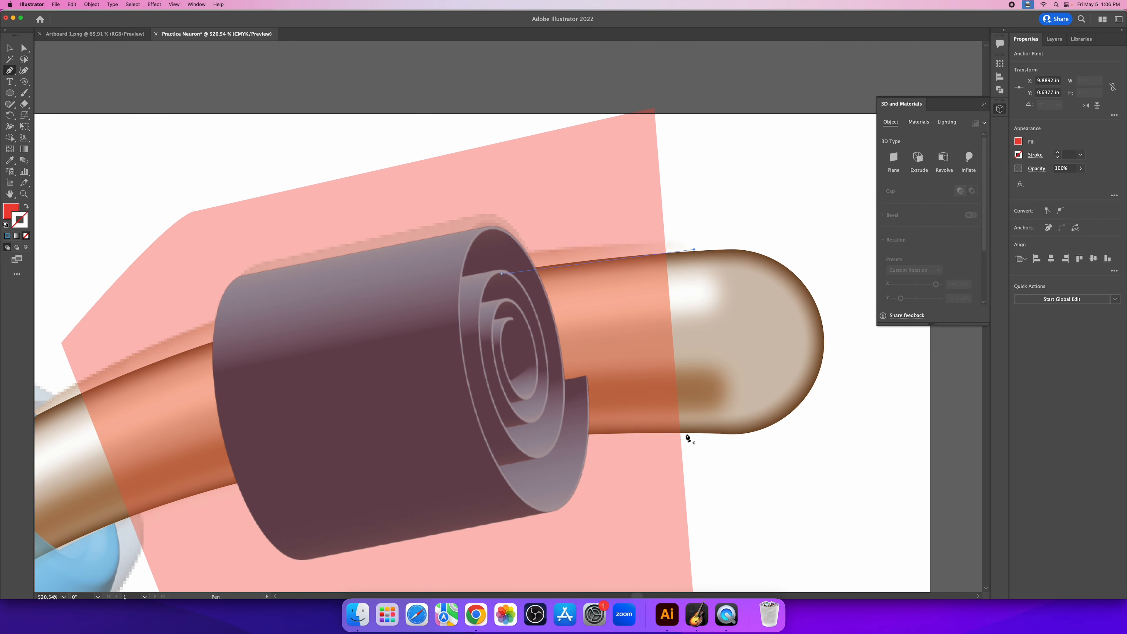
left_click(686, 432)
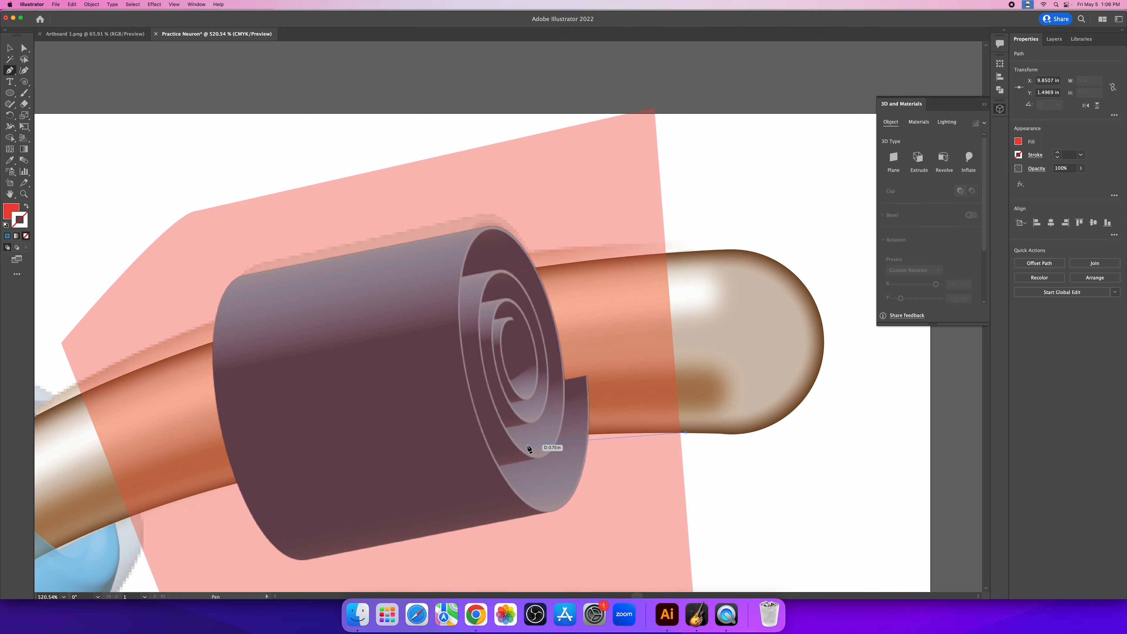
left_click(513, 436)
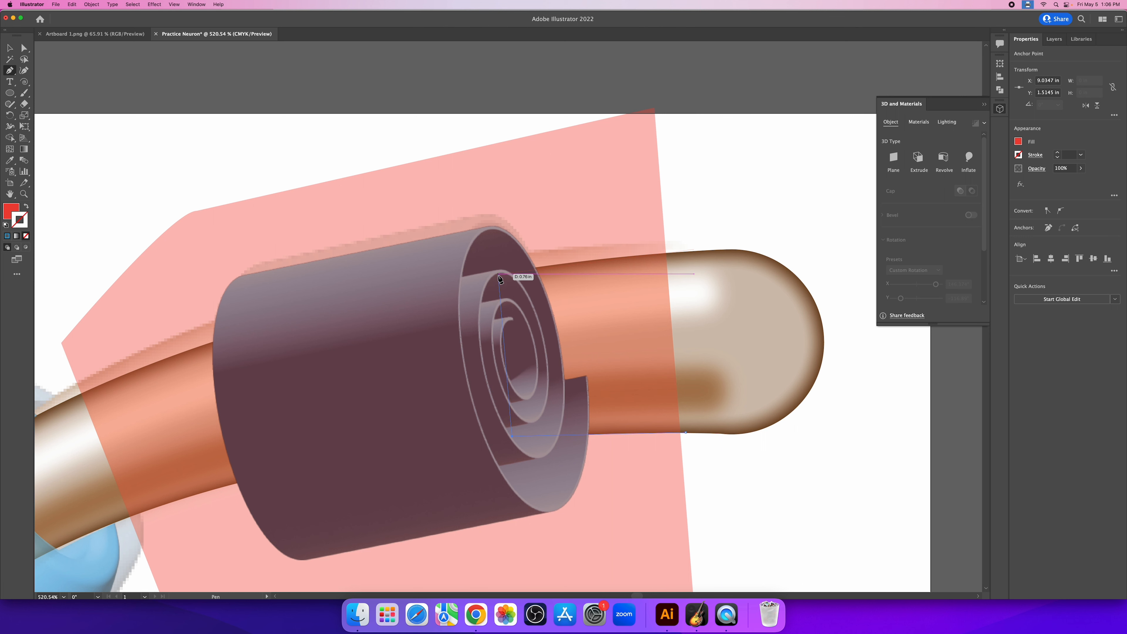
left_click_drag(499, 274, 547, 230)
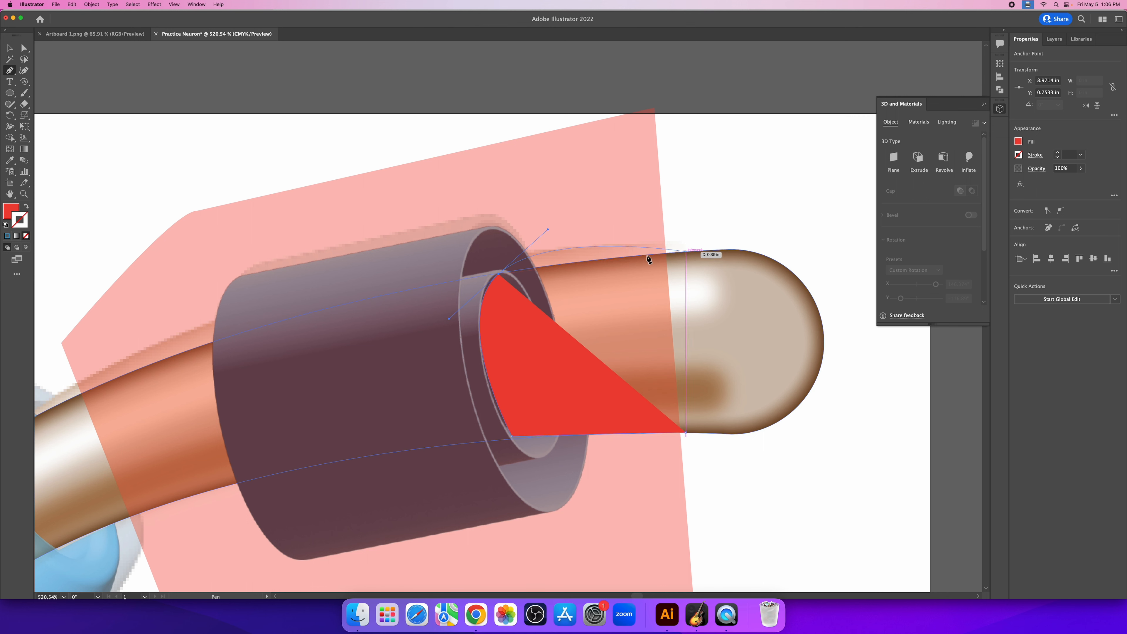
left_click(498, 275)
left_click(694, 250)
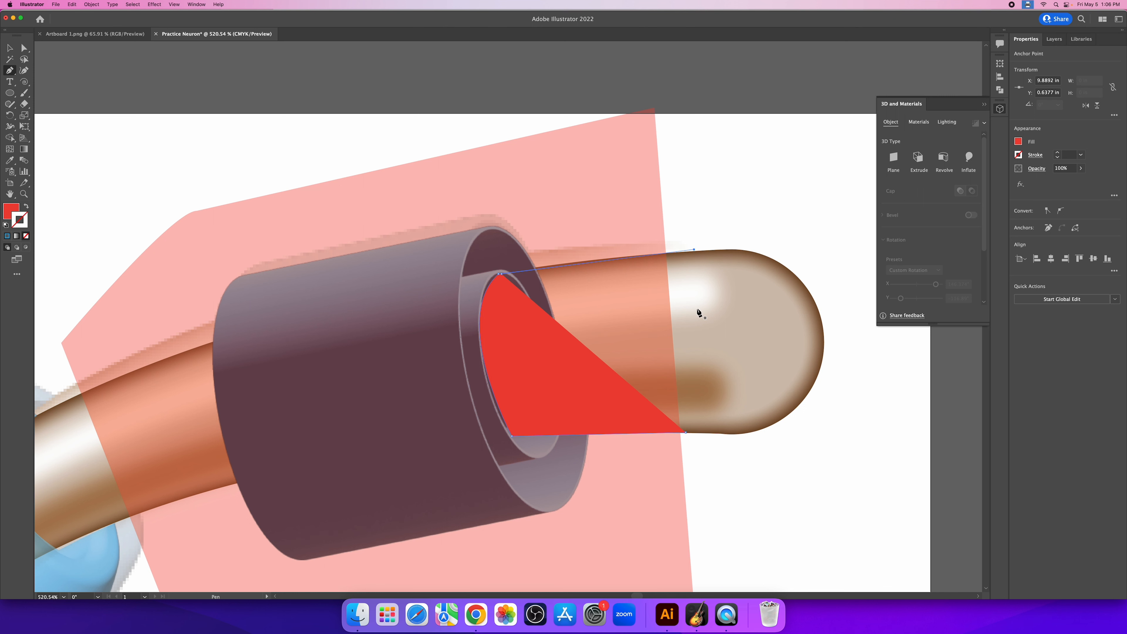
Step: Adjust the new red shape's anchor points so it follows the axon's upper edge from the spiral and extends over the rounded tip
key("v")
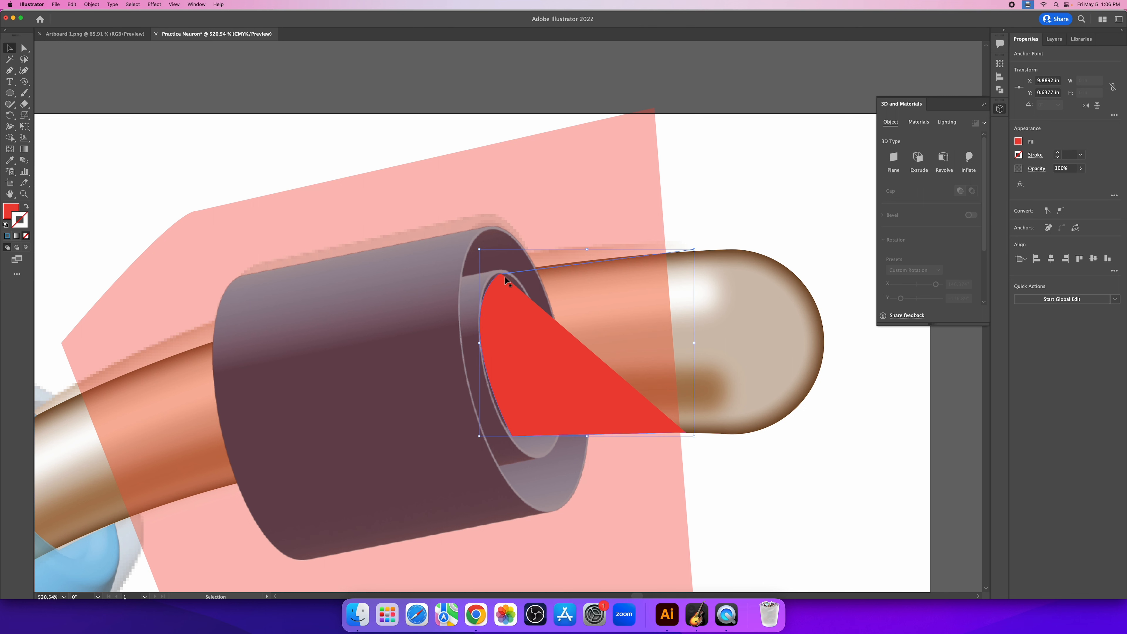
key("a")
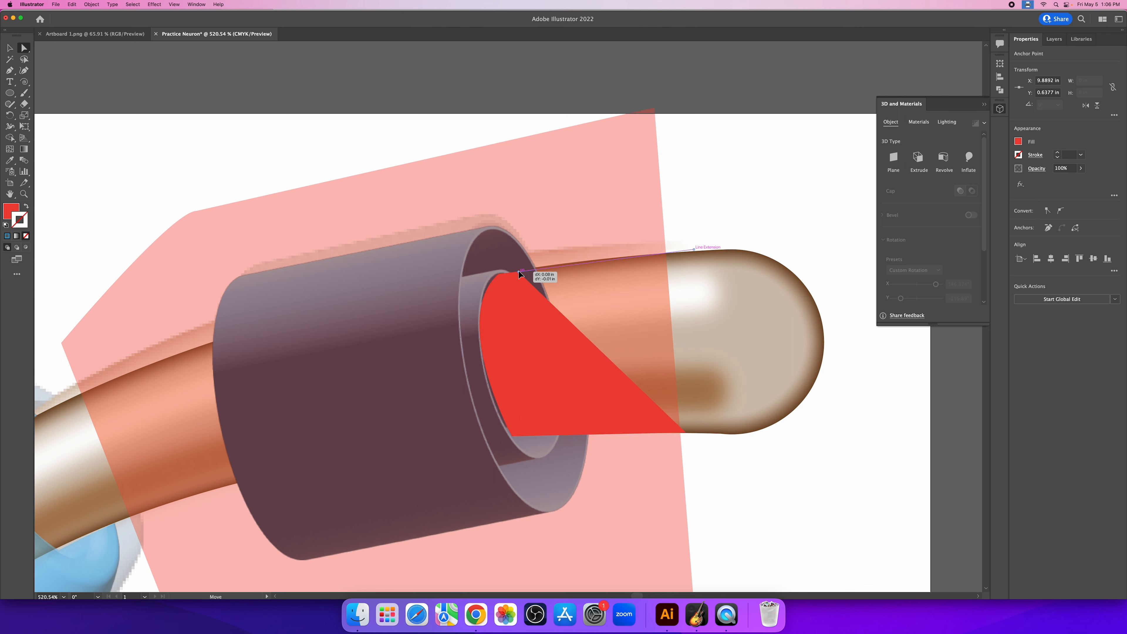
left_click_drag(523, 269, 771, 208)
mouse_move(694, 249)
left_mouse_down()
mouse_move(693, 239)
mouse_move(693, 250)
left_mouse_up()
left_click(500, 274)
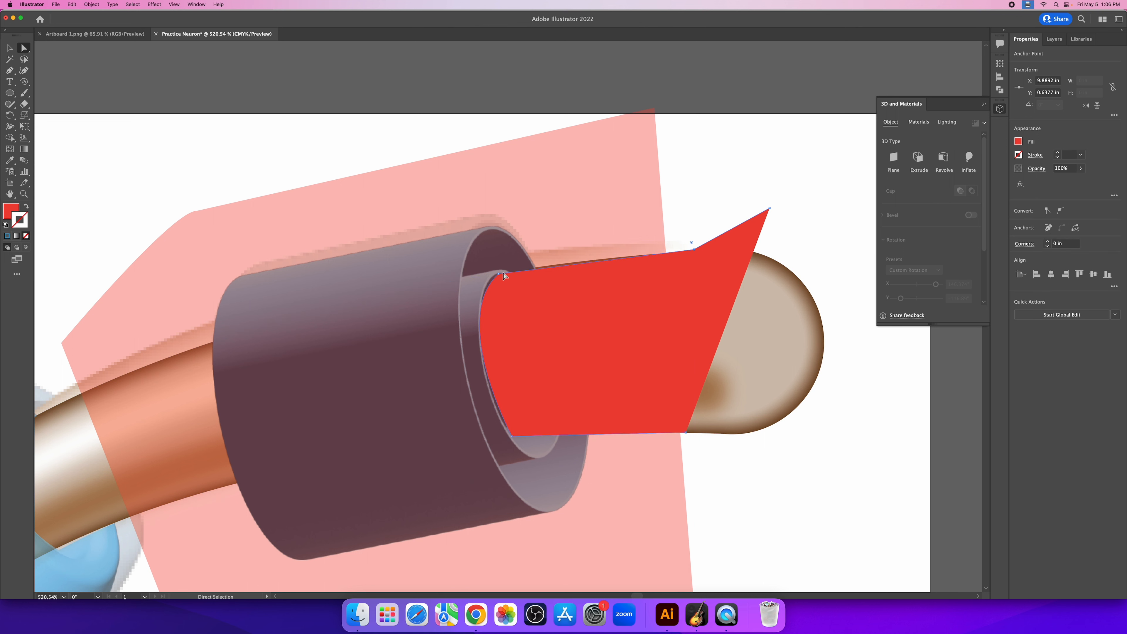
left_click_drag(501, 274, 497, 274)
left_click_drag(767, 211, 820, 269)
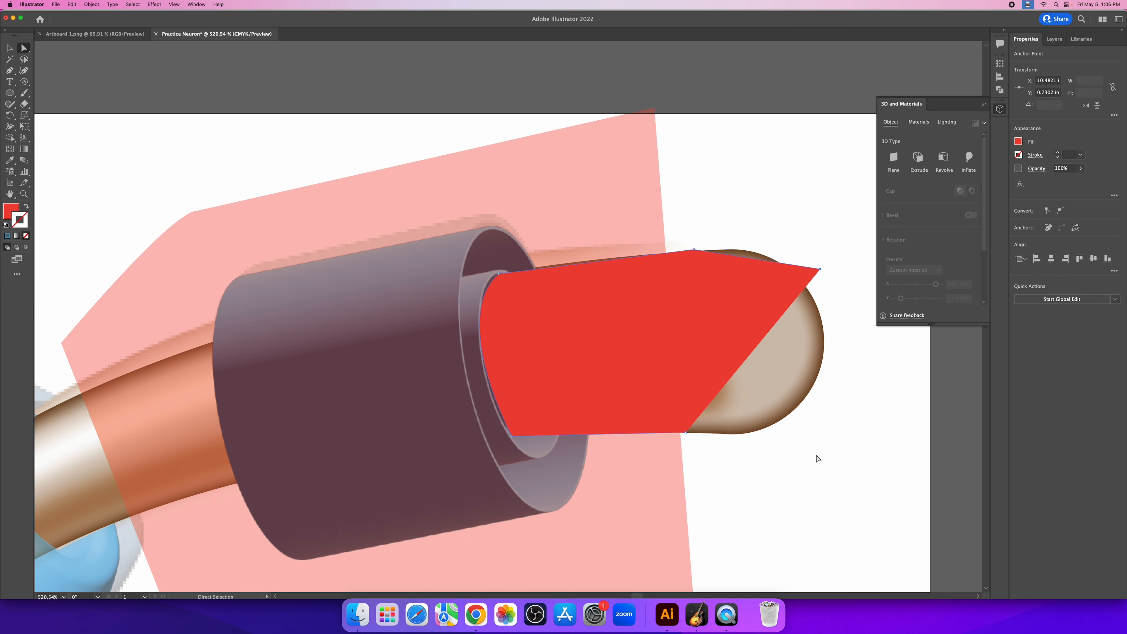
Step: Restore the large translucent red shape covering the roll to full opacity
key("z")
left_click_drag(876, 452, 814, 430)
key("v")
left_click(700, 332)
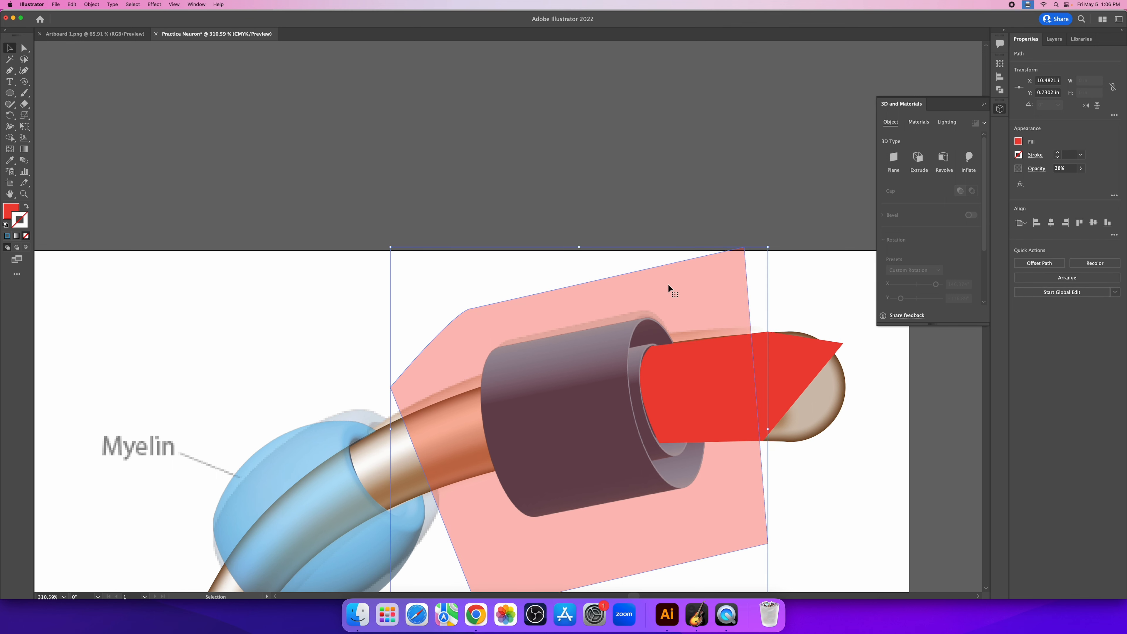
left_click(1080, 168)
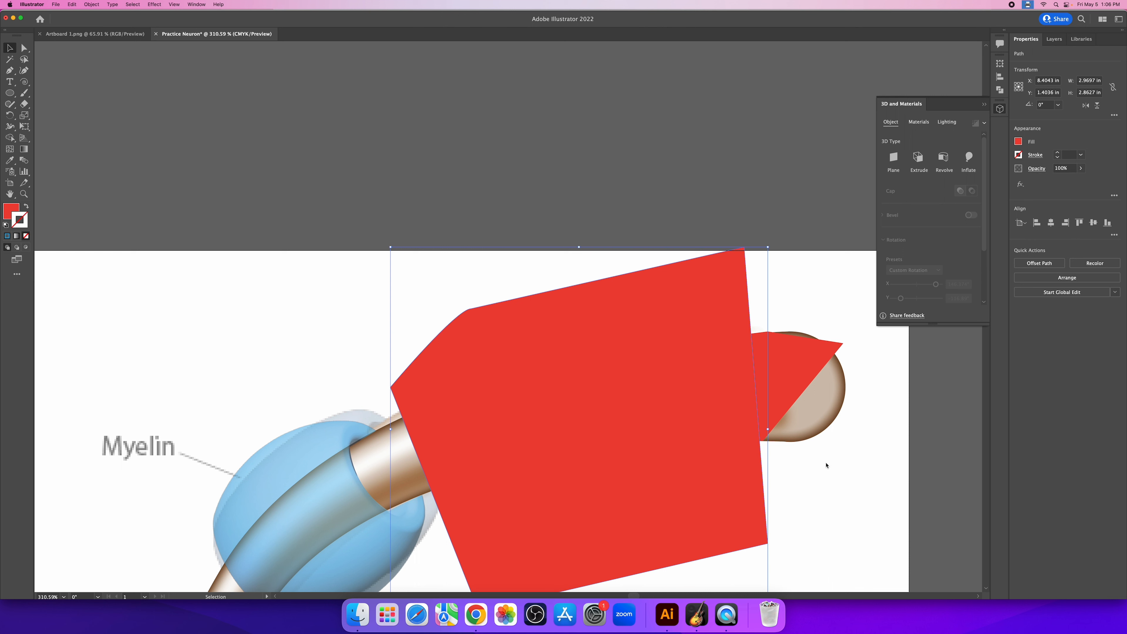
Step: Subtract the small axon-end shape from the large red shape with Minus Front, and clear the selection
left_click(794, 351)
left_click(717, 296, "shift")
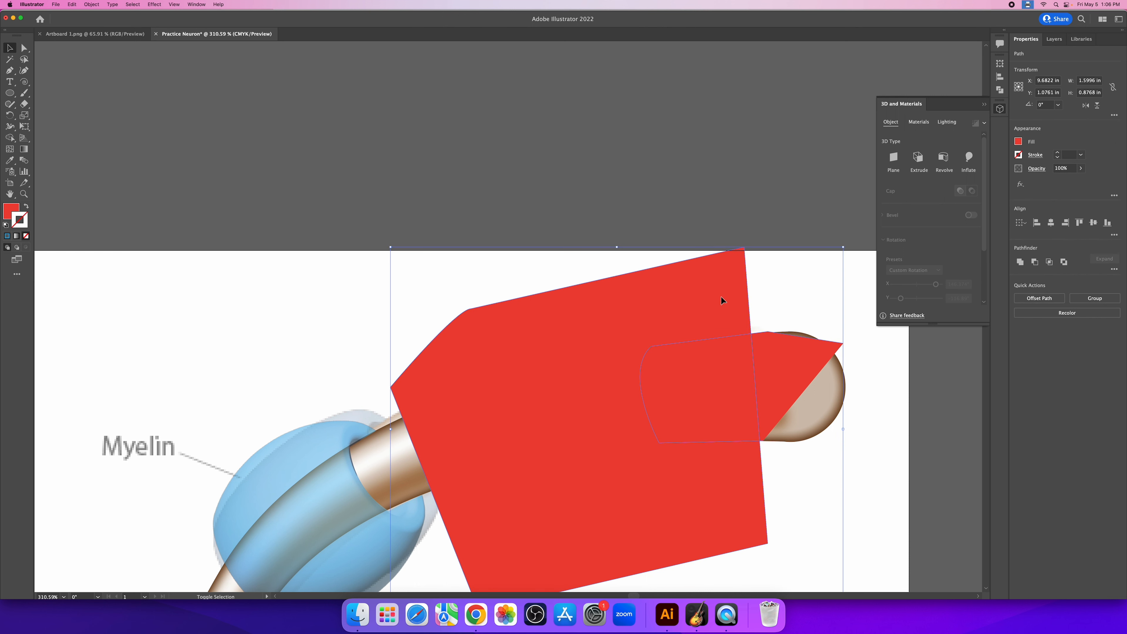
left_click(1037, 262)
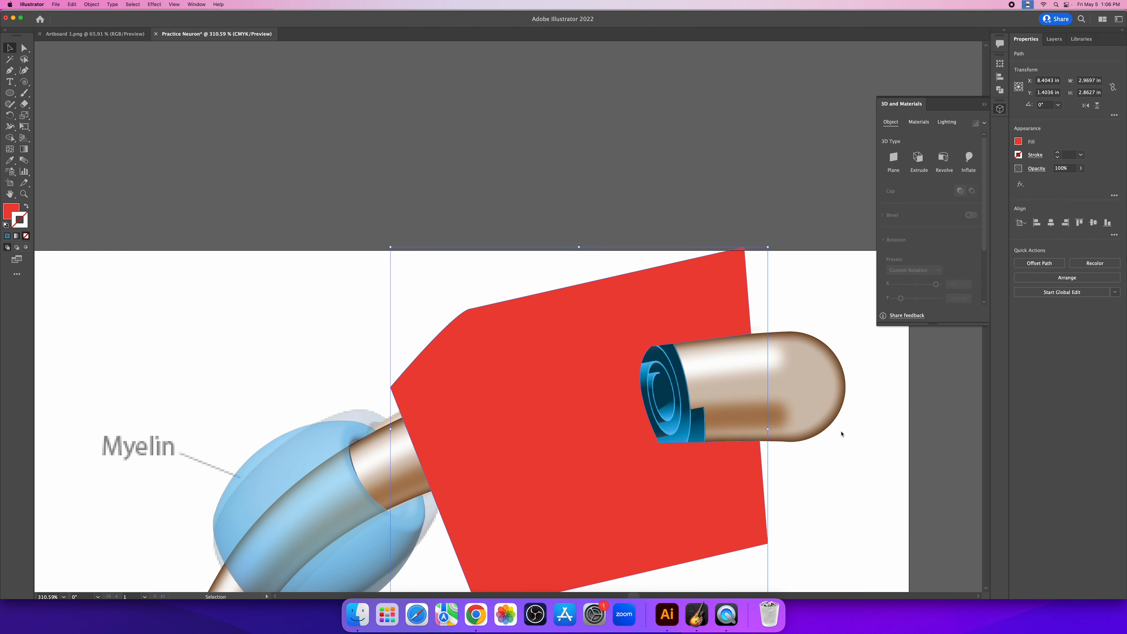
left_click(873, 452)
Step: Make a clipping mask from the cut-out red shape and the spiral myelin roll
key("z")
left_click_drag(860, 423, 774, 437)
key("v")
left_click(642, 429)
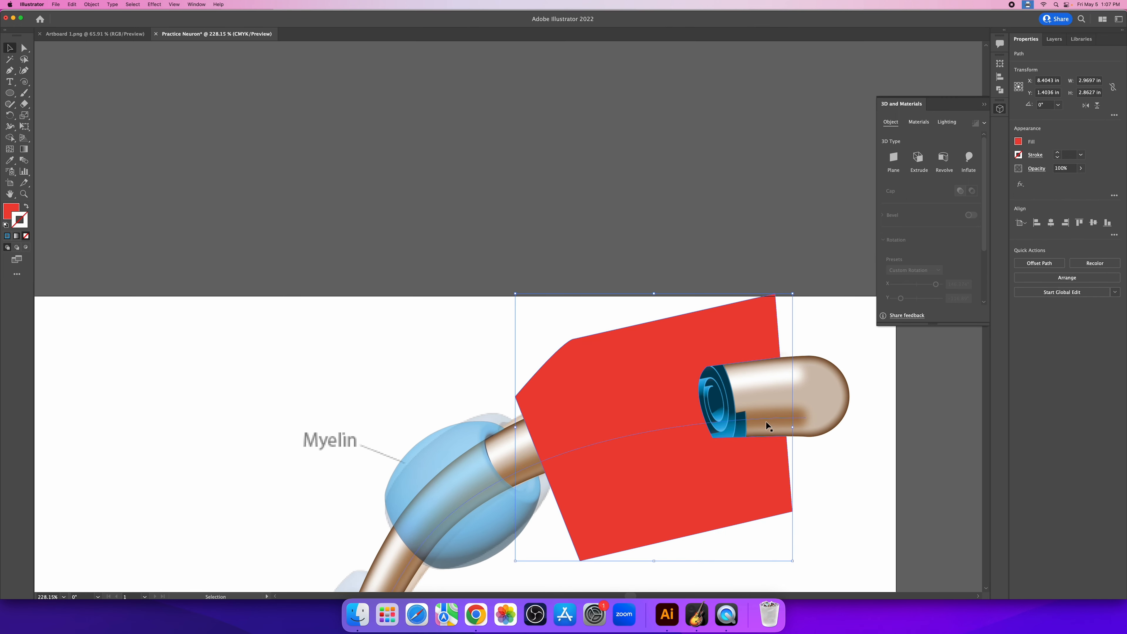
left_click(739, 417, "shift")
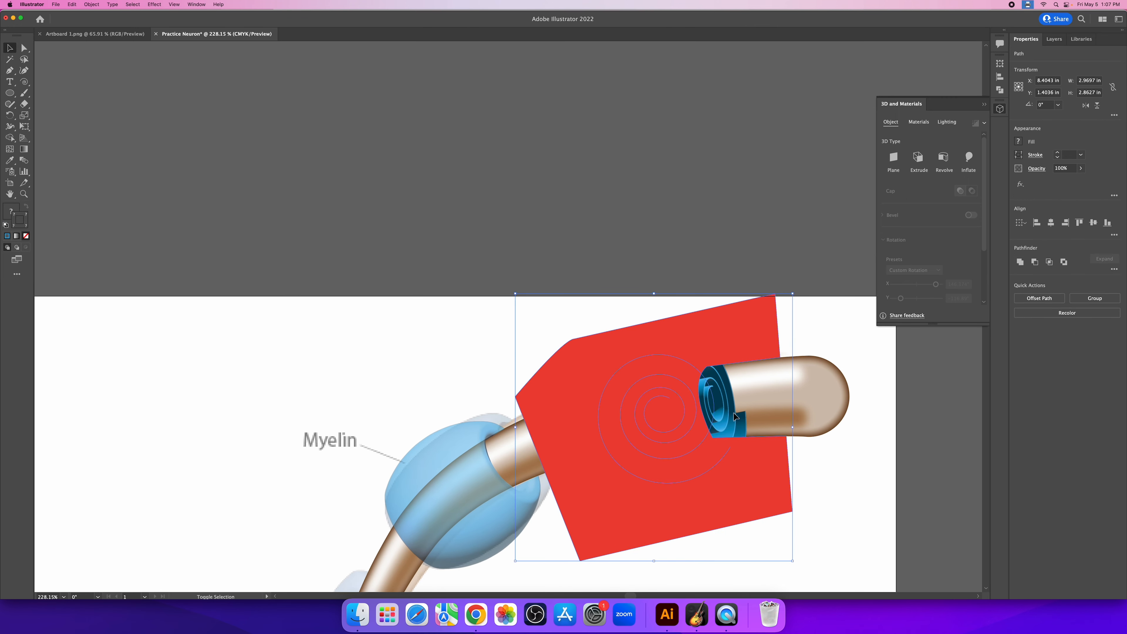
left_click(93, 4)
mouse_move(104, 284)
left_click(189, 285)
Step: Lower the masked myelin roll's opacity to 68% and deselect it
key("z")
left_click_drag(844, 517, 819, 513)
scroll(760, 501, "down", 4)
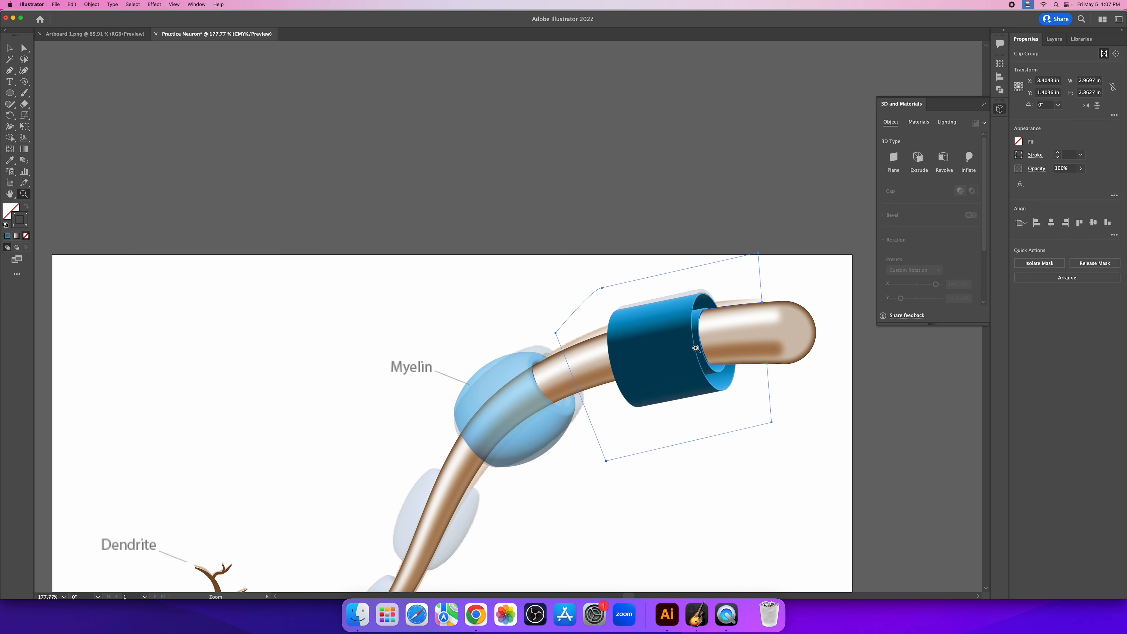
left_click_drag(737, 473, 688, 369)
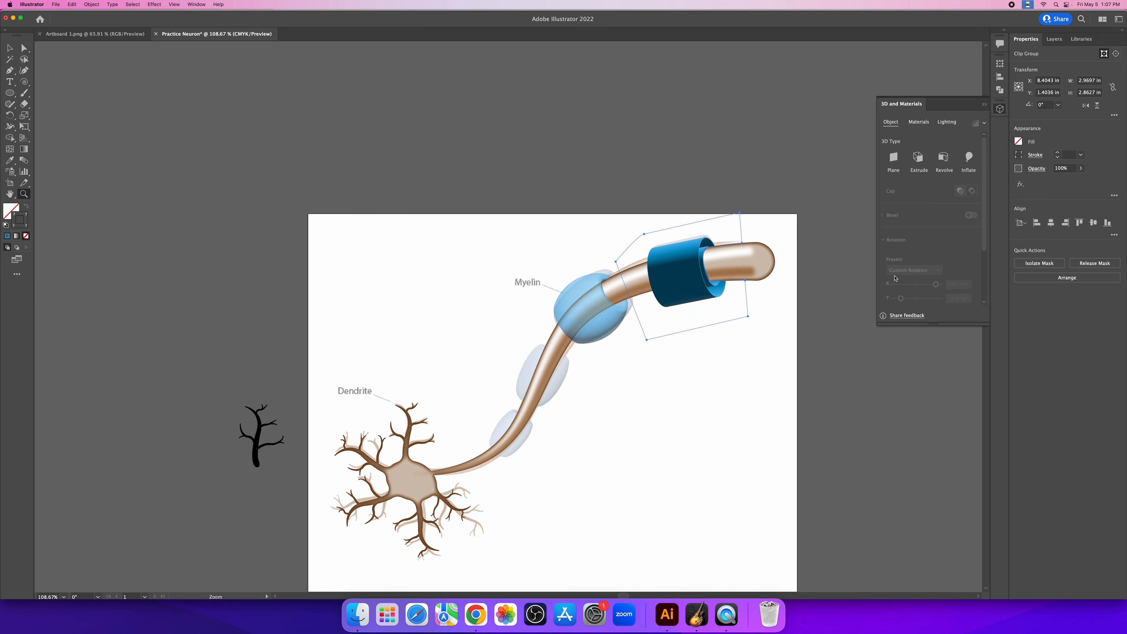
left_click(1081, 168)
left_click_drag(1079, 181, 1069, 183)
left_click(748, 421)
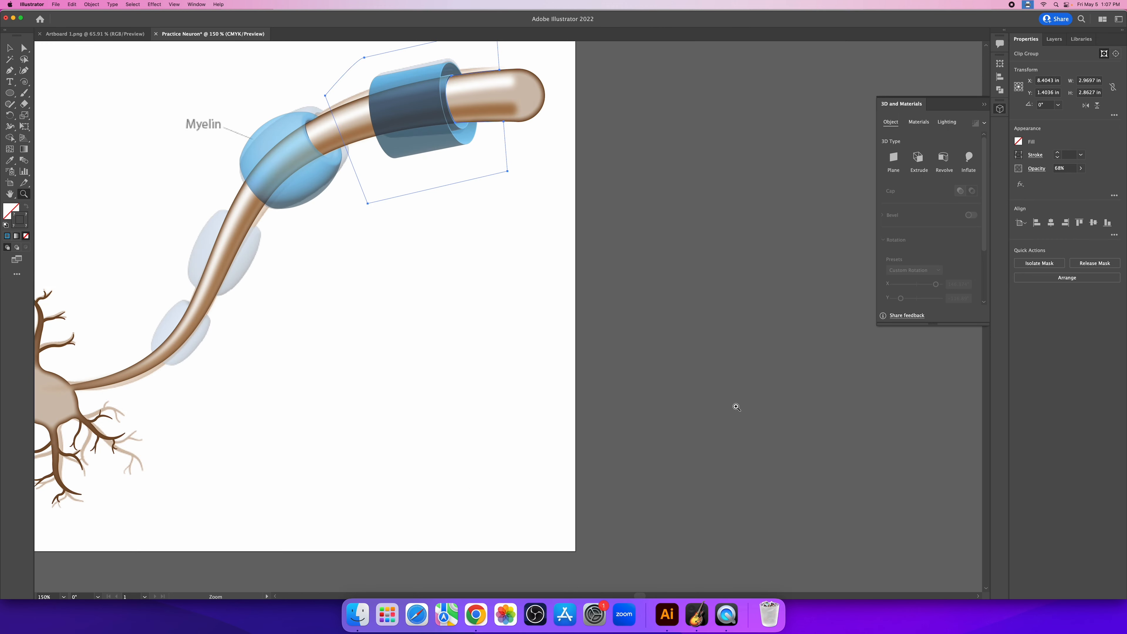
left_click_drag(445, 289, 411, 286)
left_click_drag(342, 349, 670, 393)
key("v")
left_click(747, 393)
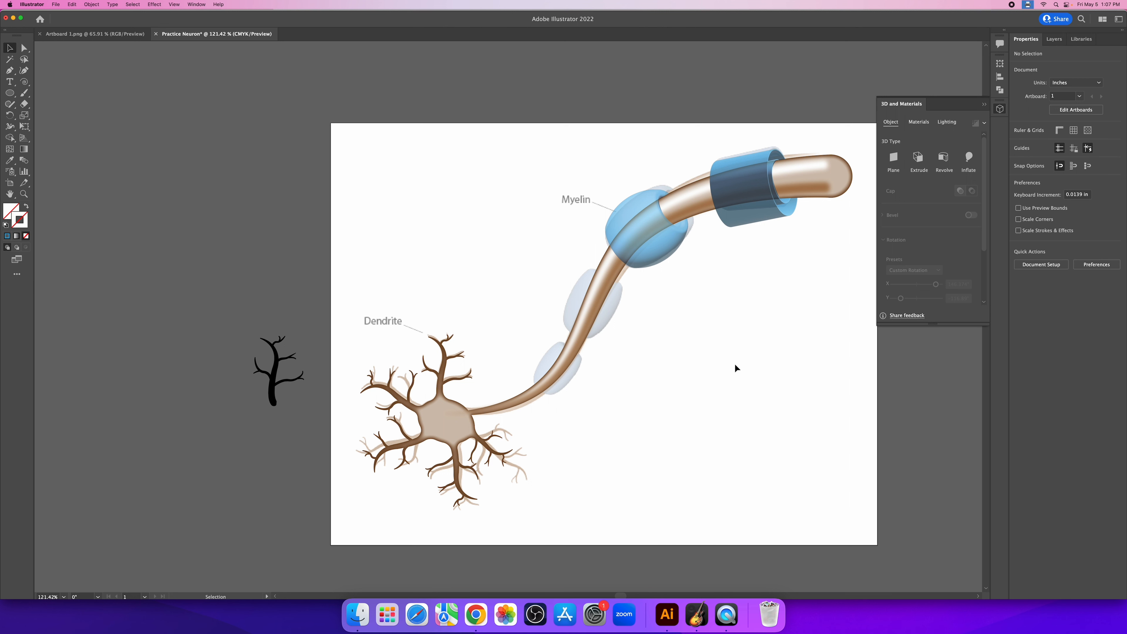
Step: Draw an ellipse about 0.48 × 0.49 in in the middle of the neuron's cell body
key("z")
left_click(618, 360)
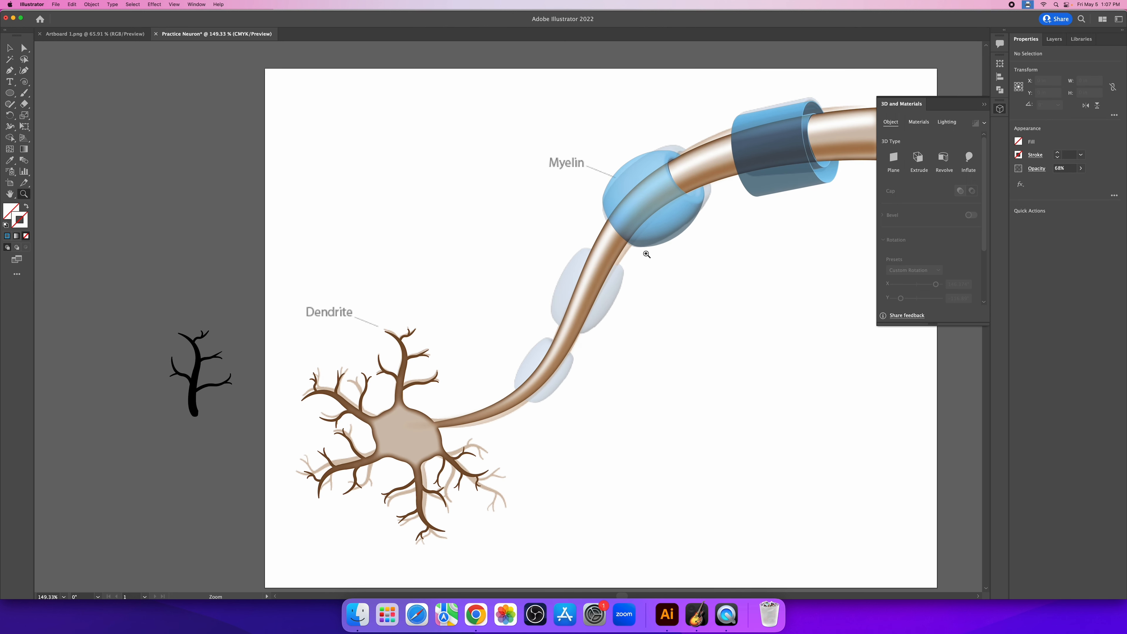
left_click_drag(390, 425, 468, 438)
left_click_drag(468, 439, 480, 327)
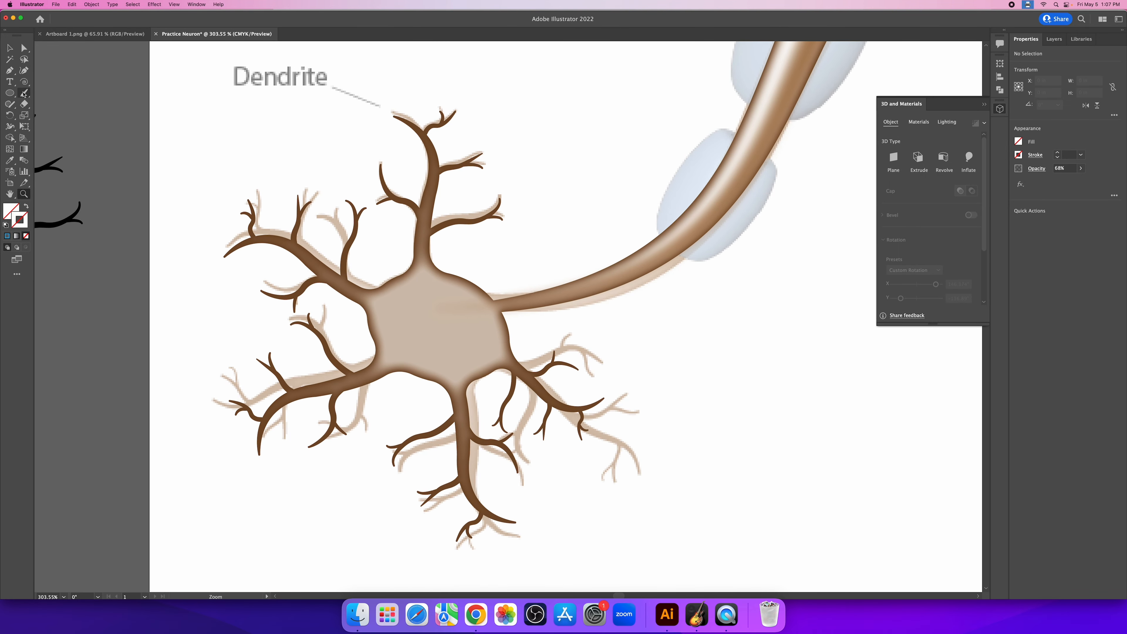
left_click(10, 93)
left_click_drag(402, 294, 462, 354)
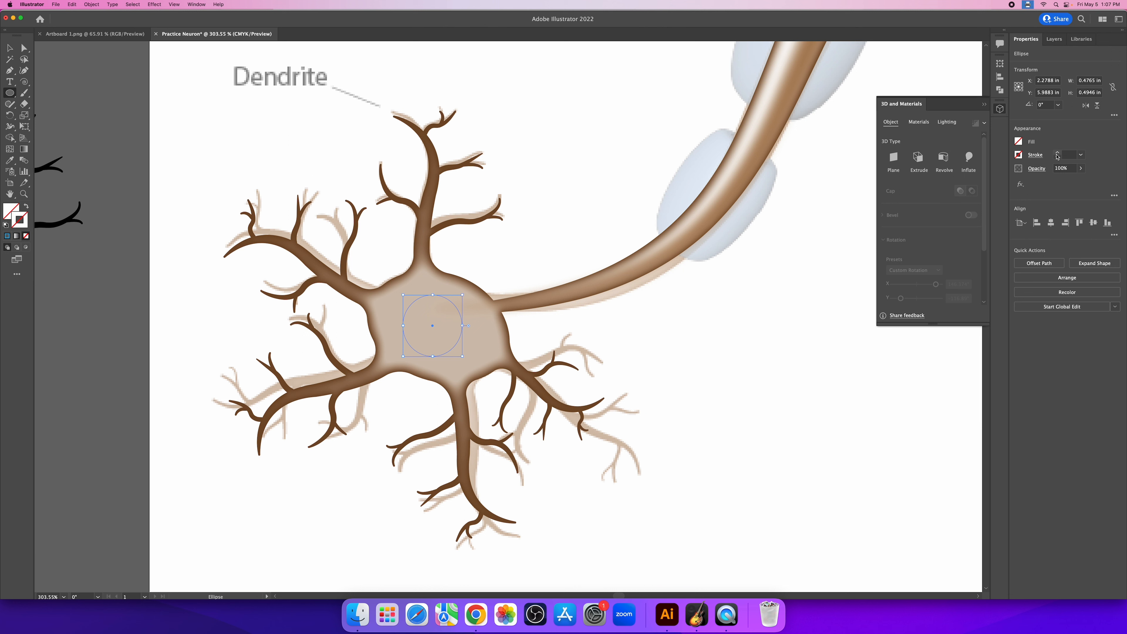
Step: Fill the ellipse in the cell body with a dark brown swatch, and collapse the 3D and Materials panel
left_click(1018, 142)
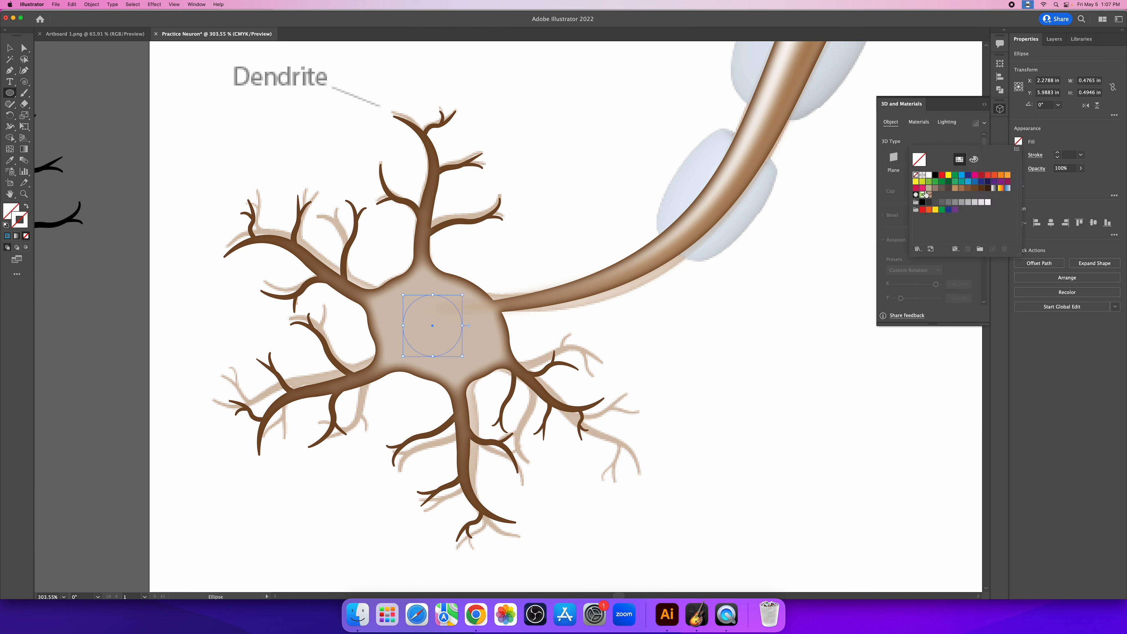
left_click(967, 189)
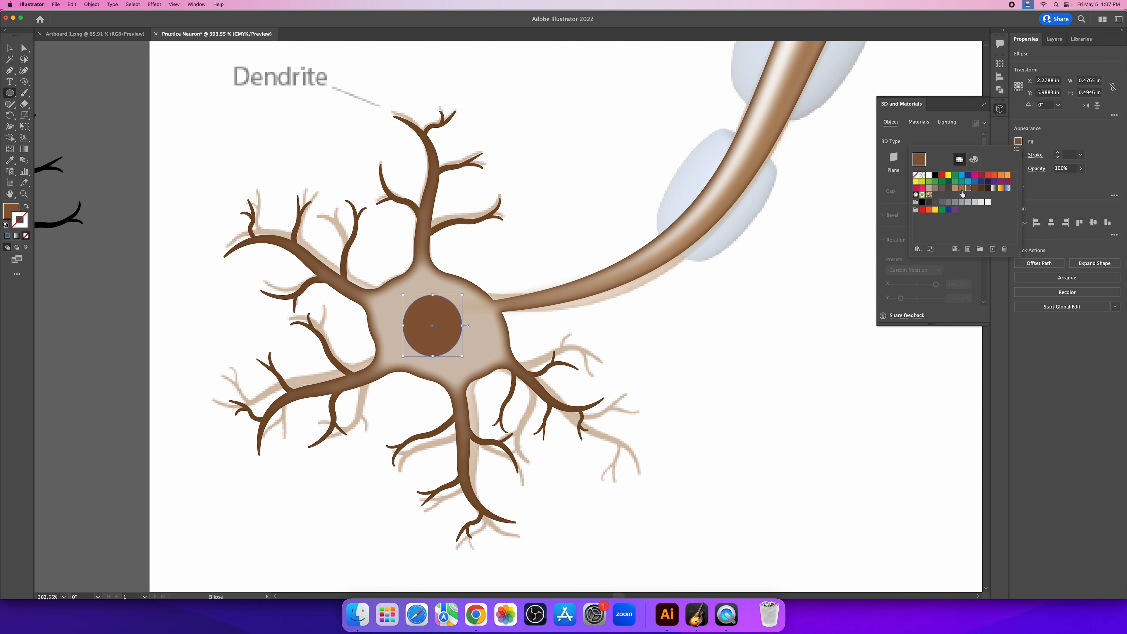
left_click(962, 189)
left_click(974, 189)
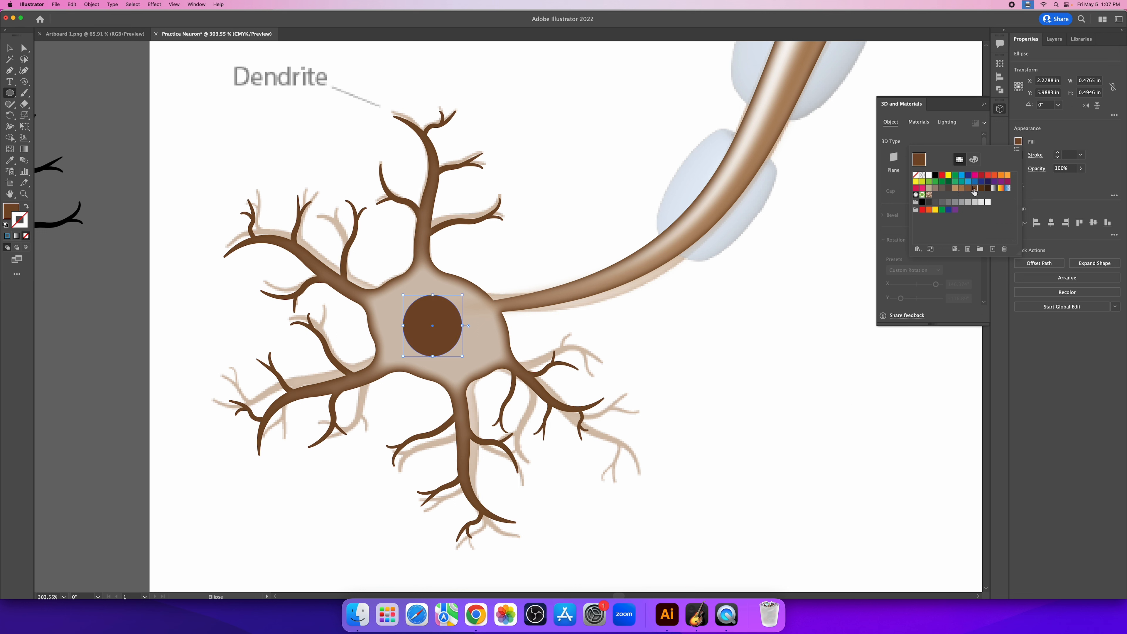
left_click(722, 391)
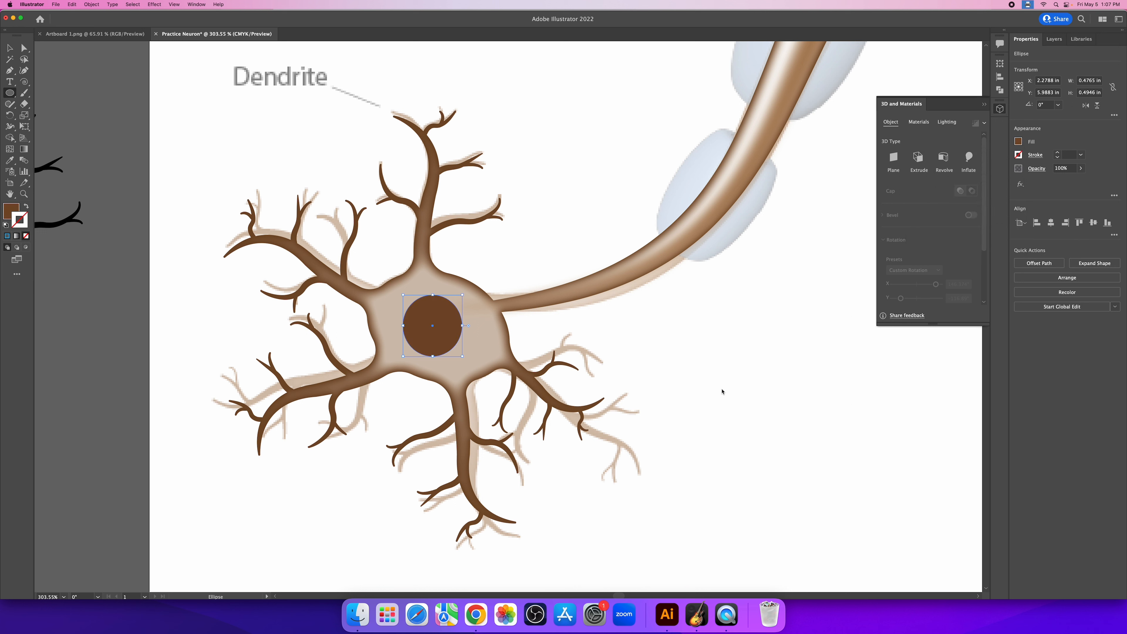
left_click(721, 390)
left_click(542, 324)
left_click(983, 106)
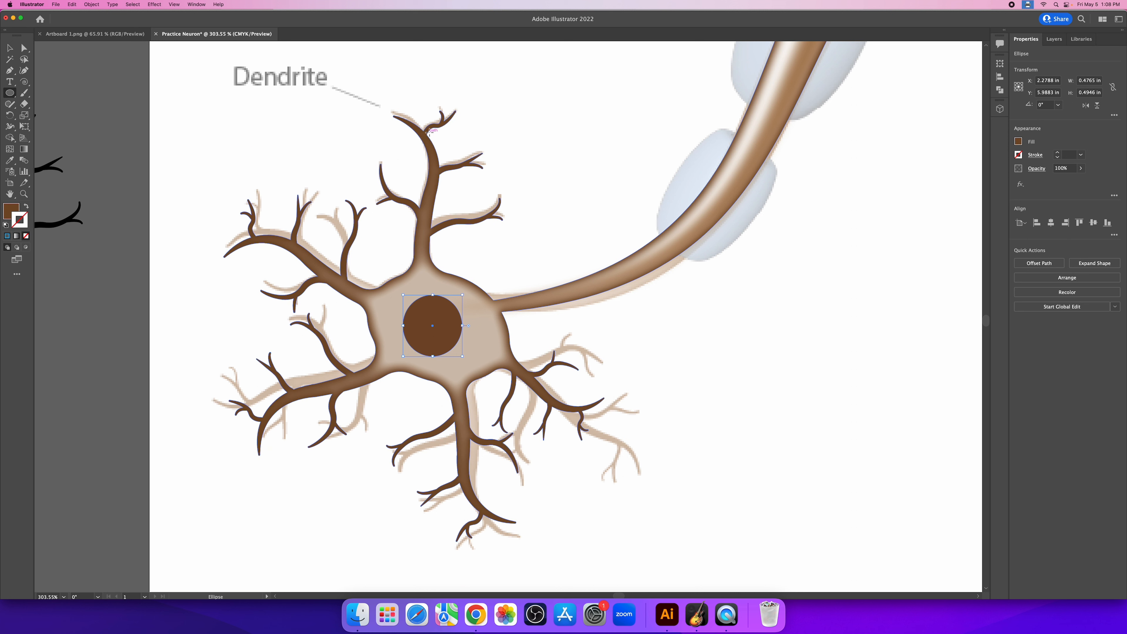
Step: Move the brown circle slightly up and to the left within the cell body, and deselect it
key("v")
left_click_drag(450, 328, 443, 322)
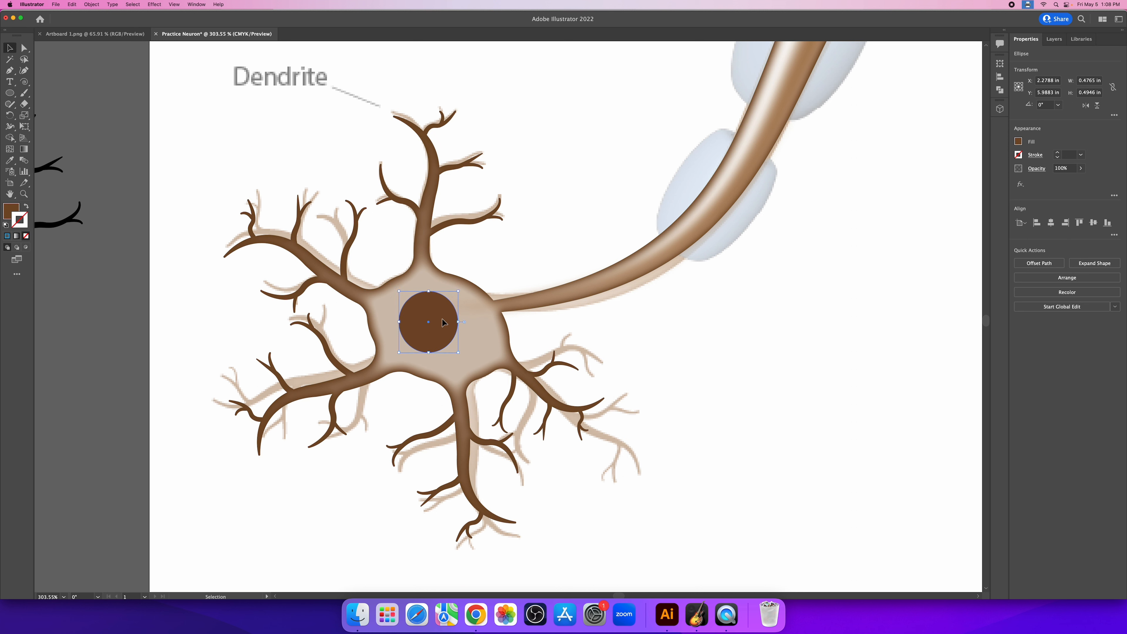
left_click(663, 344)
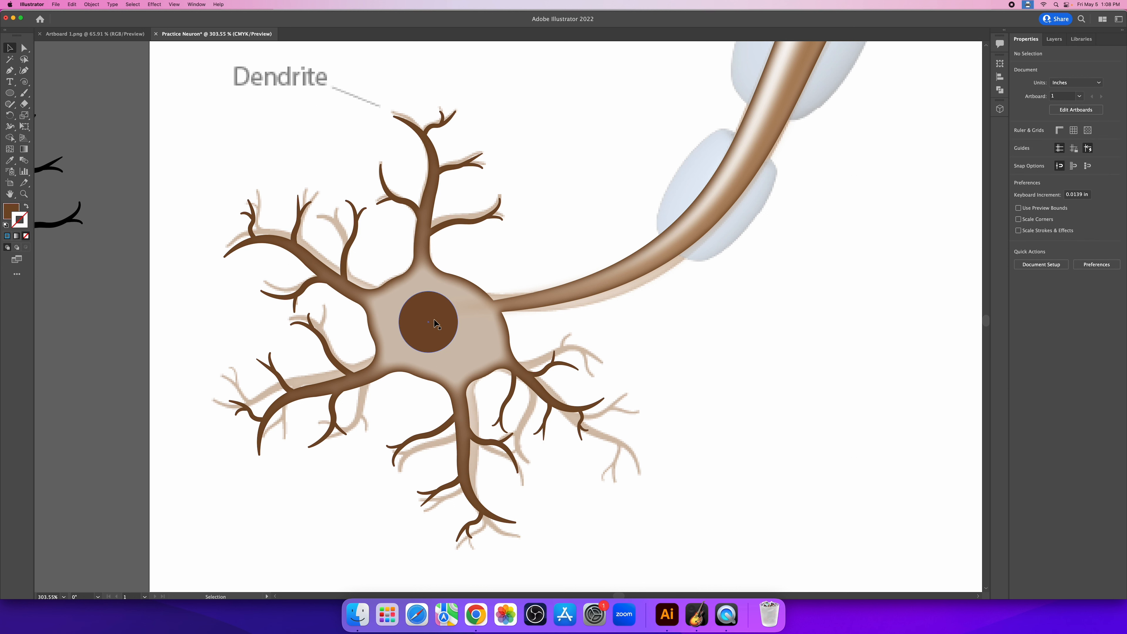
Step: Try copying the axon's appearance onto the brown circle with the Eyedropper, undo it, and reselect the circle
left_click(435, 322)
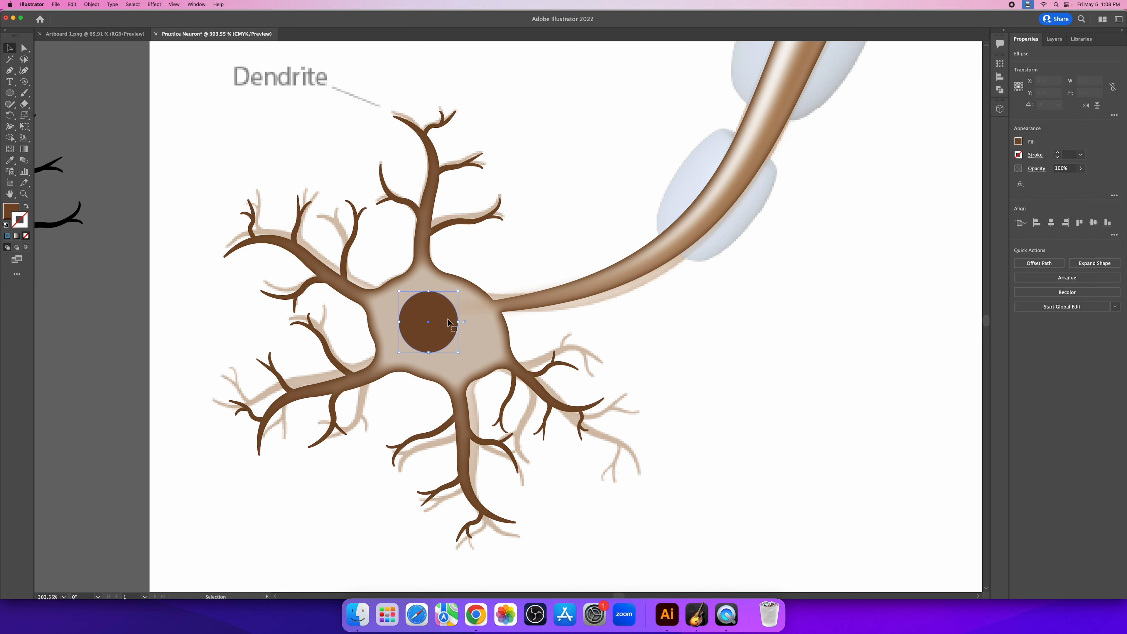
left_click(11, 160)
left_click(616, 280)
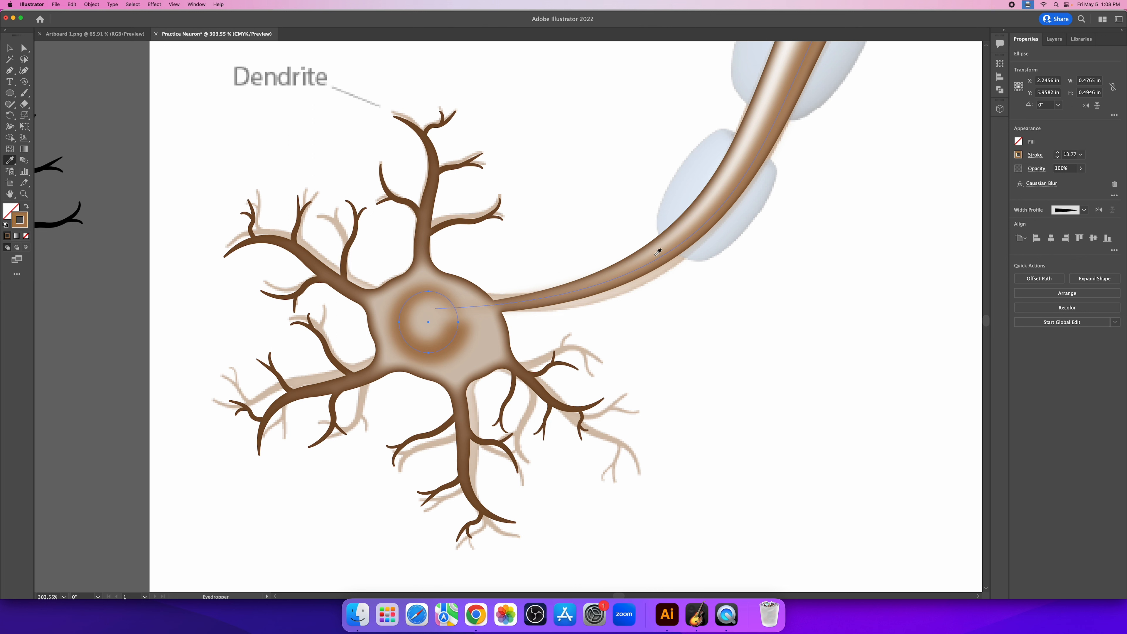
key("super+z")
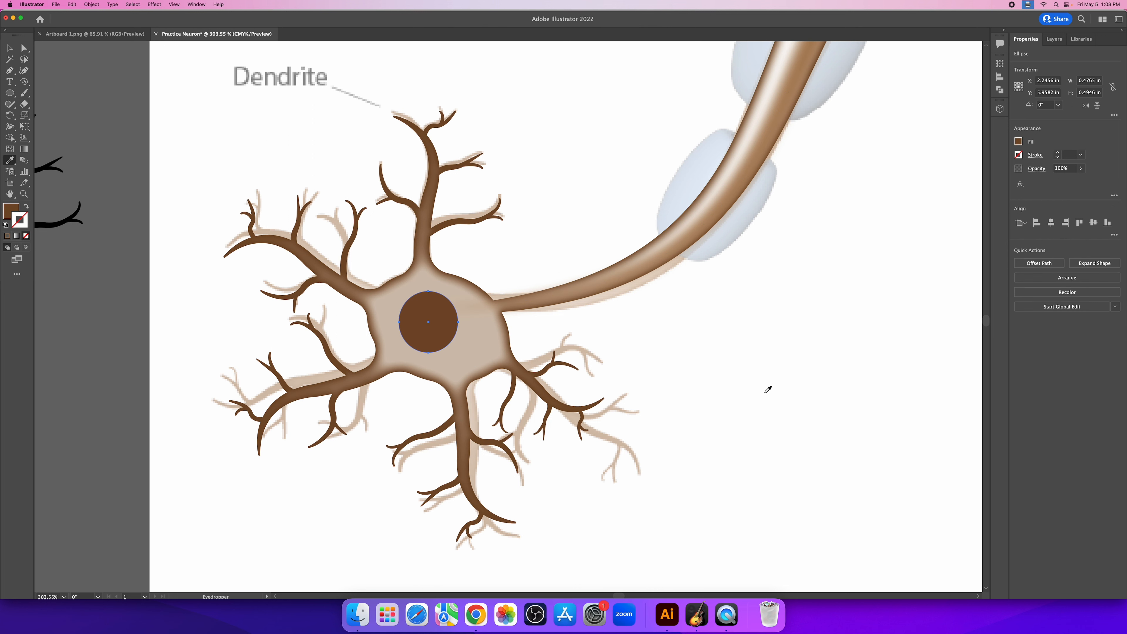
key("v")
left_click(697, 370)
left_click(419, 324)
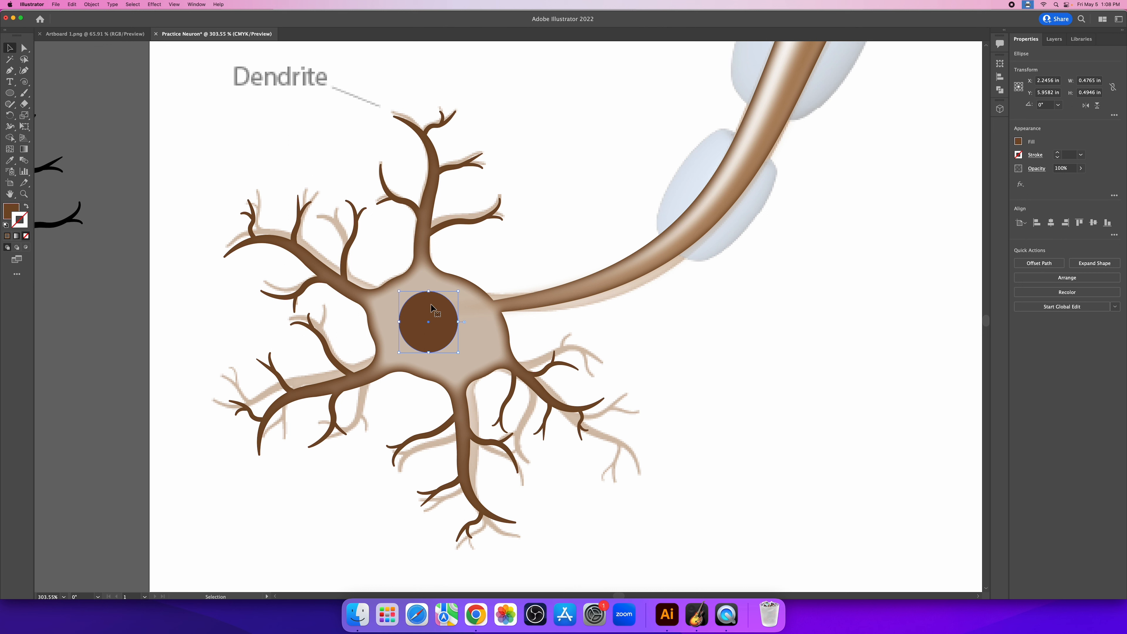
Step: Set the Eyedropper options to pick up and apply the full Appearance, along with Character Style and Paragraph Style
double_click(10, 161)
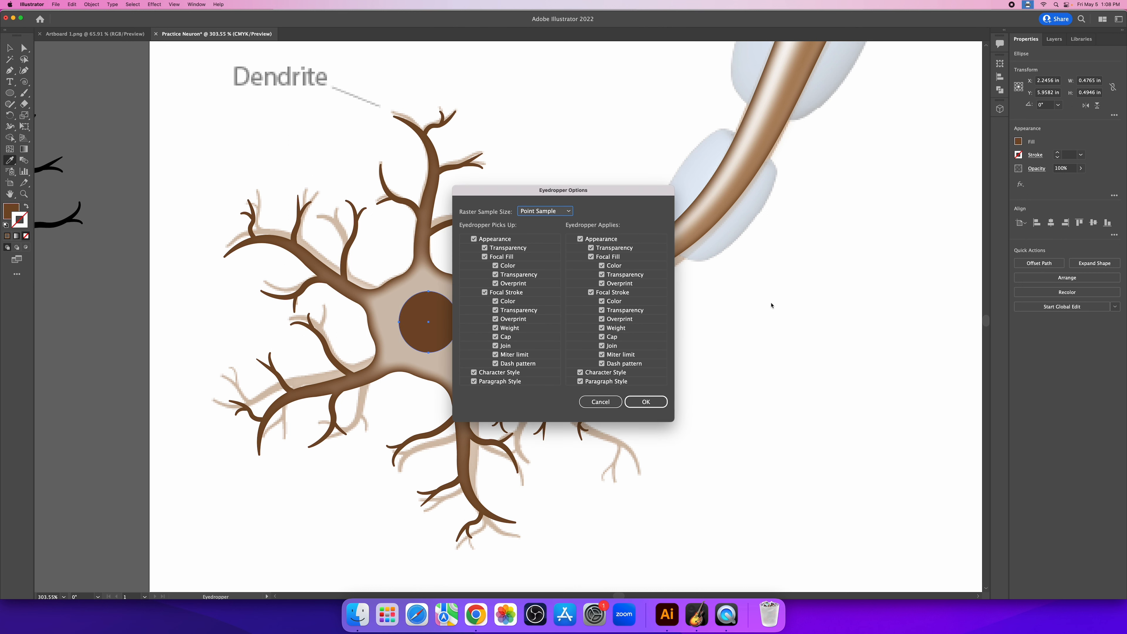
left_click(474, 239)
left_click(474, 239)
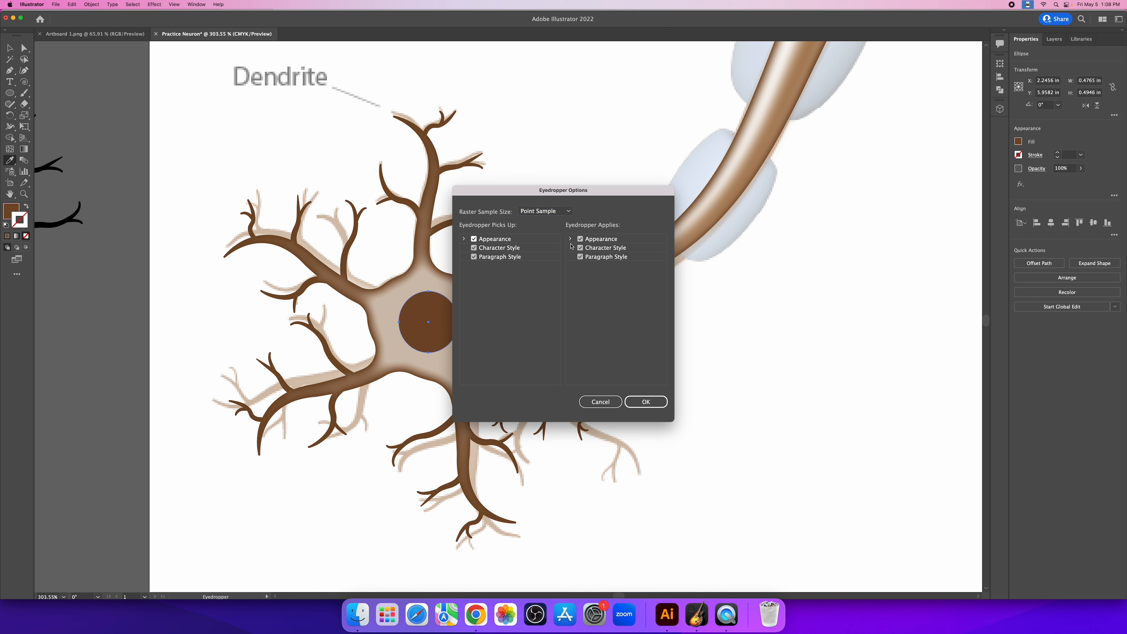
left_click(580, 239)
left_click(579, 240)
left_click(661, 402)
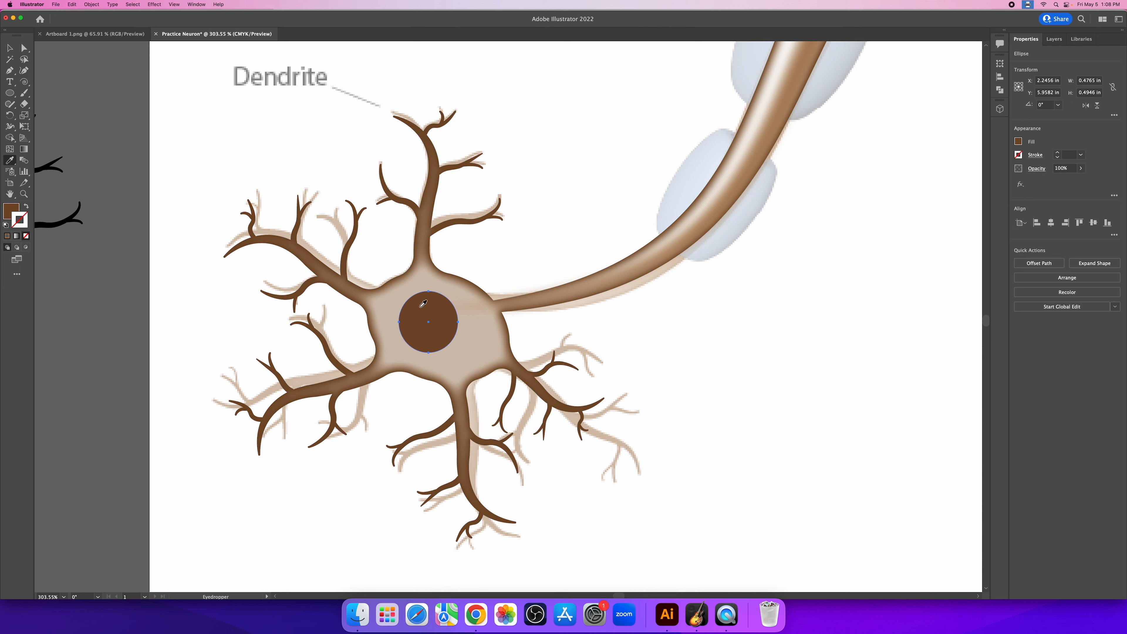
Step: Copy the cell body's fill and Inner Glow onto the nucleus circle with the Eyedropper, and deselect it
key("v")
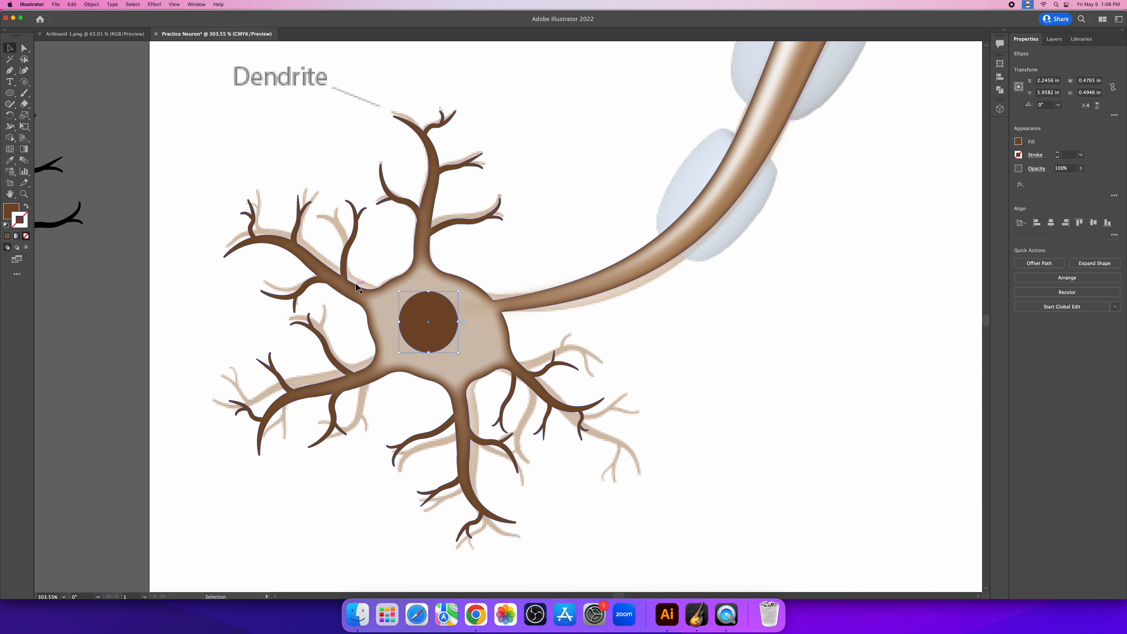
key("i")
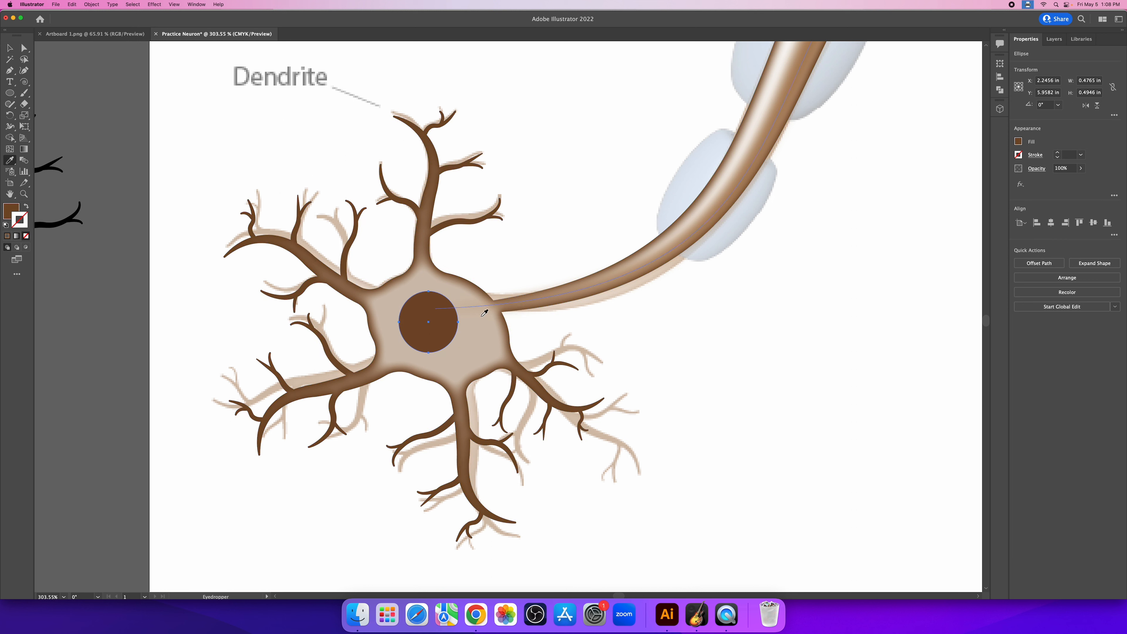
left_click(480, 358)
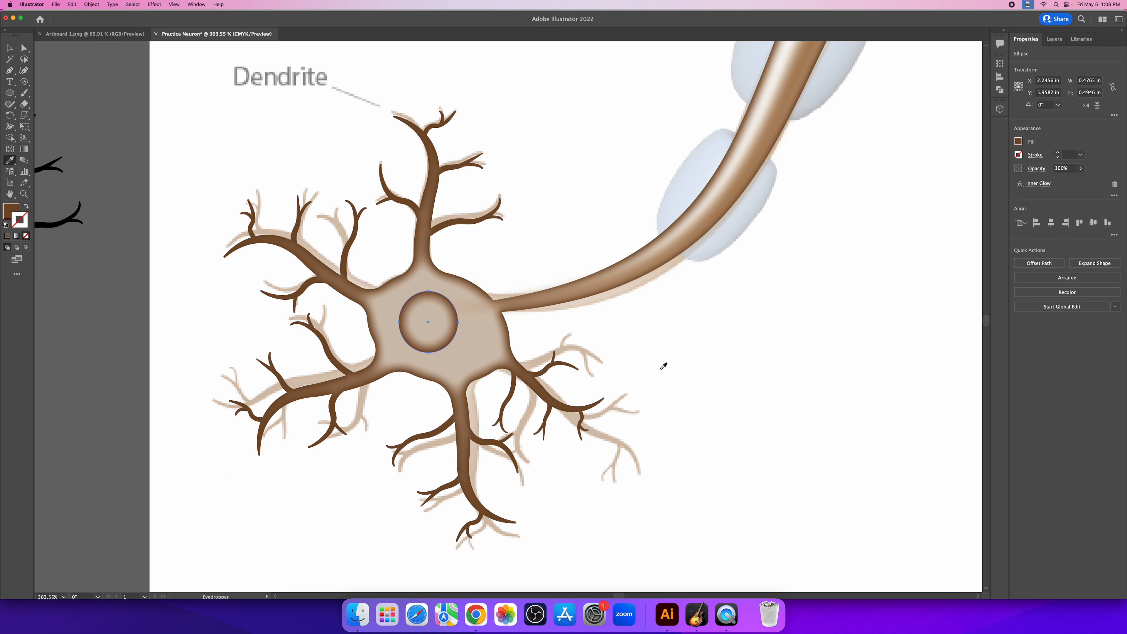
key("v")
left_click(697, 360)
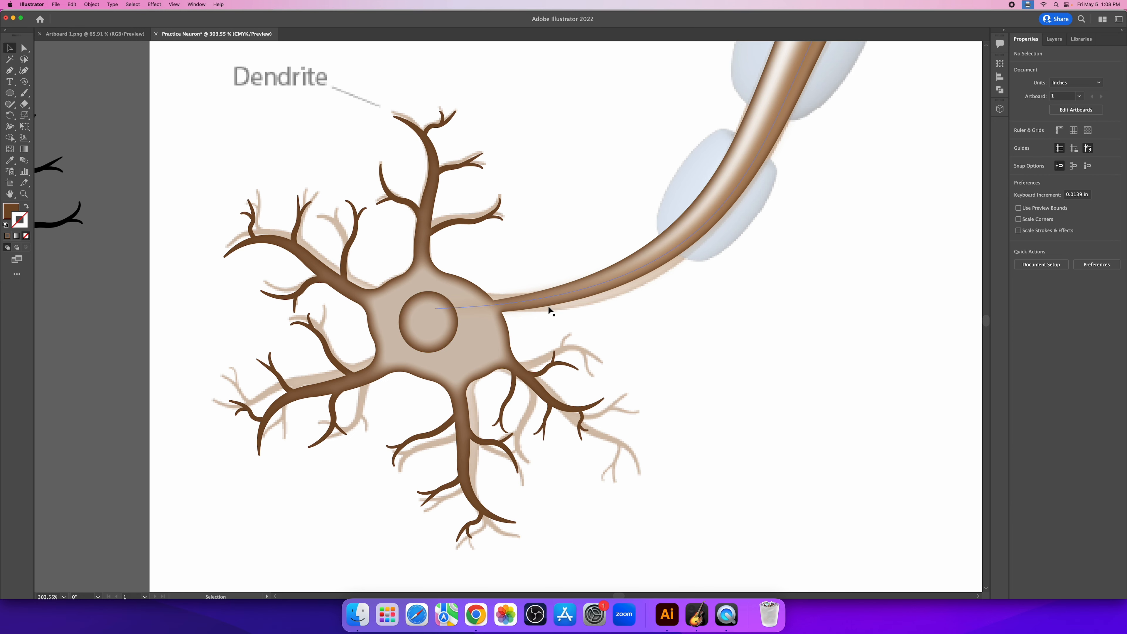
Step: Draw a small brown ellipse about 0.12 × 0.13 in inside the nucleus, slightly up and left of its centre, and deselect it
key("z")
left_click_drag(835, 368, 870, 381)
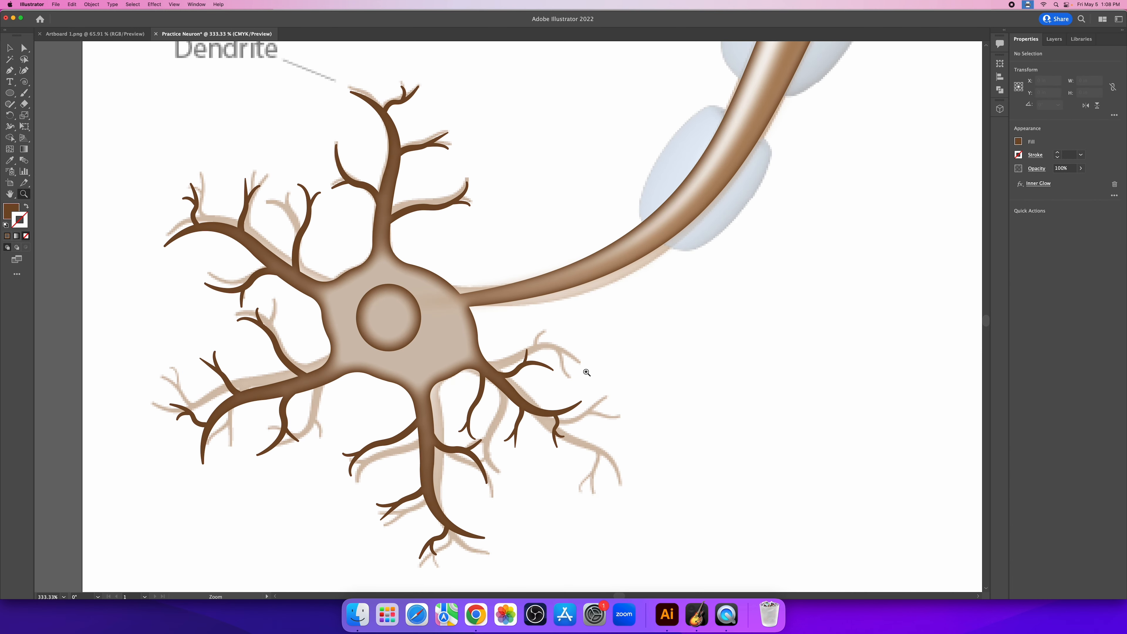
key("space")
left_click_drag(509, 342, 639, 369)
left_click_drag(838, 358, 888, 349)
key("space")
left_click_drag(754, 349, 561, 378)
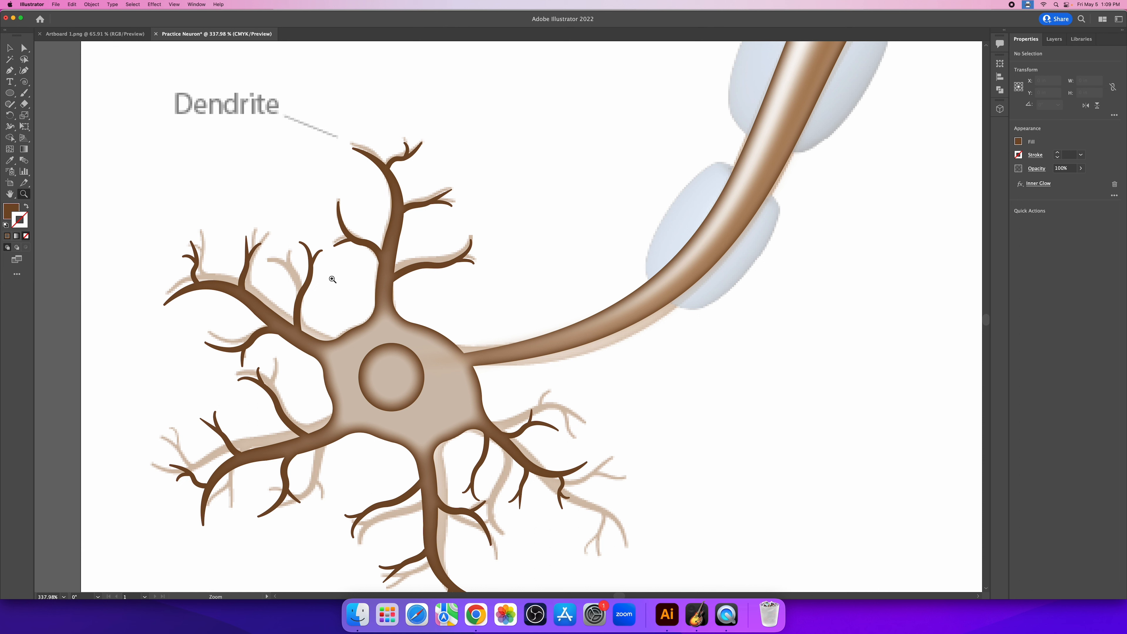
left_click(10, 93)
left_click_drag(377, 362, 392, 376)
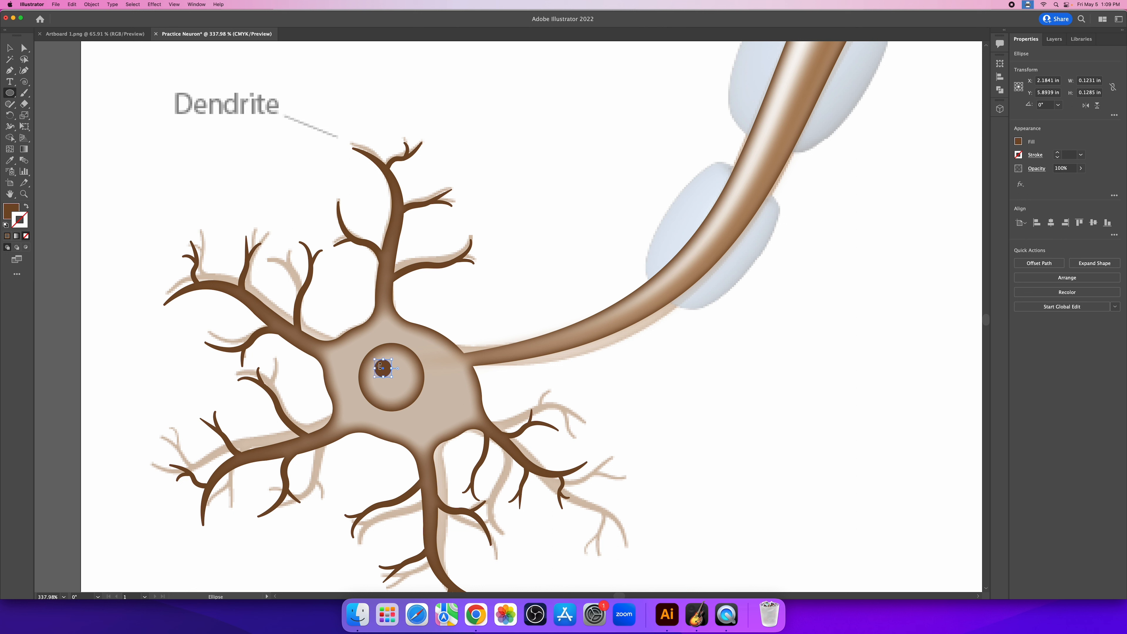
key("v")
left_click(494, 294)
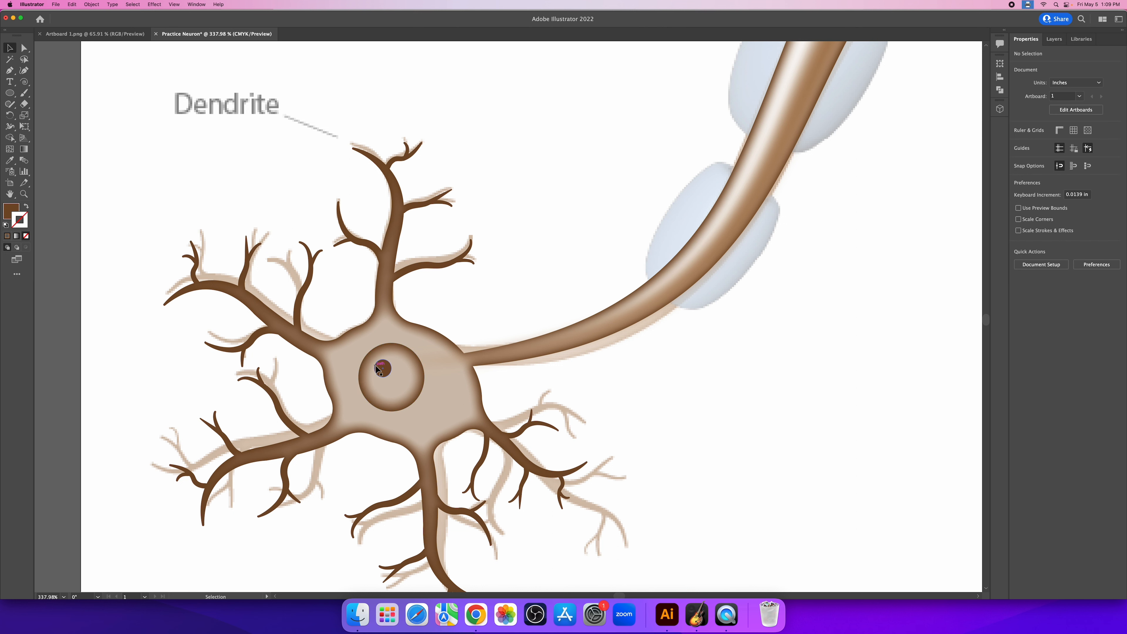
Step: Duplicate the small brown circle down and to the right within the nucleus, and fill the original with white
left_click_drag(380, 372, 397, 388)
left_click(384, 369)
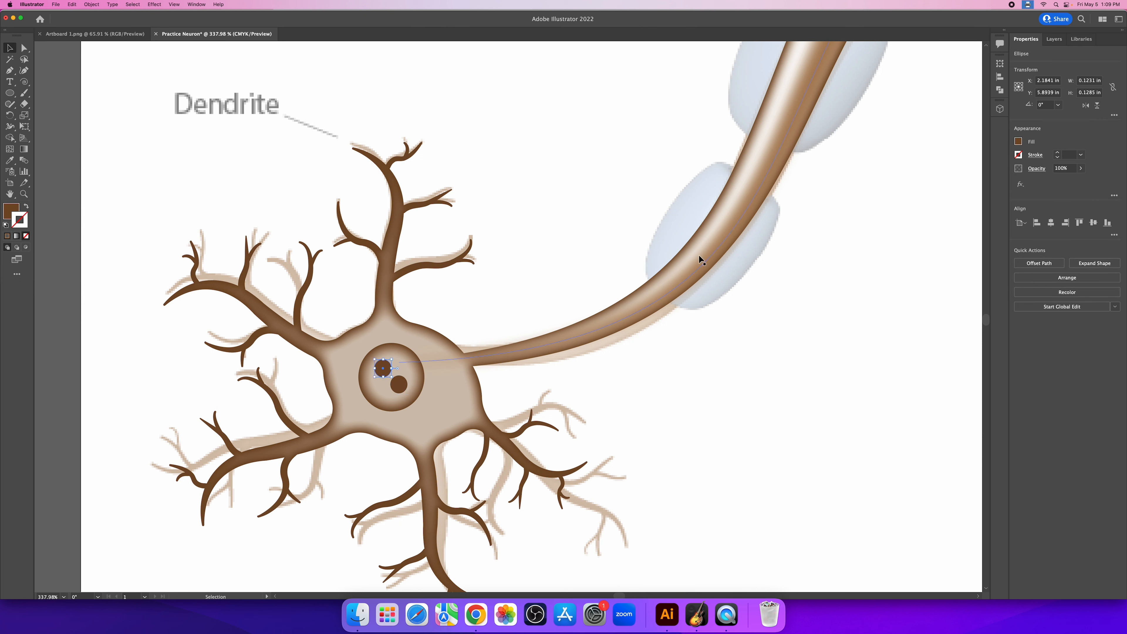
left_click(1018, 142)
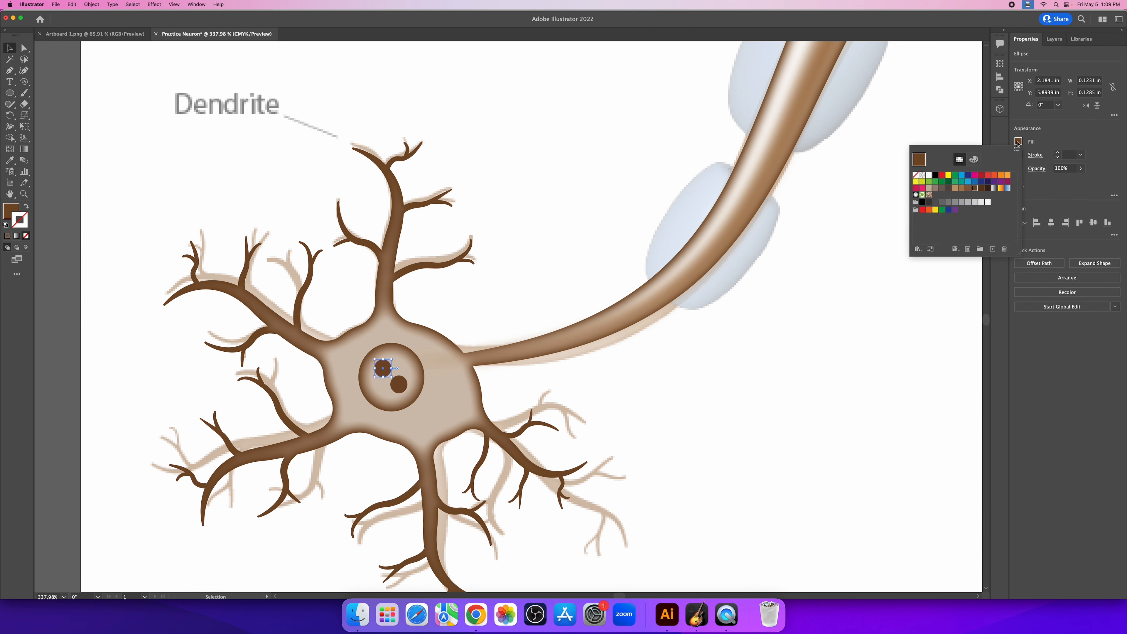
left_click(929, 174)
left_click(466, 394)
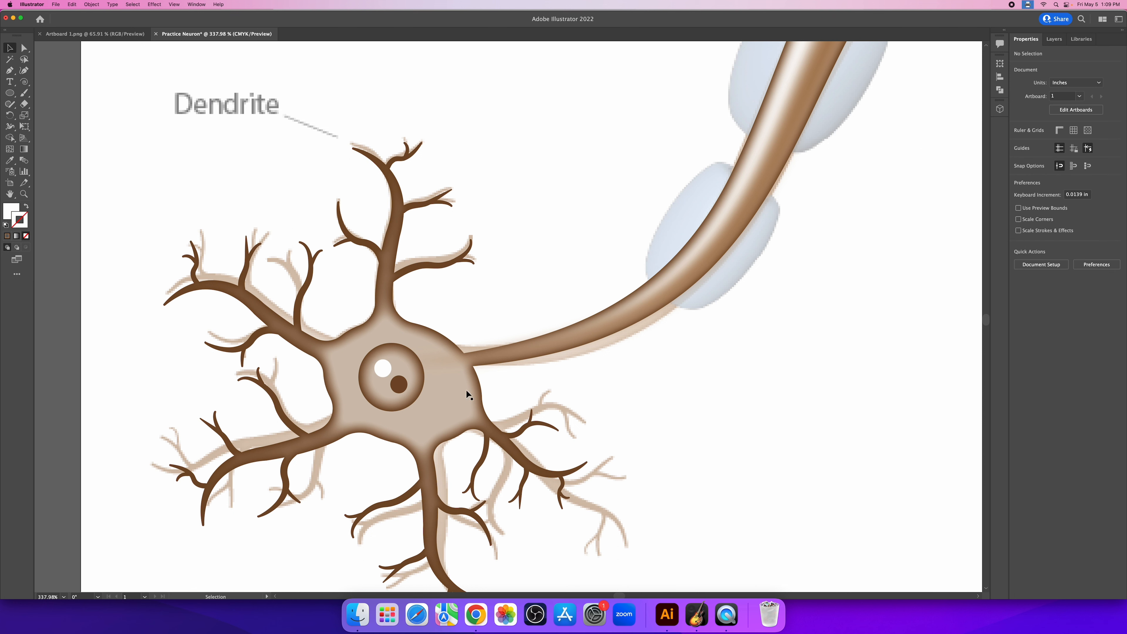
Step: Apply a Gaussian Blur to the small white and brown circles inside the nucleus together, and deselect them
left_click(382, 373)
left_click(401, 385)
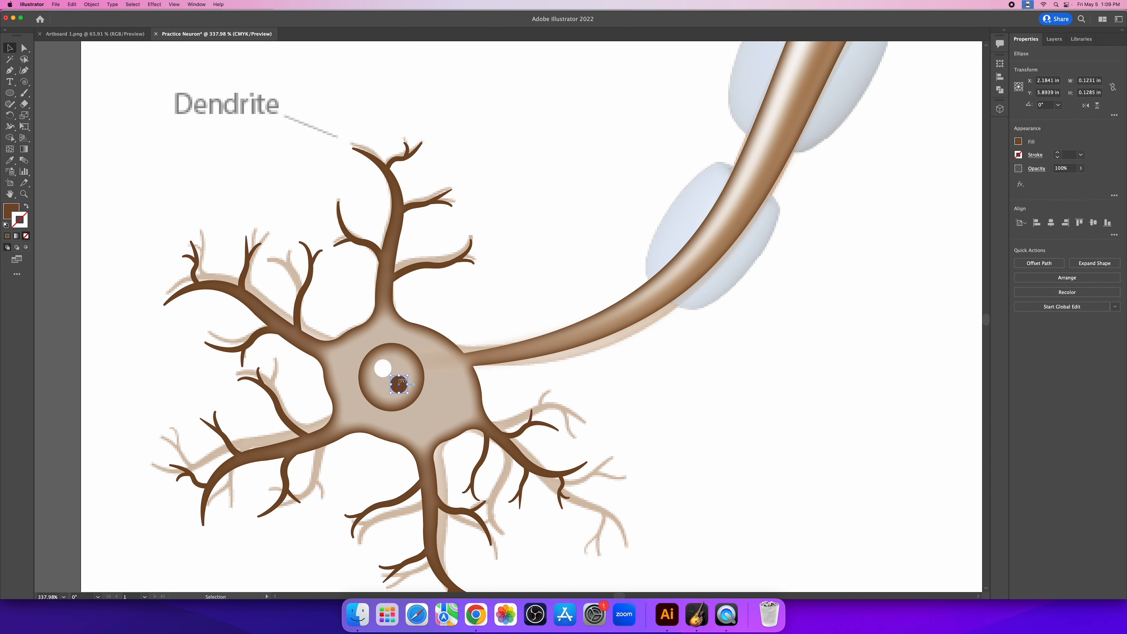
left_click(383, 368, "shift")
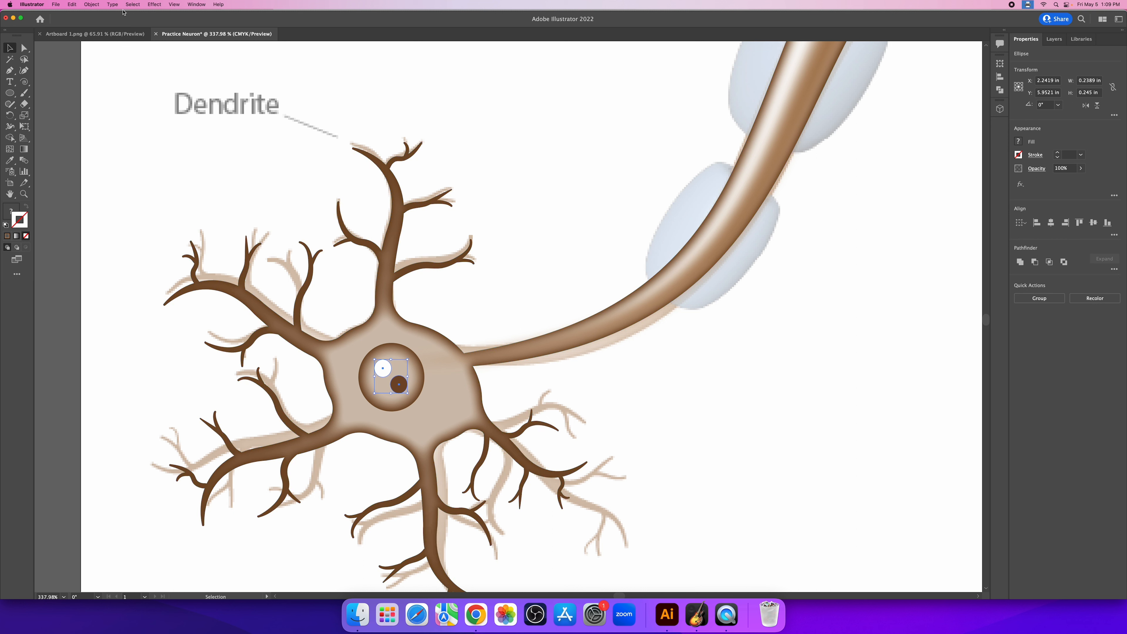
left_click(160, 4)
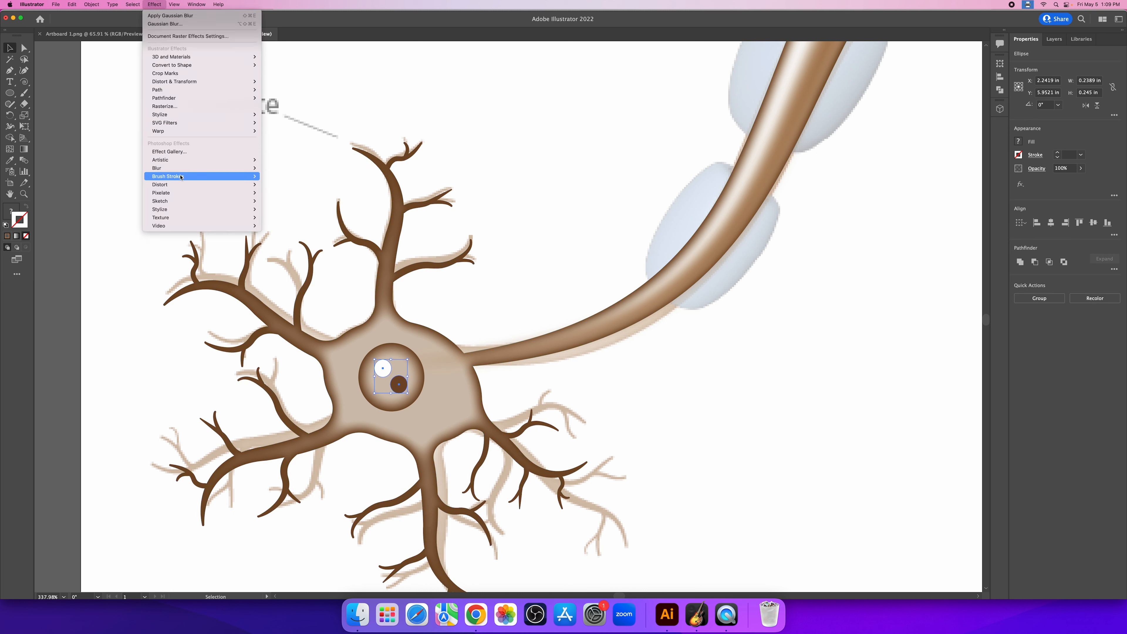
mouse_move(182, 164)
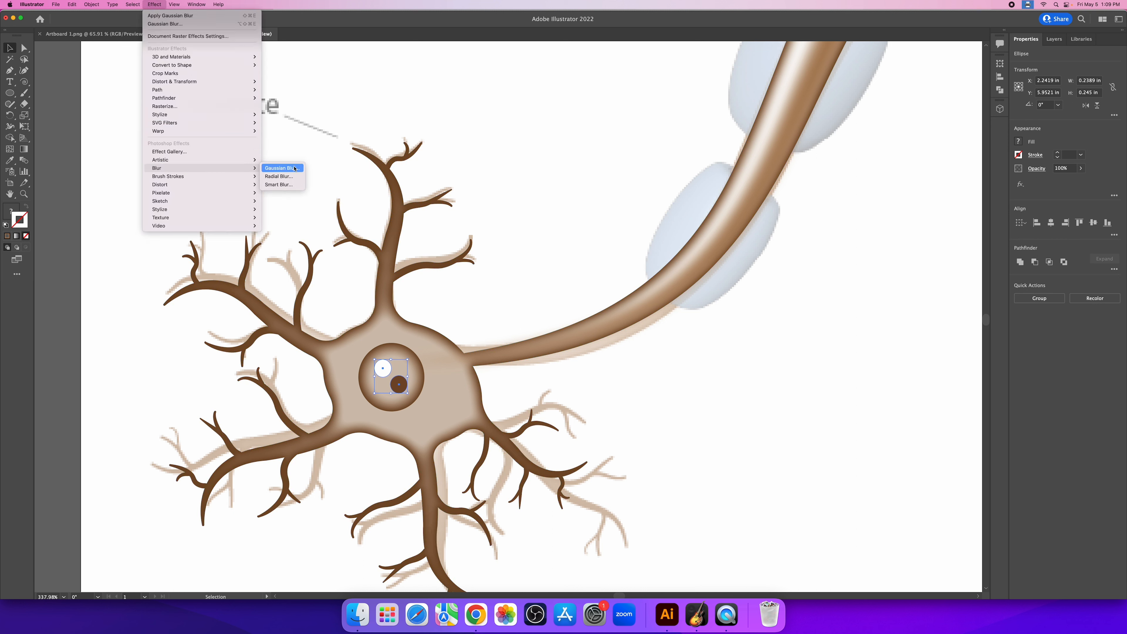
left_click(289, 169)
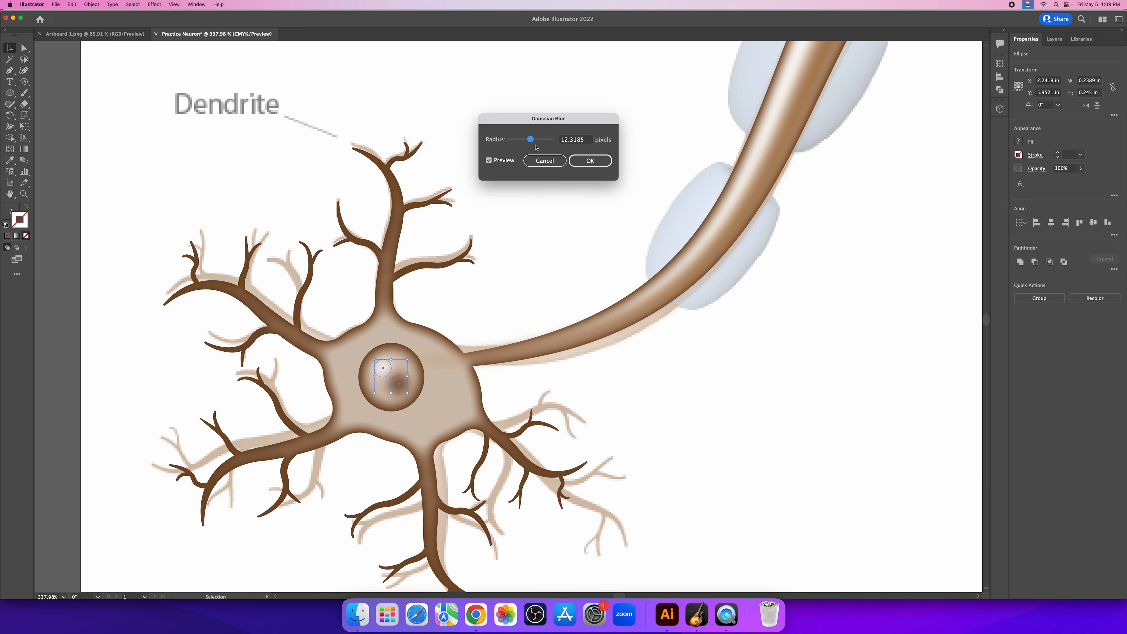
left_click_drag(532, 143, 529, 144)
left_click(590, 163)
left_click(739, 400)
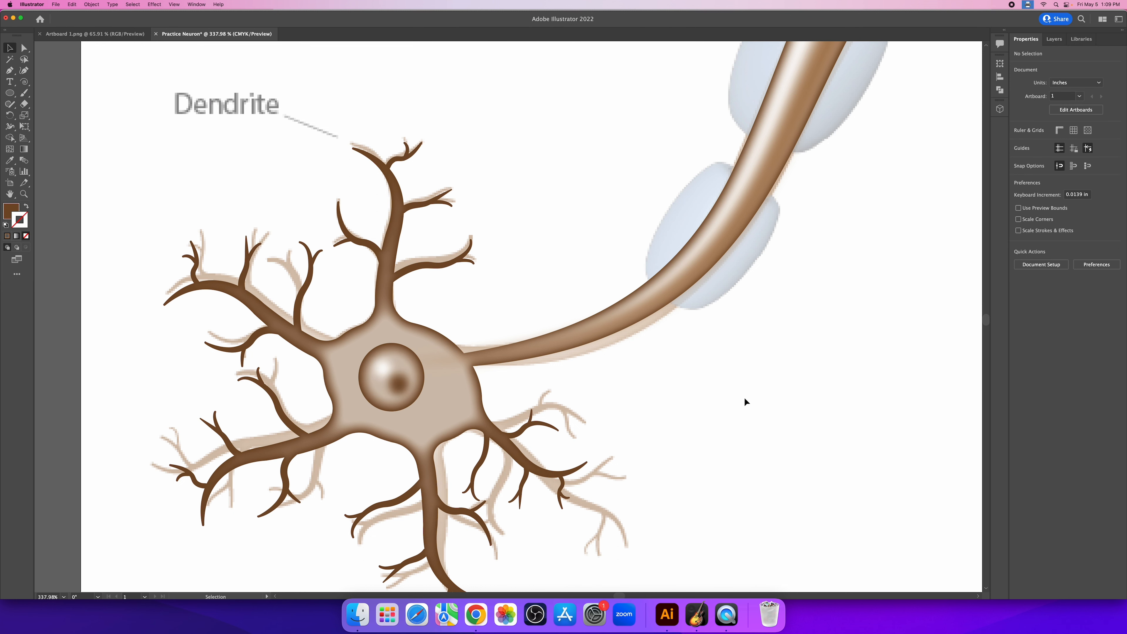
Step: Hide the locked reference image in Layer 1 so that only the drawn neuron shows on the artboard
key("z")
left_click_drag(730, 363, 604, 295)
left_click_drag(841, 309, 742, 345)
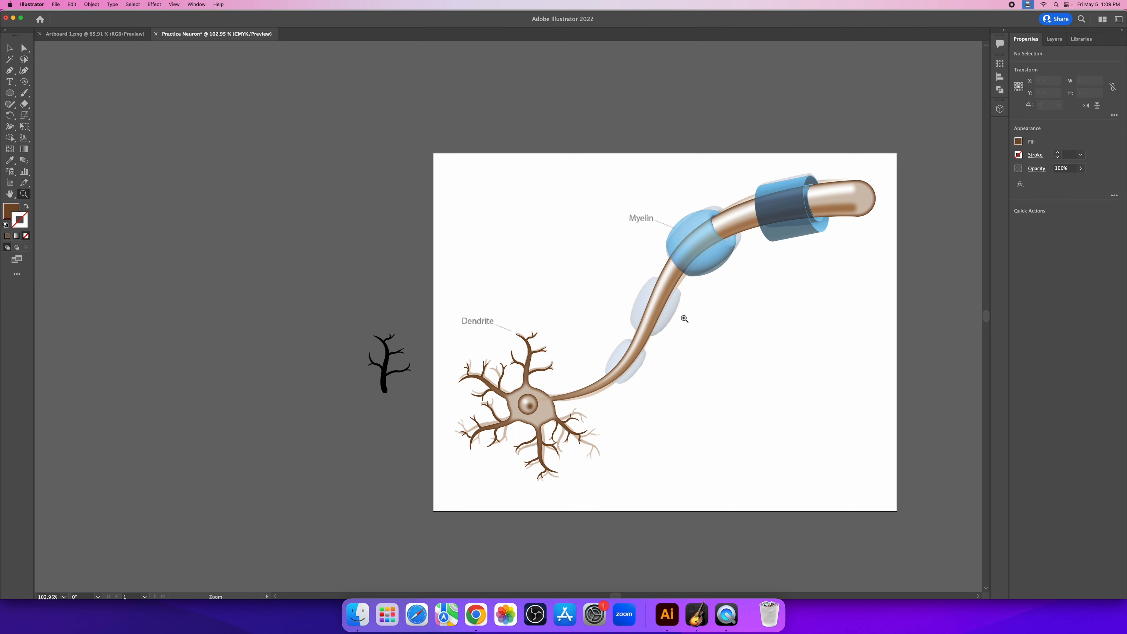
left_click(817, 358, "alt")
left_click_drag(832, 357, 833, 345)
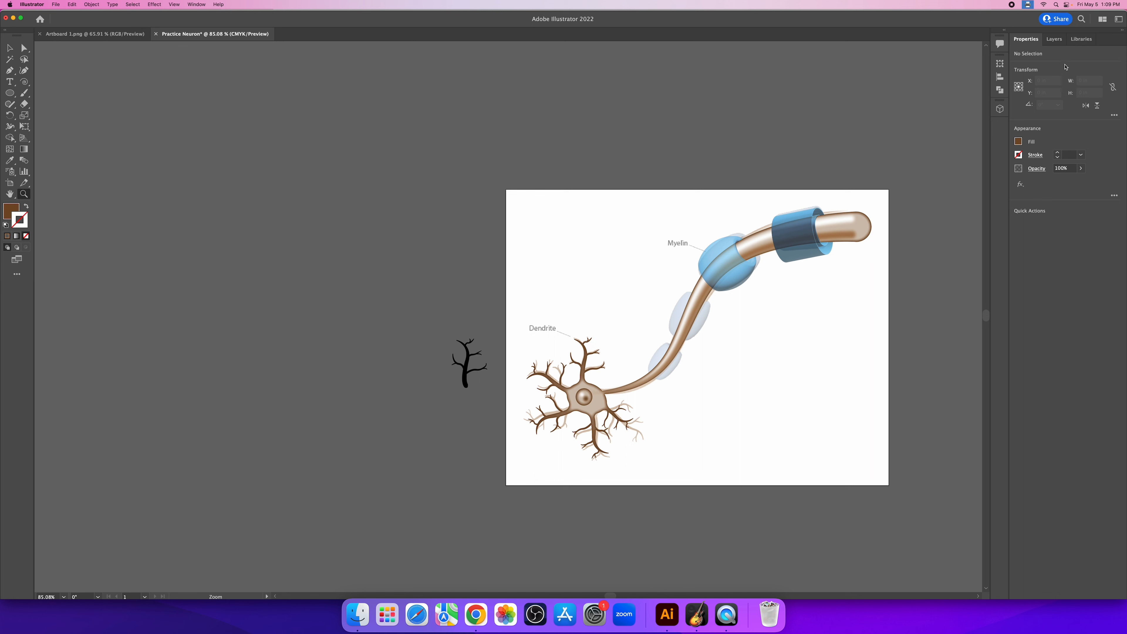
left_click(1054, 39)
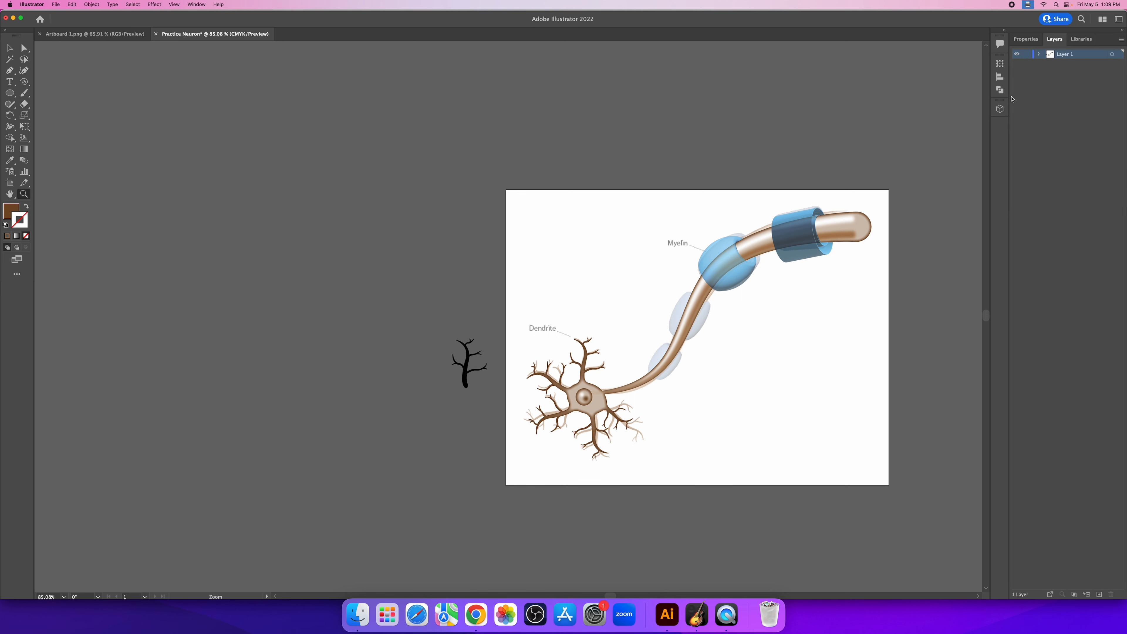
left_click(1040, 54)
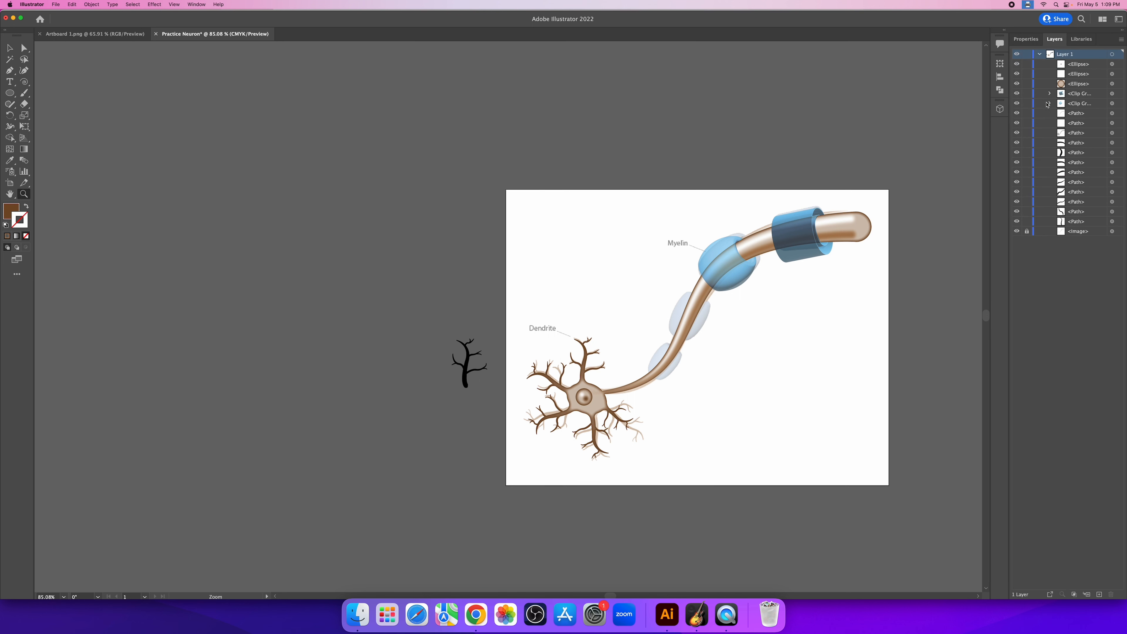
left_click(1017, 232)
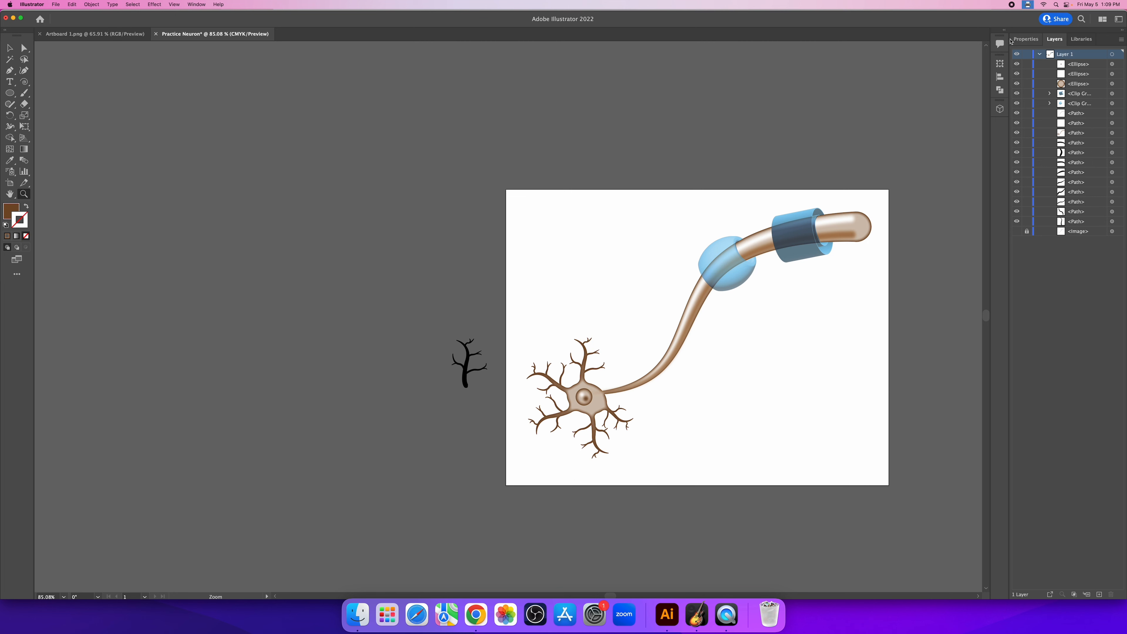
left_click(1026, 39)
mouse_move(796, 324)
left_mouse_down()
mouse_move(775, 319)
mouse_move(850, 340)
mouse_move(782, 330)
left_mouse_up()
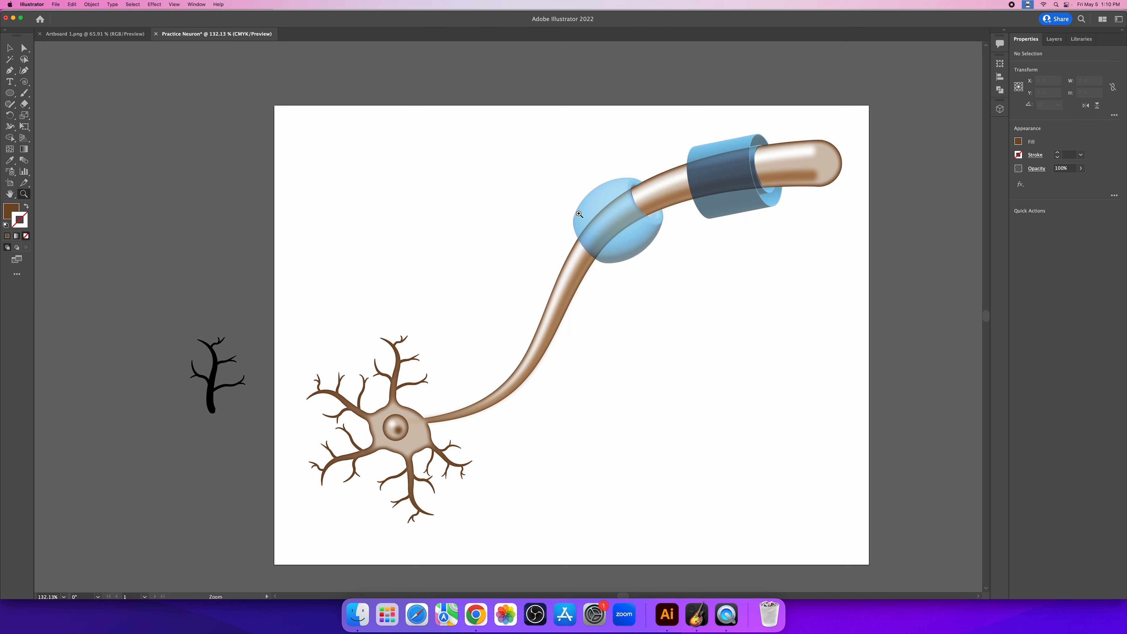
left_click_drag(614, 422, 580, 378)
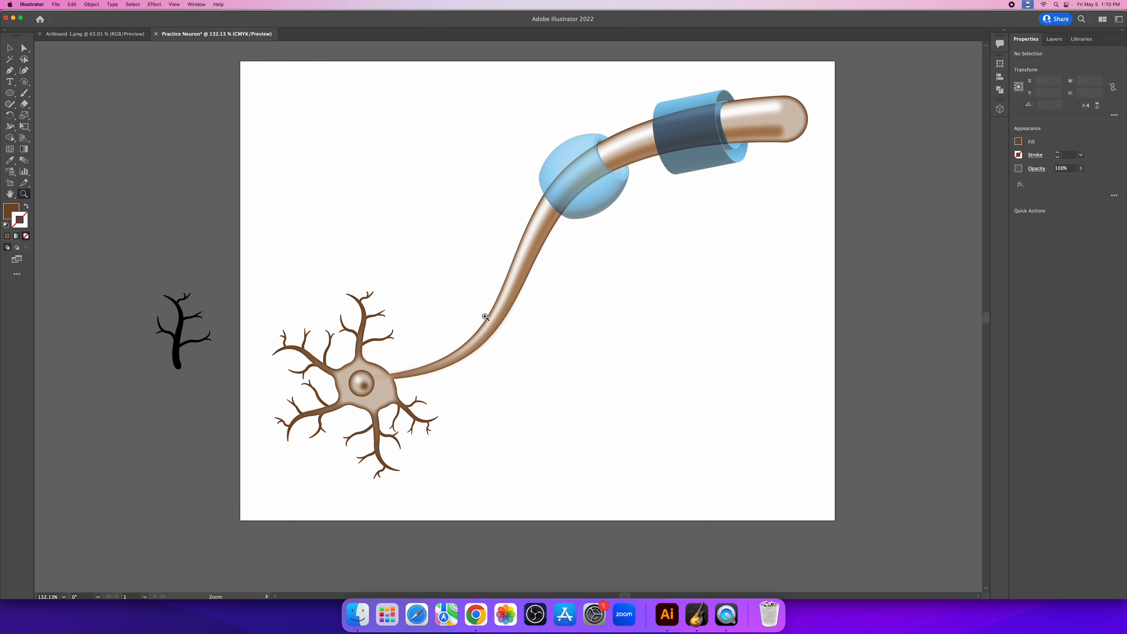
left_click_drag(492, 230, 491, 244)
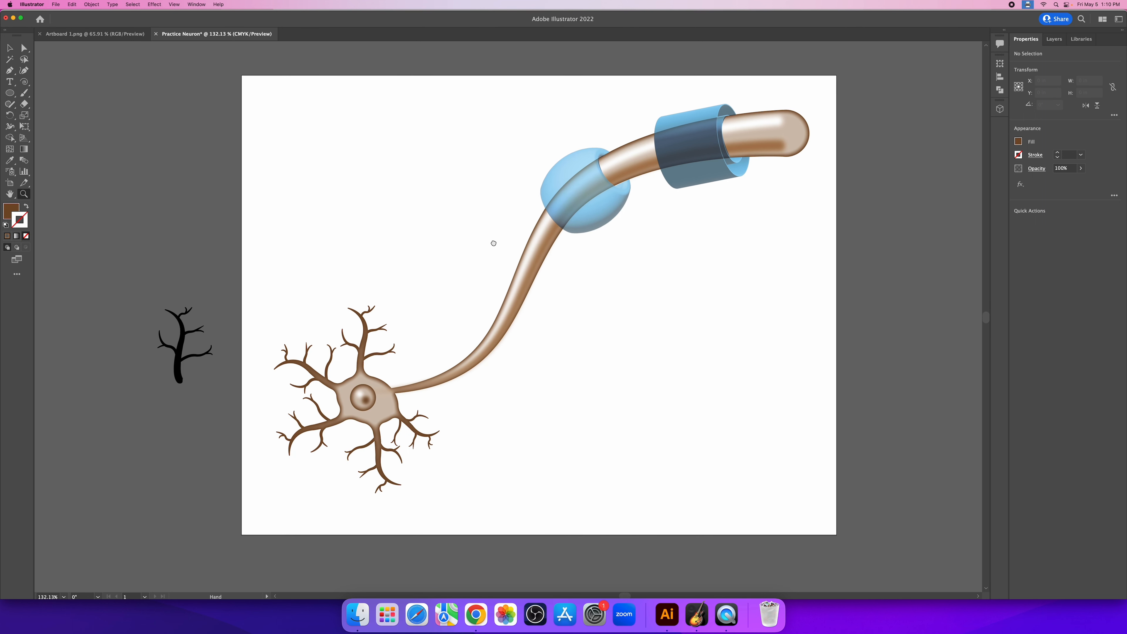
left_click_drag(614, 254, 608, 267)
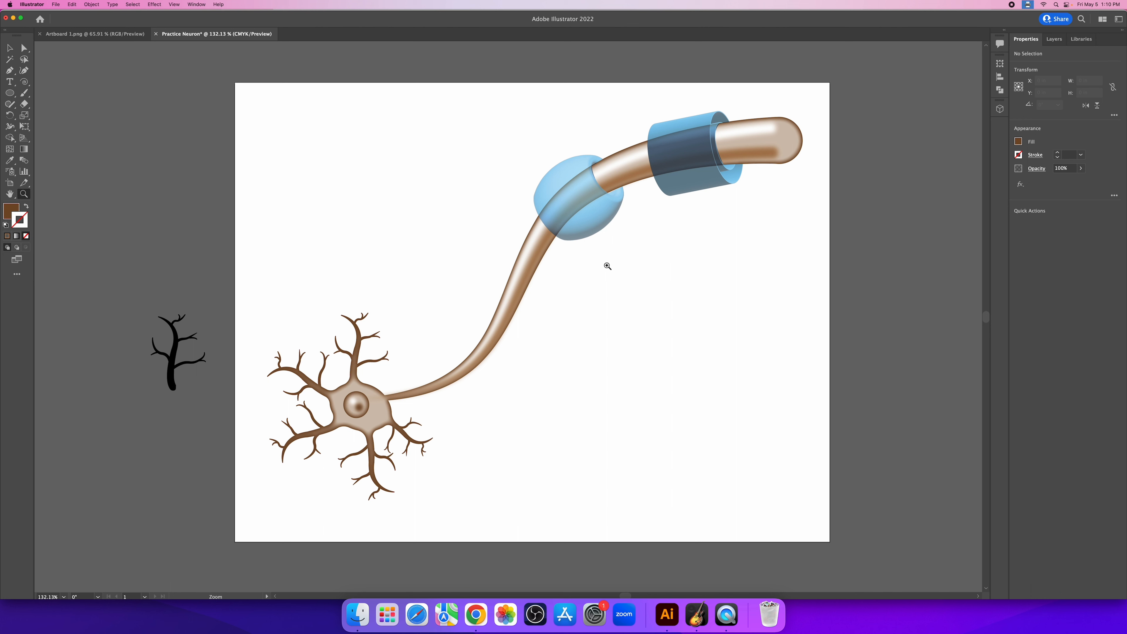